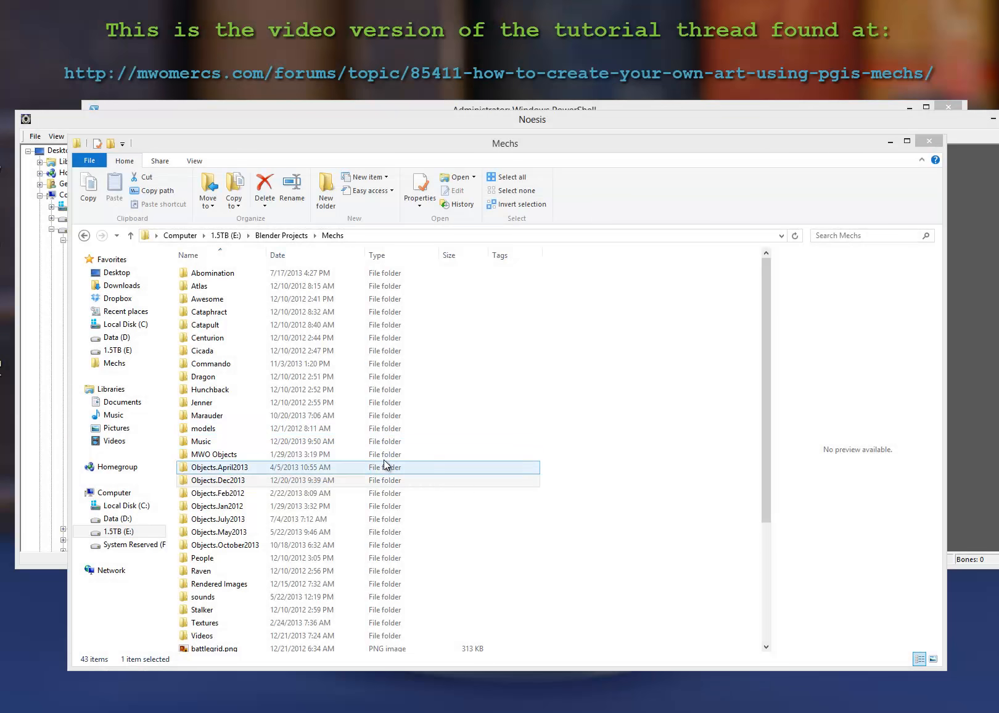
Step: Select the Objects.Dec2013 folder in the Mechs folder and keep the Mechs window in front
click(225, 484)
click(226, 468)
click(217, 480)
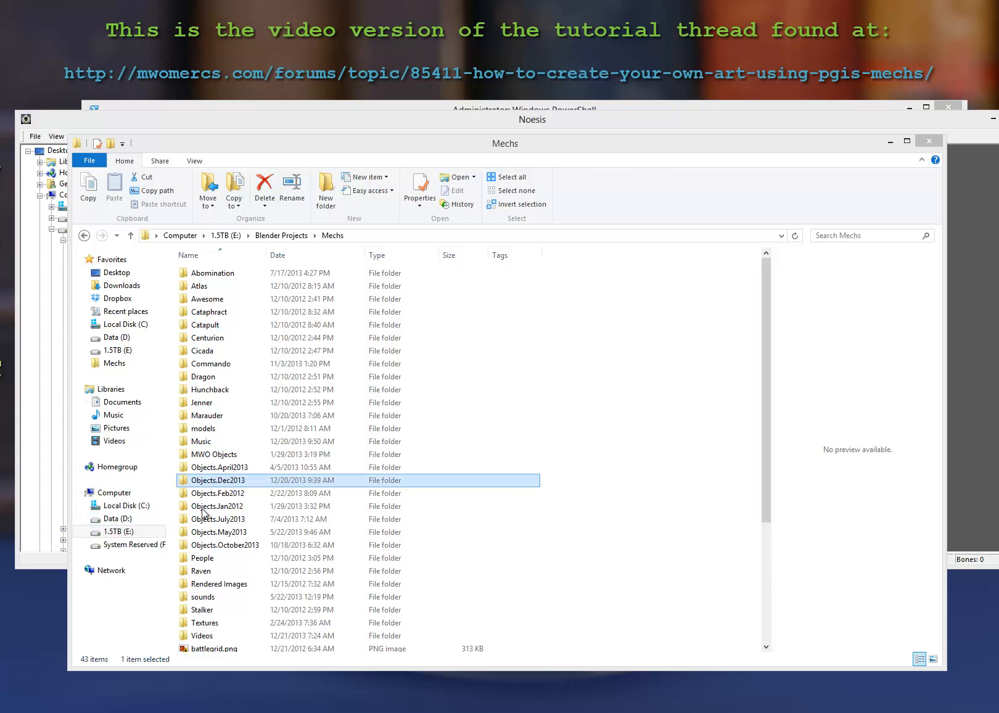
mouse_move(209, 644)
mouse_move(17, 654)
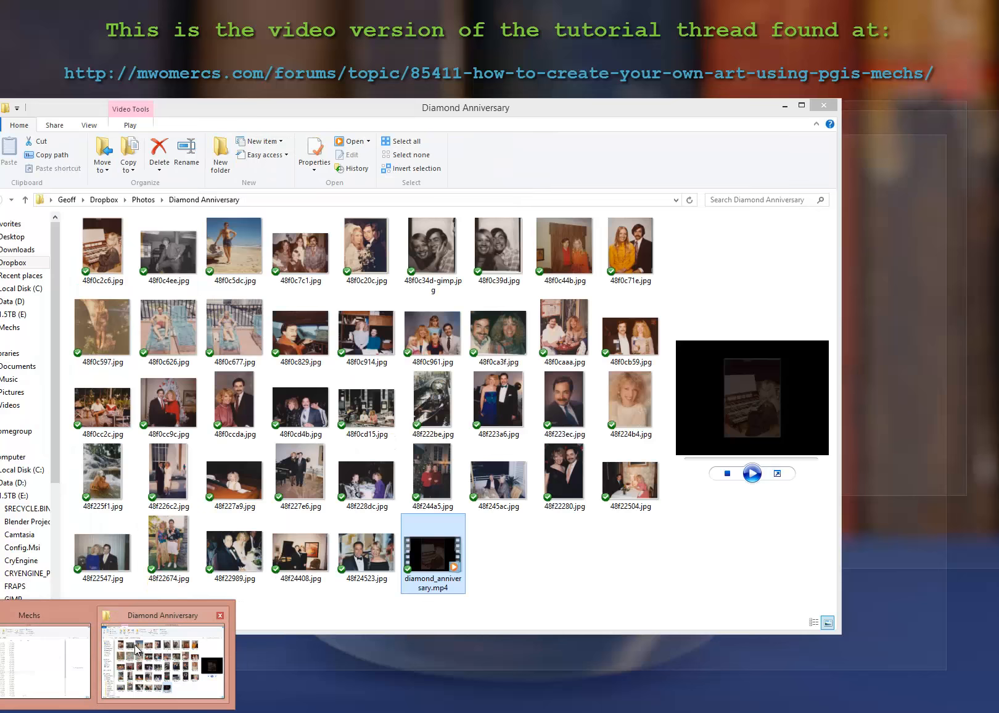
click(69, 648)
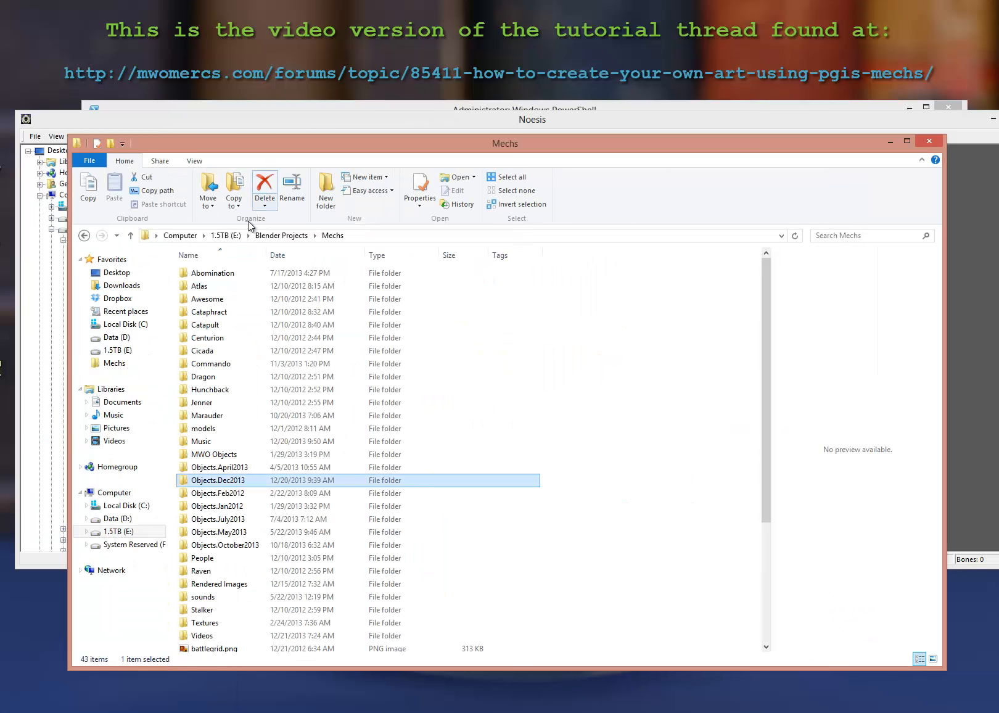
Step: Open the MechWarrior Online Game folder on Local Disk (C:), inside Program Files (x86) and Piranha Games
click(129, 505)
click(224, 441)
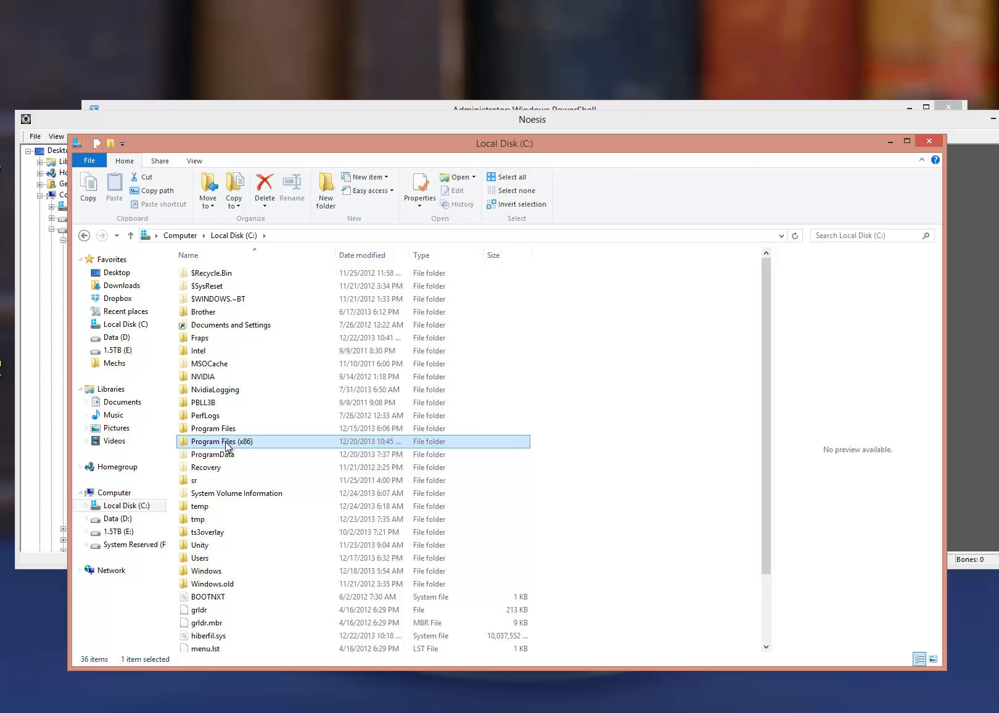
double_click(225, 442)
scroll(249, 491, down, 4)
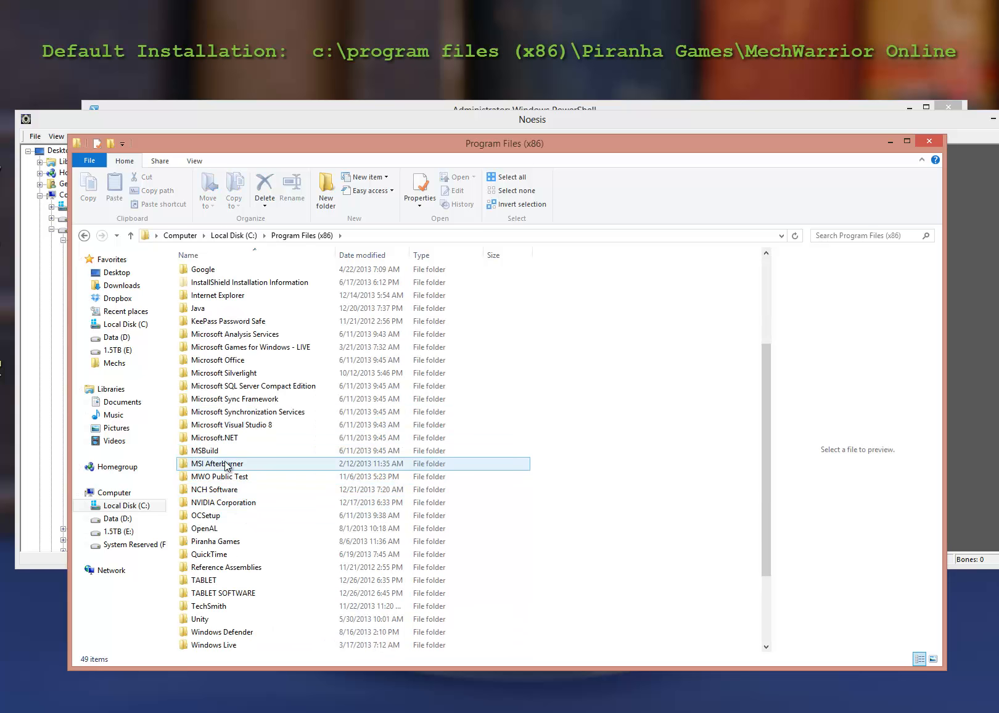
click(215, 540)
double_click(215, 541)
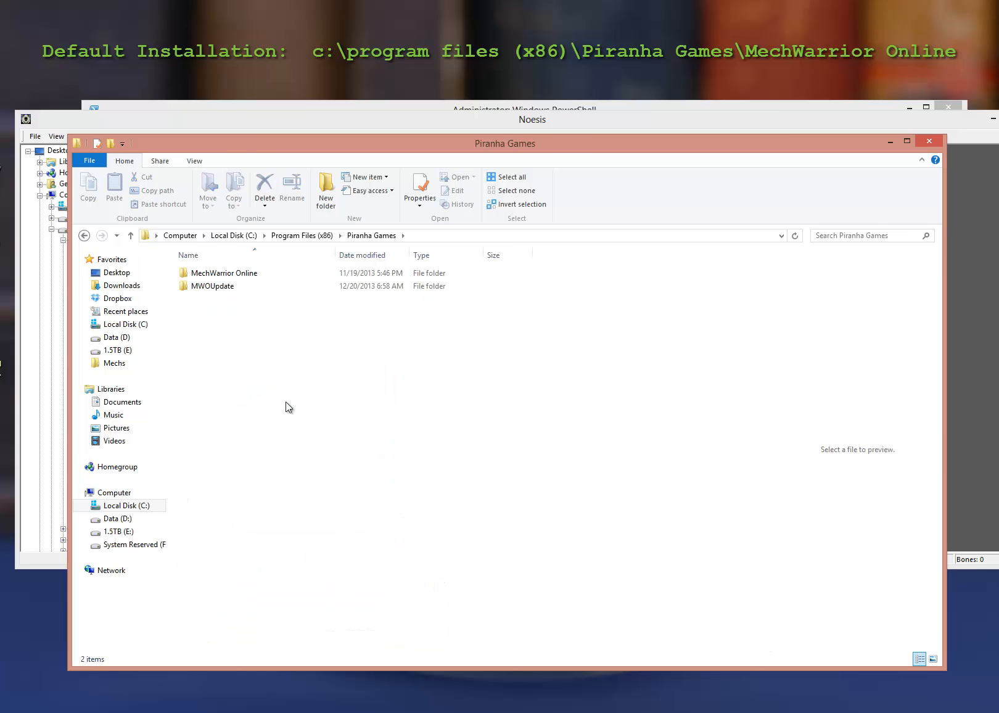
double_click(223, 272)
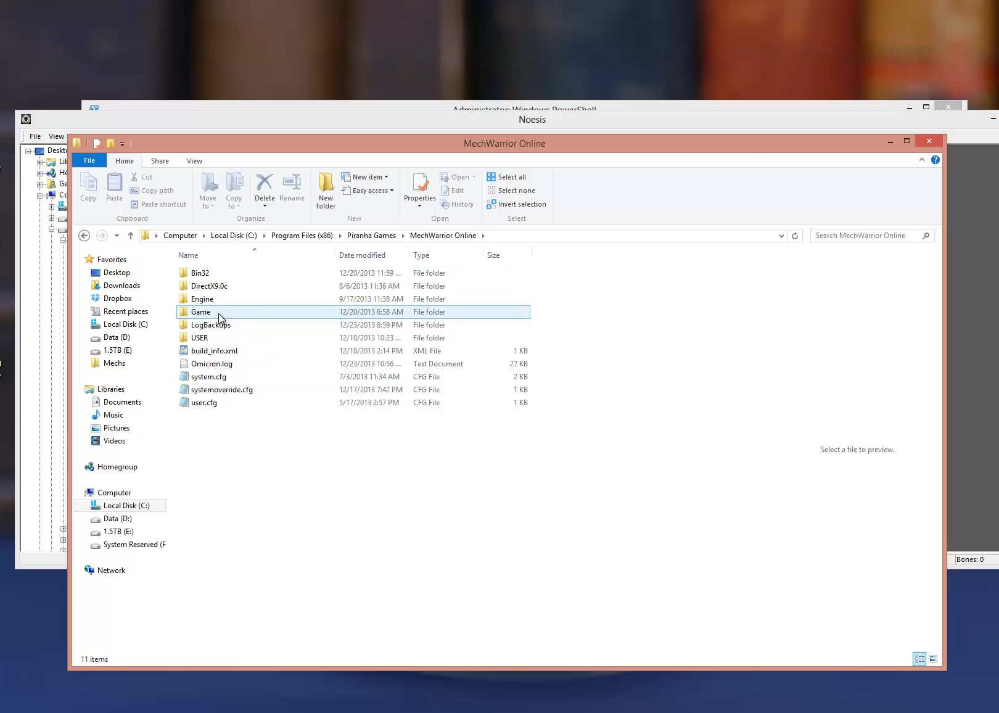
double_click(205, 316)
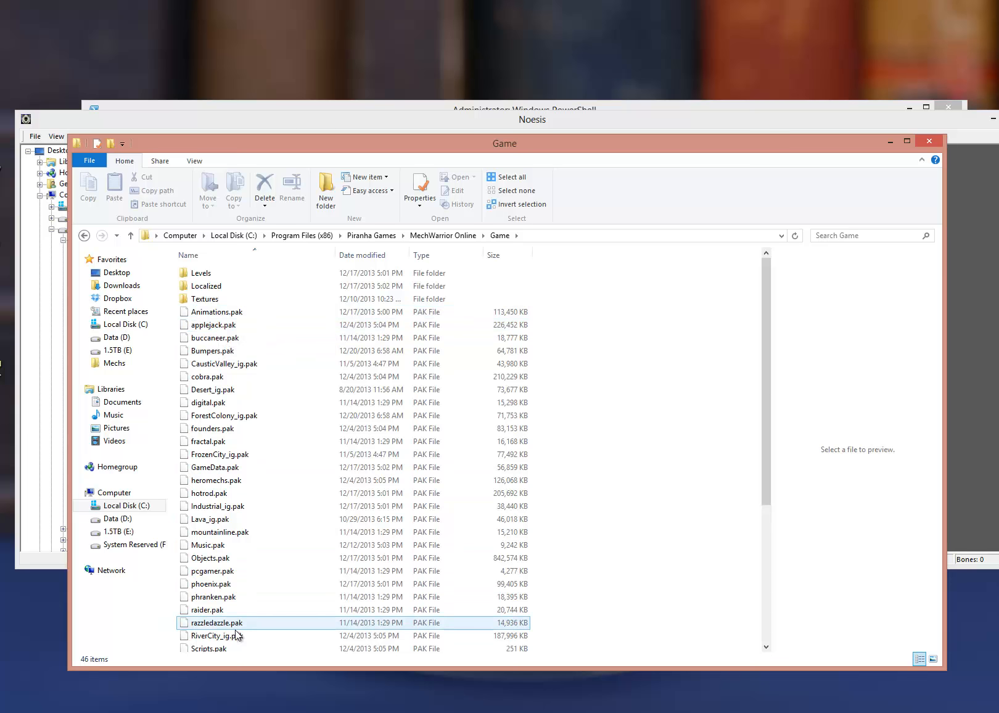
Step: Select every PAK file in the Game folder, from Animations.pak through woodland.pak
scroll(239, 571, down, 5)
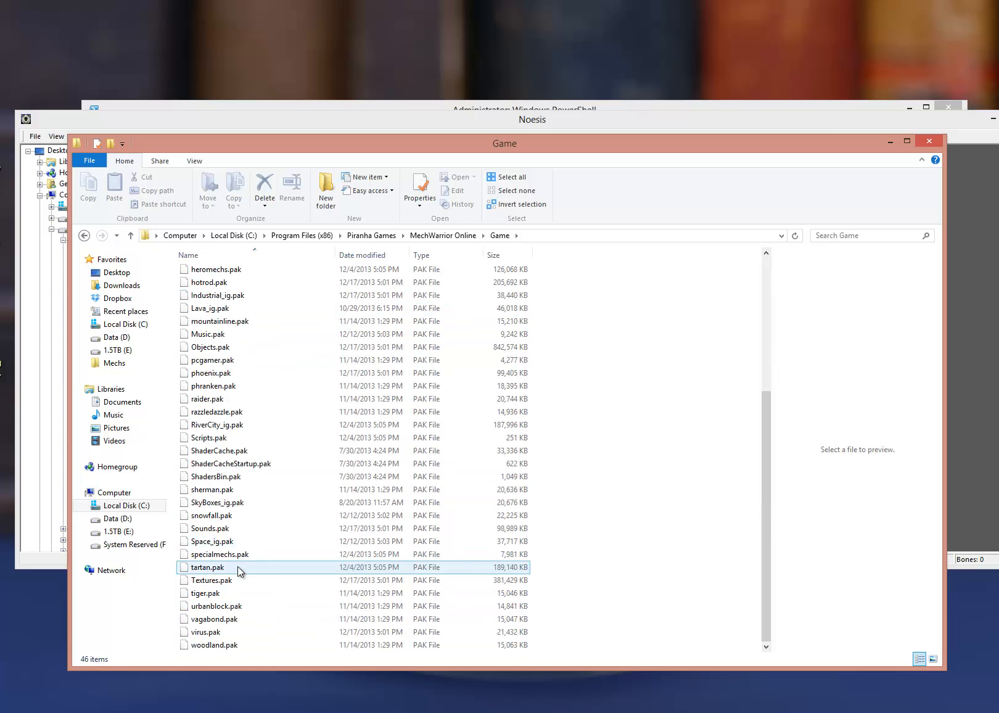
scroll(237, 566, up, 5)
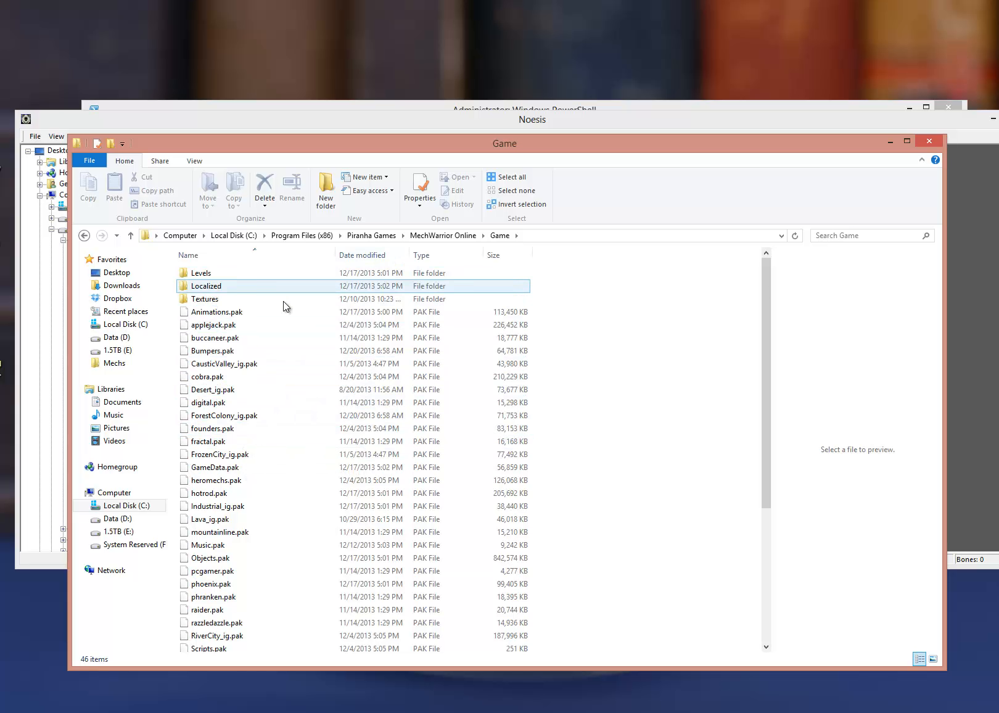
mouse_move(276, 305)
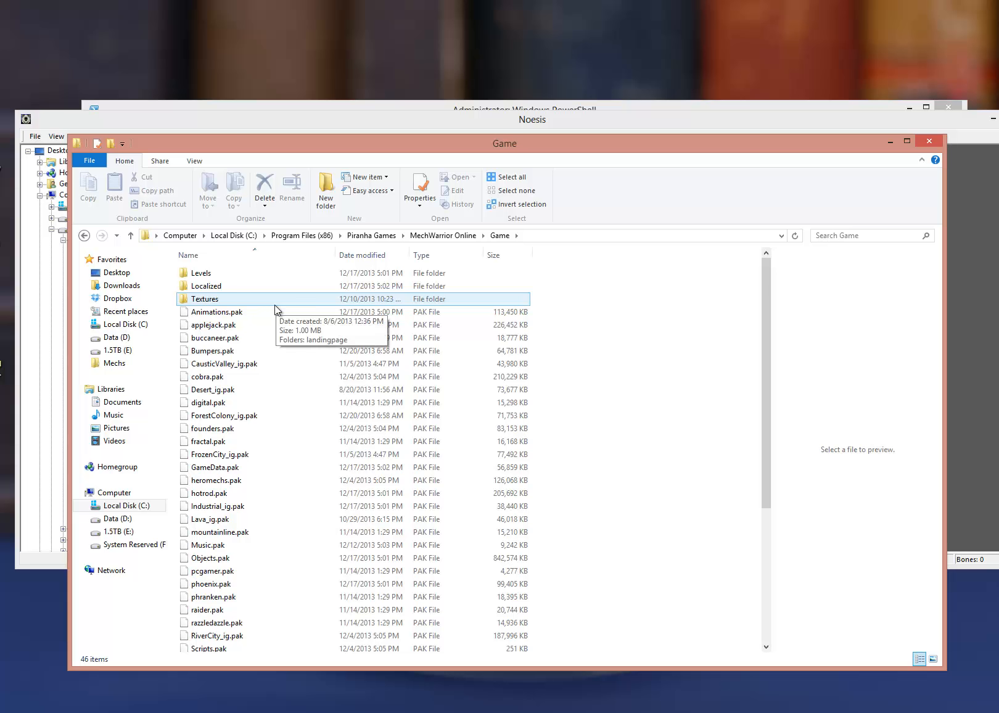
click(241, 312)
scroll(266, 481, down, 5)
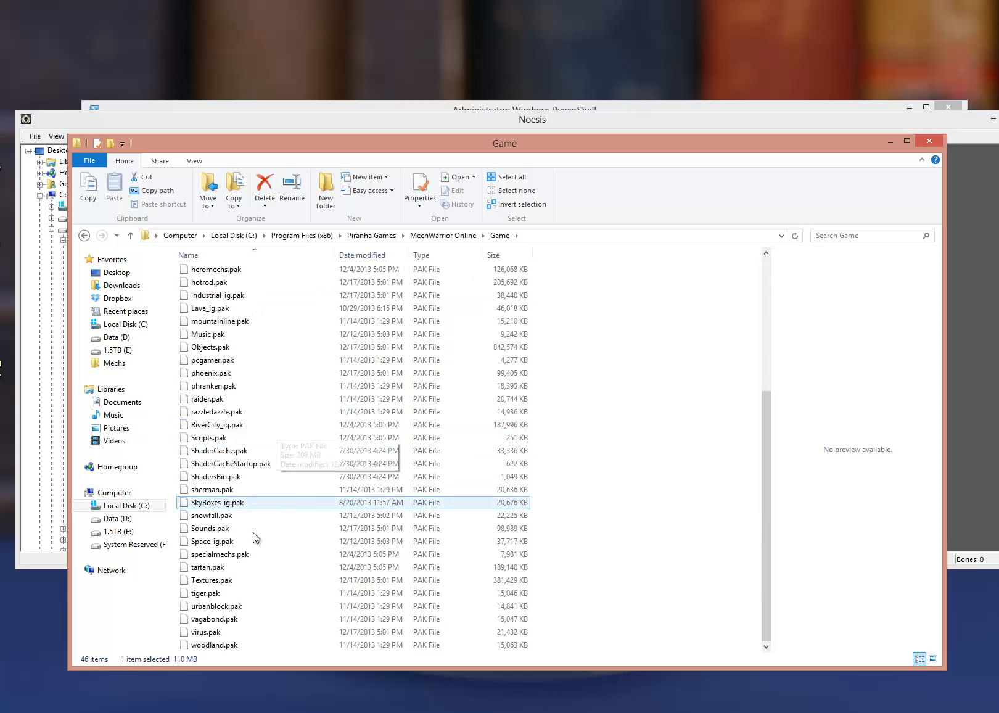
shift+click(235, 645)
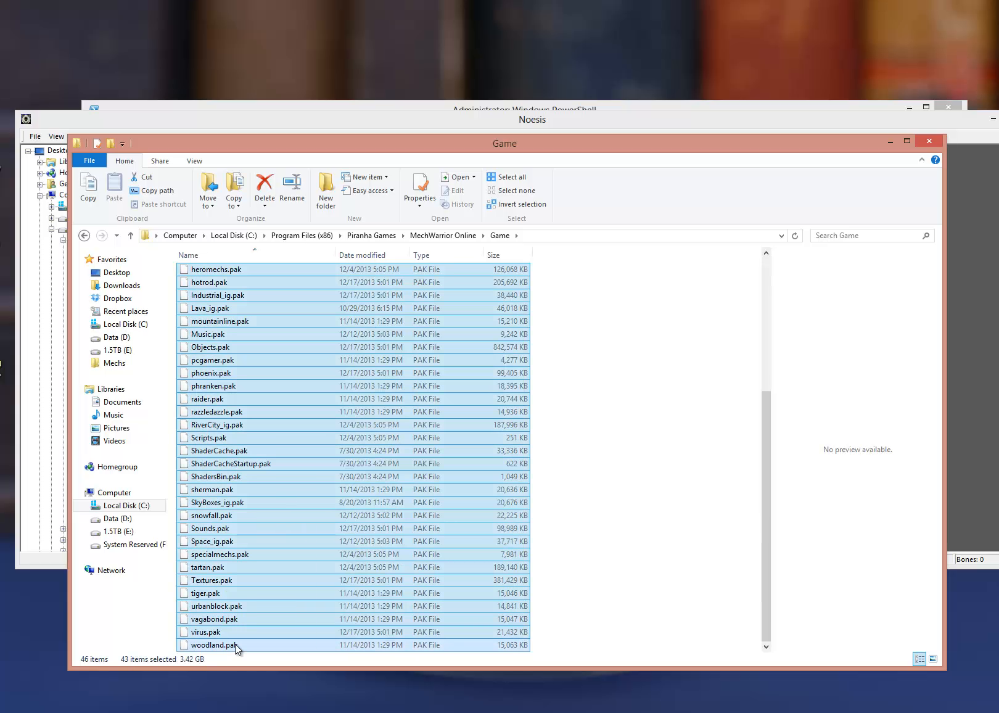
click(890, 141)
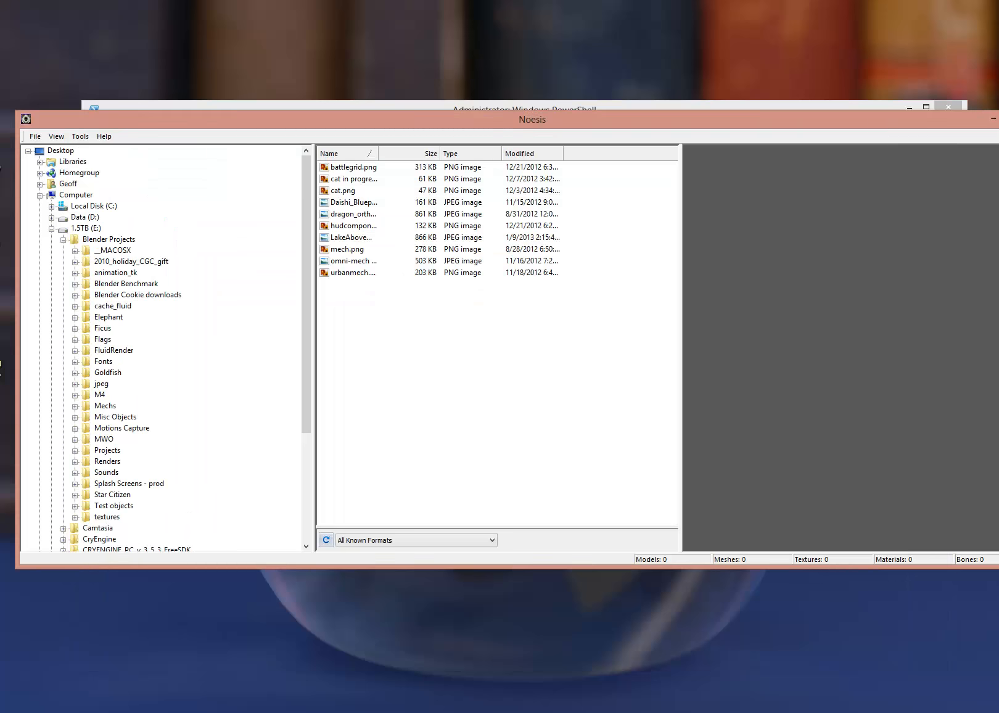
click(34, 712)
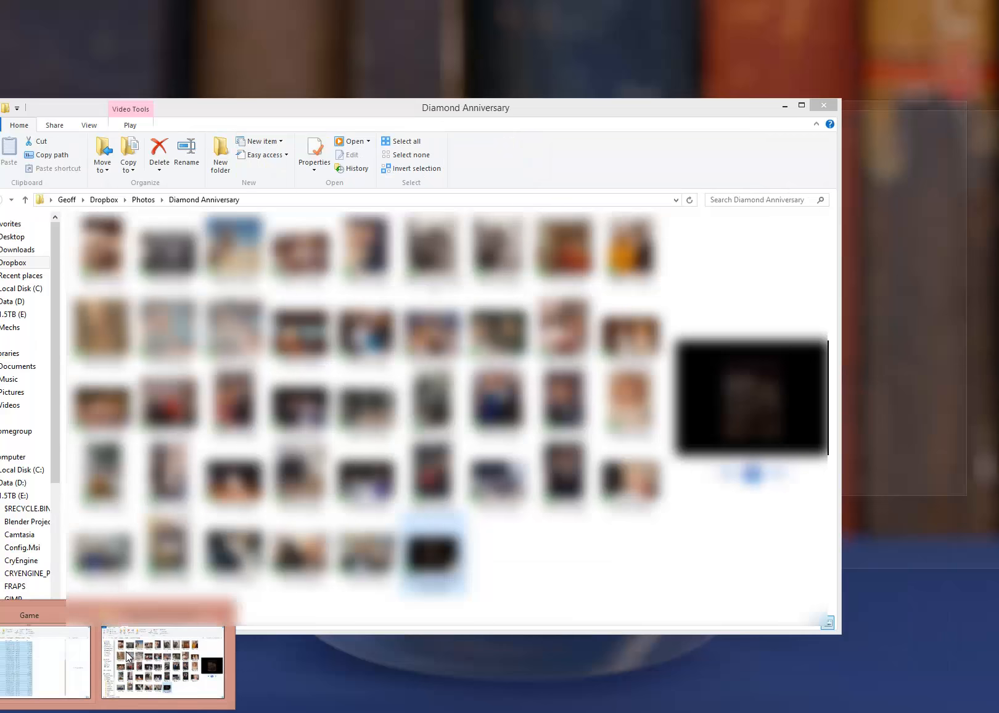
click(32, 652)
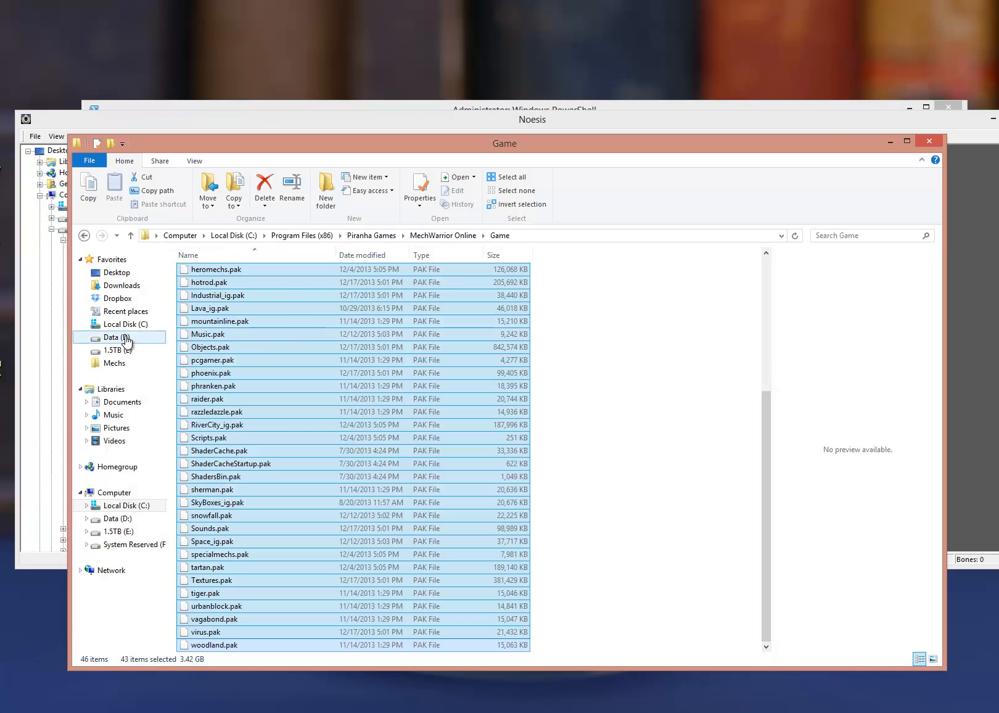
Step: Go to the favourite Mechs folder and open its Objects.Dec2013 folder
click(117, 364)
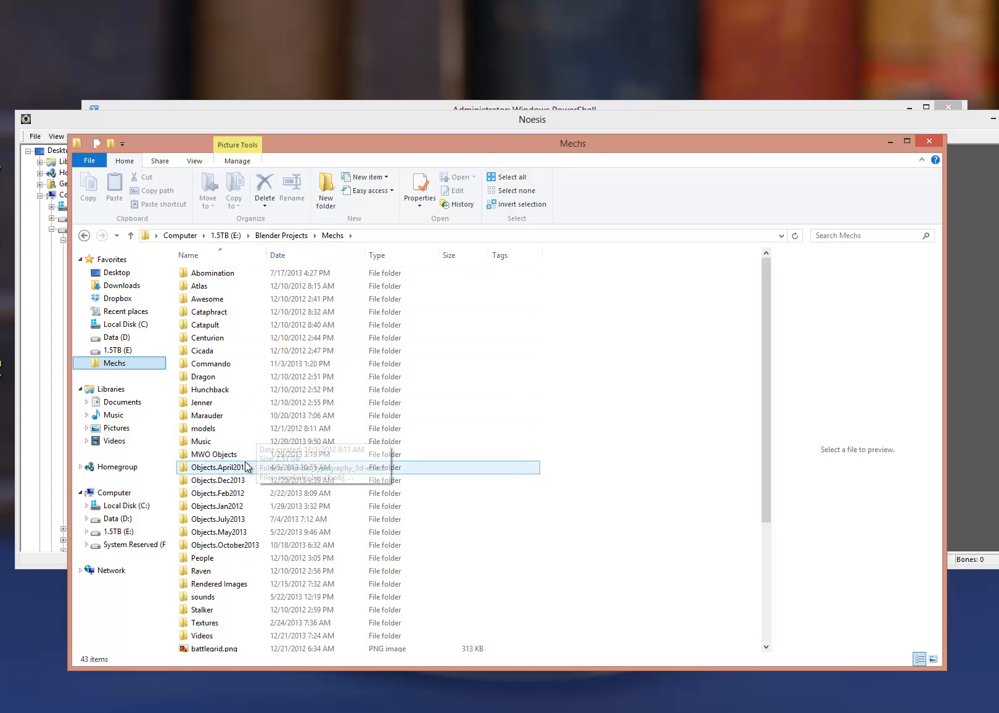
click(214, 491)
click(213, 469)
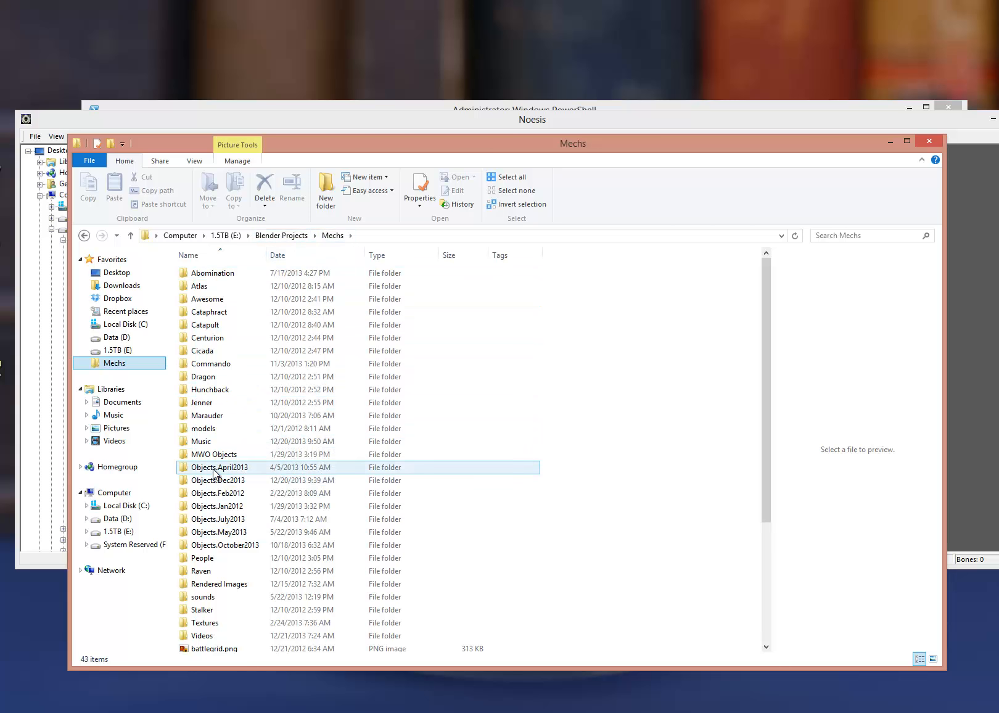
click(217, 506)
click(227, 481)
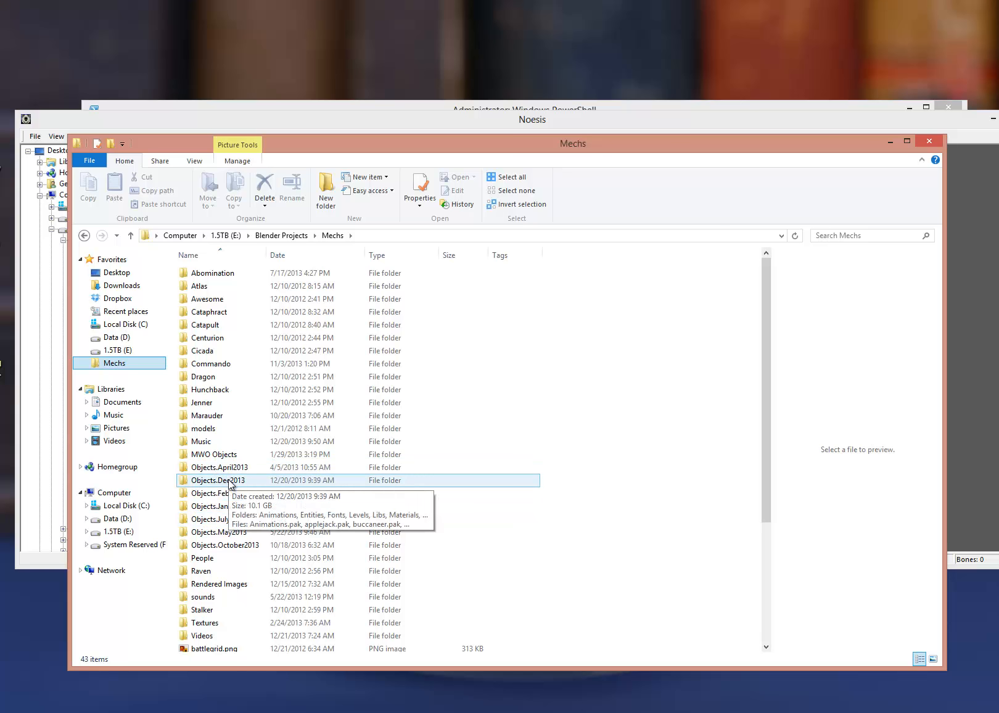
double_click(228, 481)
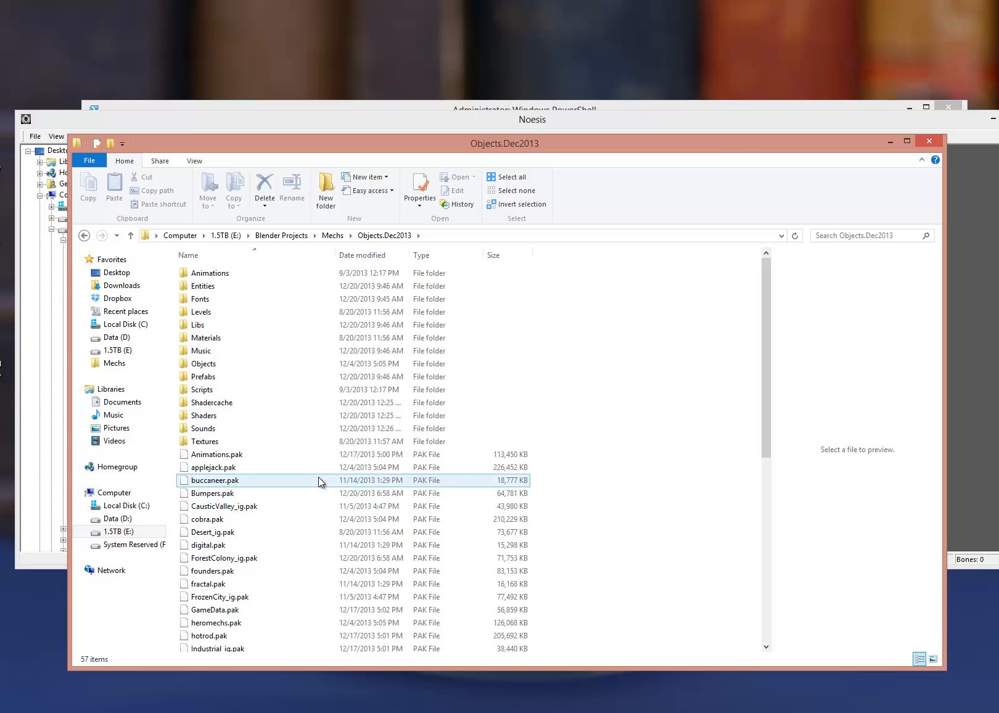
Step: Select all PAK files in Objects.Dec2013, from Animations.pak through woodland.pak, and view the 7-Zip commands available for them
scroll(301, 452, down, 4)
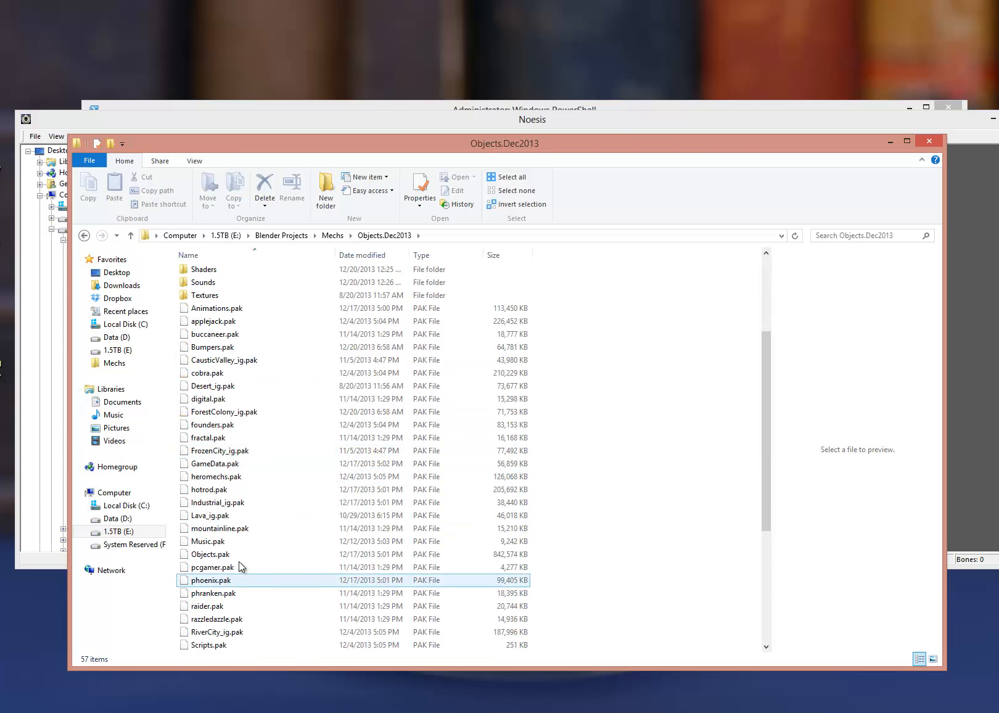
click(223, 309)
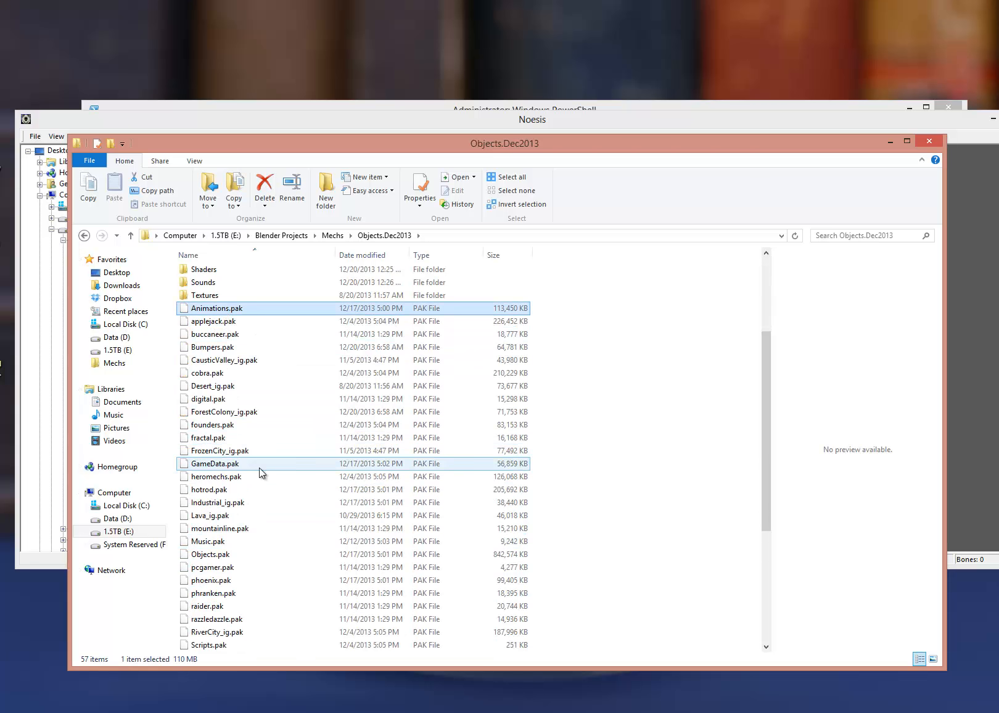
scroll(254, 490, down, 5)
shift+click(212, 646)
right_click(225, 402)
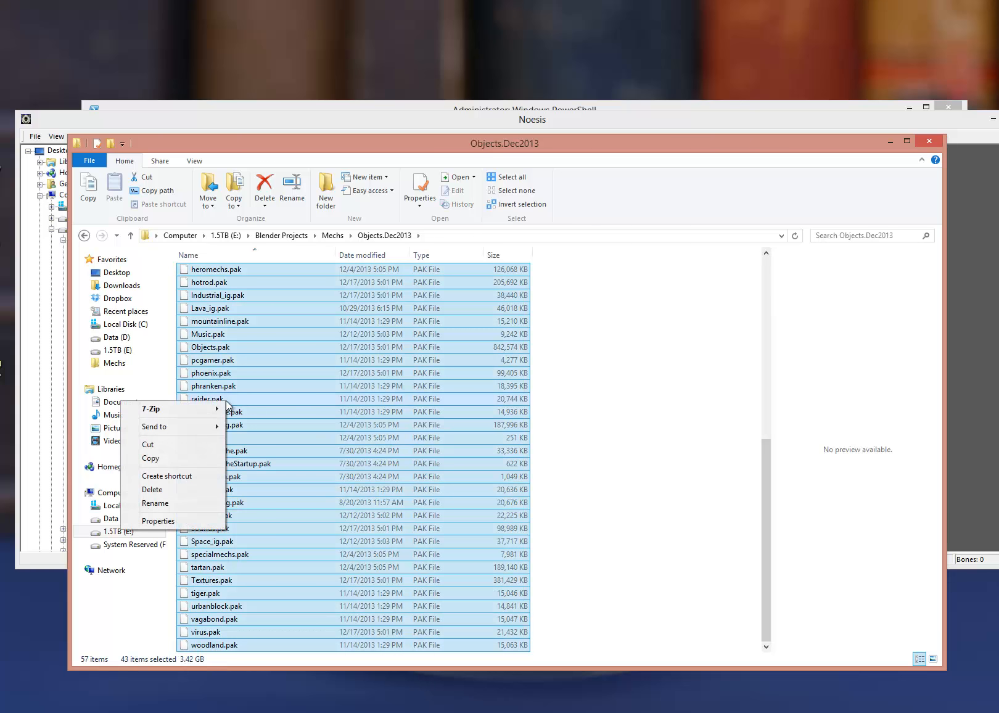
mouse_move(218, 412)
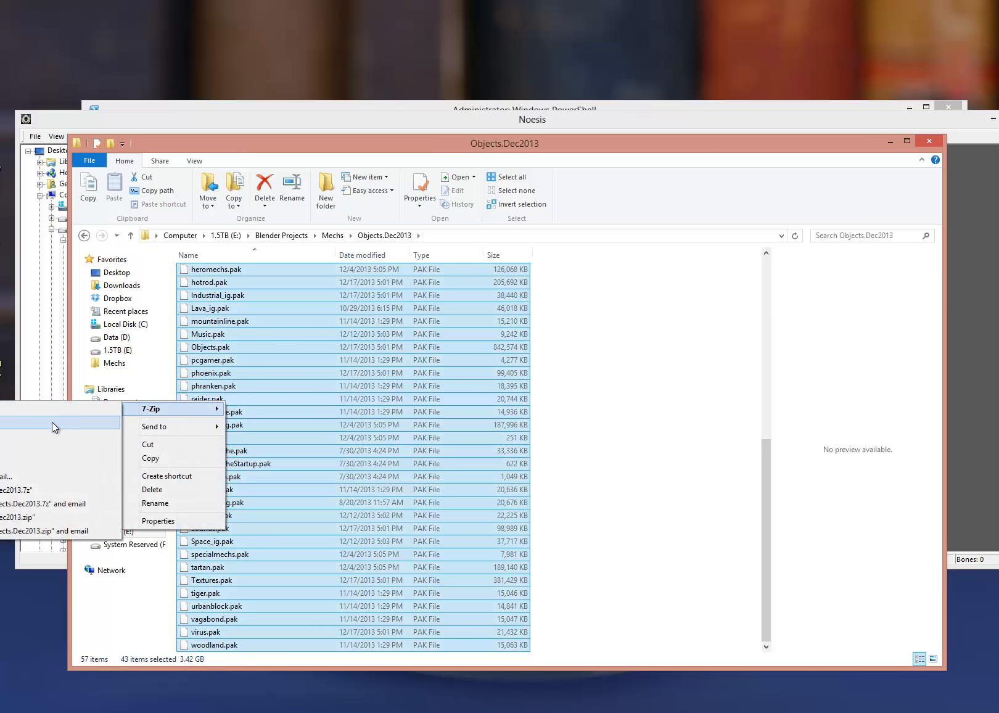
click(290, 389)
click(290, 389)
Step: Highlight the folders from Animations through Textures in Objects.Dec2013, and clear the selection
scroll(290, 394, up, 4)
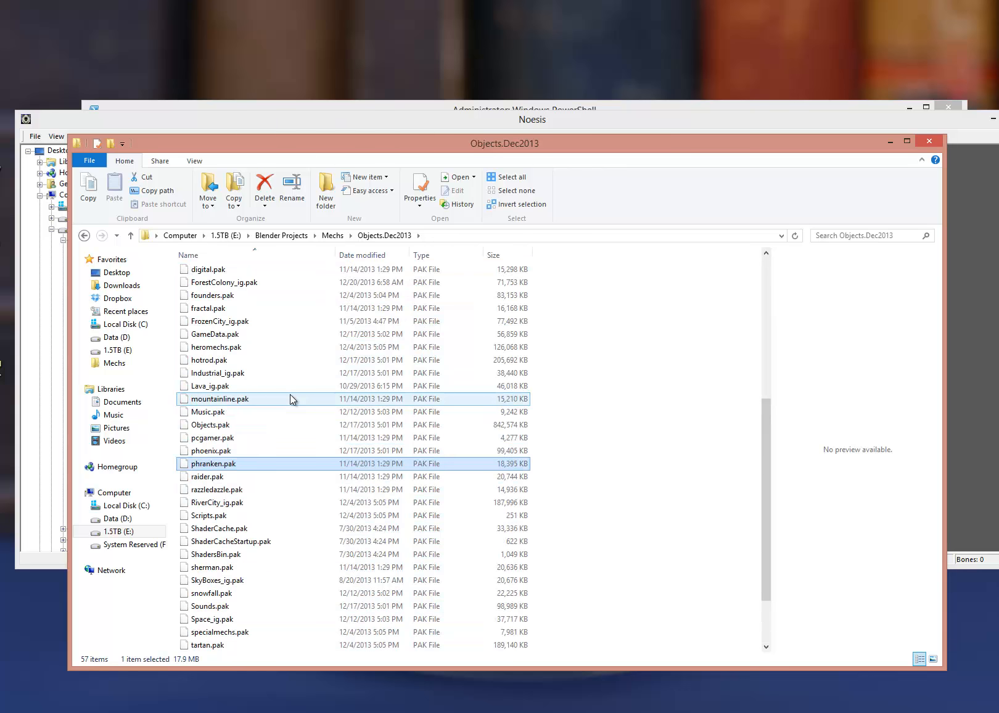
scroll(290, 394, up, 5)
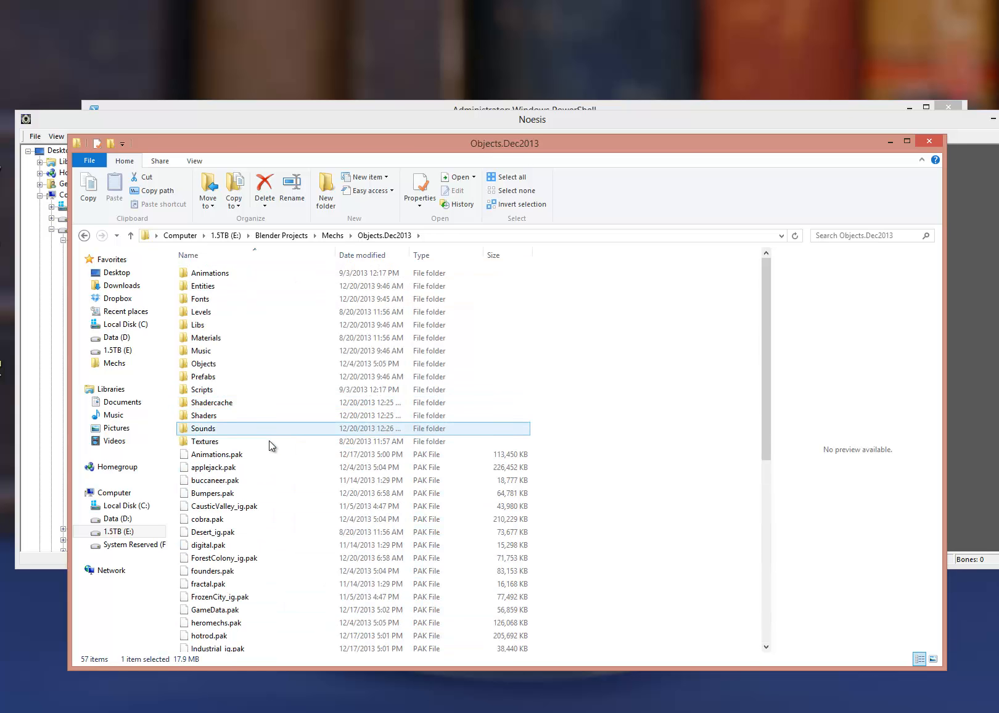
drag(481, 453, 180, 264)
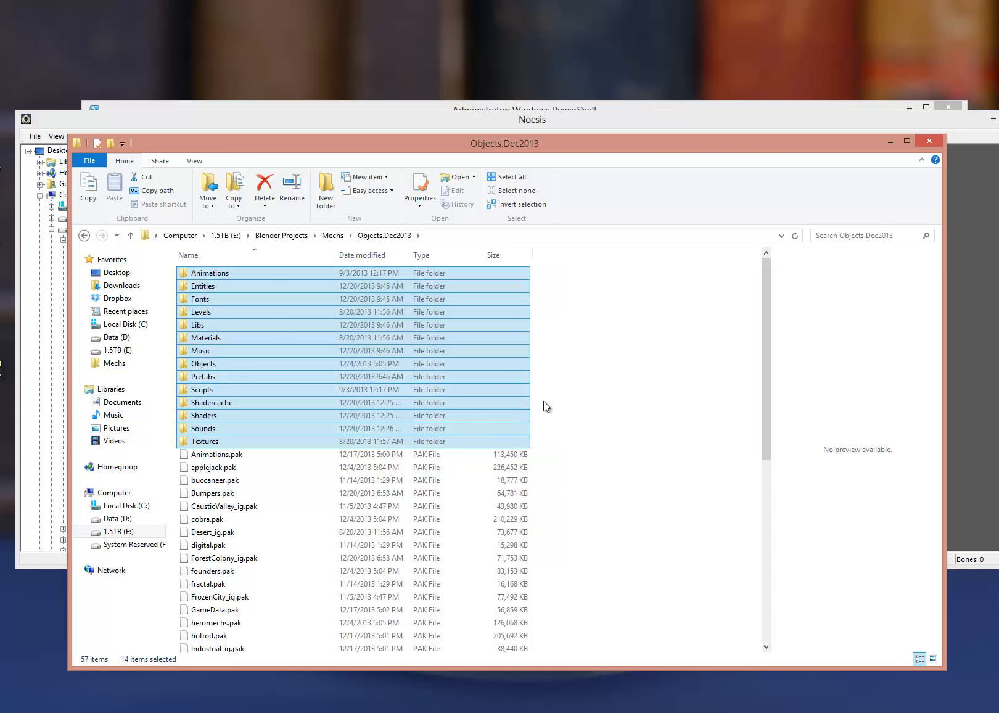
click(558, 420)
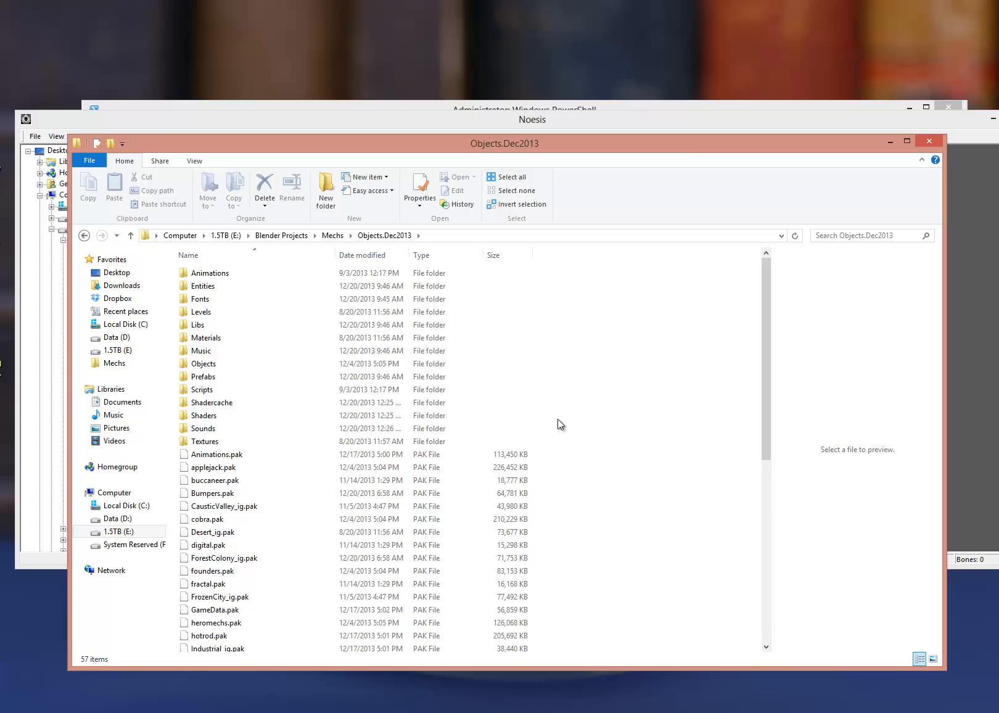
Step: Open the awesome mech's body folder, inside Objects and mechs in Objects.Dec2013
mouse_move(220, 364)
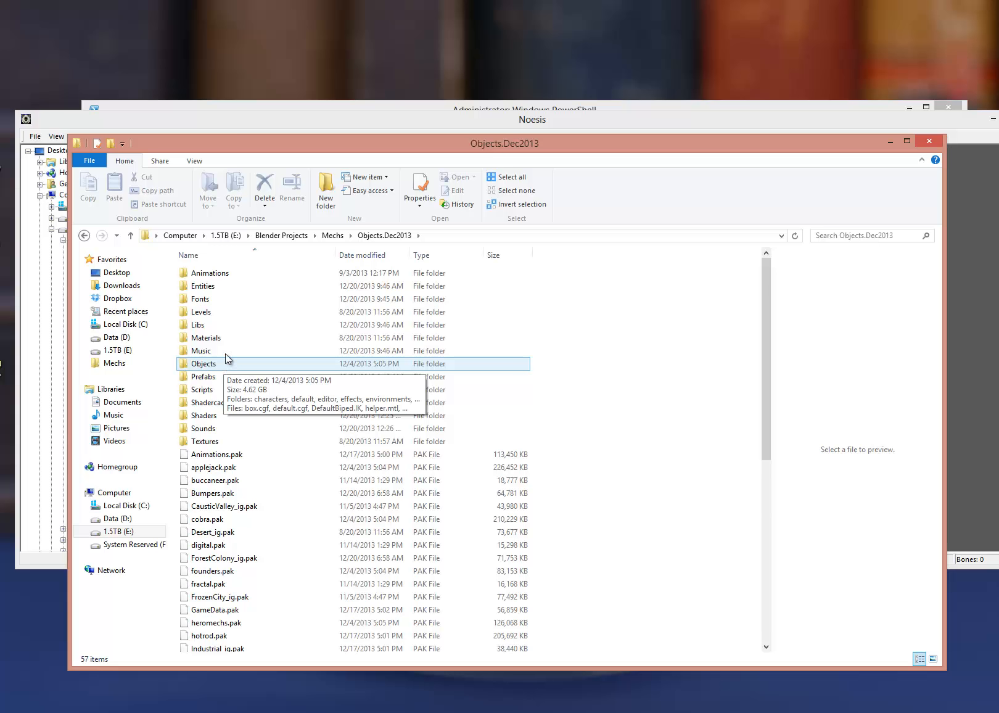
double_click(212, 367)
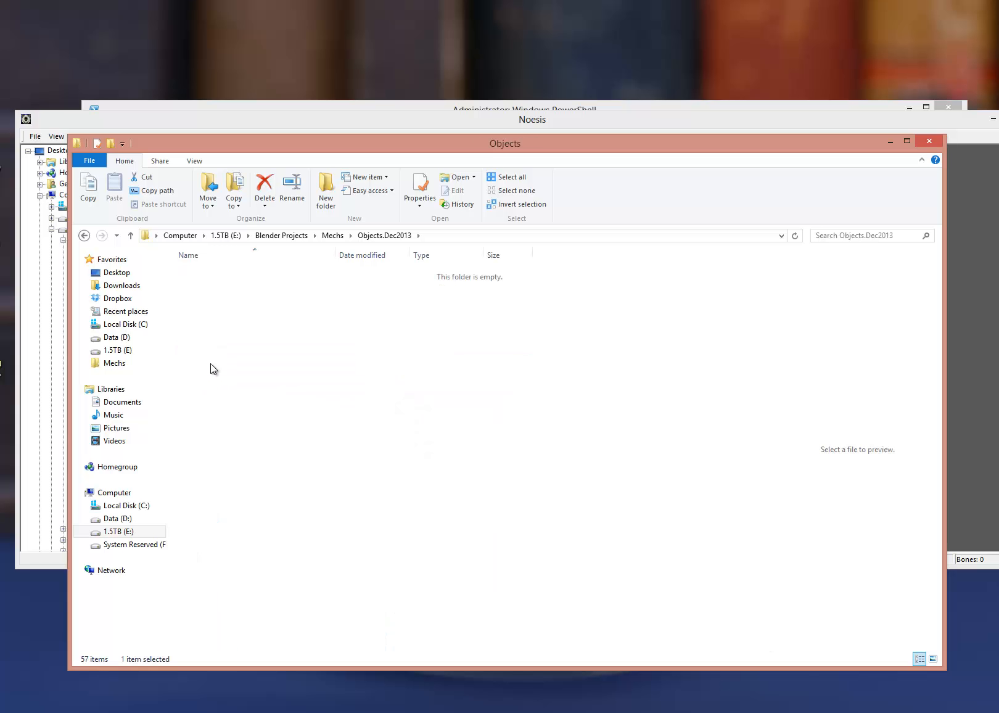
double_click(220, 354)
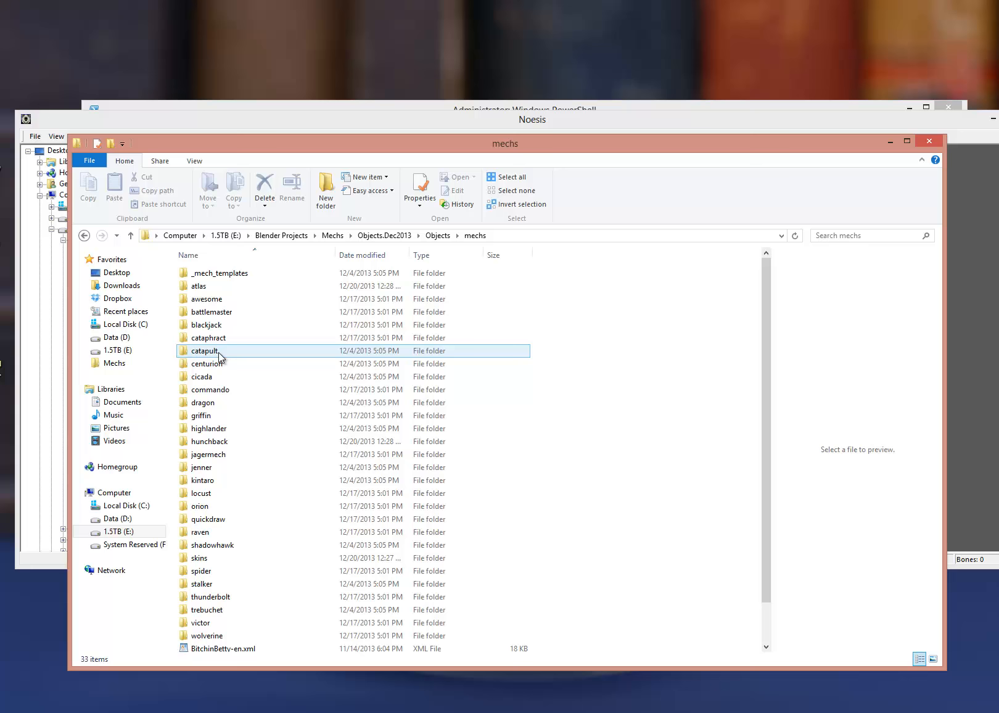
double_click(211, 300)
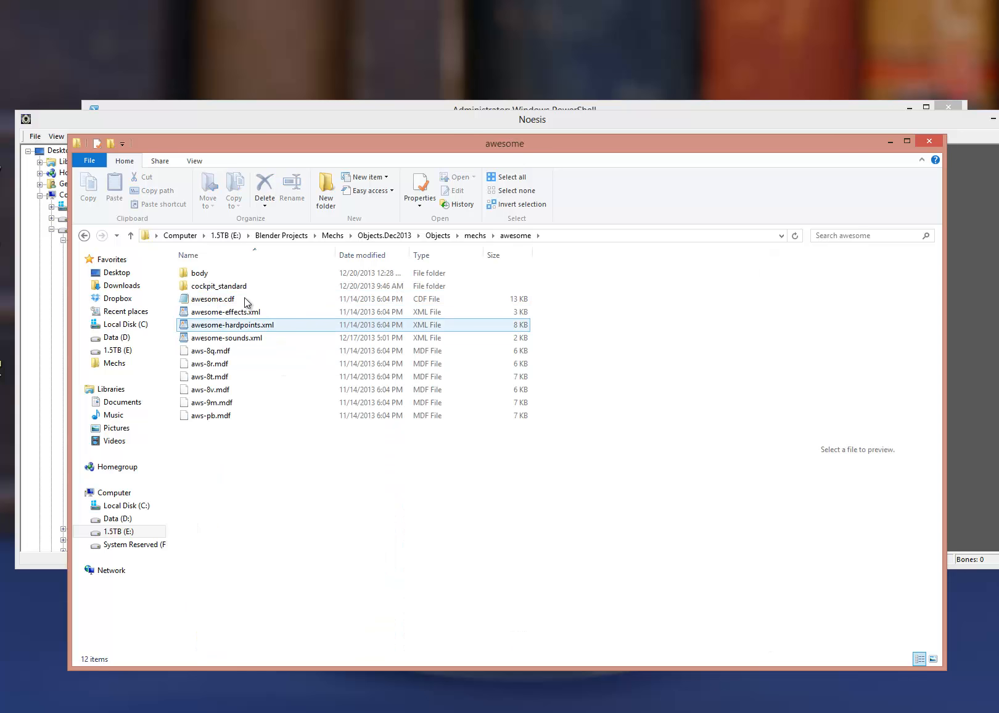
double_click(216, 274)
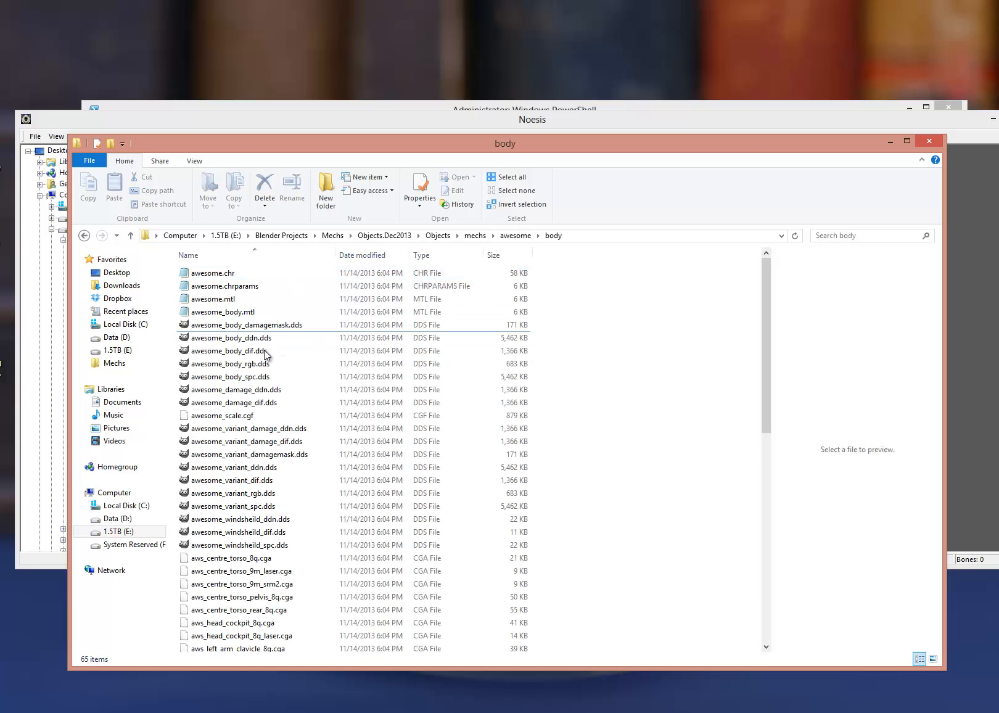
Step: Sort the awesome mech's body files by type and look through the list from aws_centre_torso_8q.cga downward
click(435, 255)
click(283, 275)
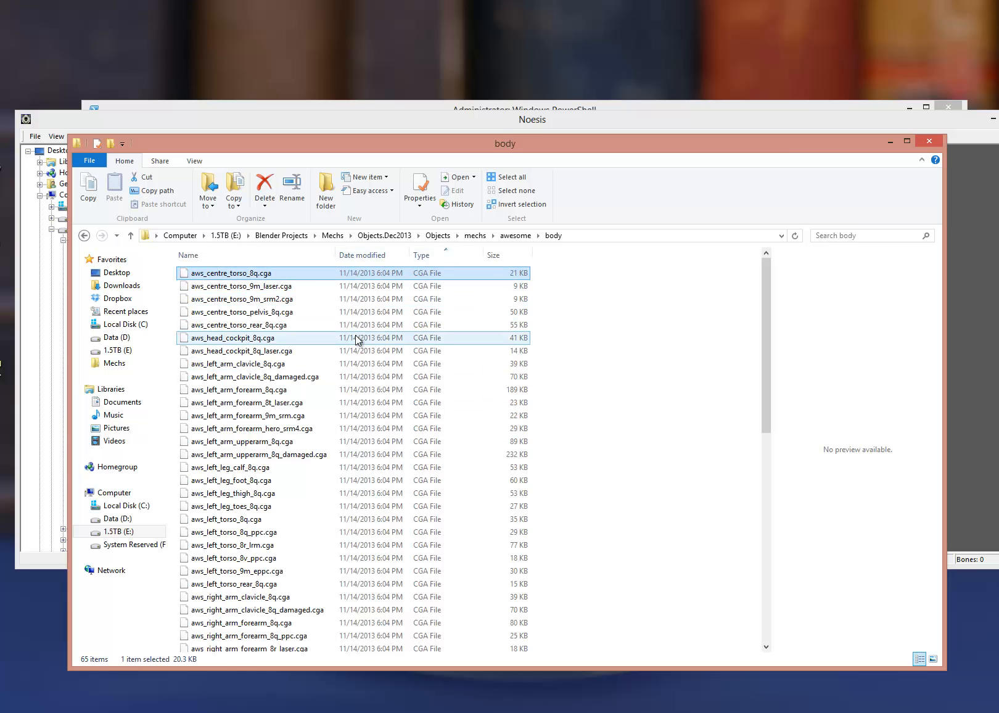
scroll(327, 339, down, 12)
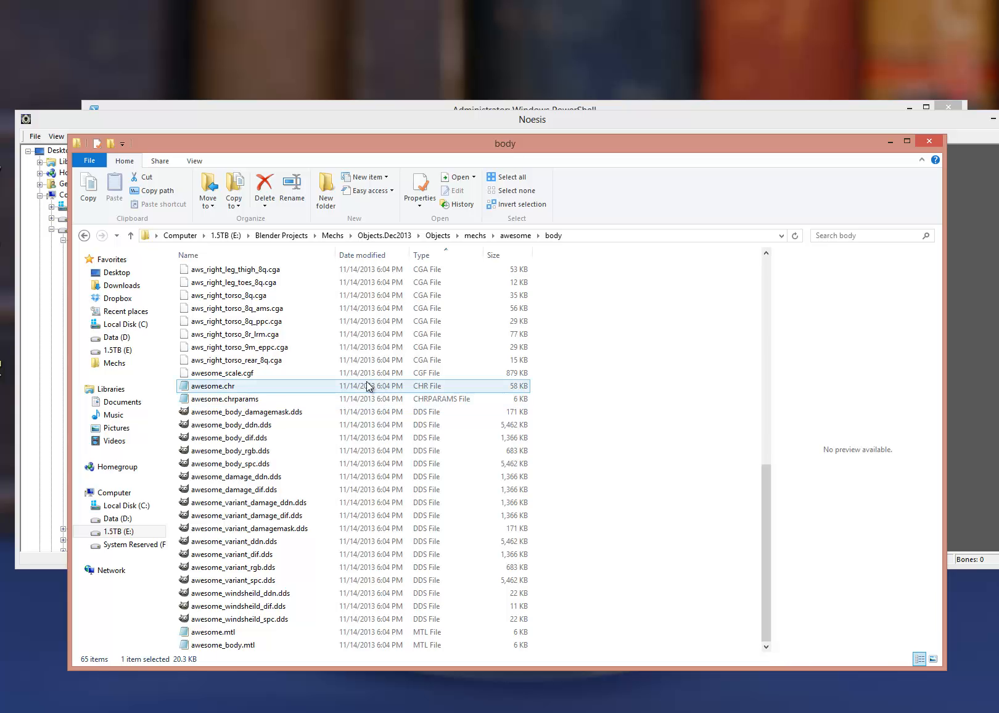
Step: Look back through the awesome mech's body files, from awesome_scale.cgf up to aws_centre_torso_pelvis_8q.cga
click(261, 374)
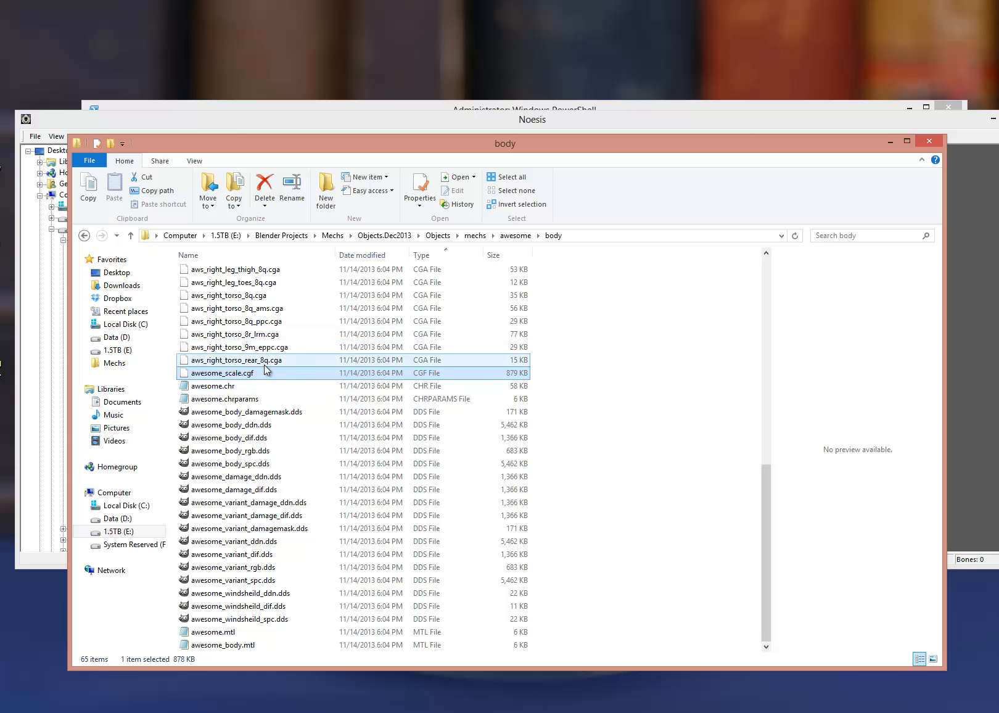
scroll(269, 372, up, 4)
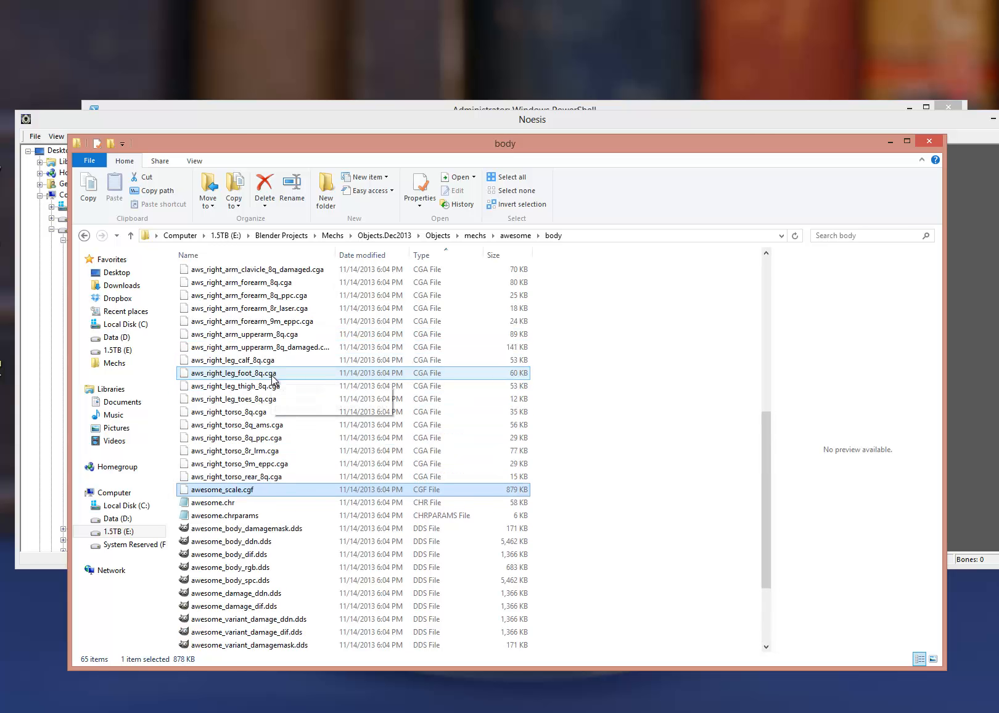
click(266, 282)
scroll(290, 350, up, 7)
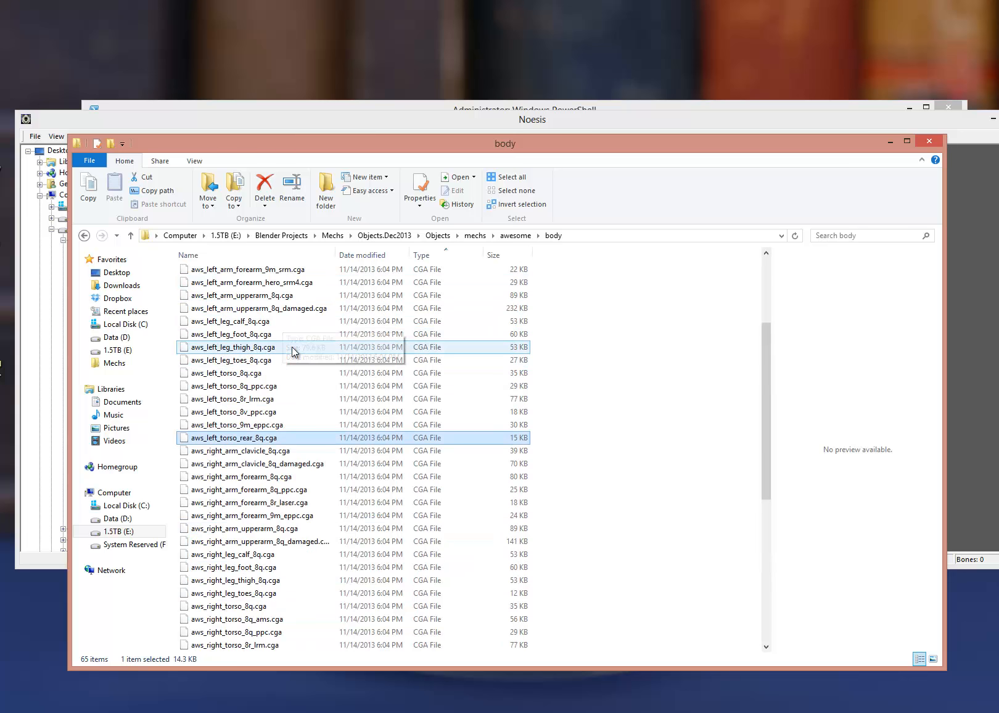
scroll(294, 352, up, 1)
click(301, 313)
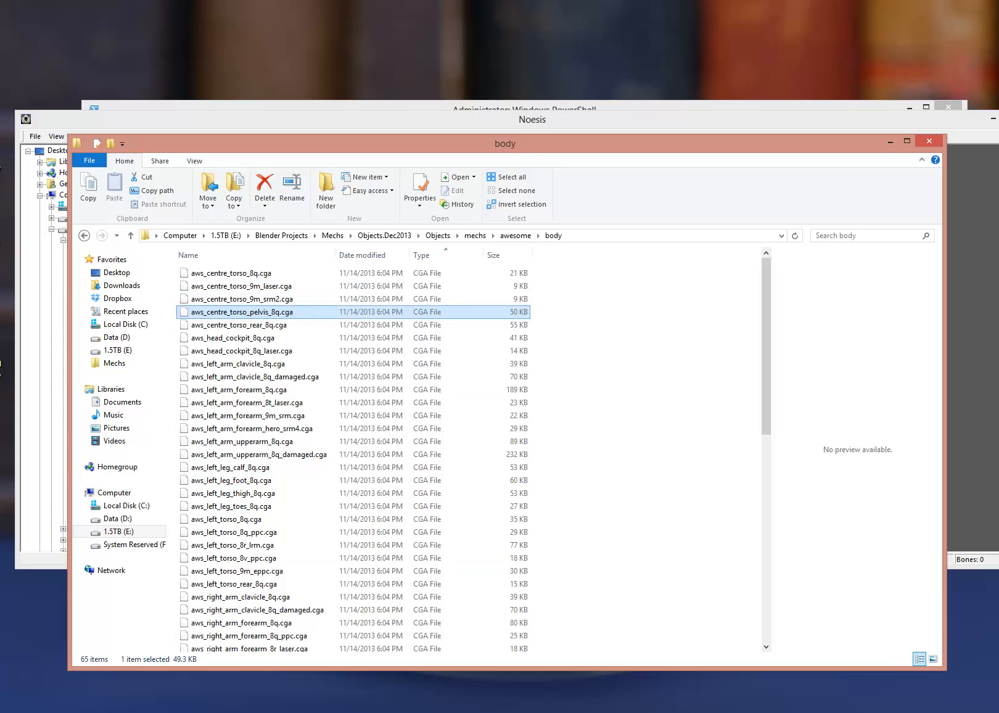
Step: Minimize Noesis, switch to the PowerShell window and reposition it over the body folder window
click(94, 712)
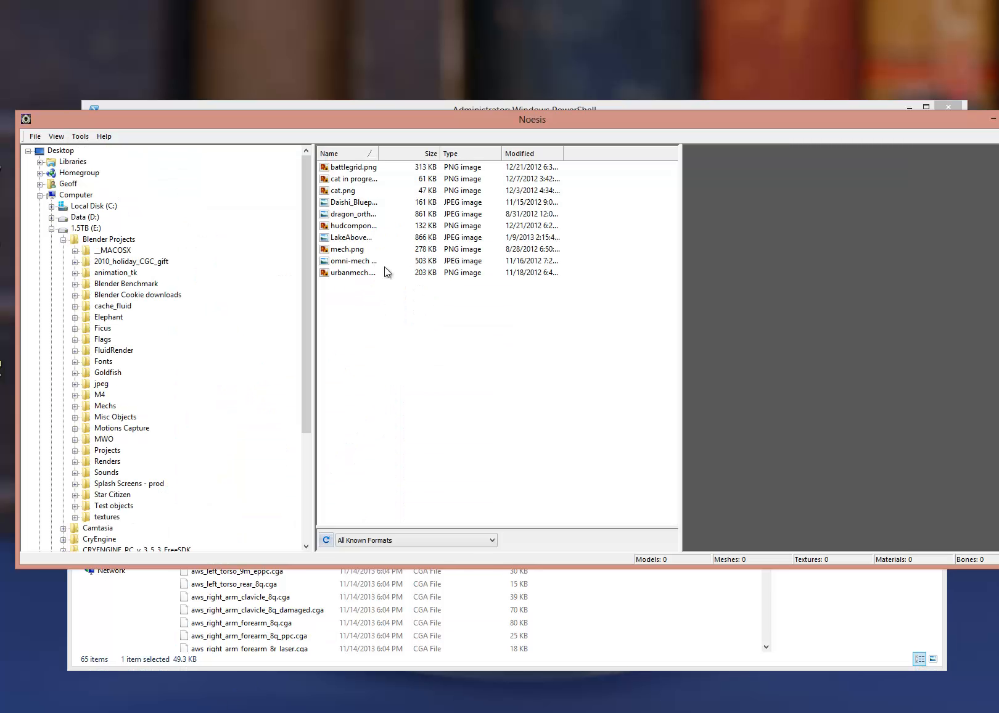
click(992, 119)
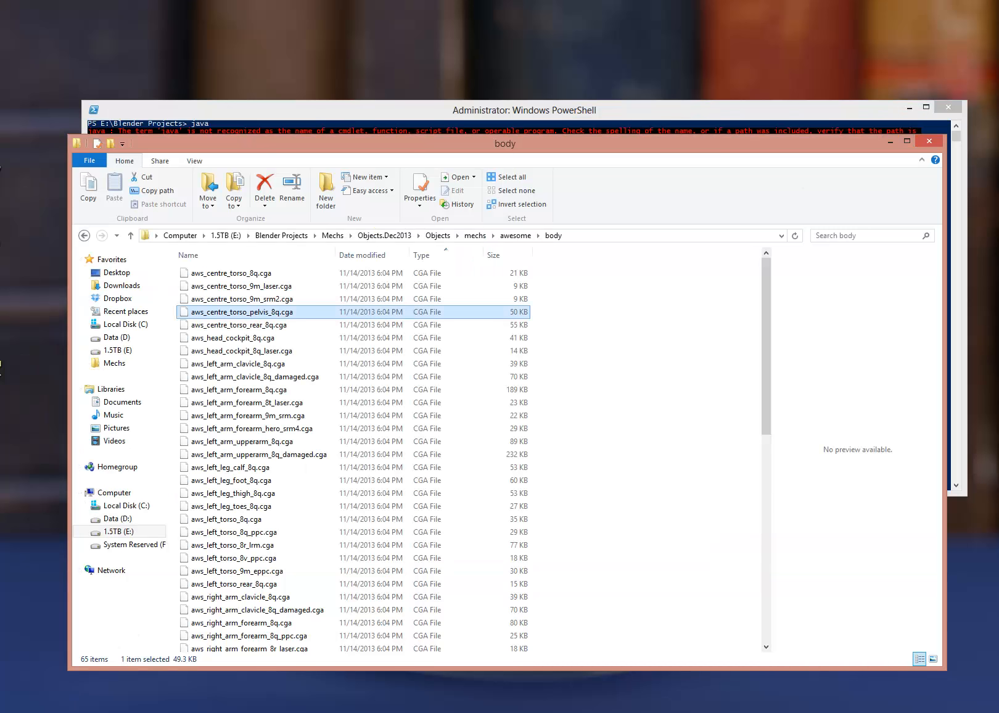
click(124, 711)
click(314, 240)
drag(267, 118, 531, 248)
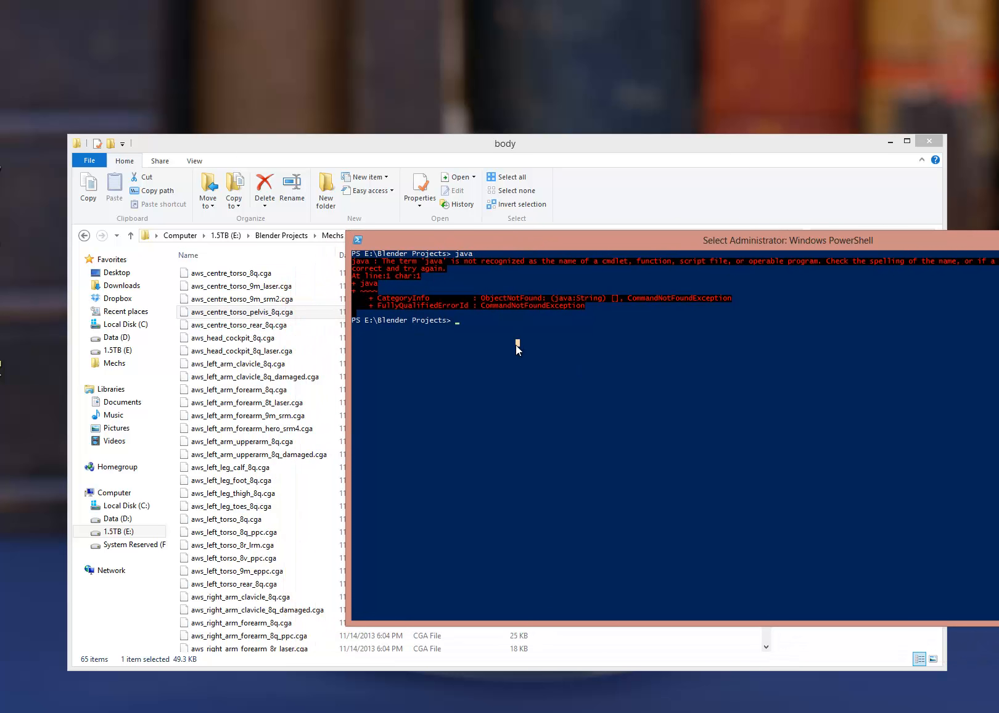
Step: Change the PowerShell working directory to Mechs\Objects.Dec2013, under E:\Blender Projects
key(Escape)
text(cd .\Mechs)
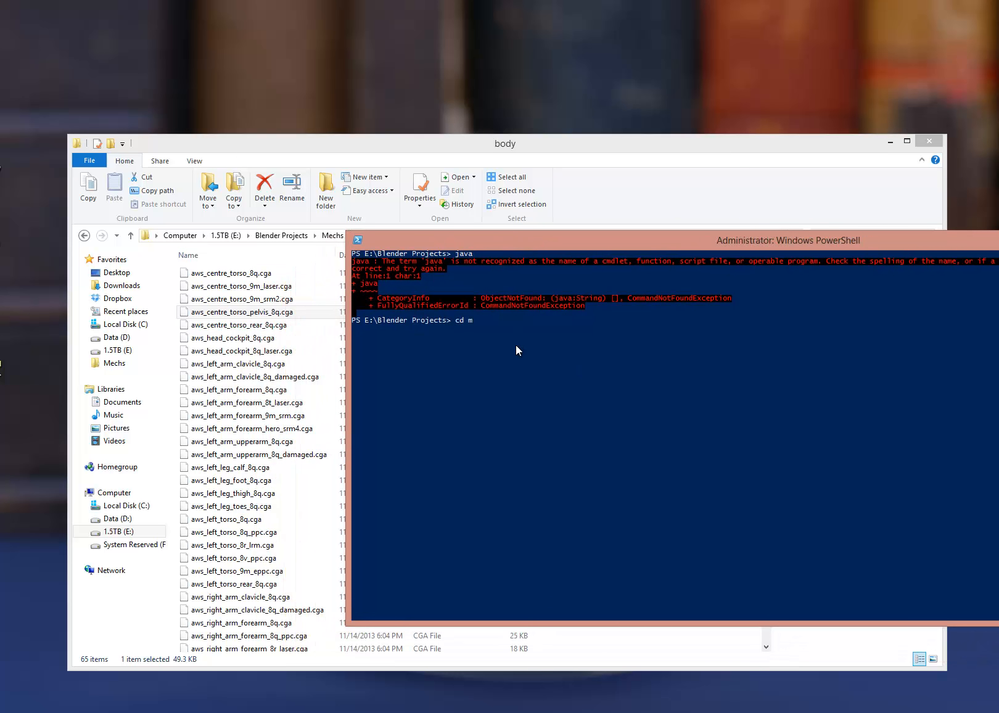
key(Return)
text(c)
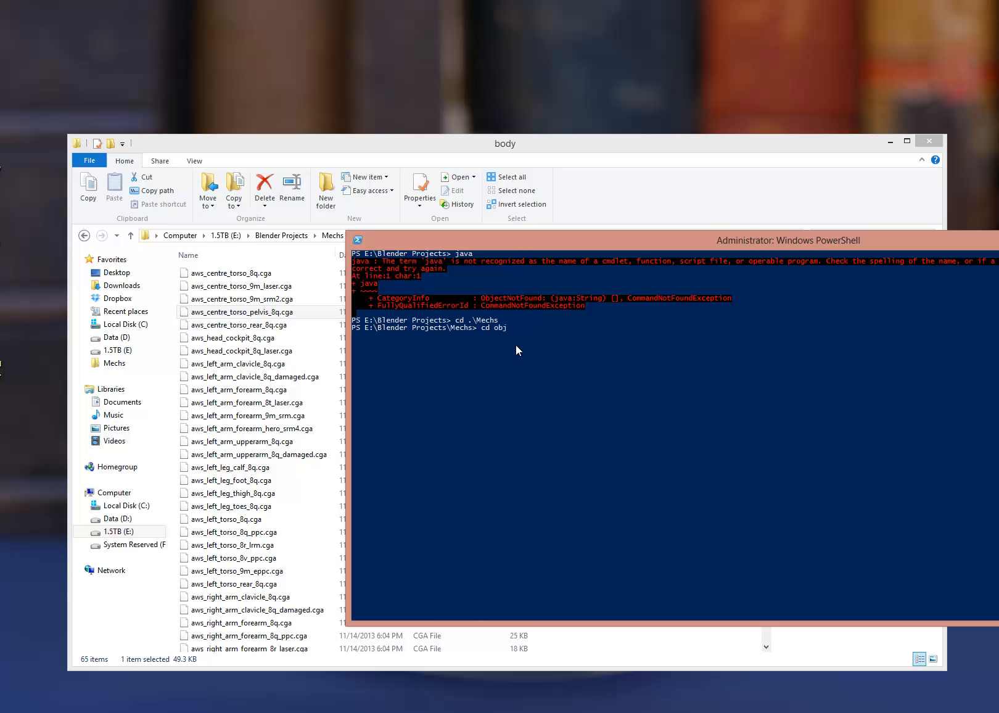
text(d obj)
key(Tab)
key(Return)
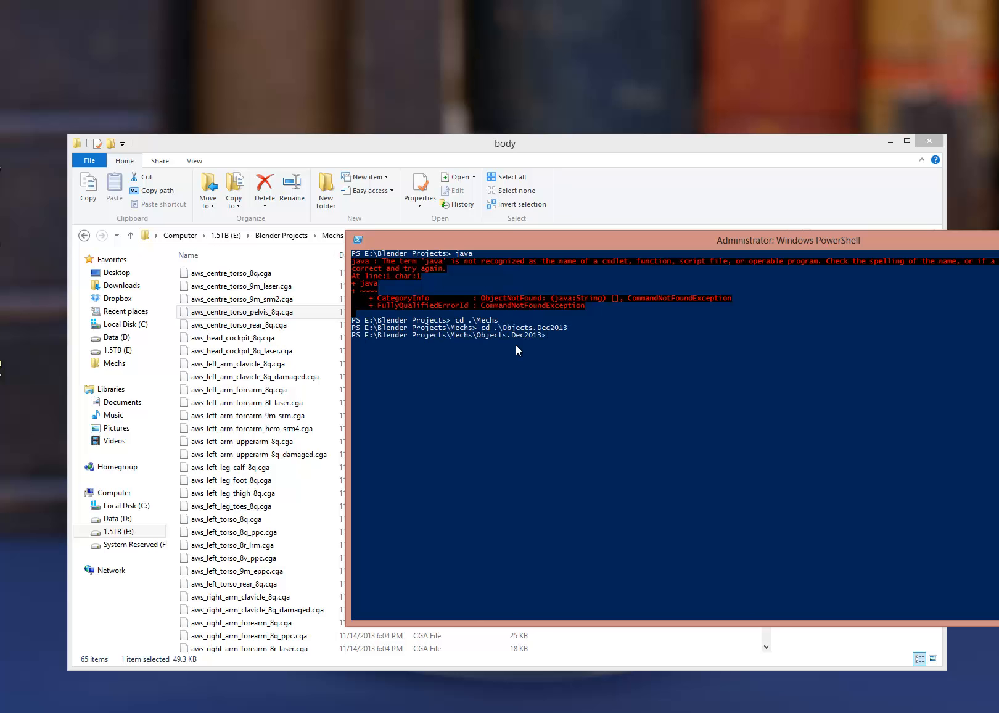
Step: List the contents of Objects.Dec2013 with dir and review the listing, marking the Objects folder
text(dir)
key(Return)
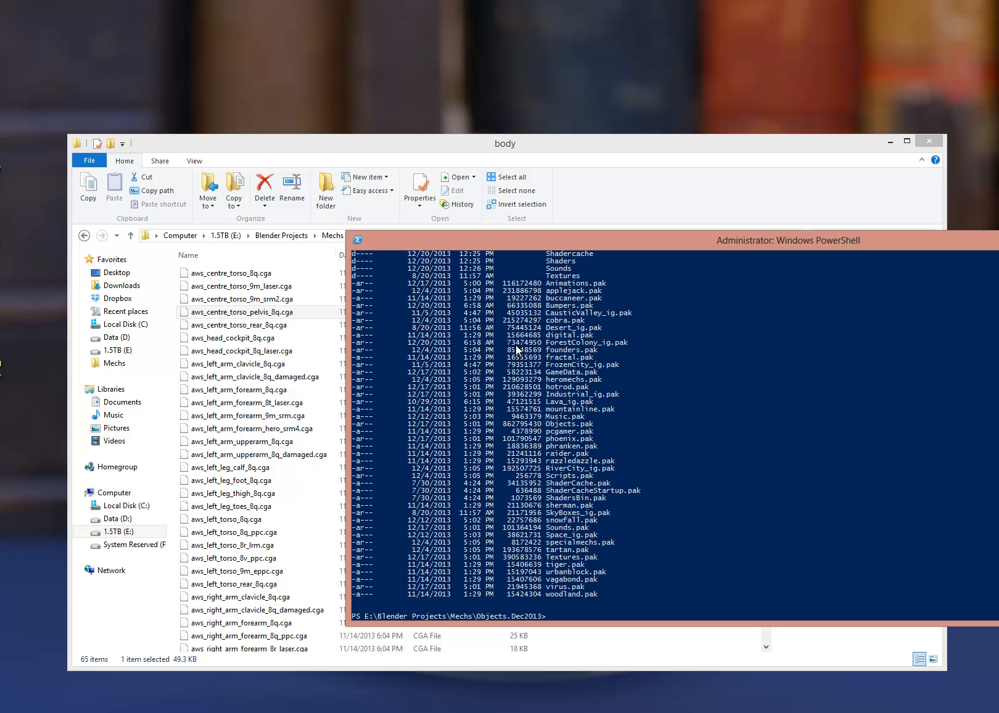
scroll(582, 318, up, 4)
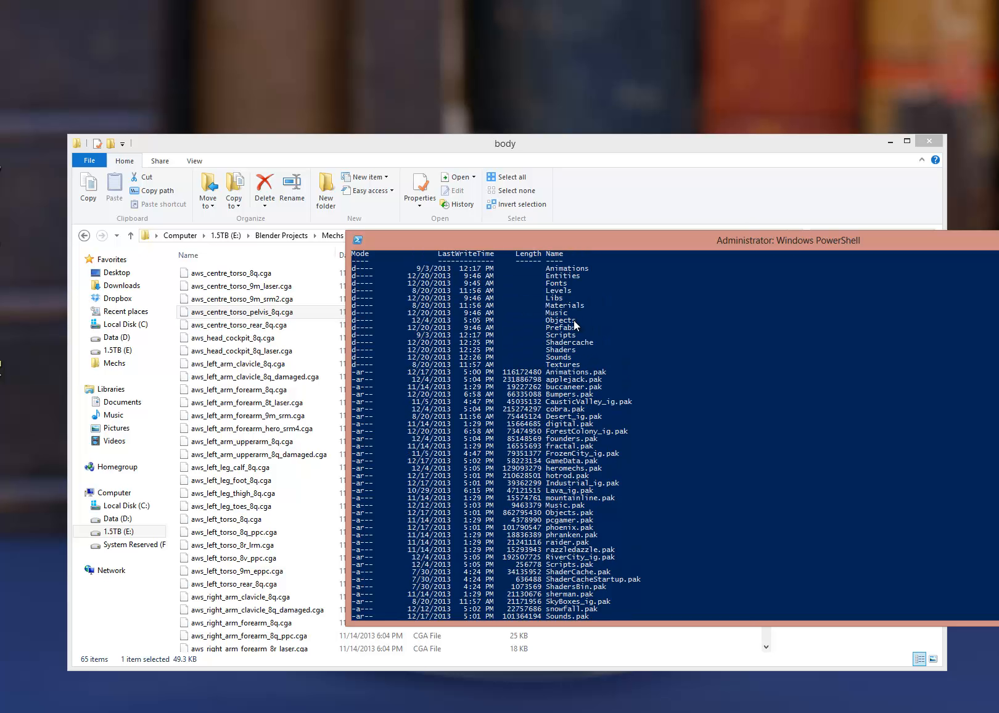
text(cd)
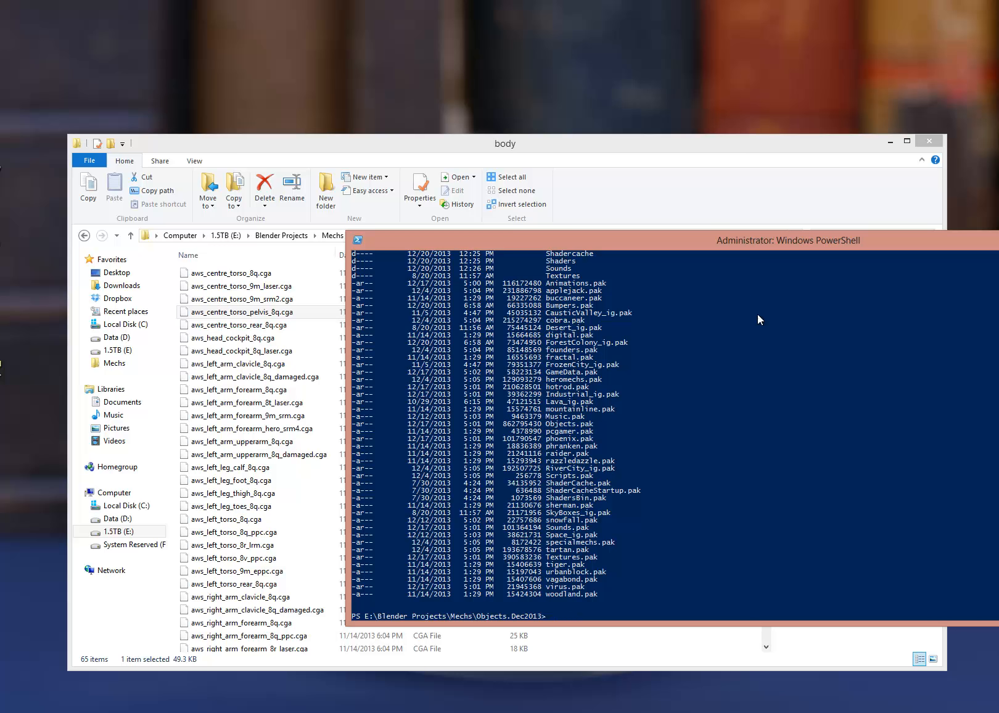
scroll(704, 344, up, 6)
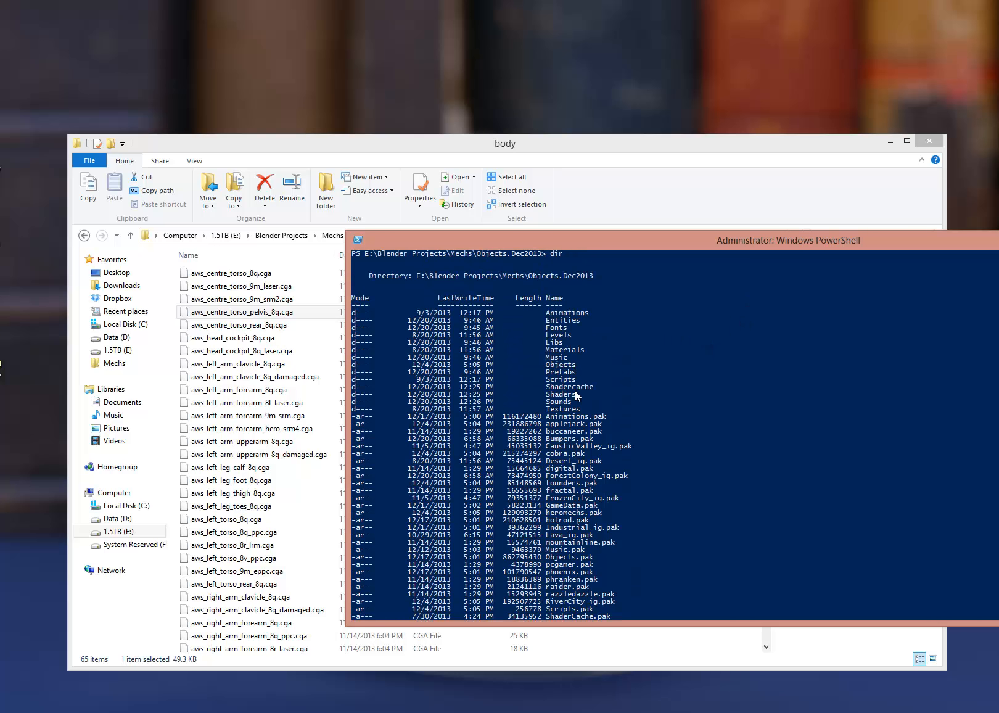
click(545, 367)
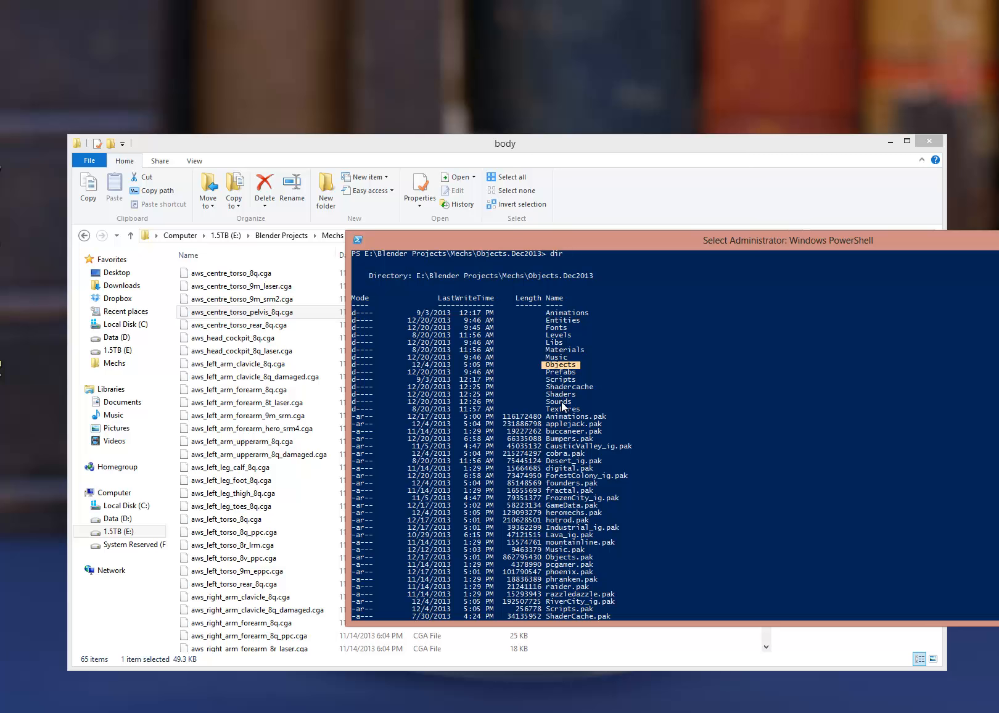
scroll(562, 404, down, 2)
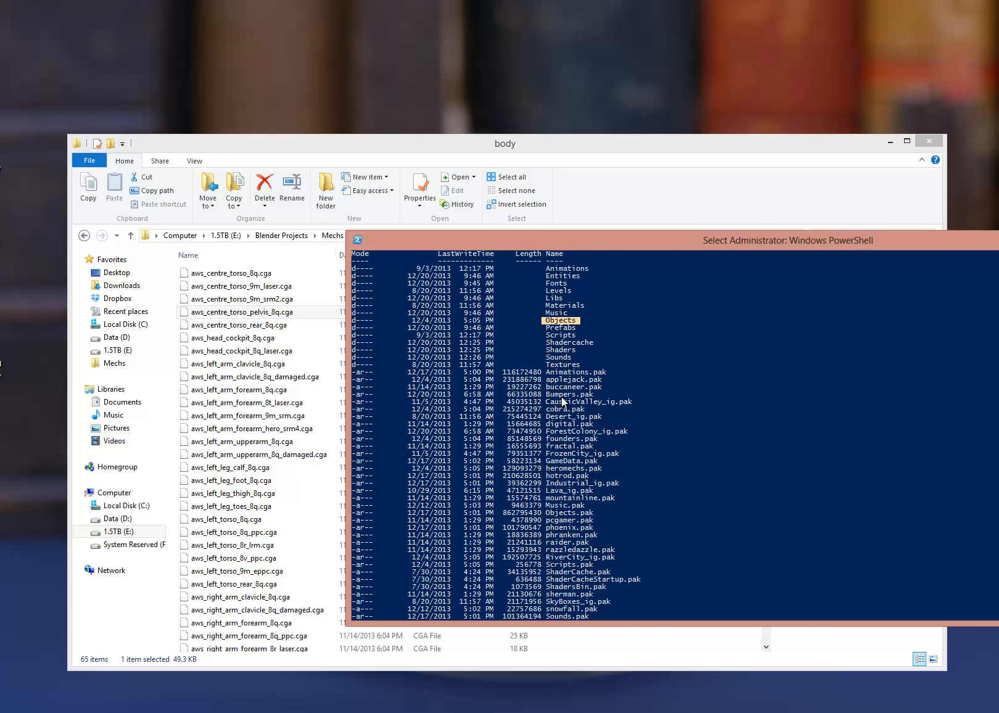
scroll(562, 400, down, 9)
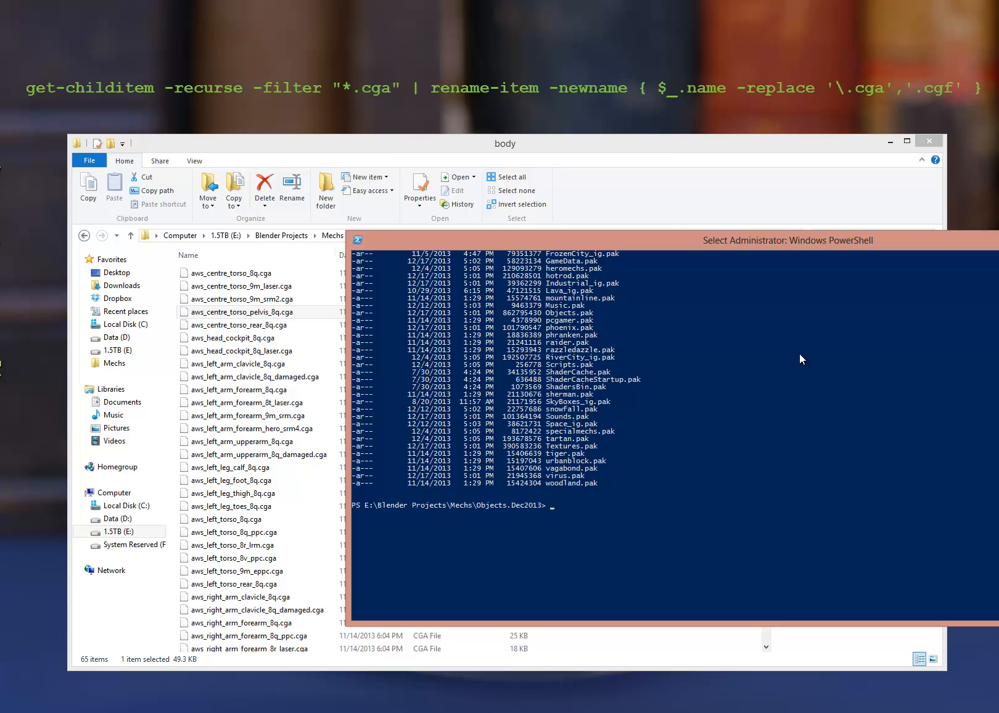
Step: Run get-childitem -recurse -filter "*.cga" | rename-item -newname { $_.name -replace '\.cga','.cgf' } in Objects.Dec2013
text(get-childitem -re)
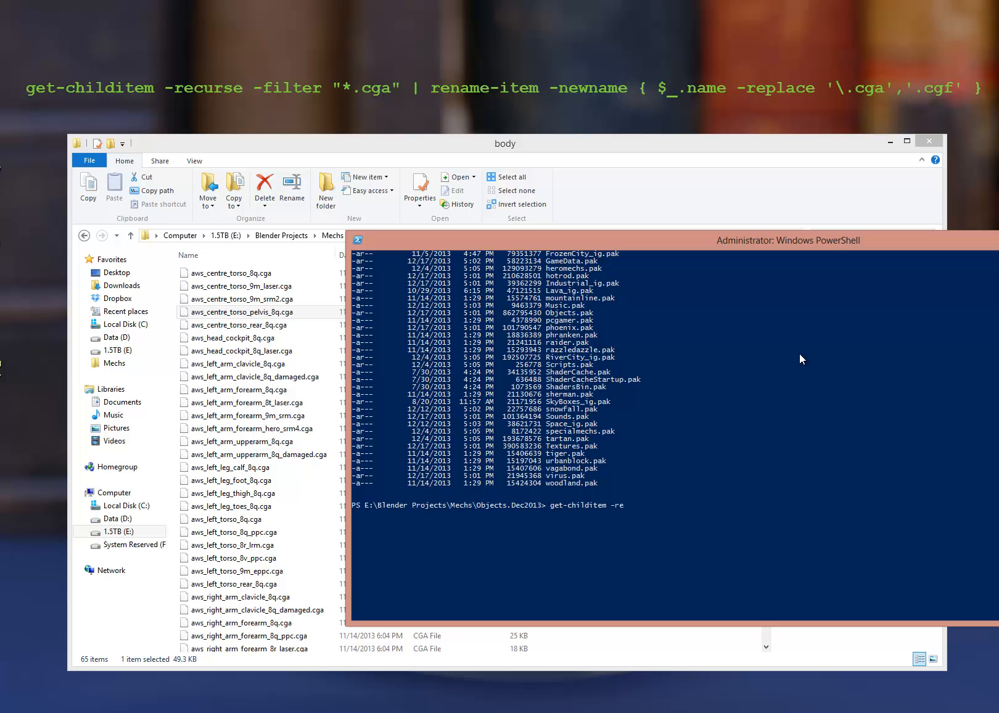
text(curse -filter "*.cga" | rename-itemj)
key(BackSpace)
text(-newname)
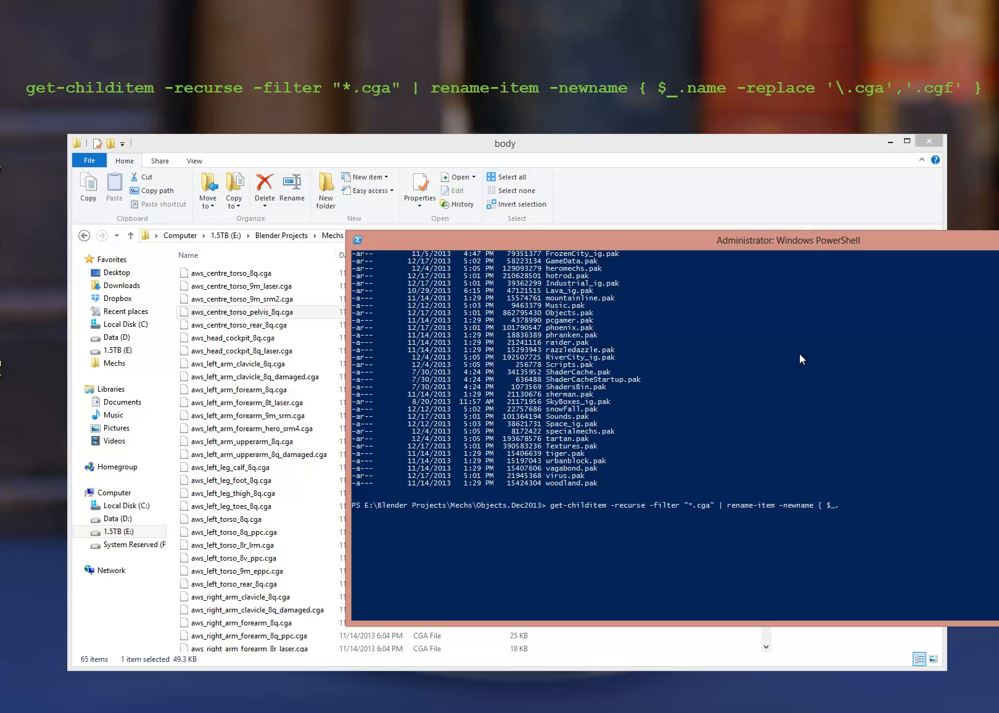
text({ $_.name -replace '\.cga','.cgf' })
drag(789, 238, 655, 185)
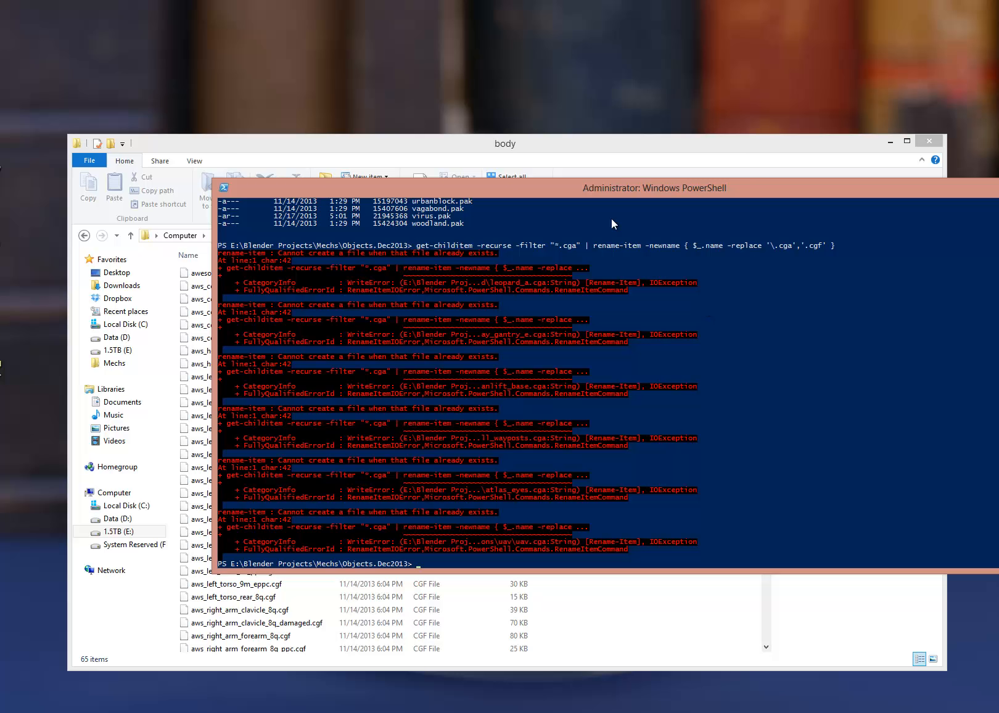
Step: Return to the awesome mech's body folder and check the extensions of its centre torso files
click(570, 154)
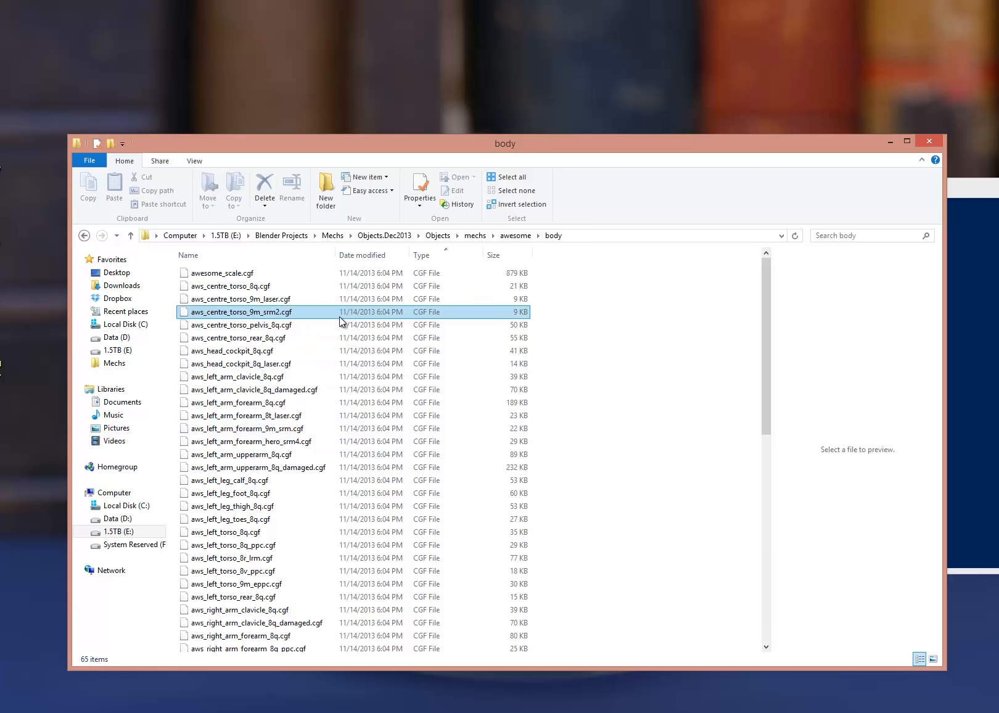
click(305, 326)
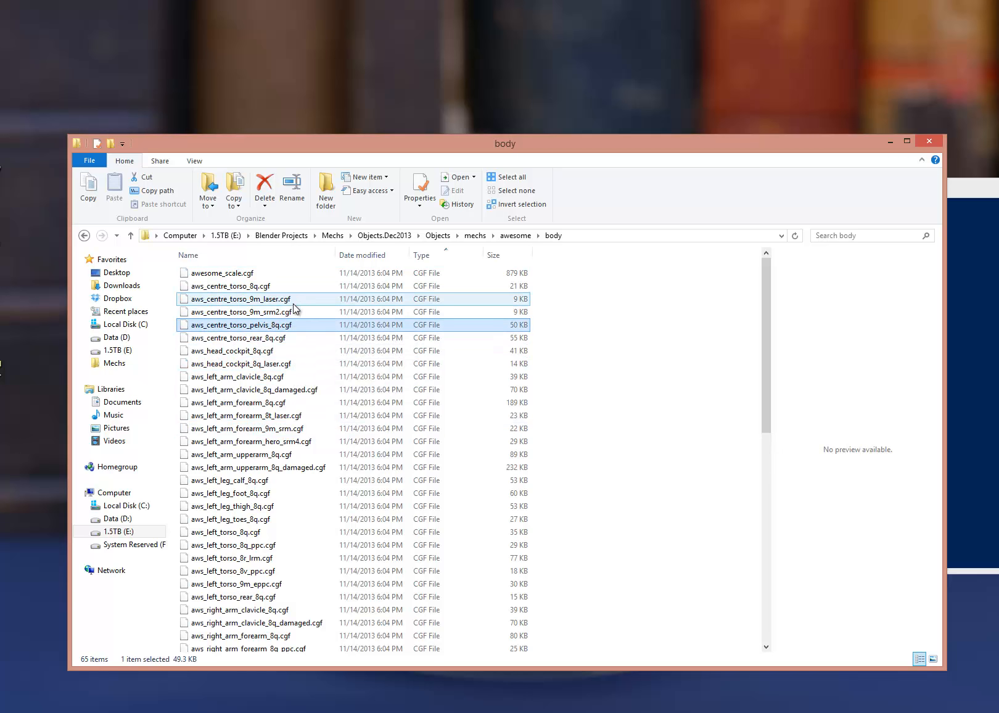
click(288, 298)
click(293, 313)
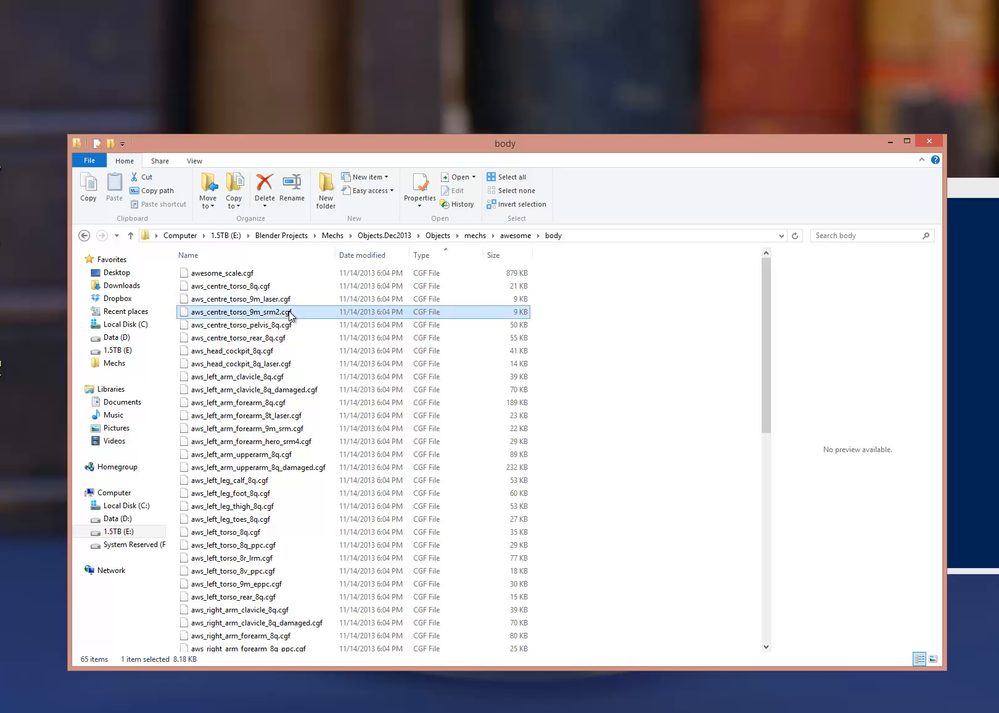
drag(272, 146, 254, 119)
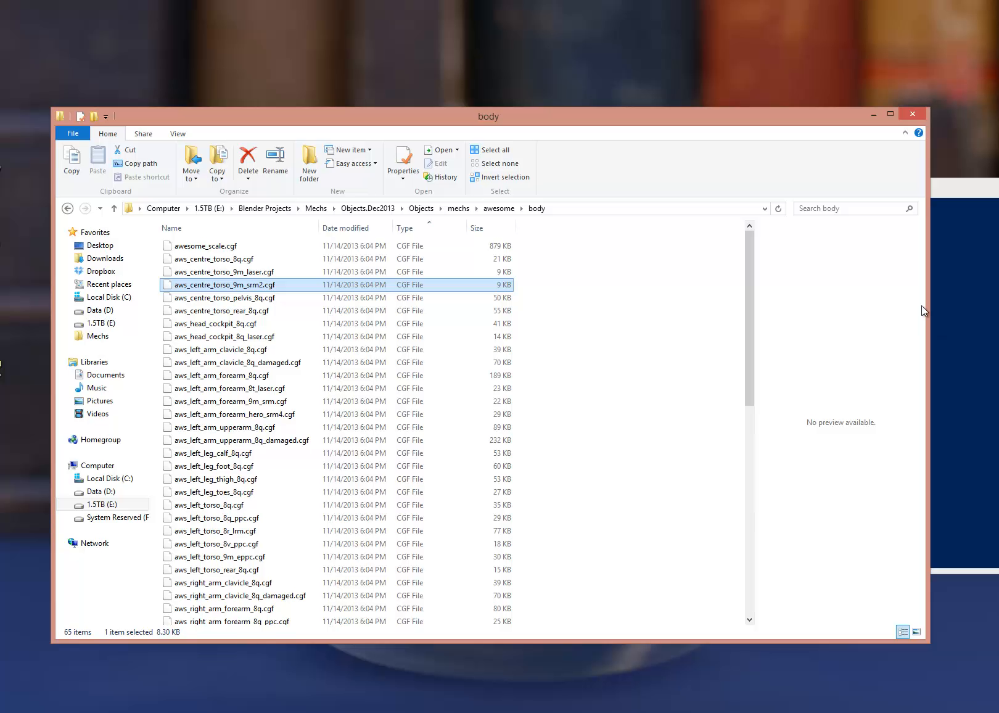
Step: Switch to PowerShell and delete the level-of-detail files with get-childitem -recurse -filter "*lod*" | remove-item
drag(937, 186, 830, 183)
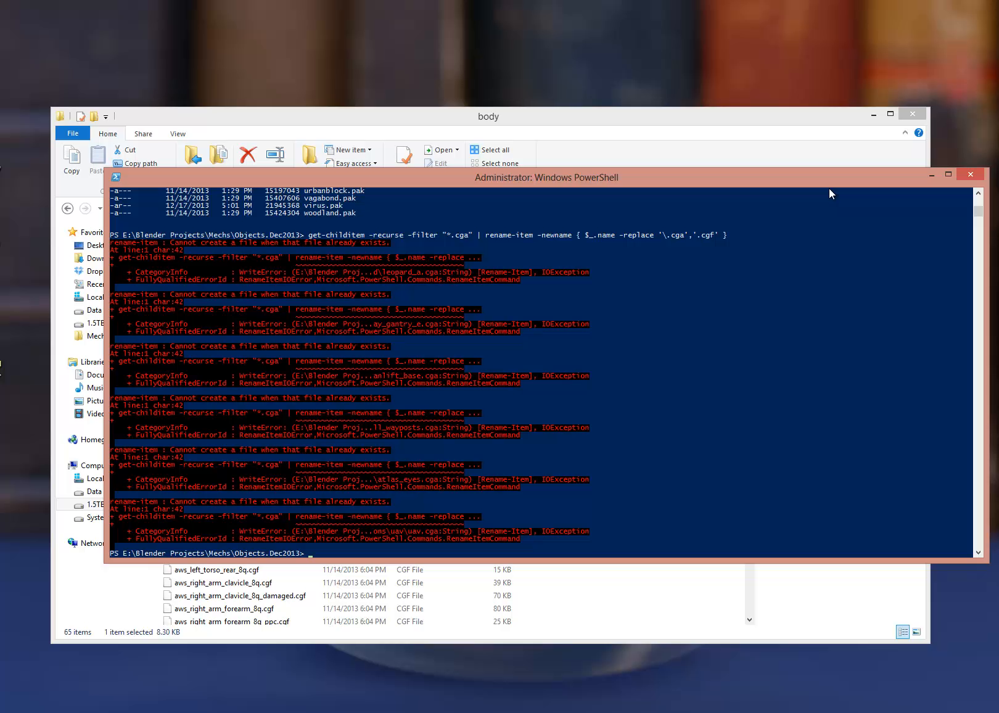
text(g)
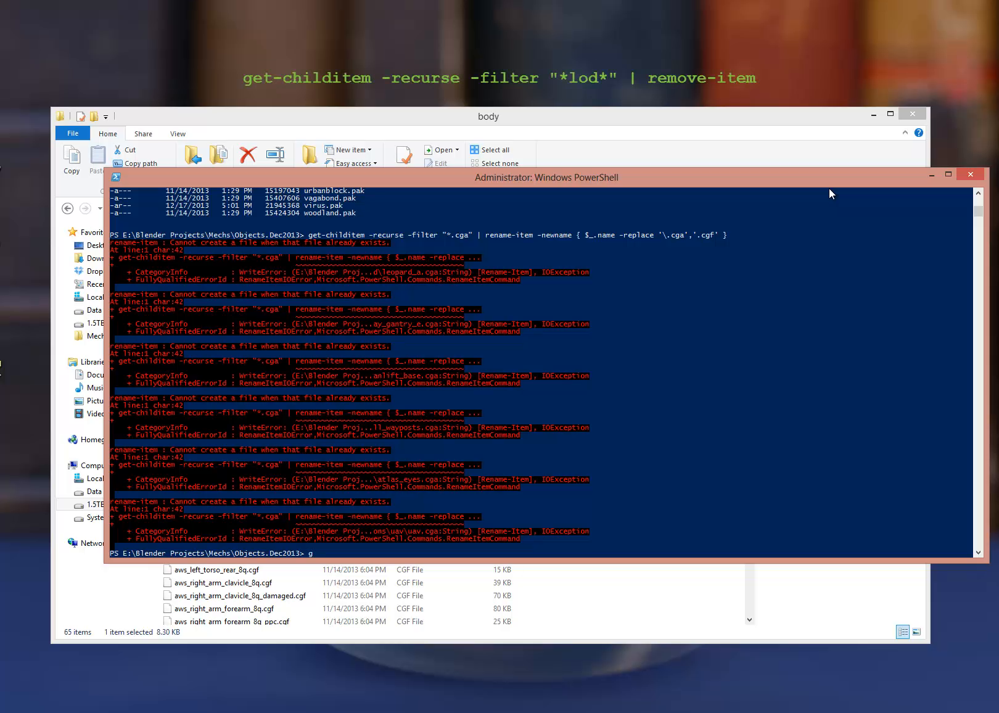
text(et-childitem -recursese -filter "*lod*)
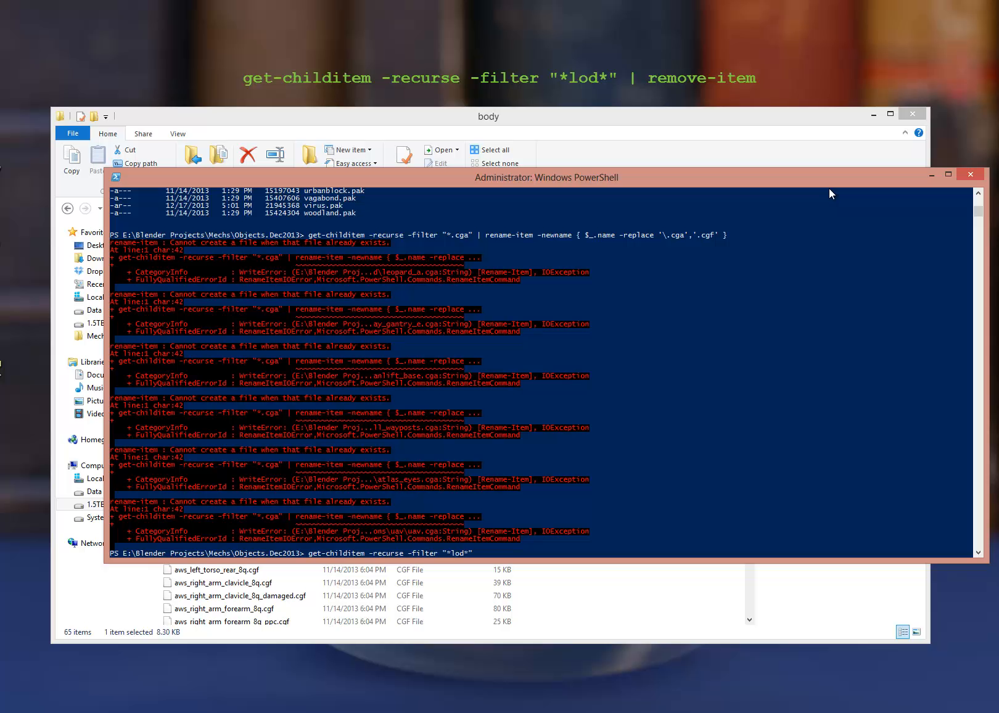
text(" | remove-item)
key(Return)
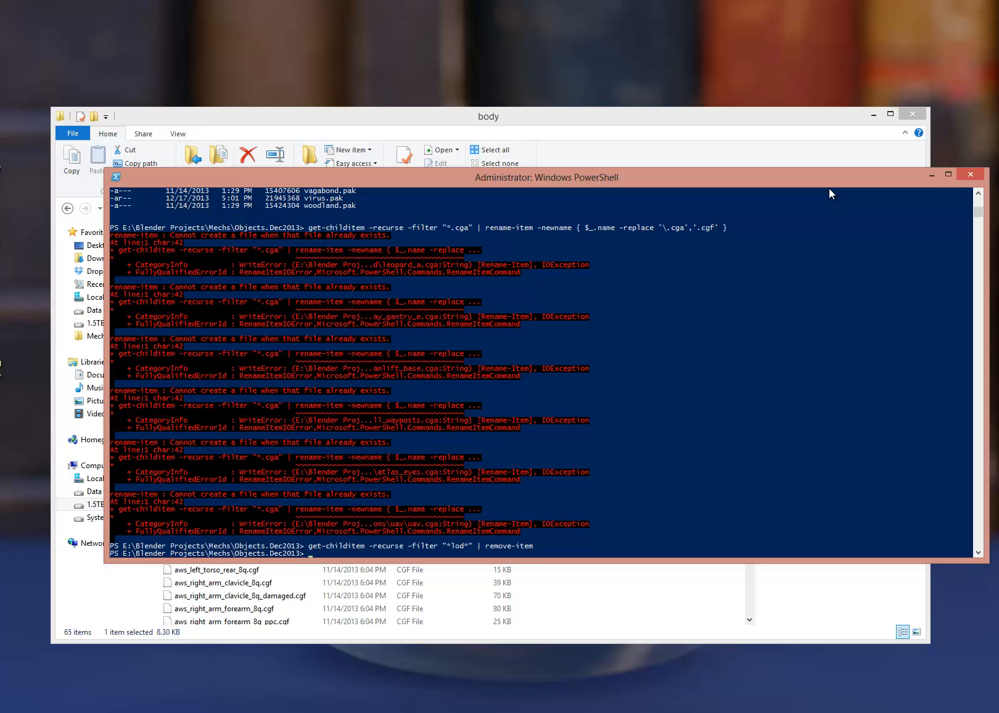
Step: Check for remaining level-of-detail files by running get-childitem -recurse -filter "*lod*" without the remove-item part
key(Up)
key(BackSpace)
key(BackSpace)
key(BackSpace)
key(BackSpace)
key(BackSpace)
key(BackSpace)
key(BackSpace)
key(BackSpace)
key(BackSpace)
key(BackSpace)
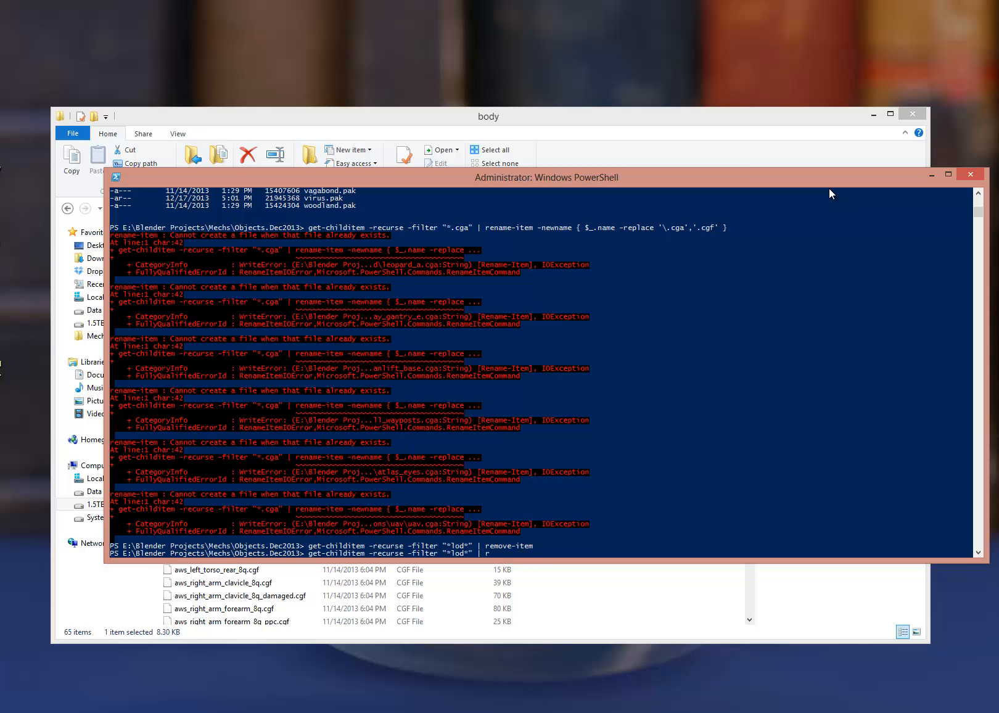
key(Return)
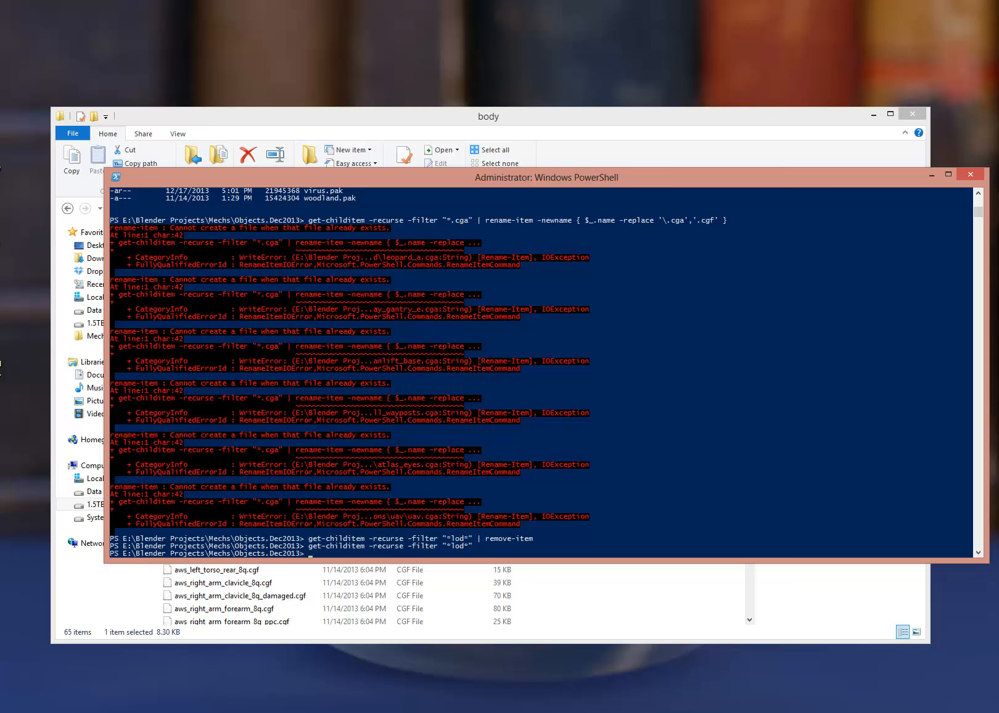
Step: Switch to Noesis and browse through Mechs and Objects.Dec2013 to the Objects folder, widening the file list's Name column
key(alt+Tab)
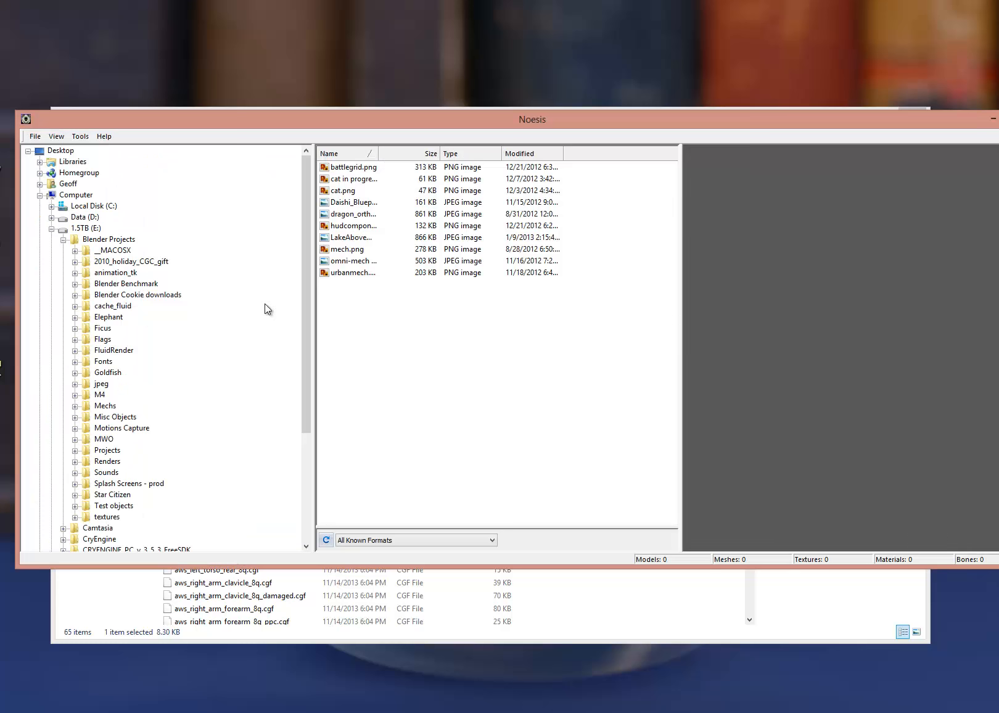
click(75, 406)
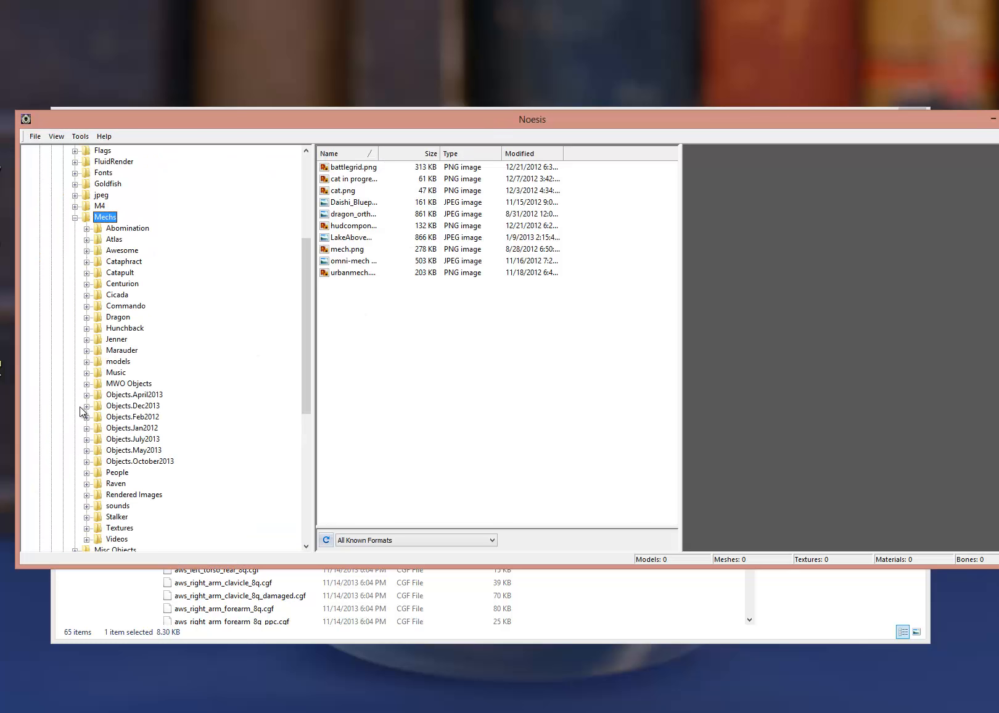
click(146, 405)
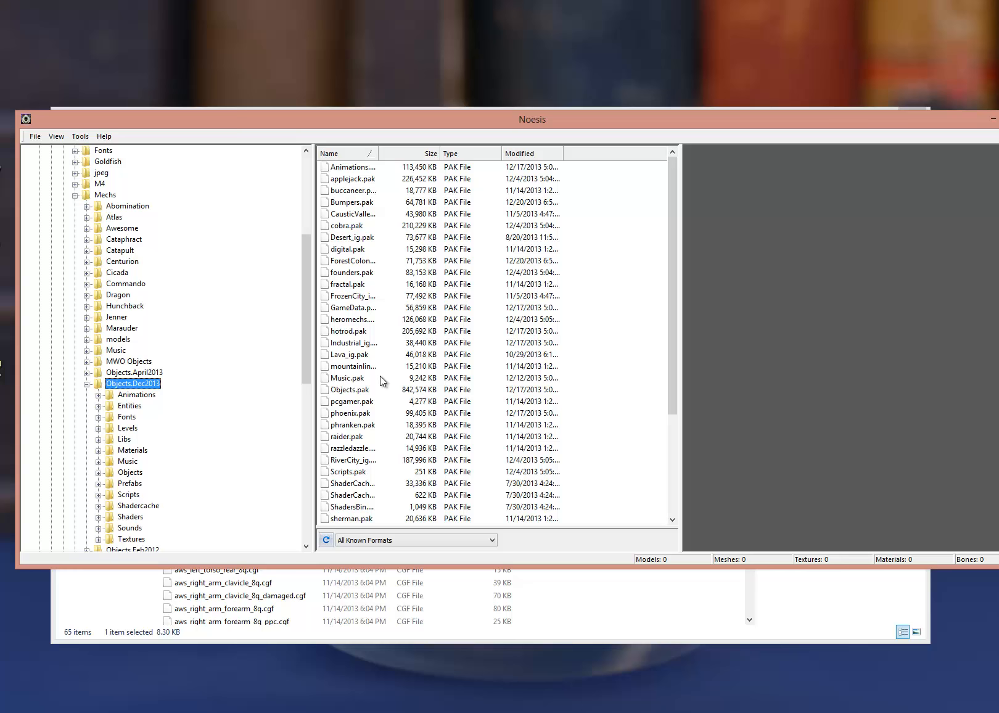
scroll(383, 380, down, 1)
double_click(378, 152)
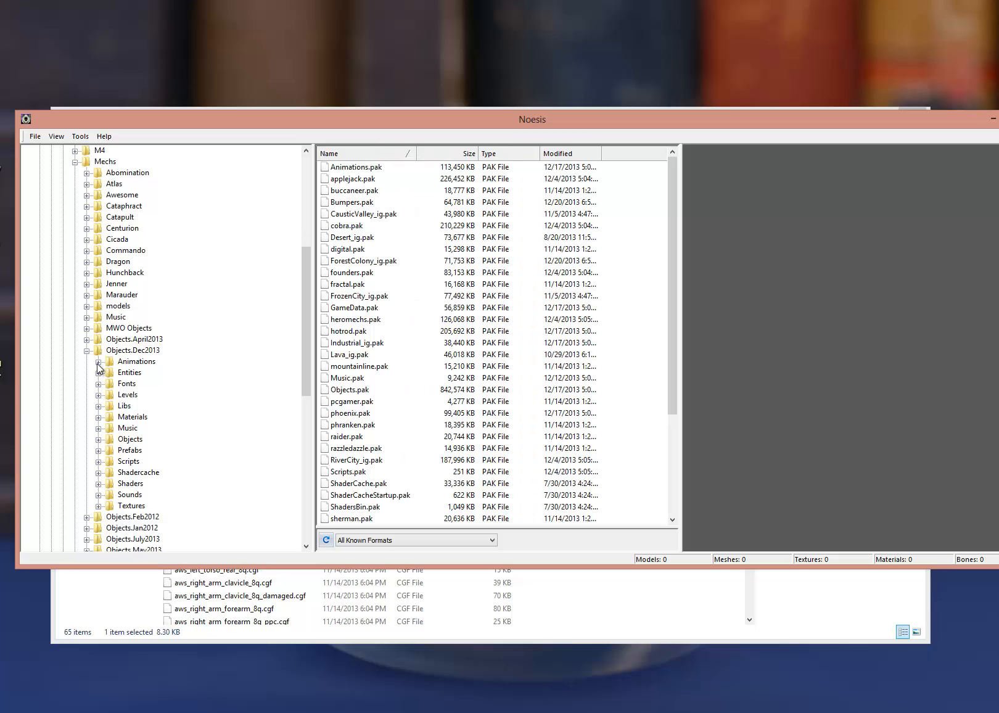
double_click(130, 439)
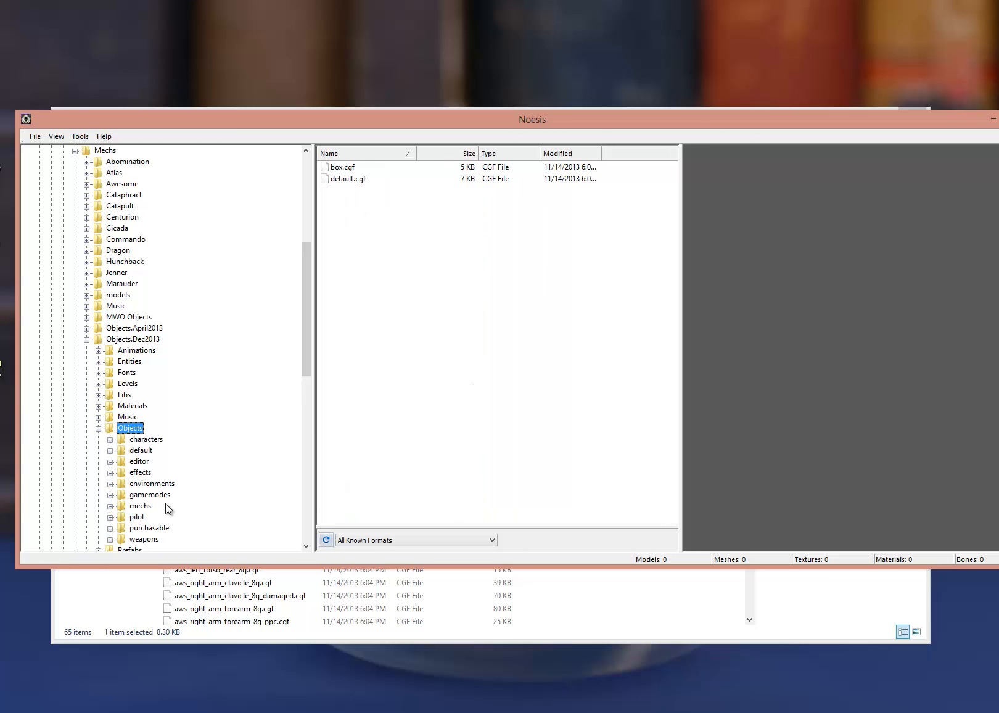
Step: Look at the model and texture files in the hula_girl folder under characters
double_click(147, 439)
click(154, 450)
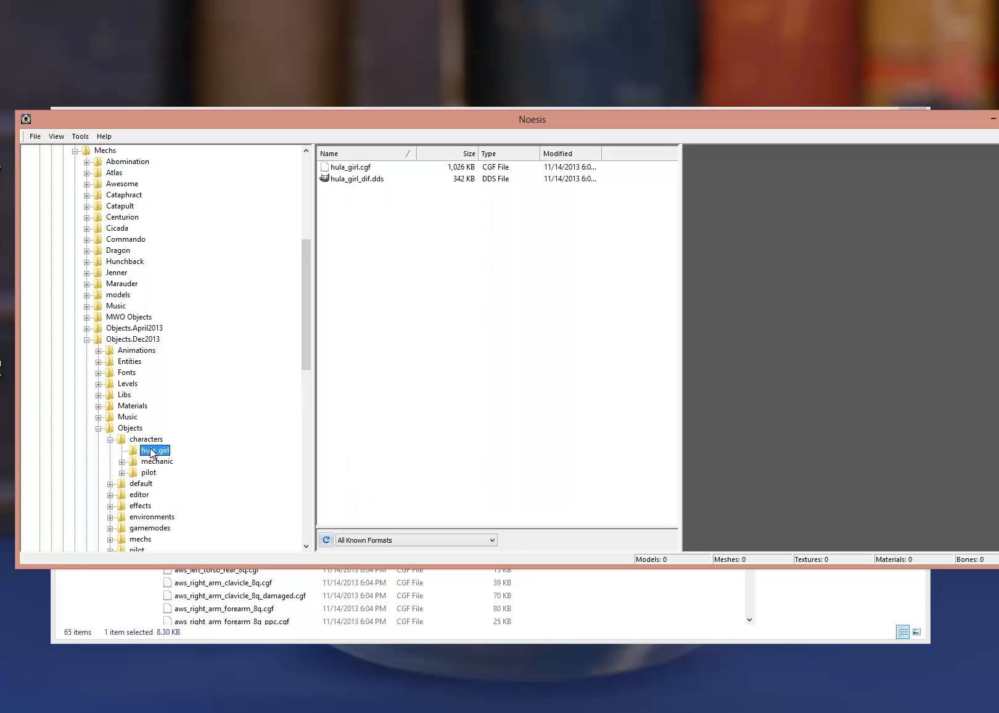
click(365, 172)
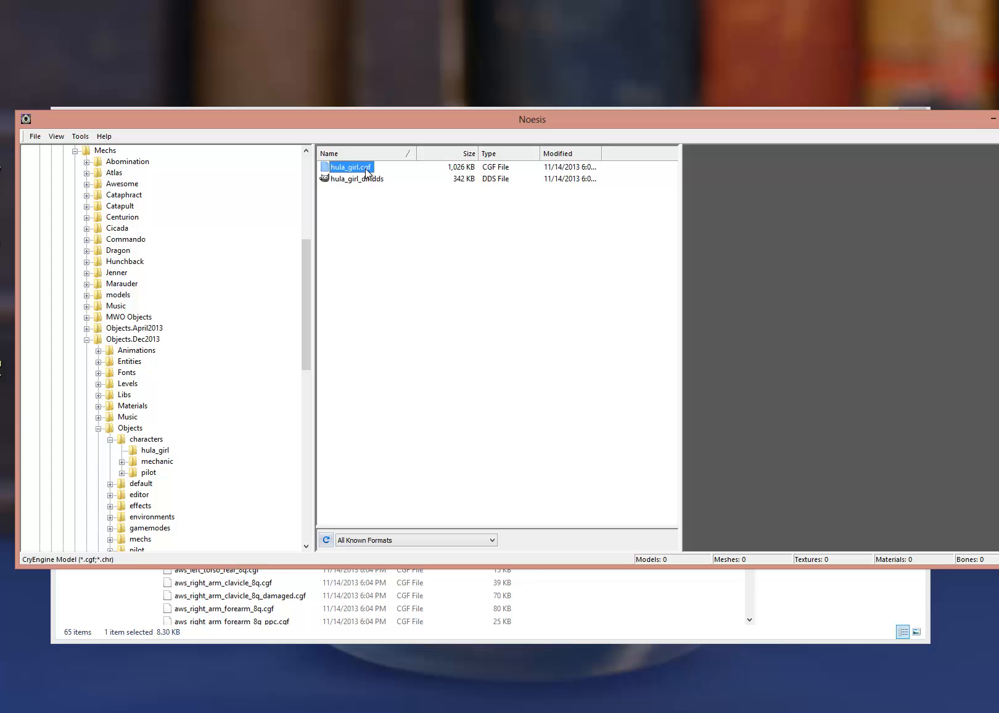
click(378, 180)
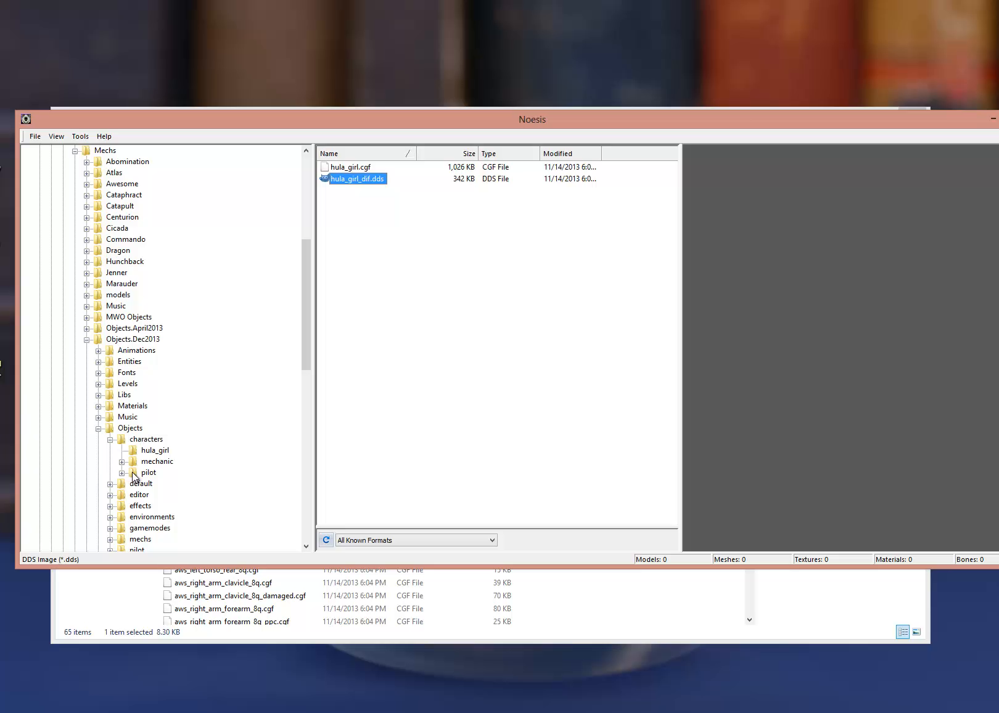
Step: Collapse the characters folder and expand the mechs folder under Objects
click(111, 440)
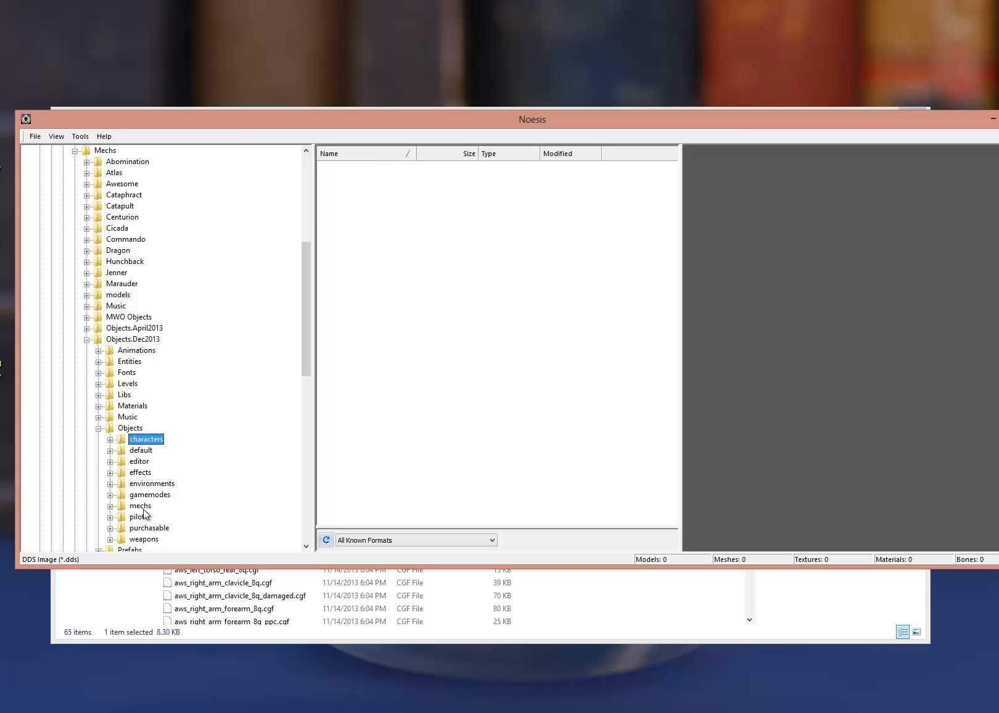
click(139, 506)
click(111, 506)
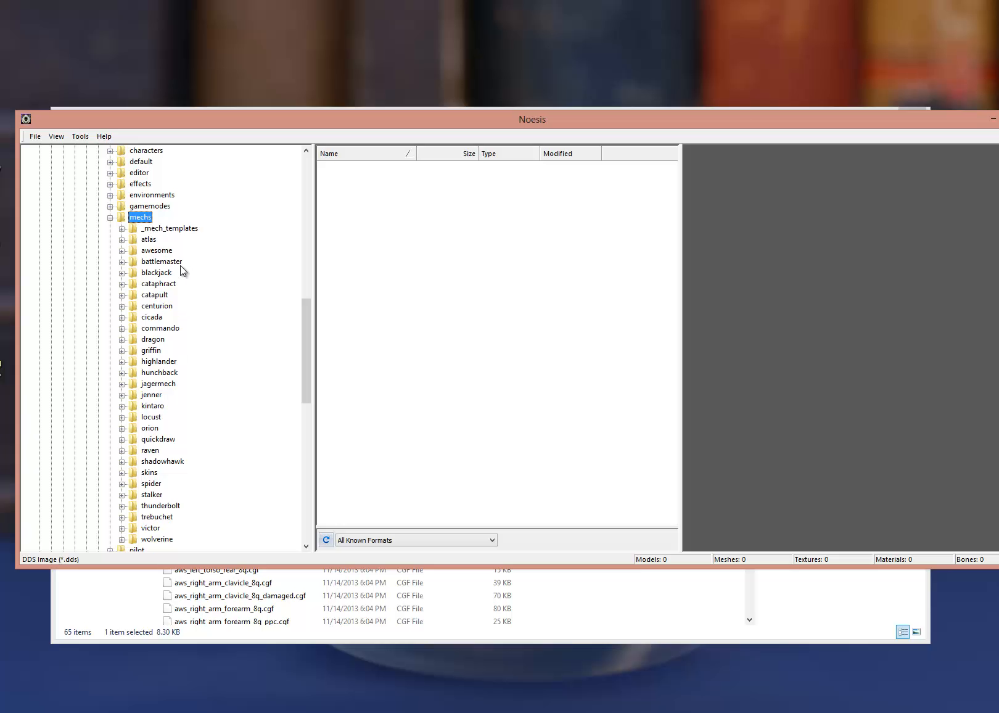
Step: Start a Batch Process with input extension cgf and the additional parameter -flipUV
click(79, 138)
click(109, 205)
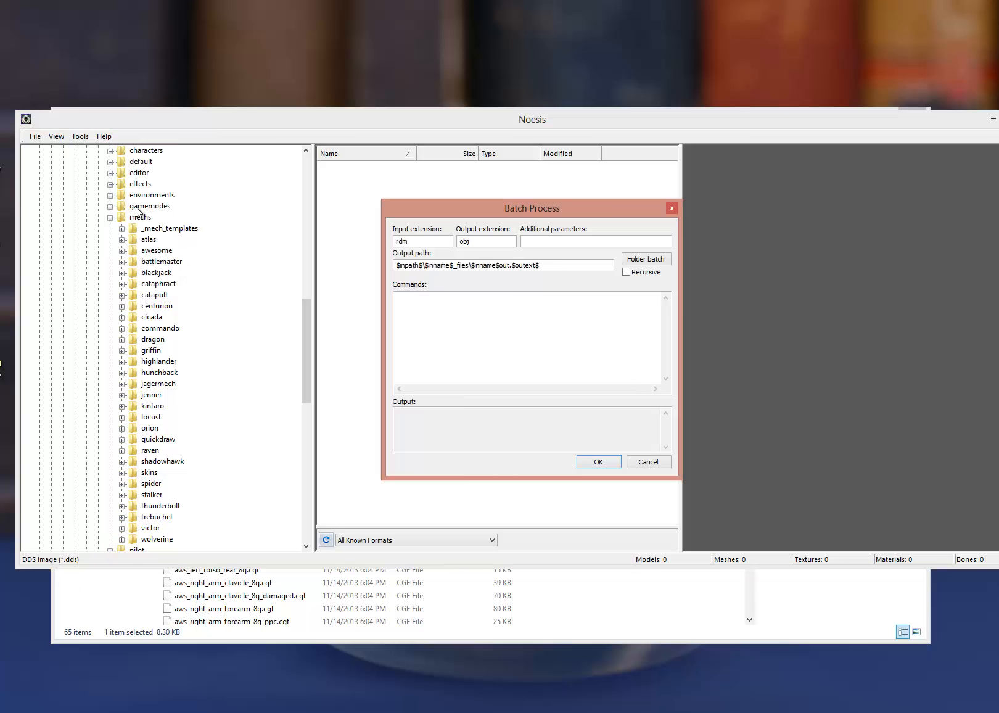
drag(430, 241, 374, 242)
text(cgf)
key(Tab)
click(555, 243)
text(-)
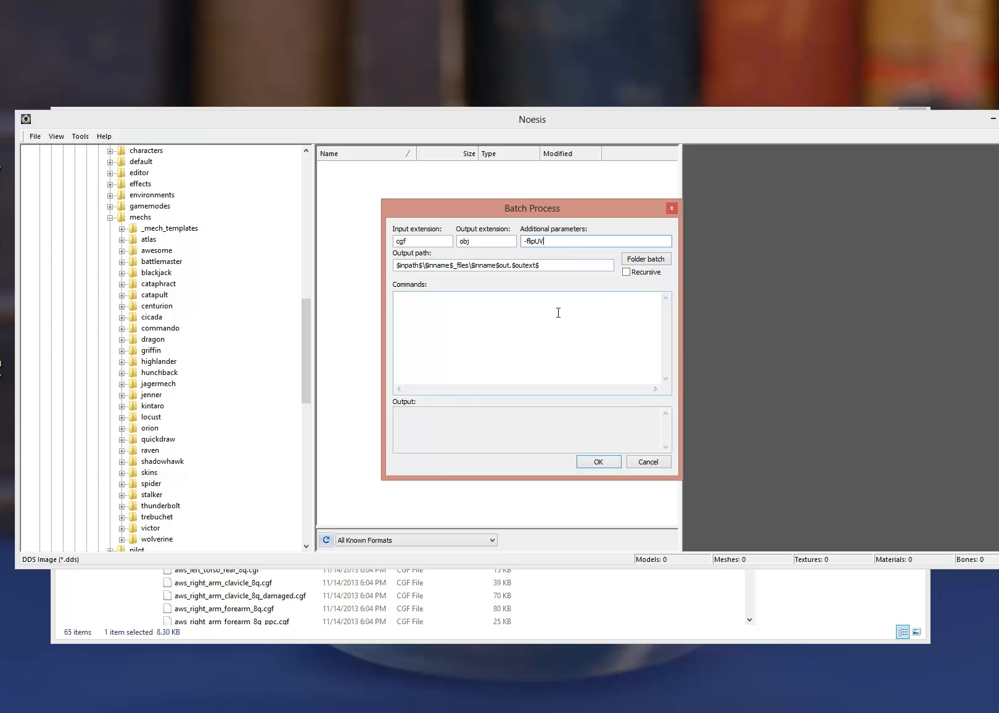
Step: Shorten the batch output path to $inpath$\$inname$.$outext$ so converted files land beside their sources
click(437, 265)
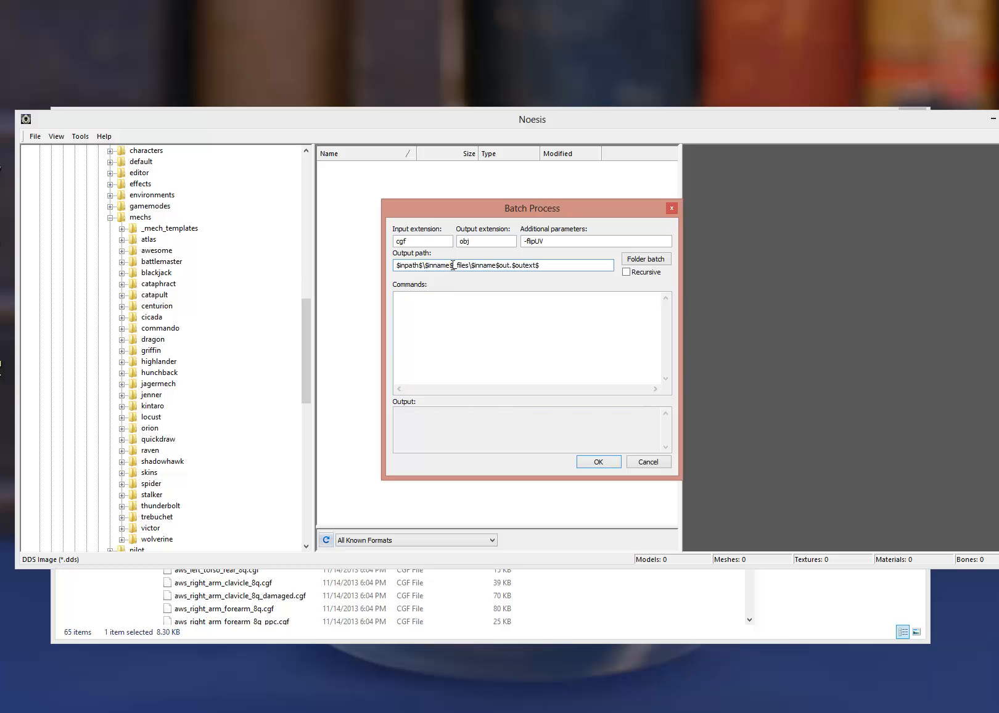
drag(453, 266, 498, 264)
click(134, 595)
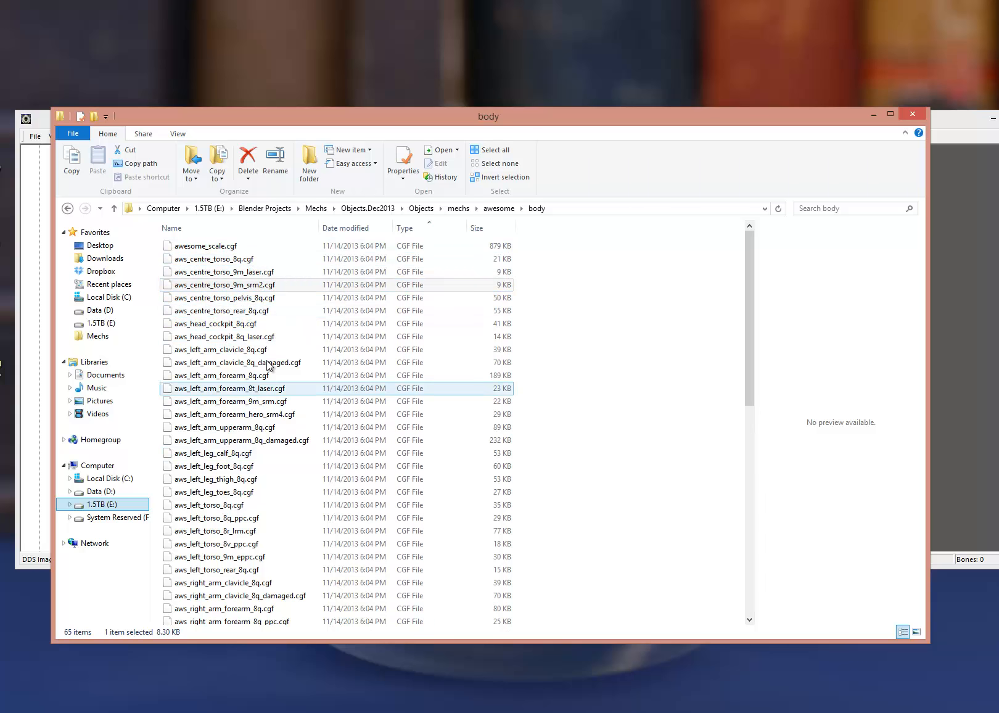
key(alt+Tab)
click(478, 161)
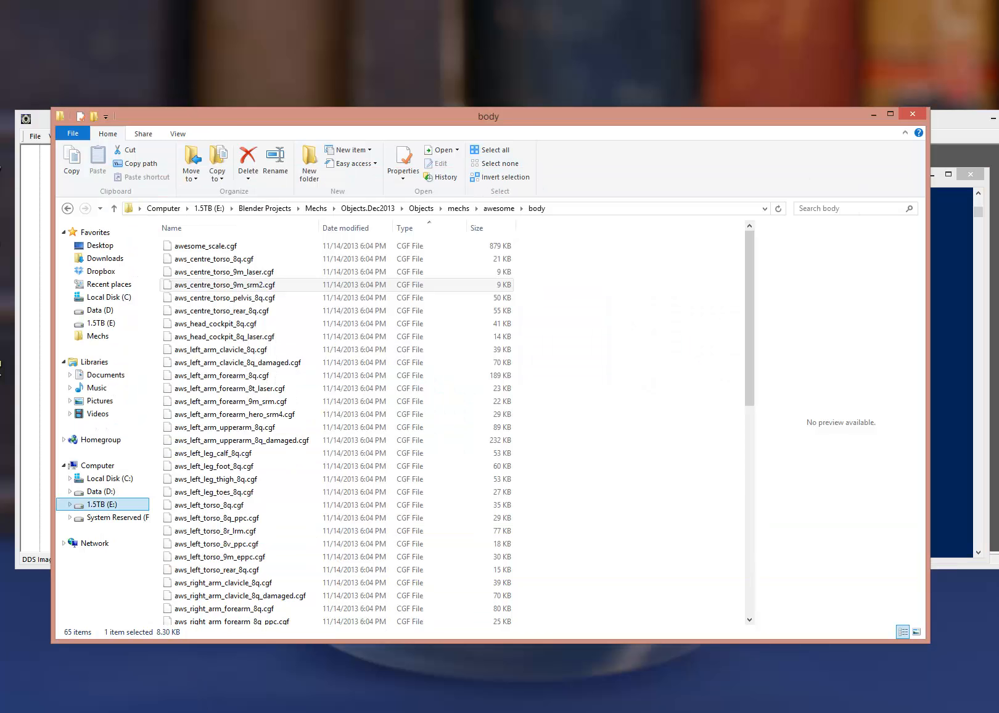
key(alt+Tab)
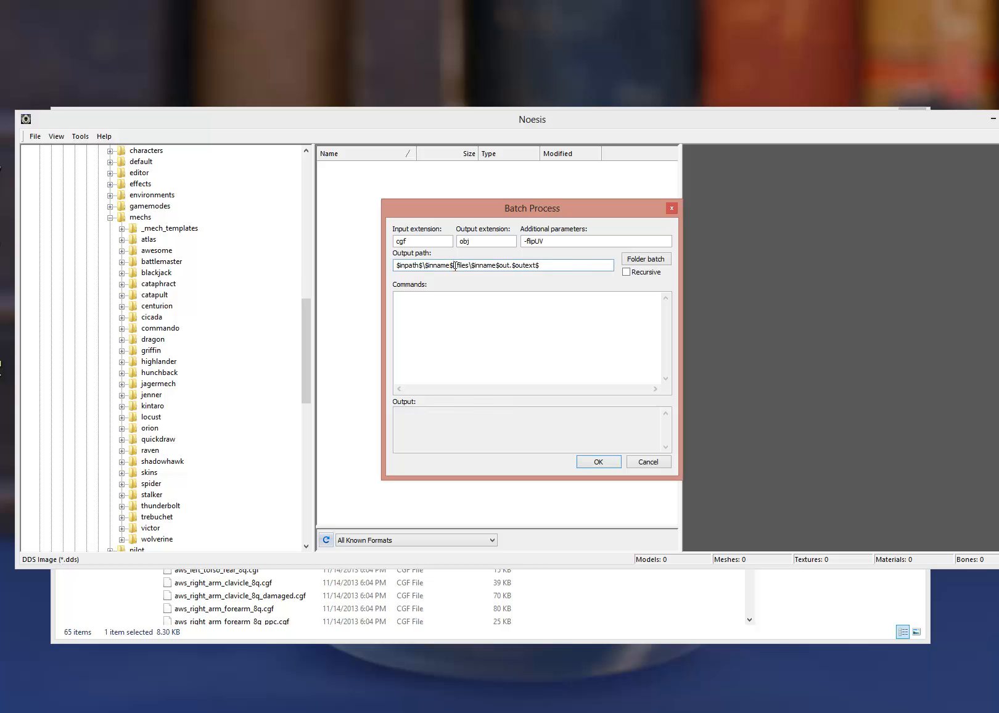
drag(453, 267, 511, 267)
key(BackSpace)
Step: Try to load the mechs folder into the batch without including its subfolders
click(632, 259)
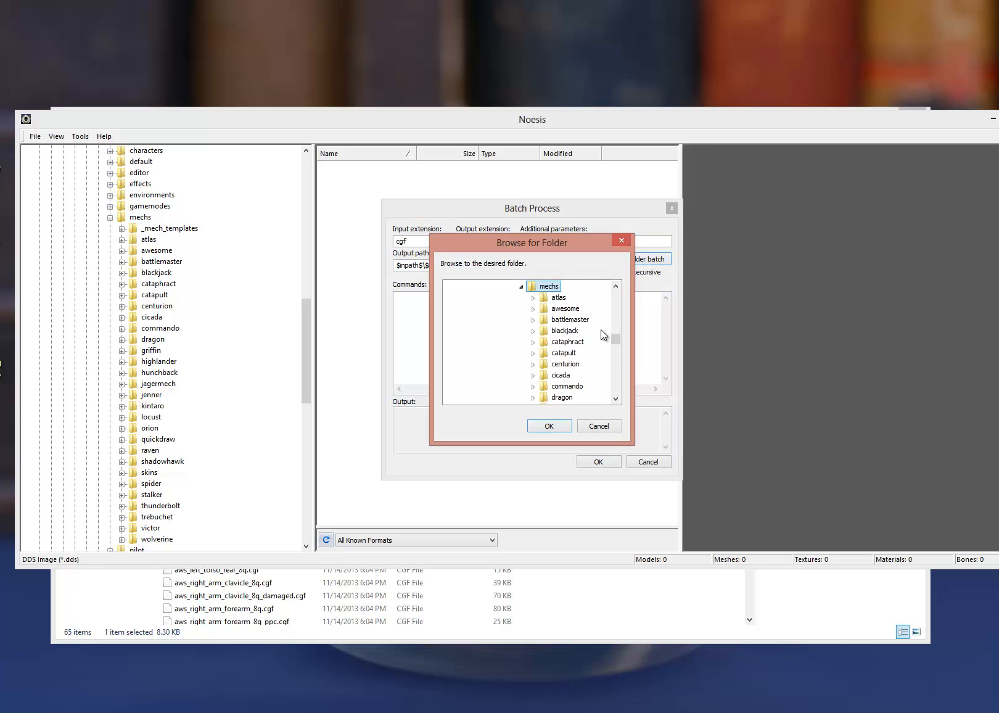
mouse_move(616, 338)
mouse_down()
mouse_move(618, 323)
mouse_move(621, 338)
mouse_up()
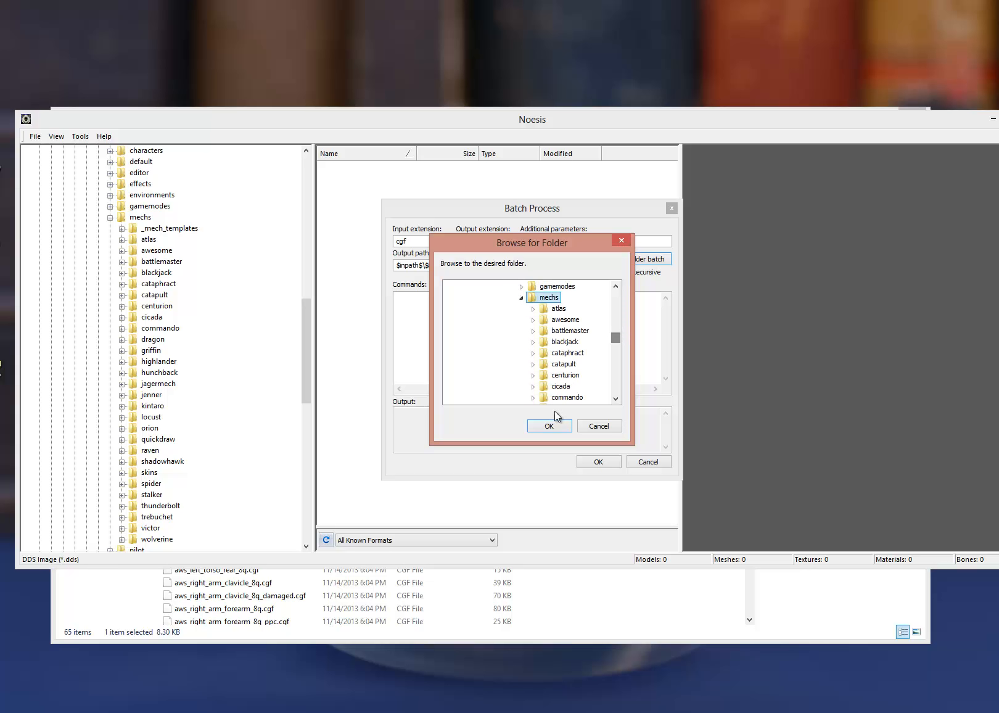
click(548, 425)
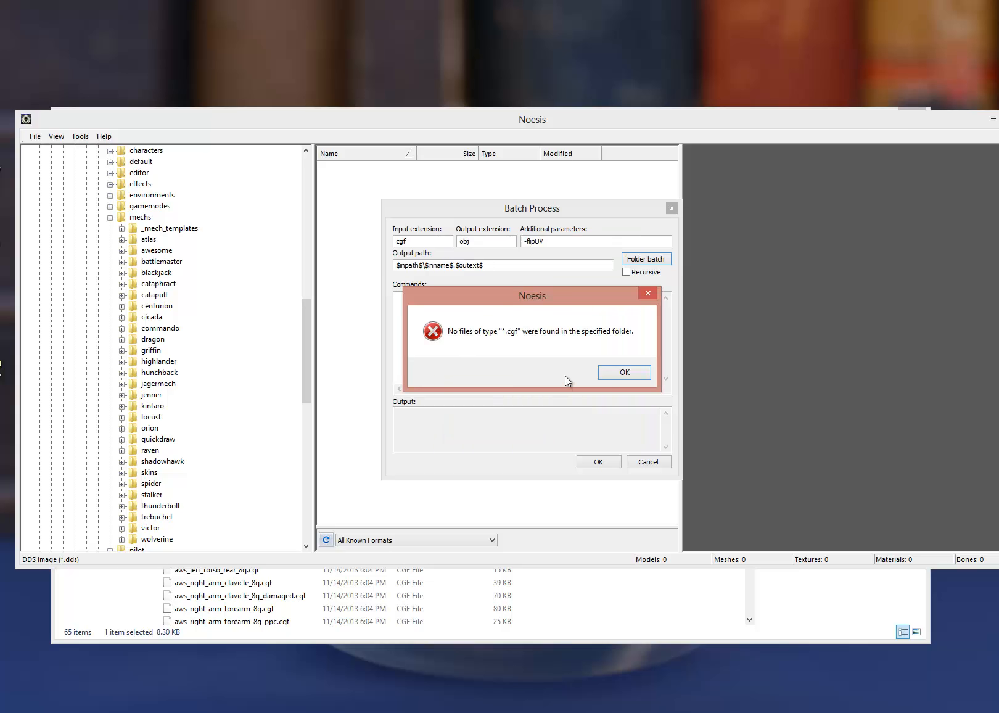
click(620, 373)
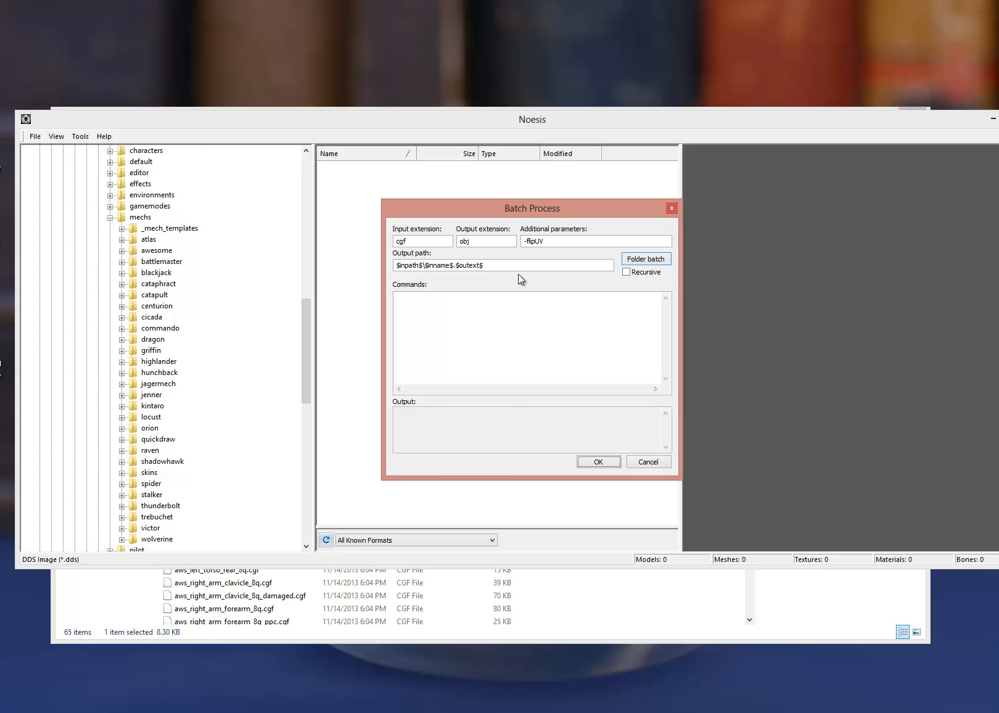
Step: Make the folder batch recursive, load the mechs folder and run the conversion of its cgf models to obj
click(626, 272)
click(645, 259)
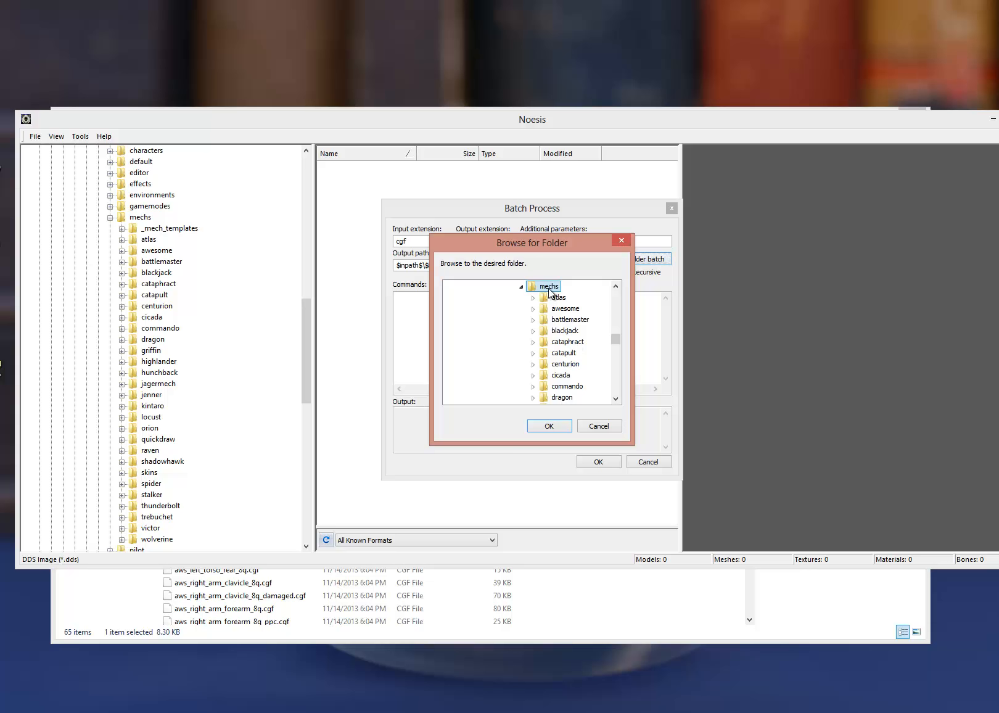
click(558, 429)
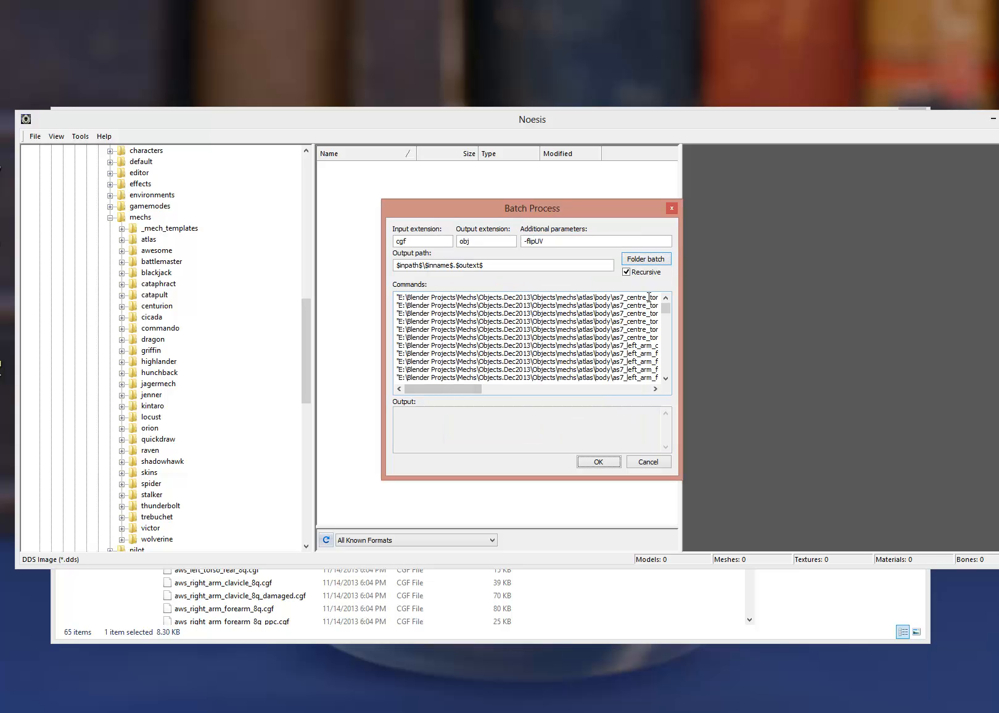
drag(663, 308, 662, 372)
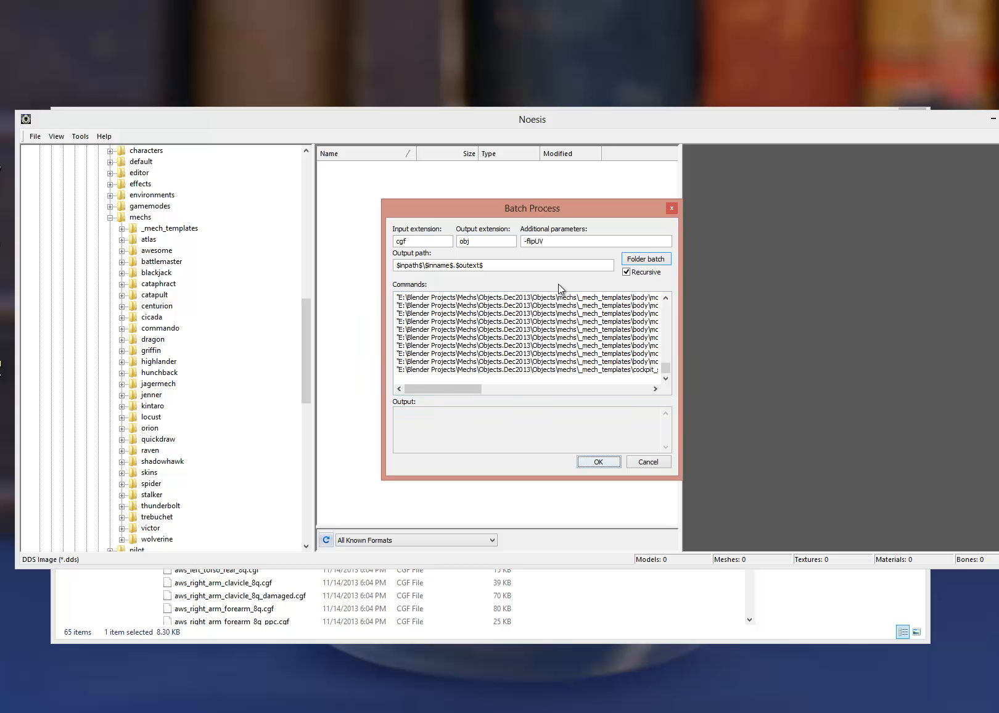
click(595, 464)
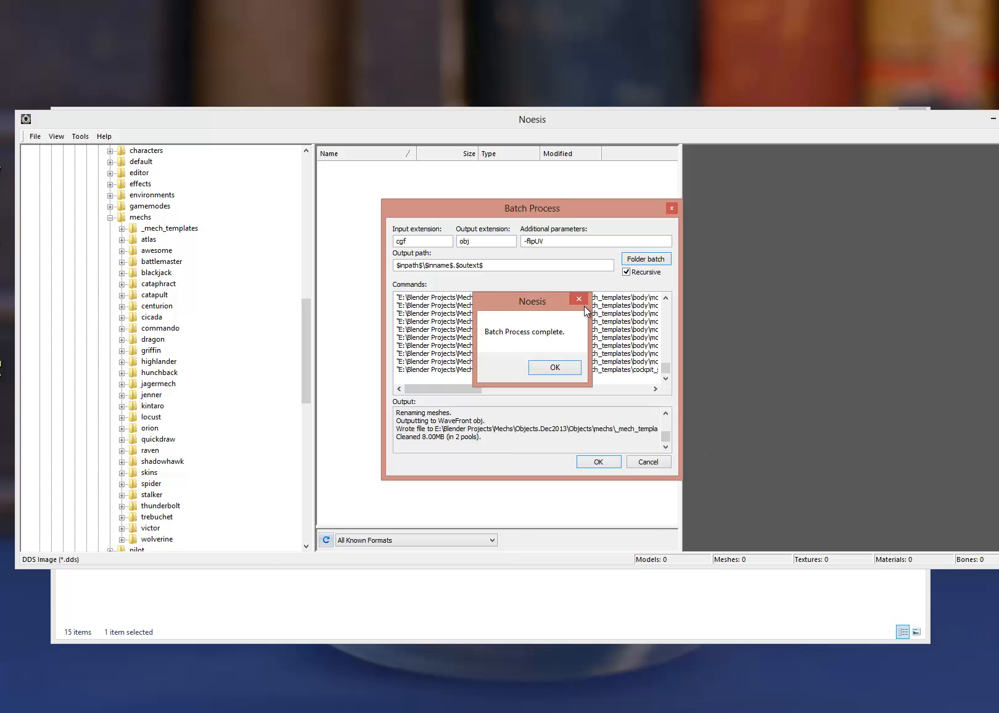
click(553, 368)
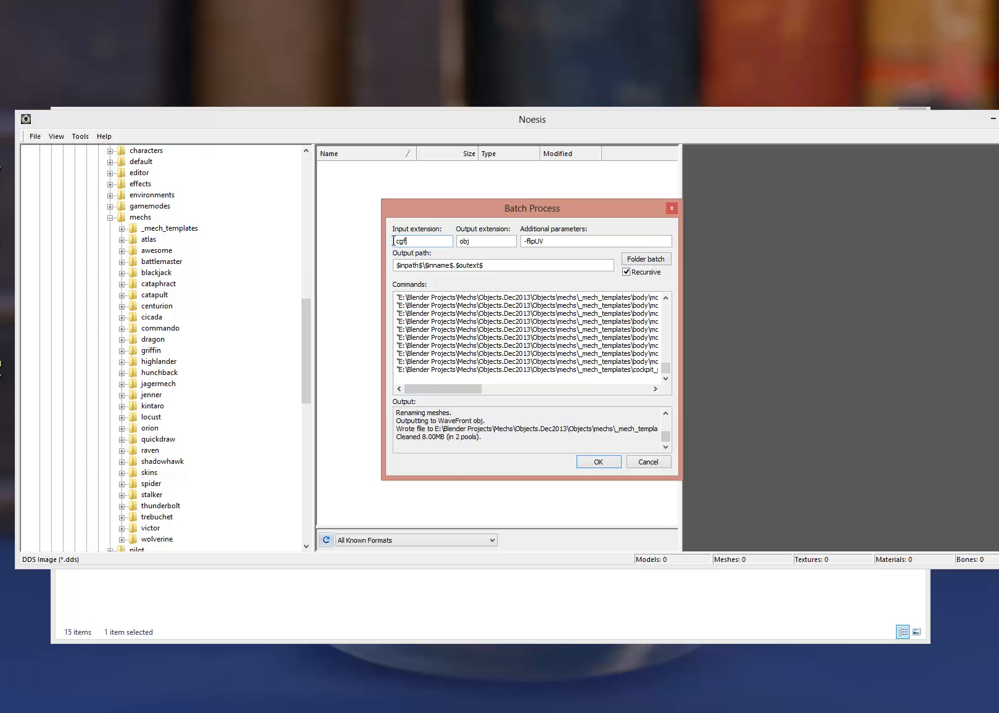
Step: Set the batch input extension to dds and output extension to png, and clear the additional parameters
double_click(435, 240)
text(dds)
key(Tab)
text(png)
double_click(552, 241)
key(BackSpace)
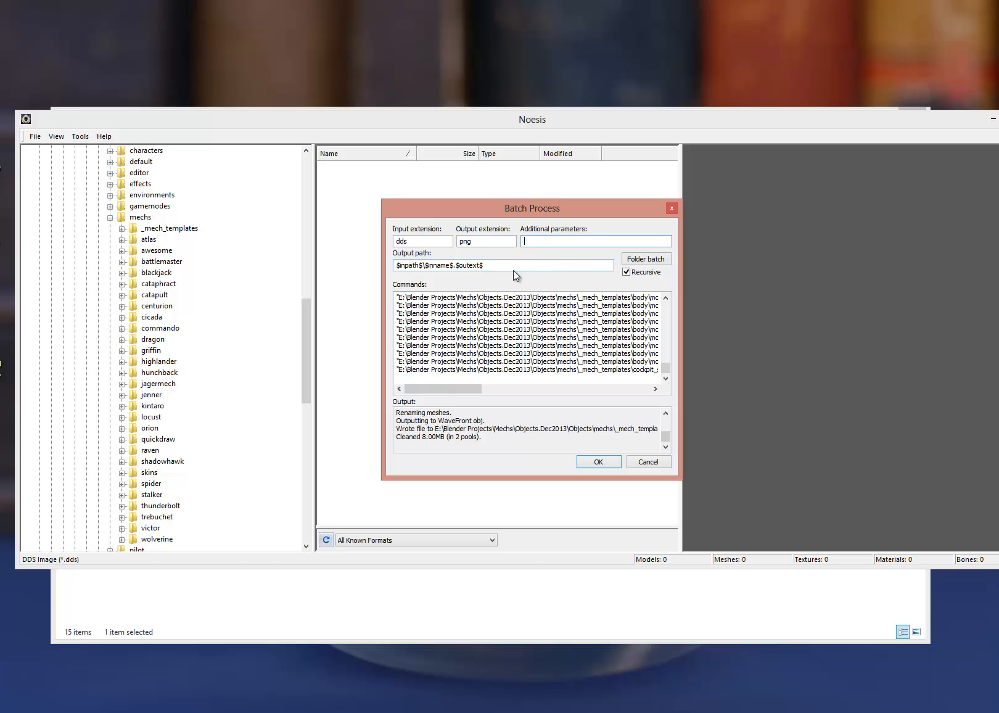
Step: Load the mechs folder into the batch and run the conversion of its dds textures to png
click(646, 259)
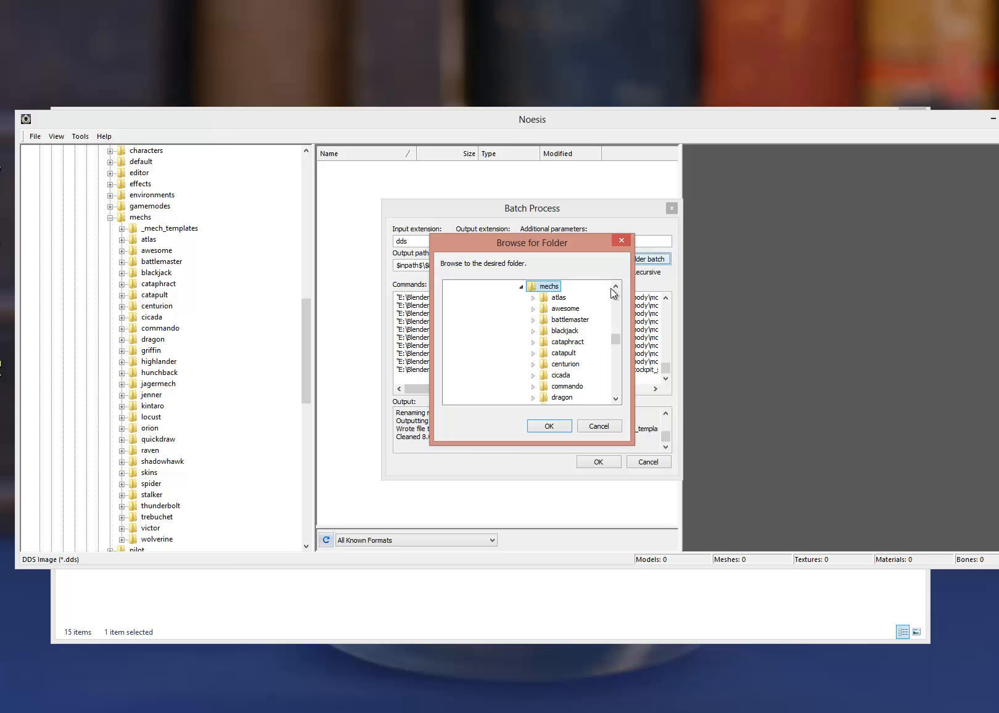
click(549, 425)
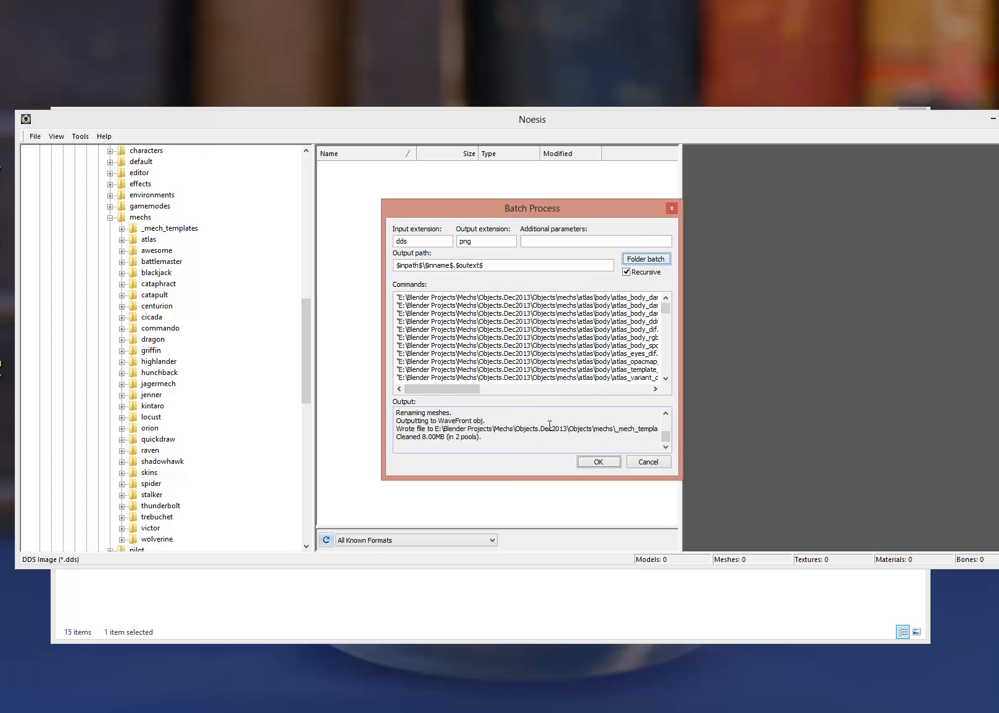
drag(454, 389, 426, 389)
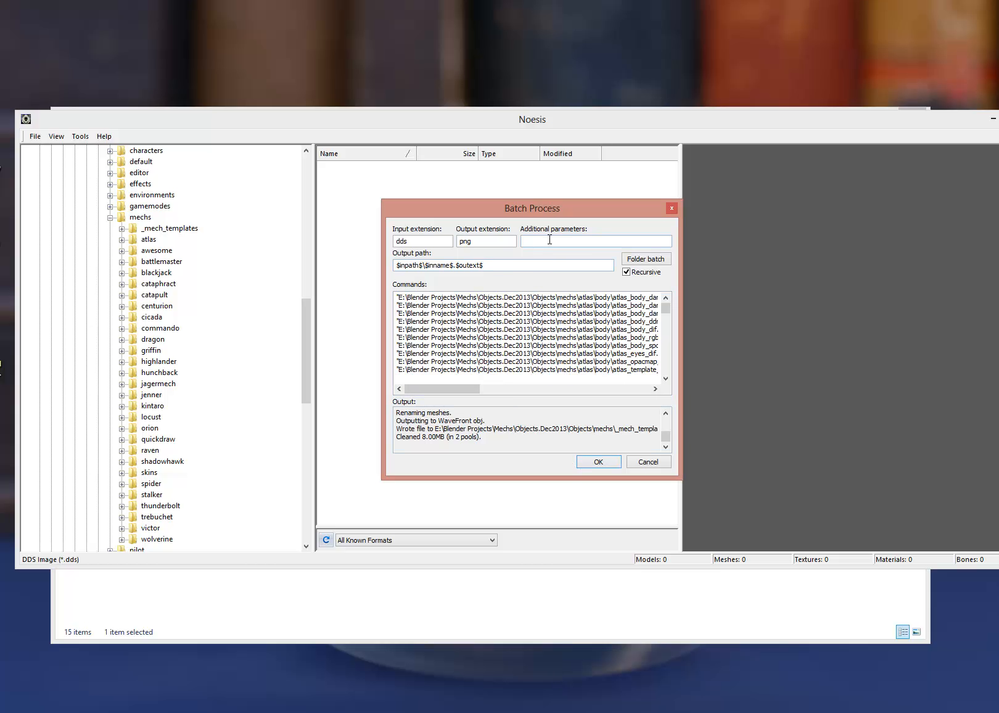
click(483, 242)
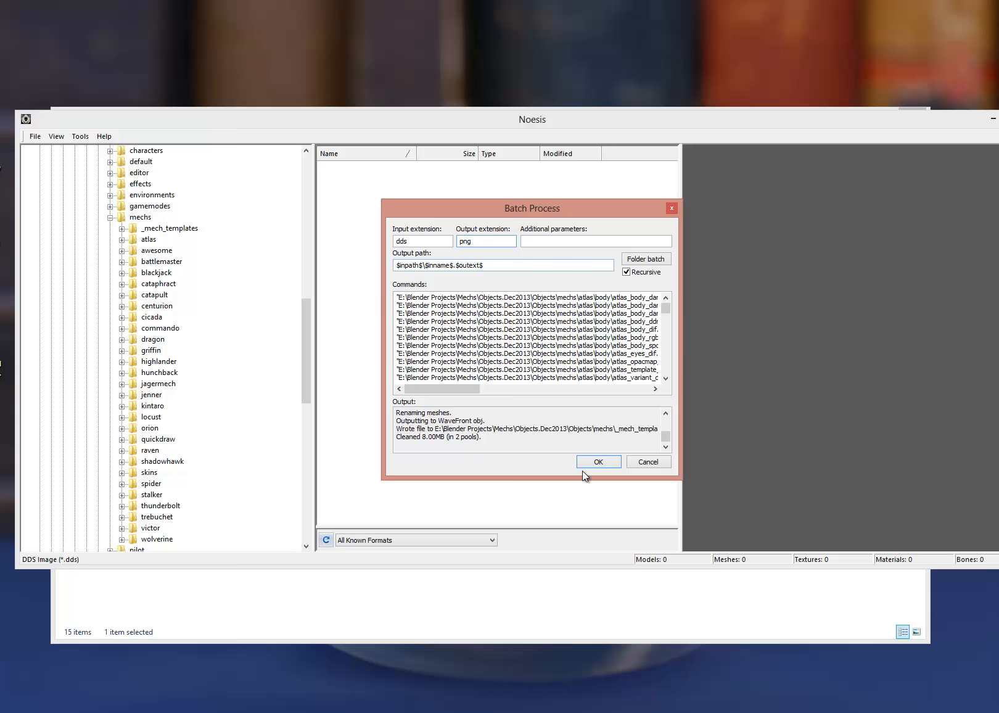
click(595, 462)
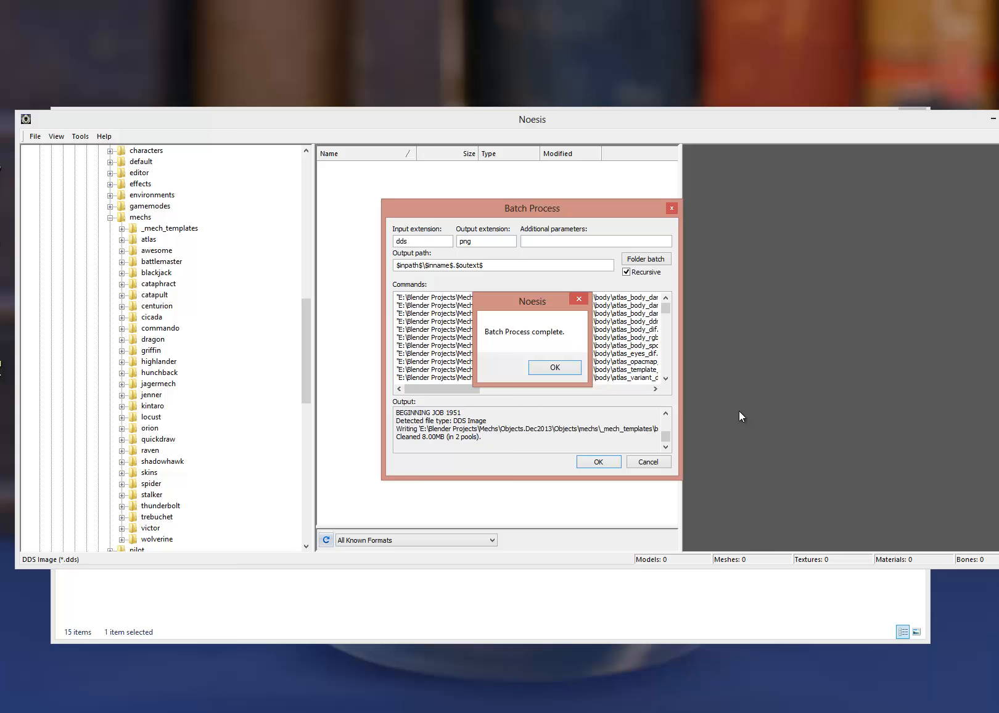
click(554, 367)
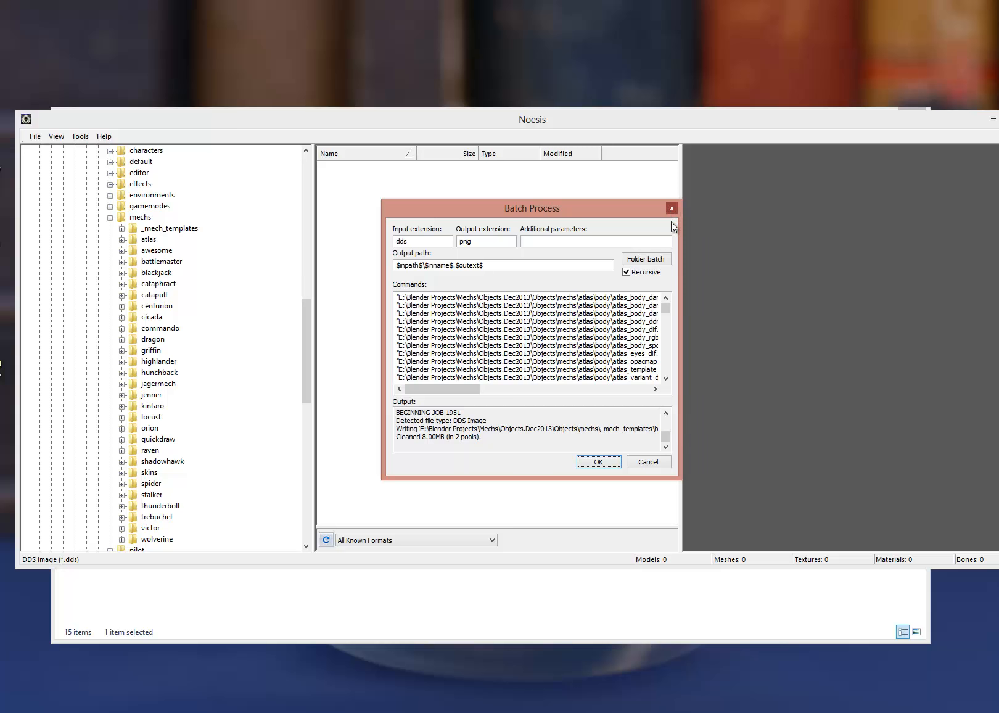
Step: Reopen the folder batch browser and look through the Objects subfolders, including characters and purchasable, for other content to convert
click(662, 257)
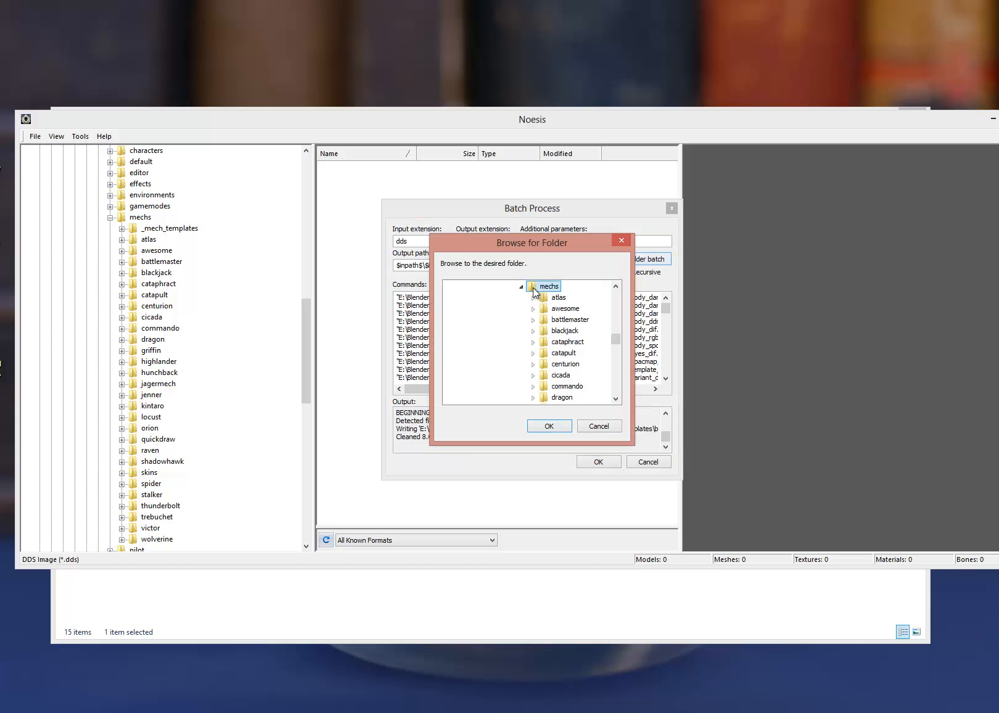
click(524, 288)
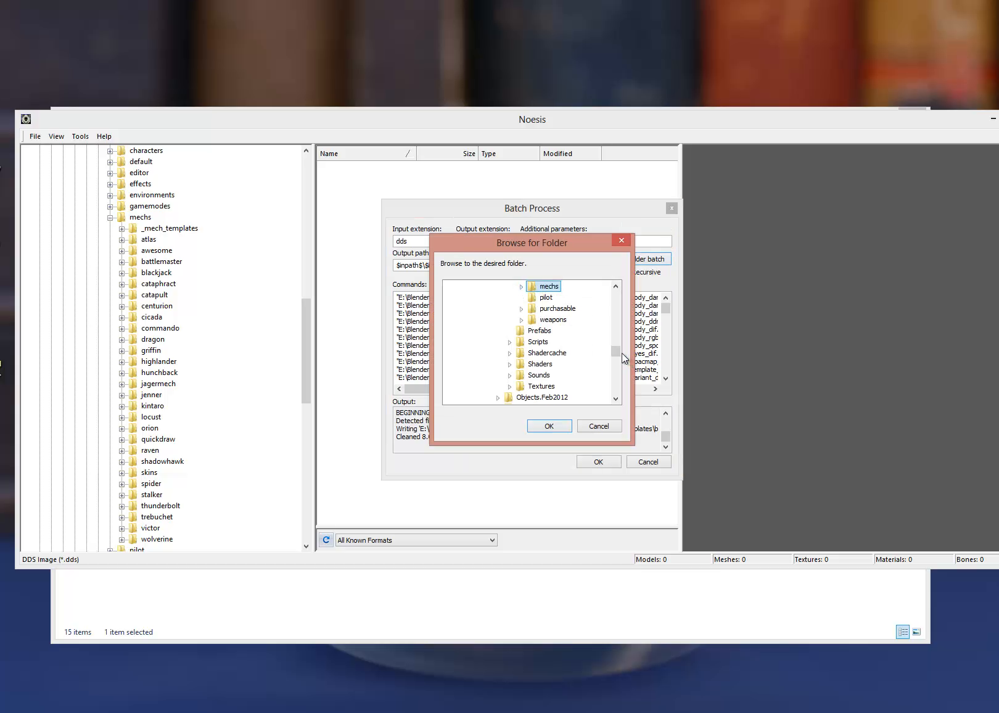
scroll(615, 351, up, 1)
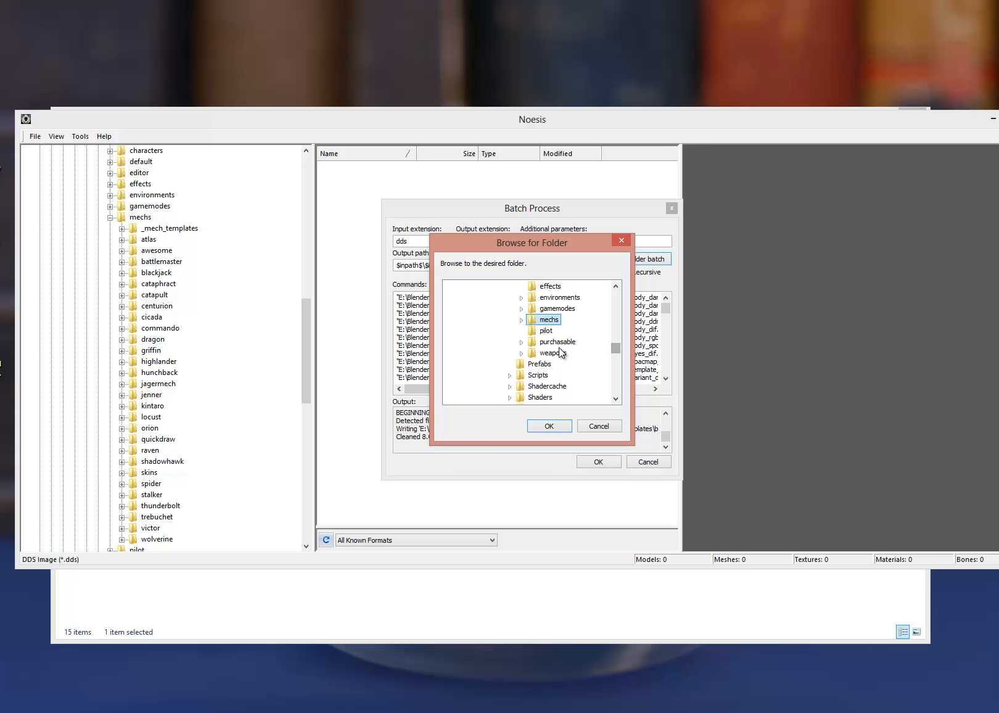
drag(621, 348, 620, 344)
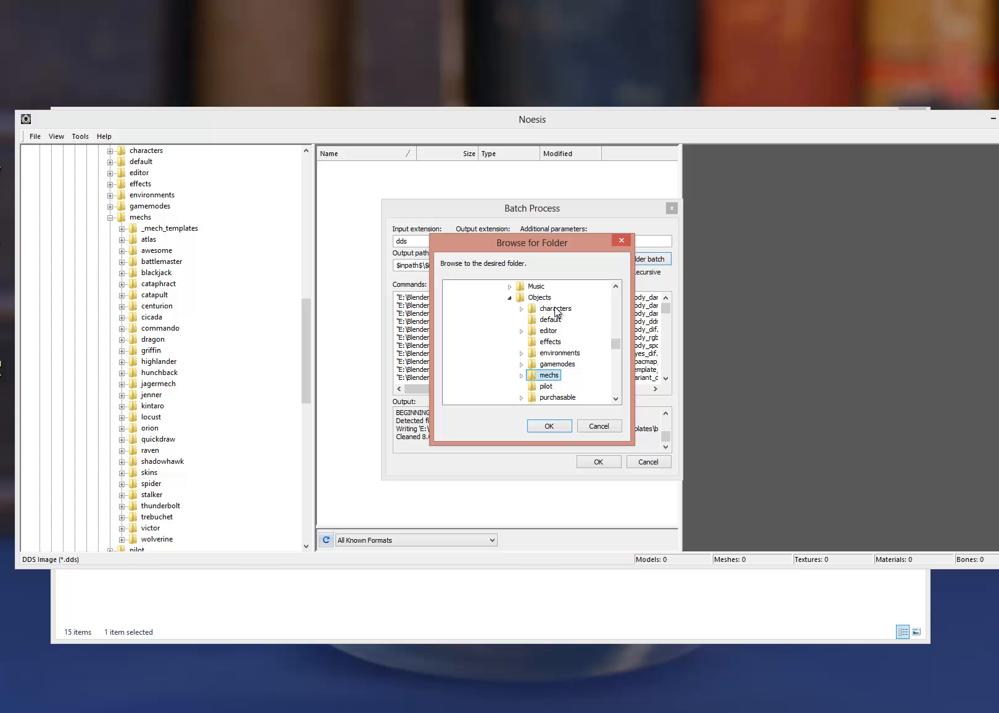
click(522, 308)
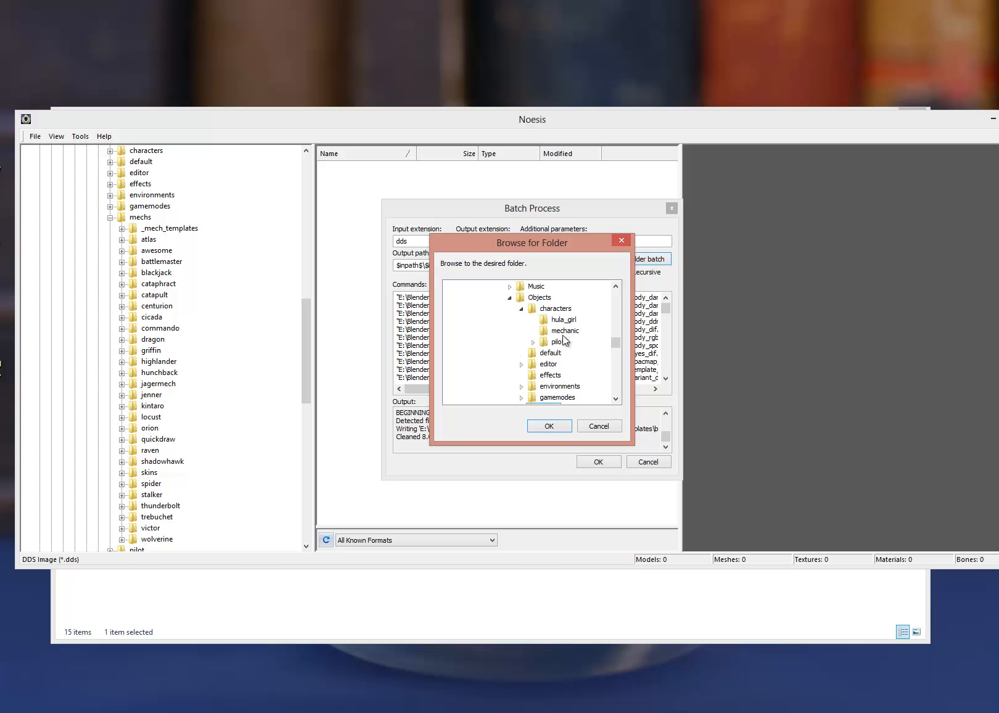
click(524, 310)
click(522, 397)
scroll(545, 373, down, 3)
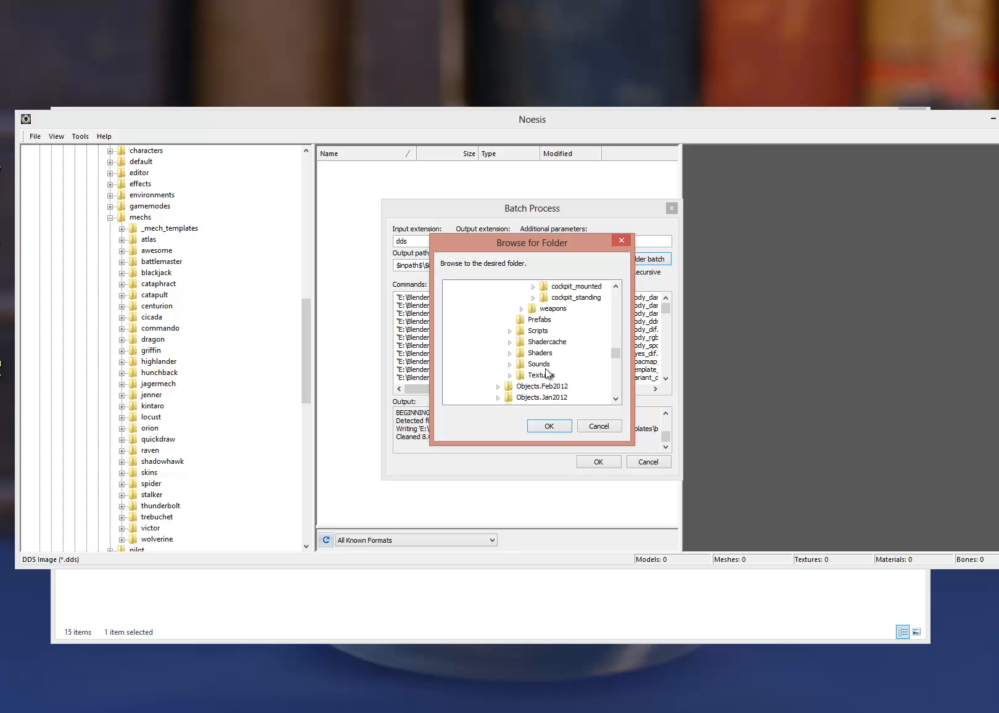
Step: Examine the purchasable cockpit_standing items, including hulagirl and hulagirlelf, and leave the folder browser without choosing one
scroll(546, 373, up, 1)
click(542, 331)
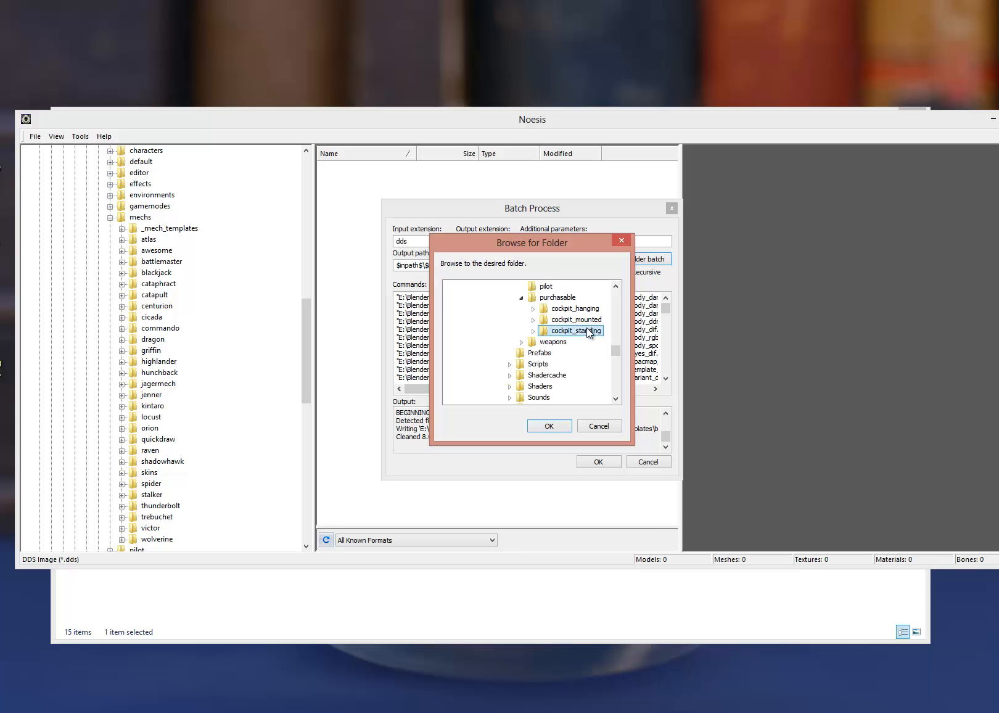
click(534, 331)
scroll(537, 331, down, 4)
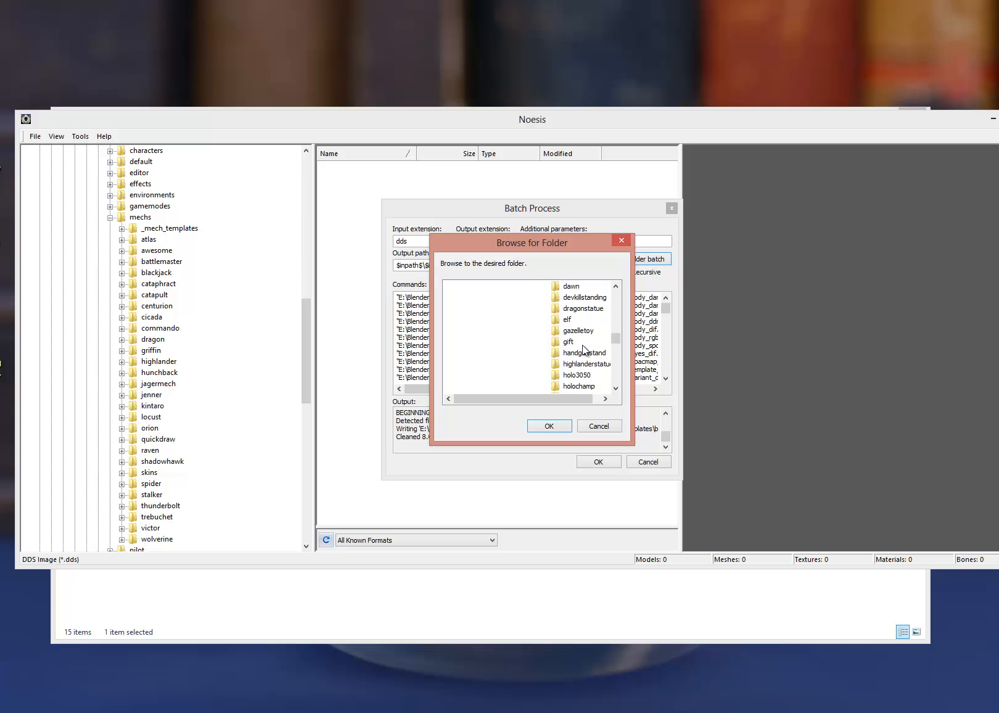
scroll(582, 345, up, 2)
scroll(586, 355, down, 5)
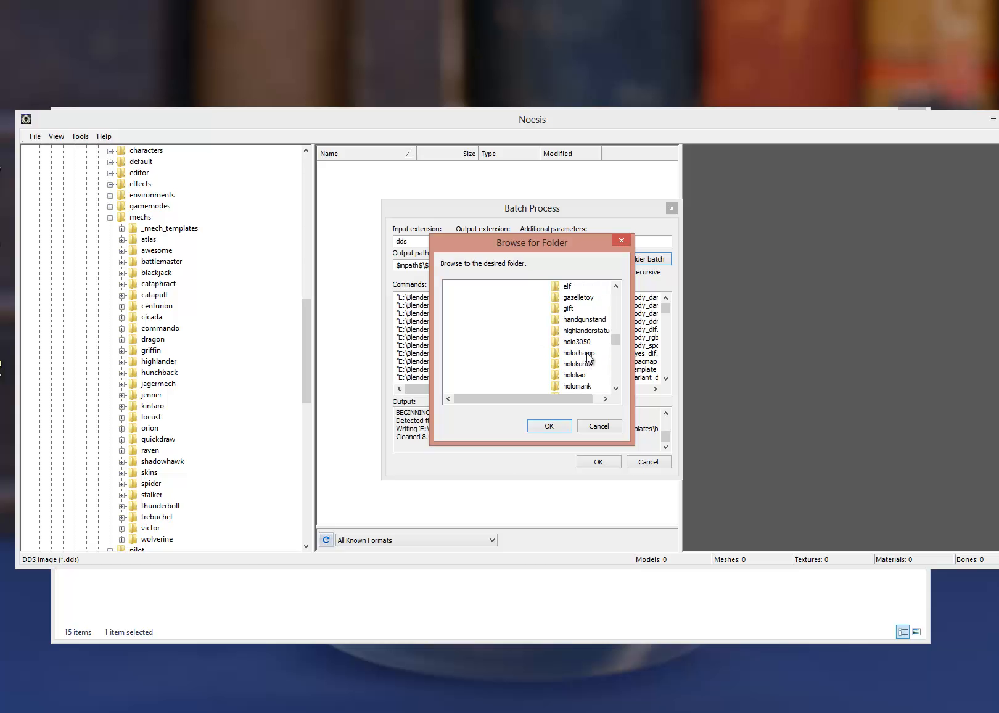
scroll(586, 369, down, 2)
click(582, 353)
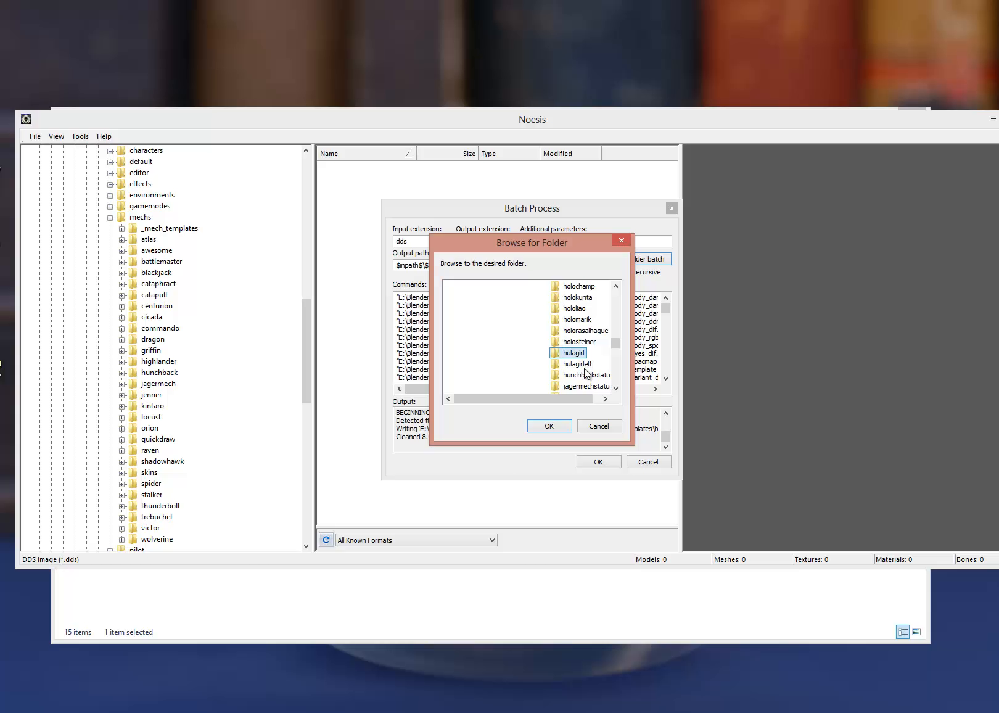
click(581, 364)
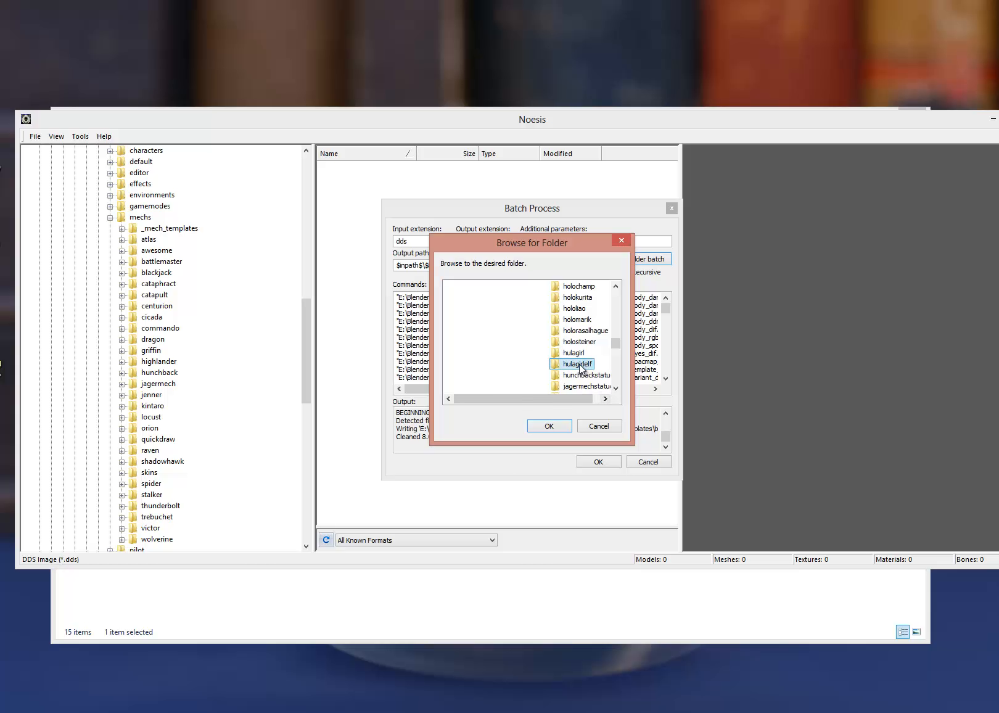
click(598, 425)
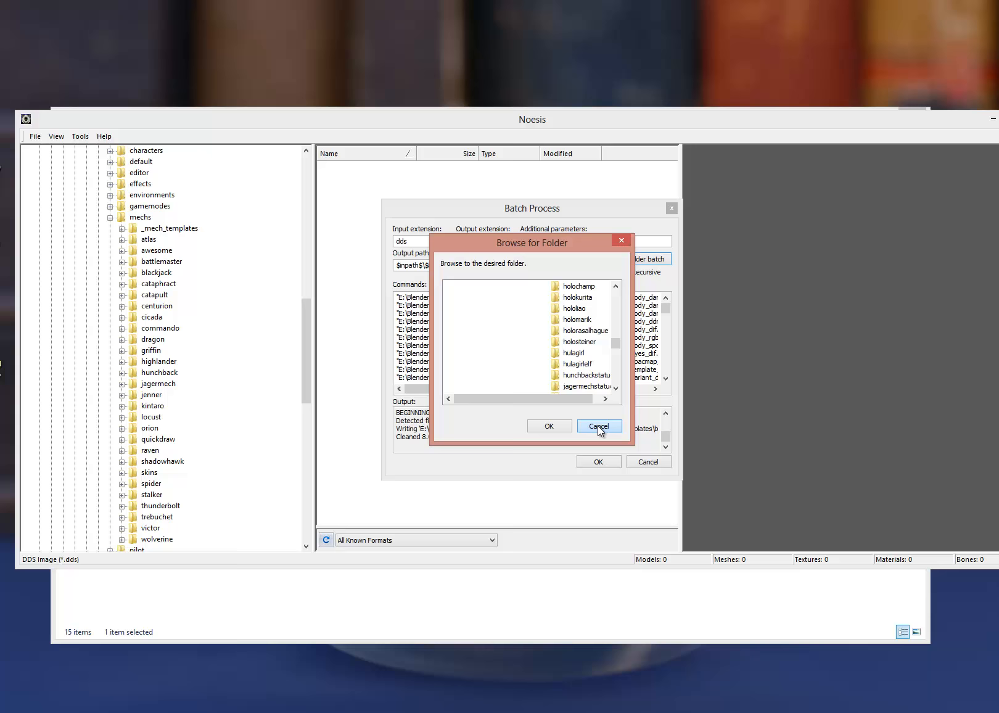
Step: Close the Batch Process dialog and exit Noesis
click(647, 462)
drag(884, 115, 804, 115)
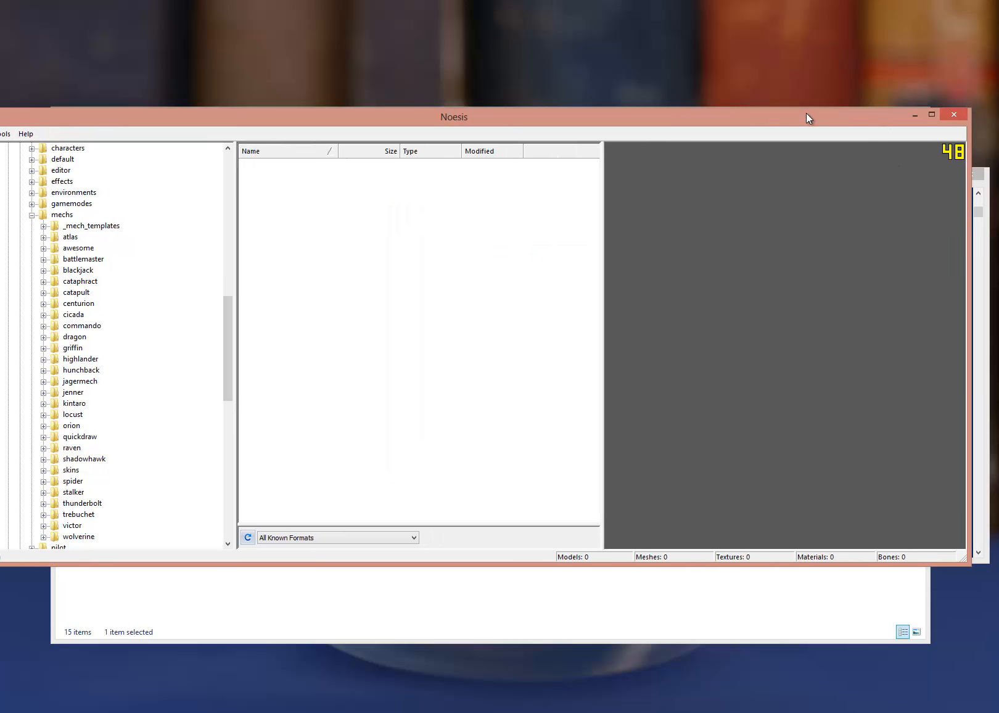
click(954, 116)
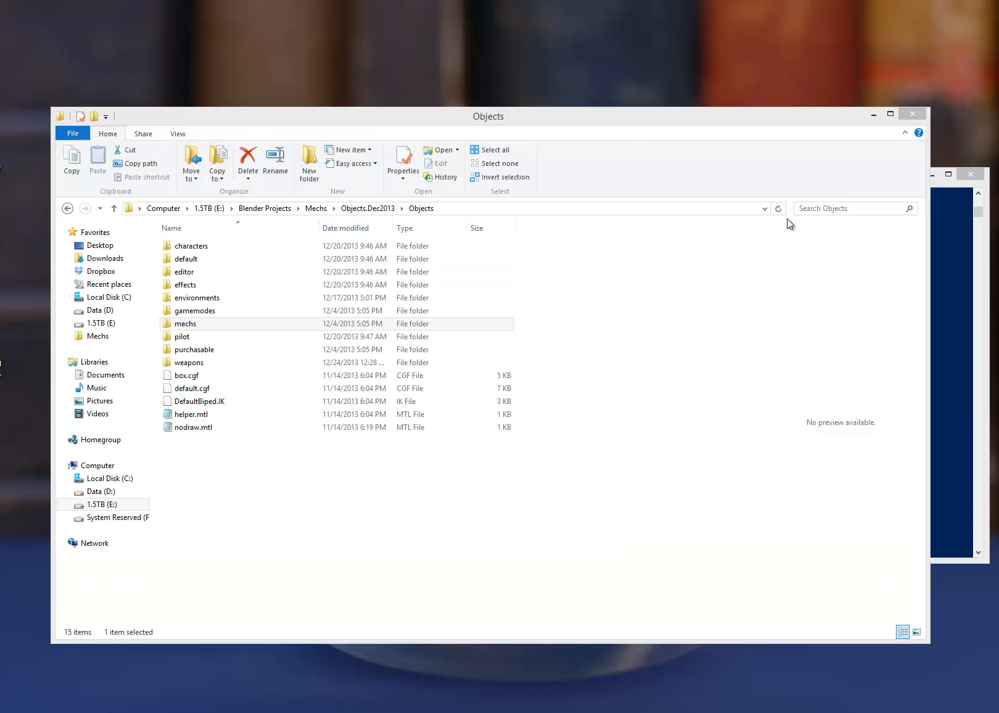
Step: Switch to PowerShell, try to enter mechs directly from Objects.Dec2013, and list the current directory's contents
click(954, 247)
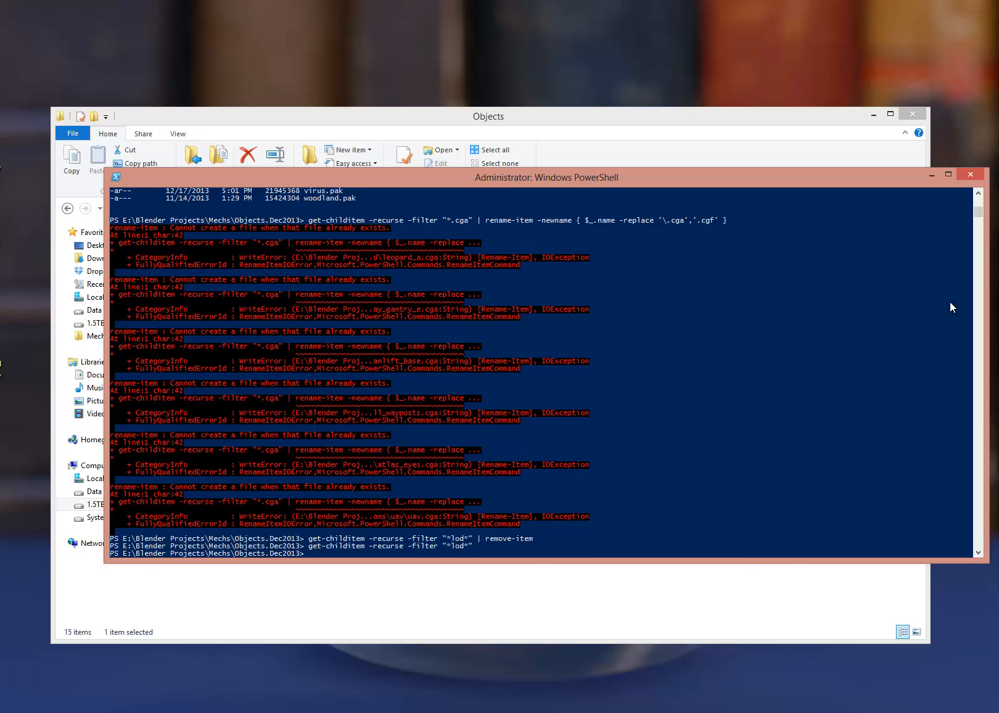
text(cd mechs)
key(Return)
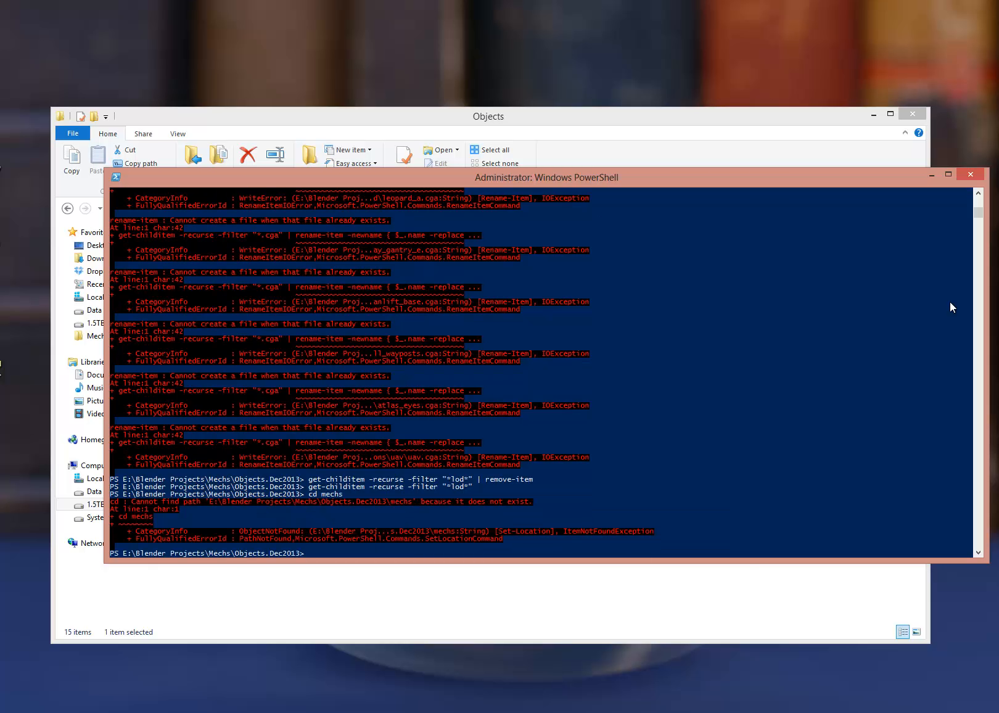
text(dir)
key(Return)
Step: Change to the objects\mechs directory in PowerShell and list its contents
text(cd ob)
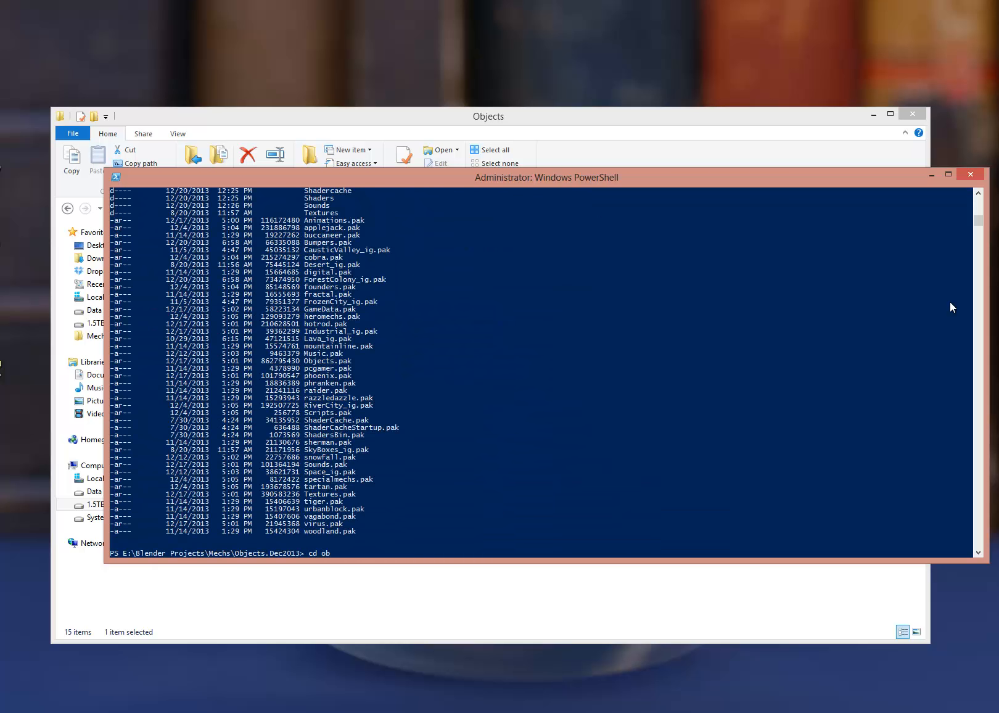
text(jects)
key(Return)
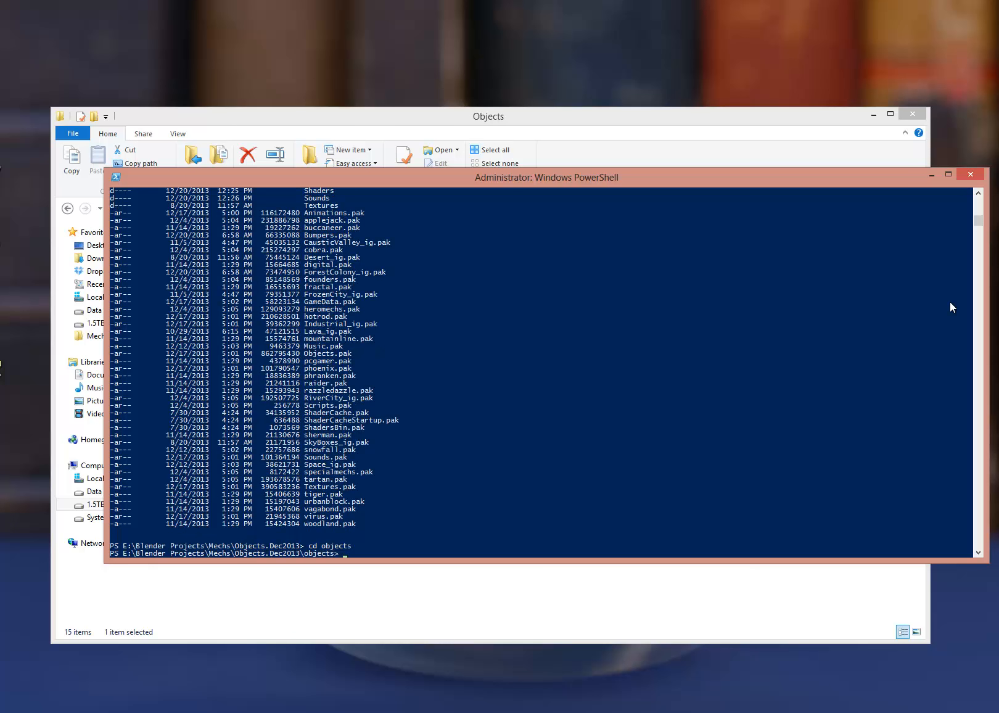
text(cd mechs)
key(Return)
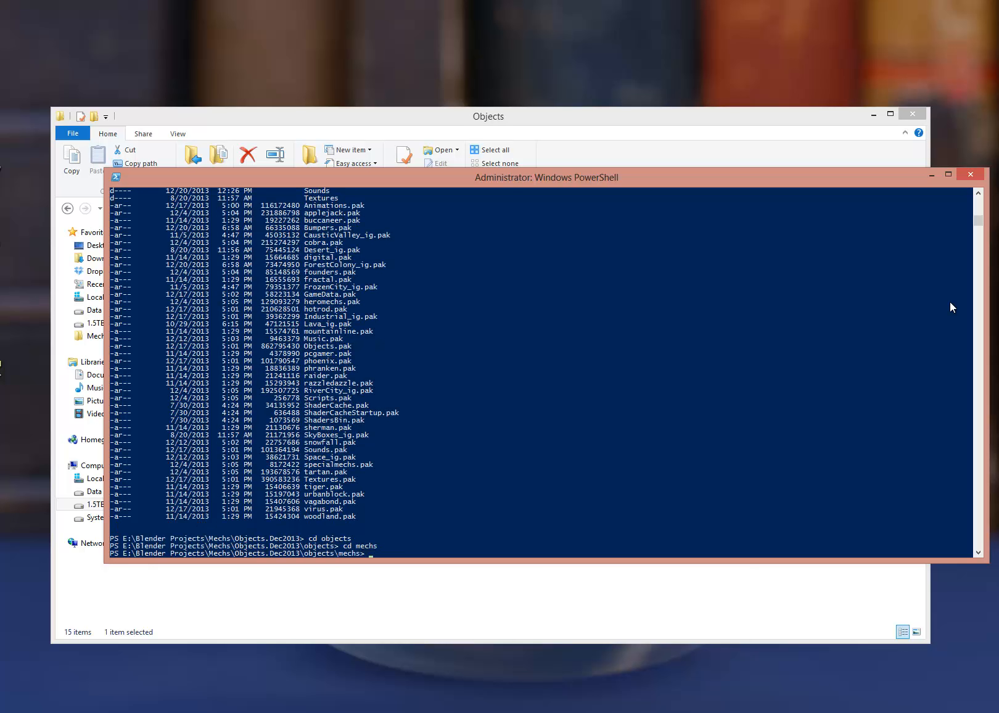
text(dir)
key(Return)
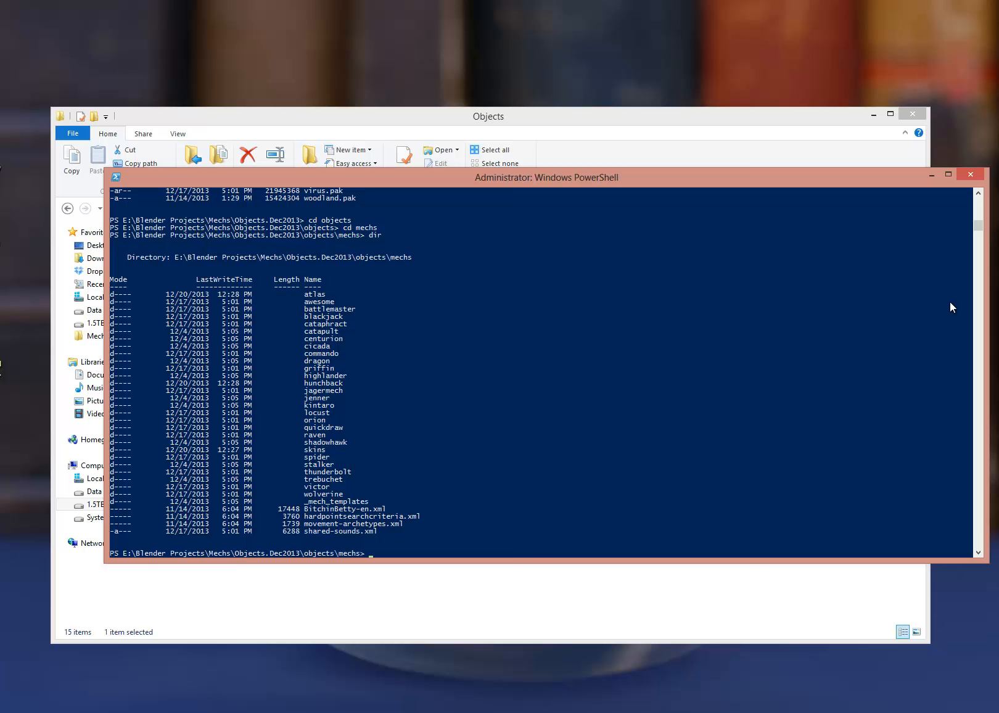
Step: Recursively delete the original models under mechs with Get-ChildItem -recurse -filter "*.cgf" | Remove-Item
text(get)
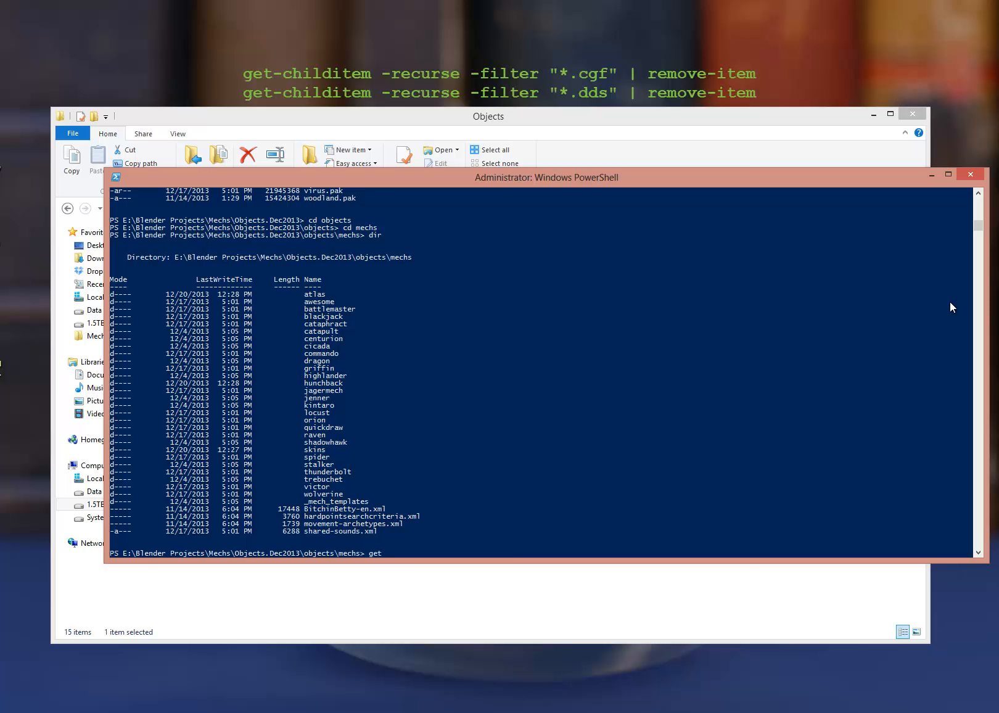
text(-chi)
key(Tab)
text(-recure)
text(se-)
text(filter)
text( "*.cgf")
text( | remove-i)
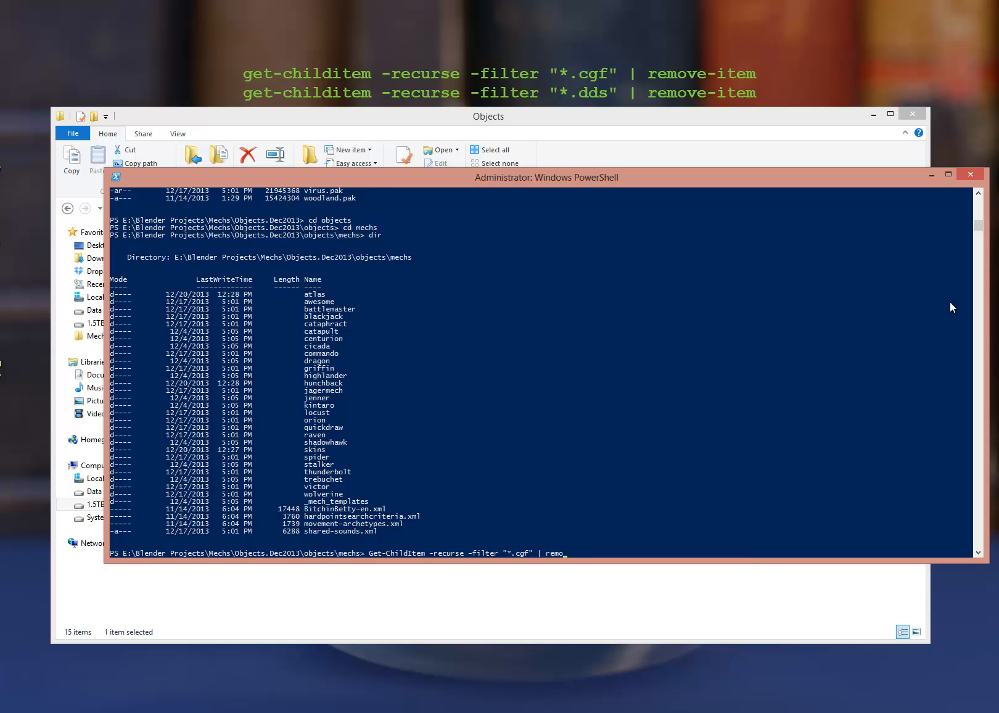
key(Tab)
key(BackSpace)
key(BackSpace)
key(BackSpace)
key(BackSpace)
key(BackSpace)
key(BackSpace)
key(BackSpace)
key(BackSpace)
key(BackSpace)
key(BackSpace)
text(tem)
key(Return)
Step: Reuse the recursive removal command with the filter changed to "*.dds" to delete the original textures under mechs
key(Up)
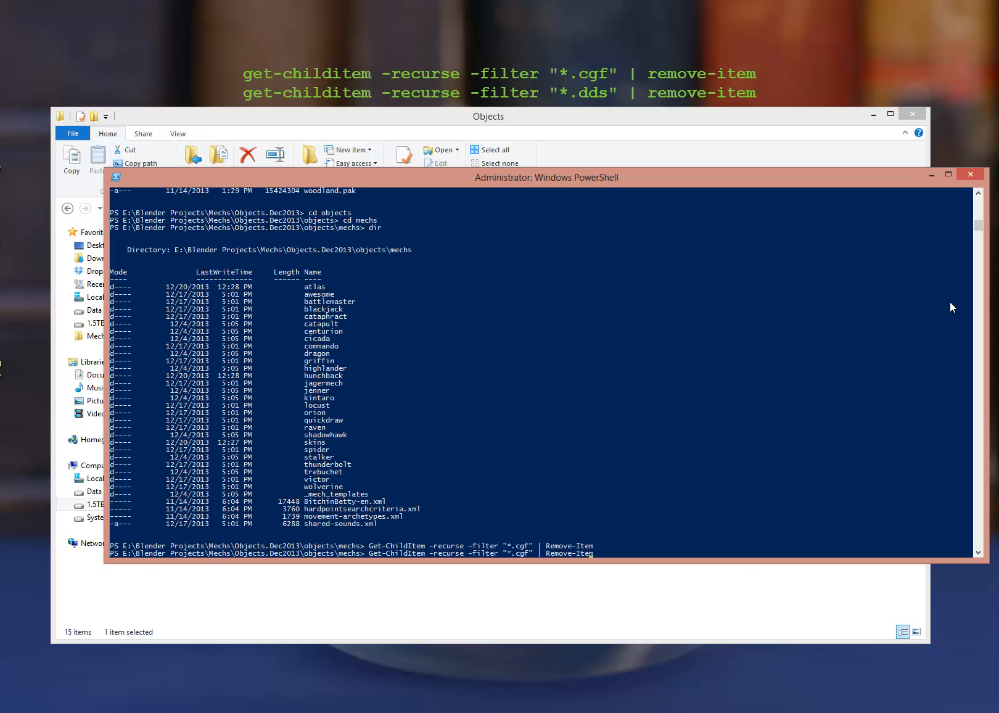
key(Right)
key(Delete)
key(Delete)
key(Delete)
text(dds)
key(Return)
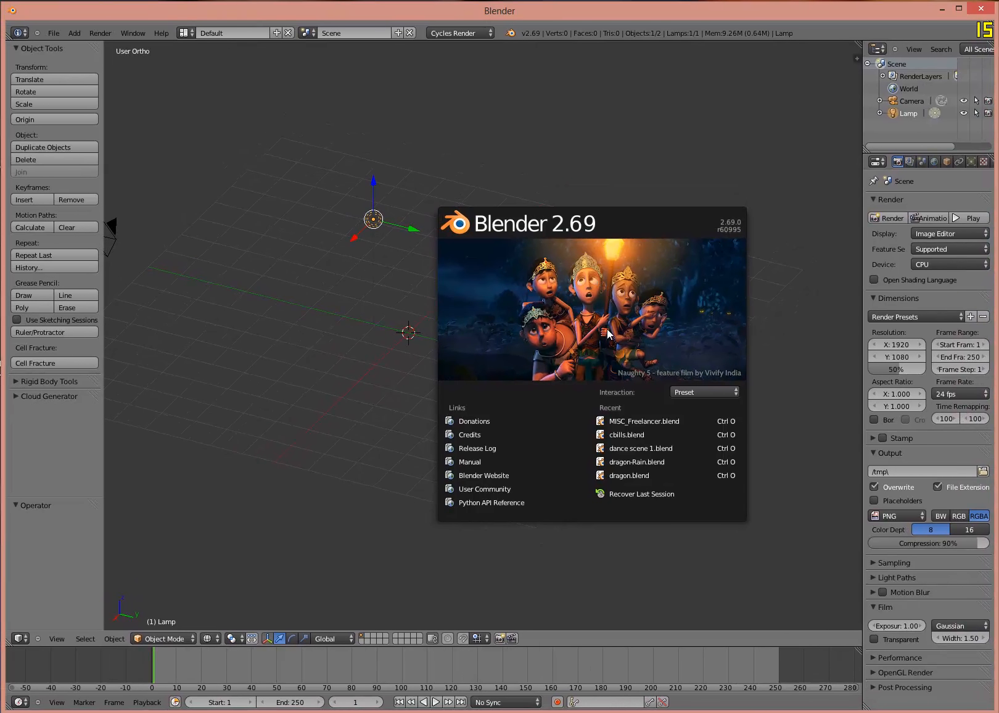
Step: Switch to Blender and import commando_scale.obj as Wavefront OBJ from Mechs\Objects.Dec2013\Objects\mechs\commando\body
click(573, 250)
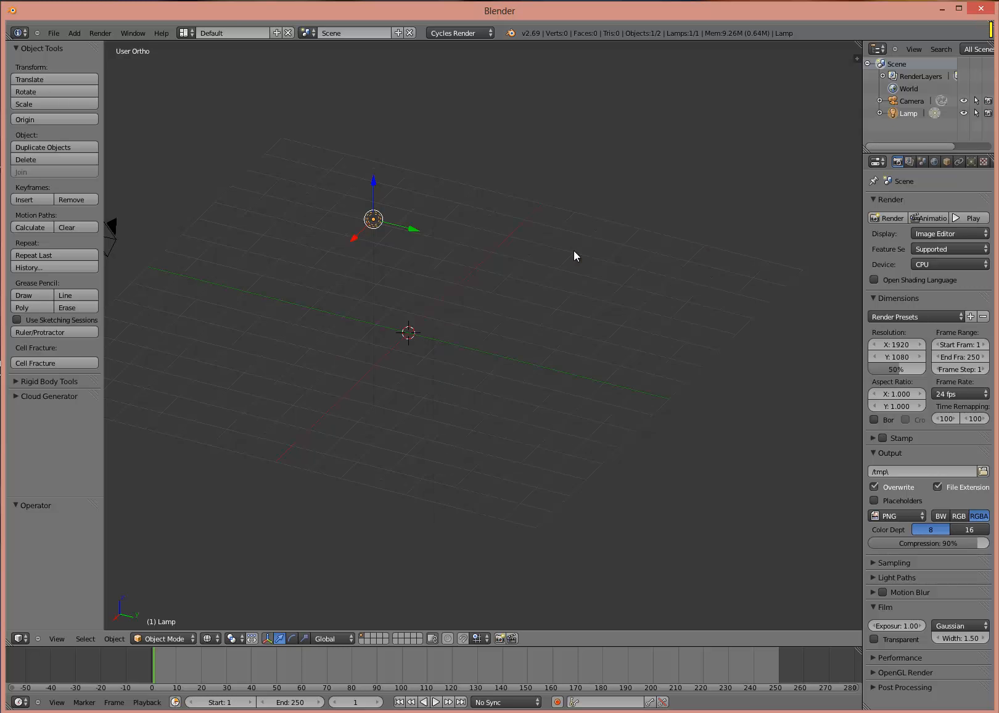
click(53, 32)
mouse_move(128, 221)
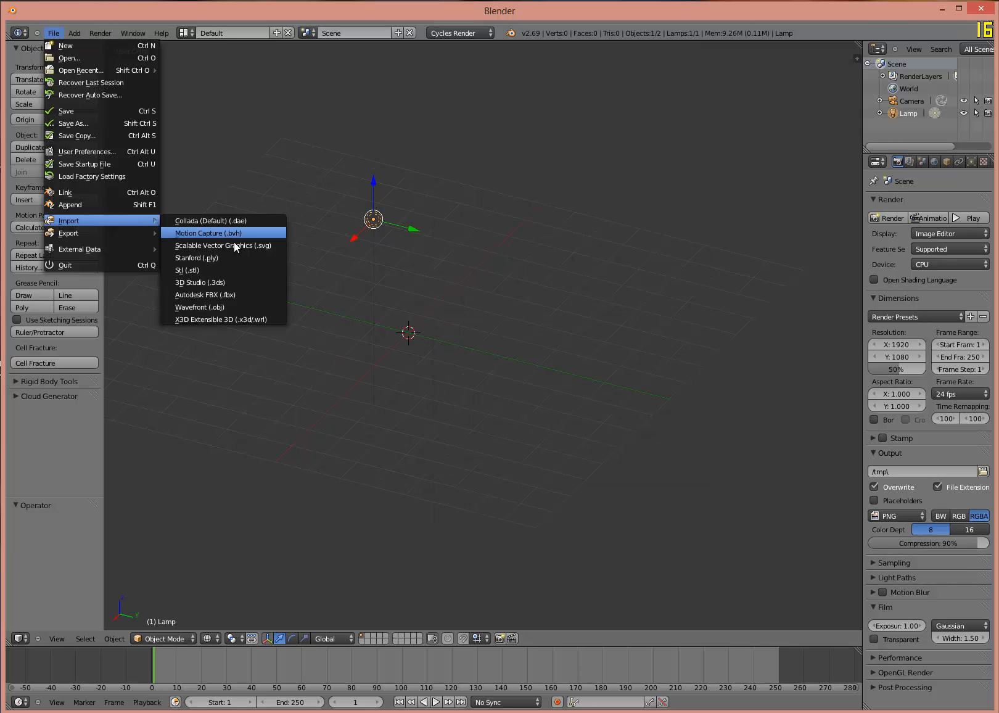
click(232, 307)
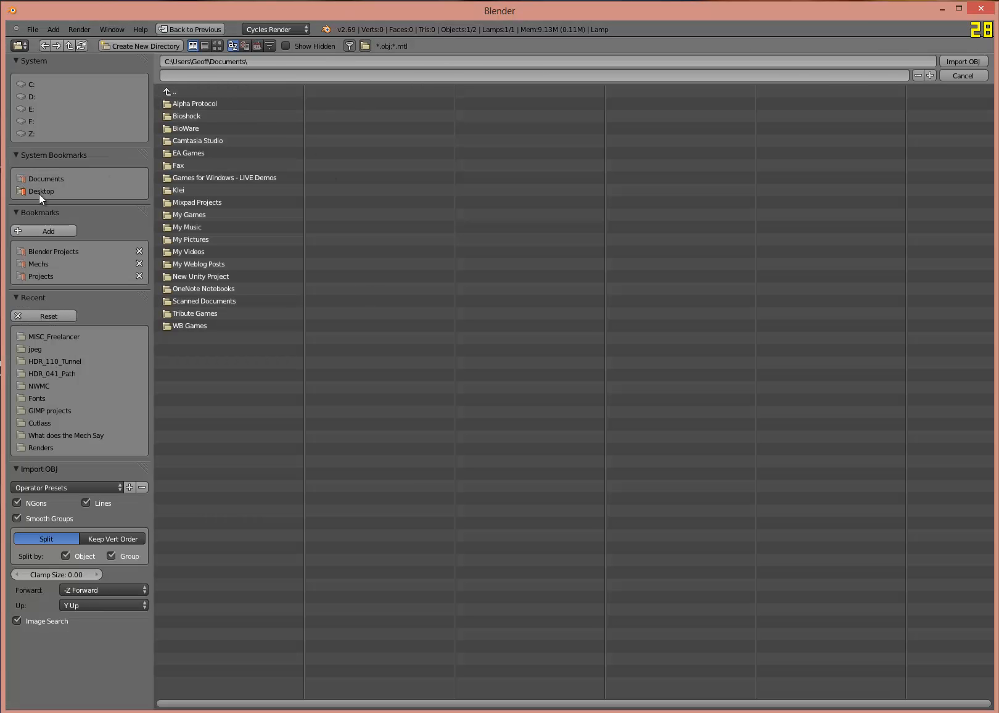
click(40, 265)
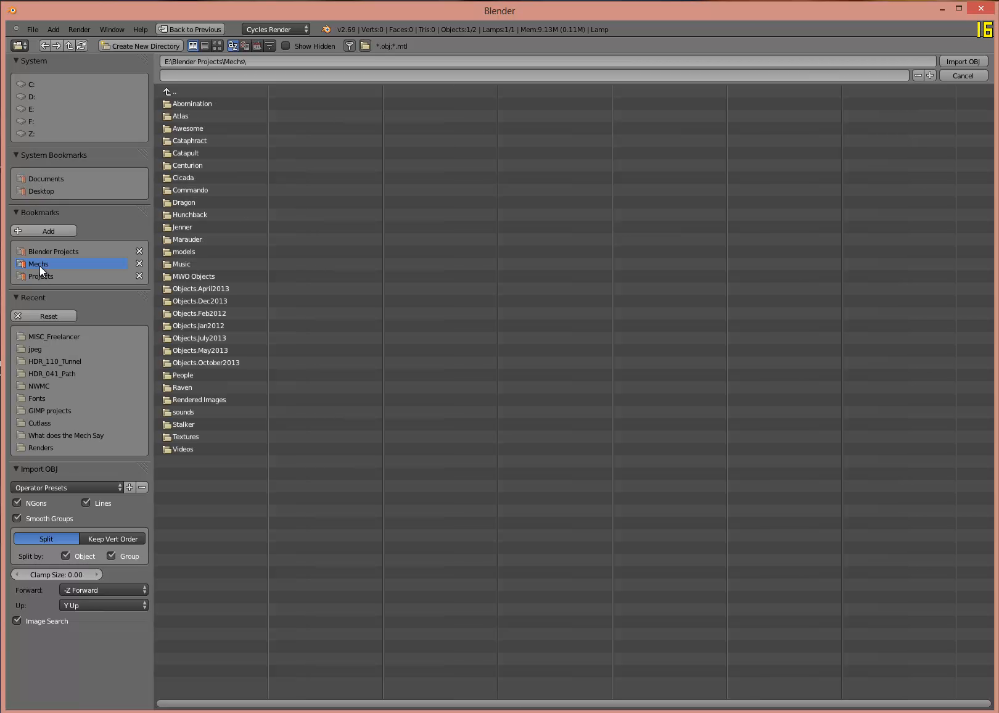
click(210, 300)
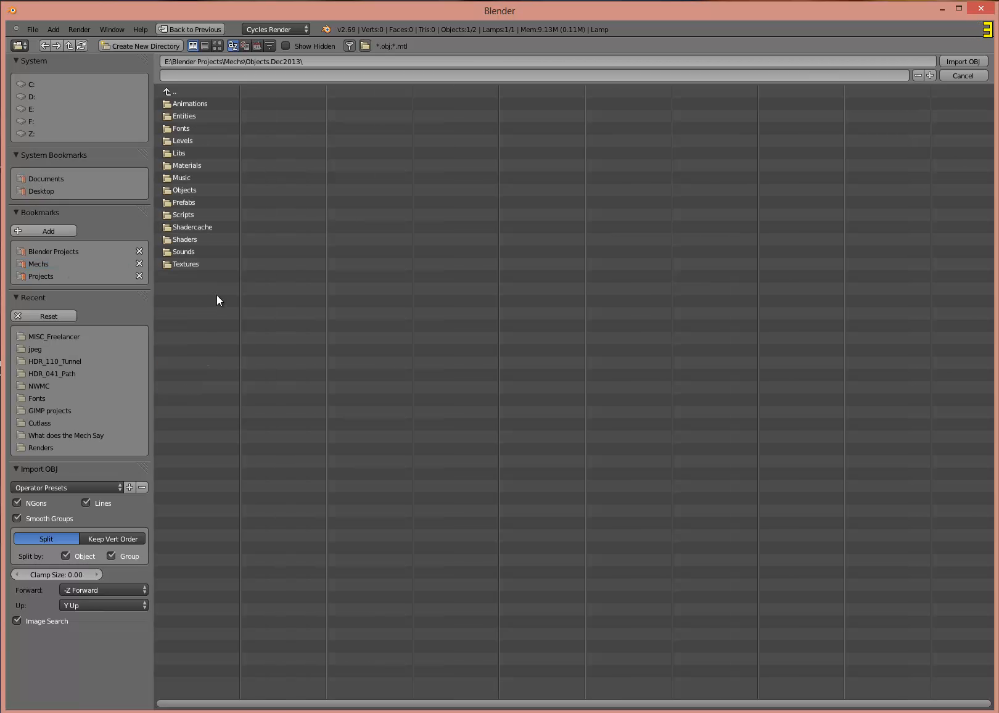
click(191, 191)
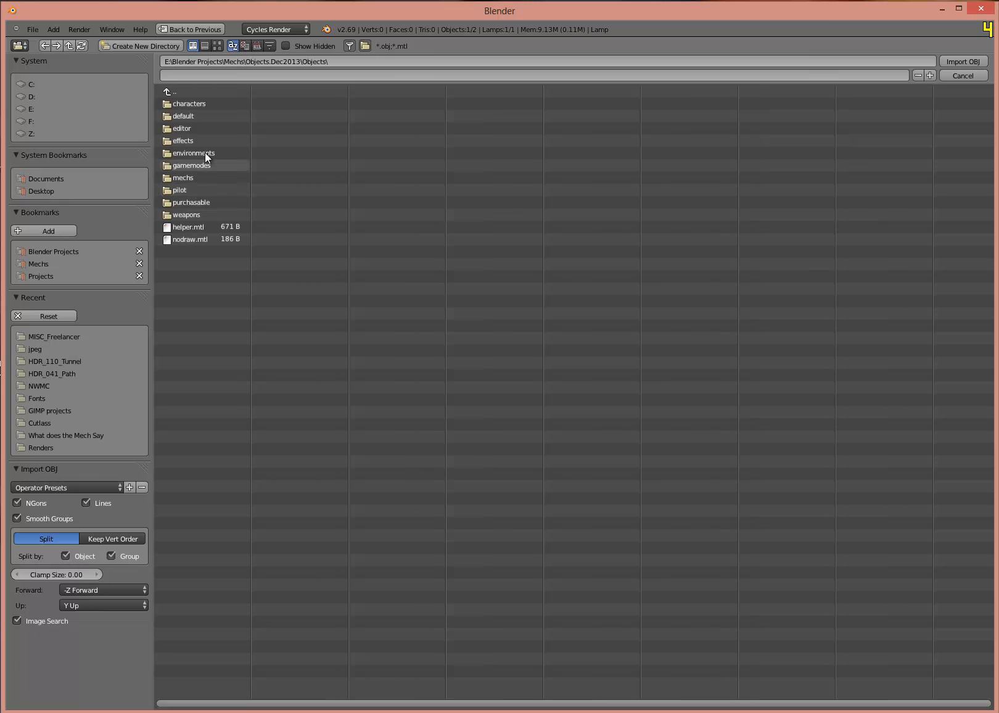
click(191, 178)
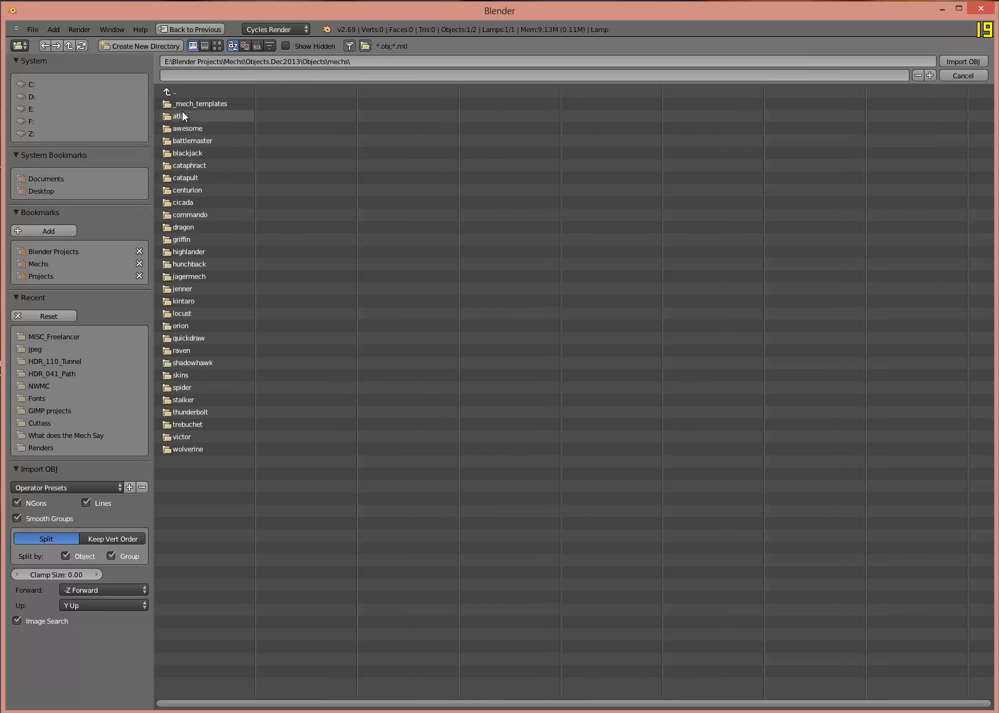
click(191, 212)
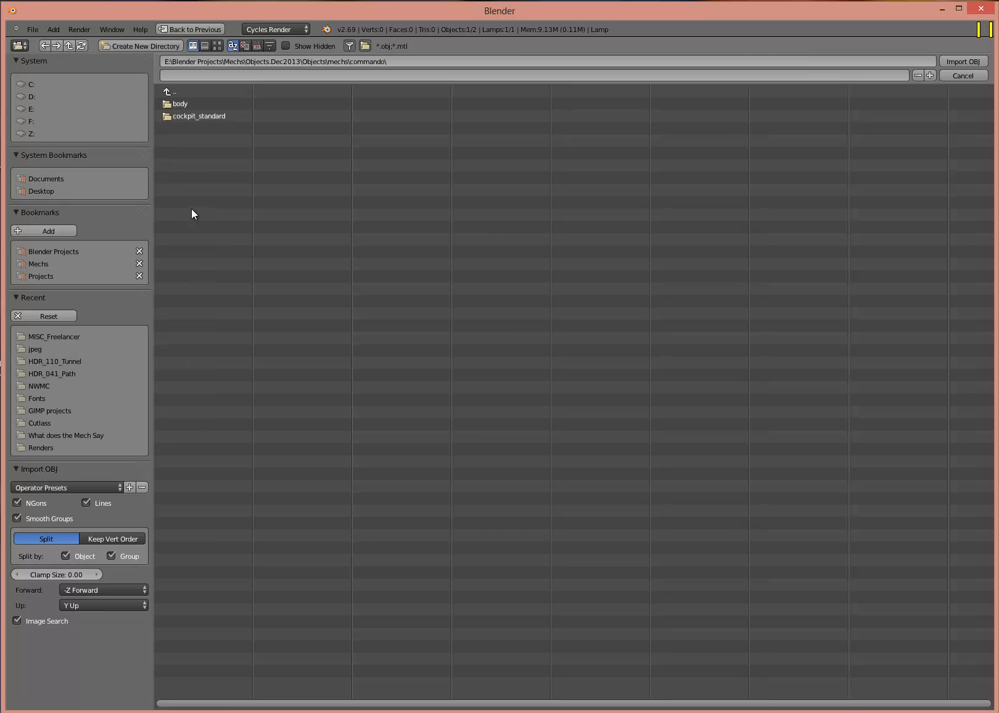
click(180, 105)
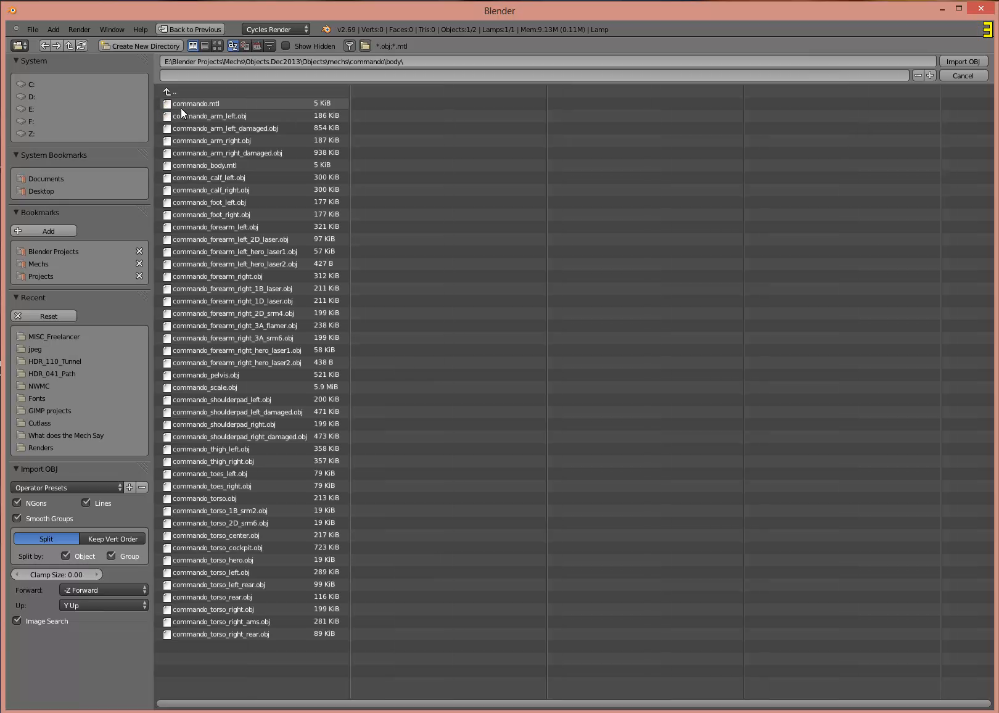
click(218, 388)
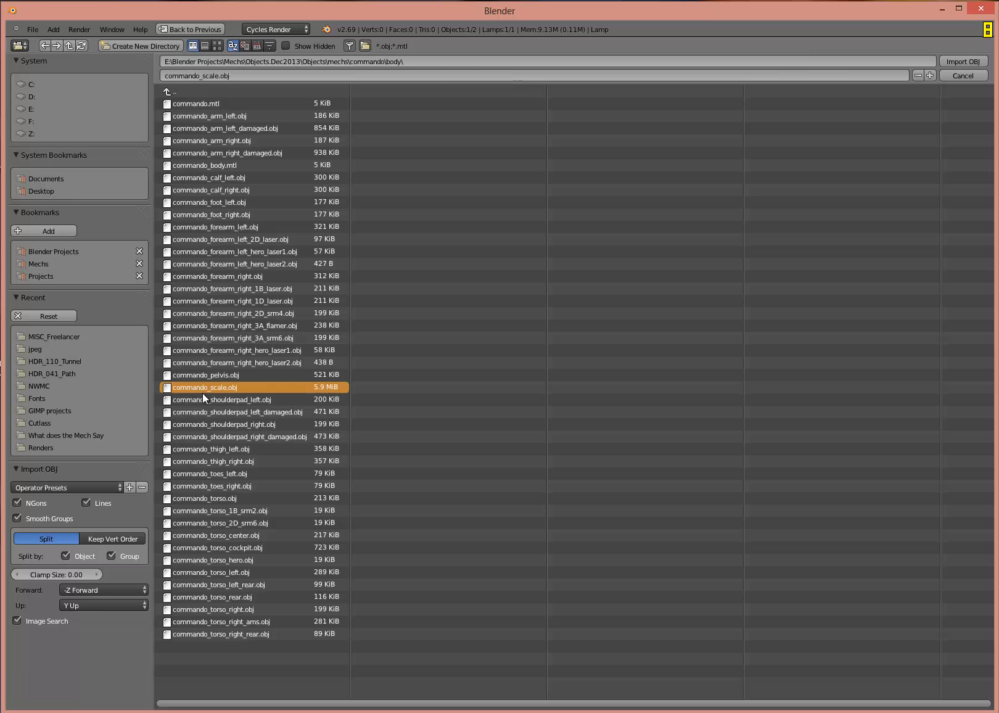
double_click(216, 387)
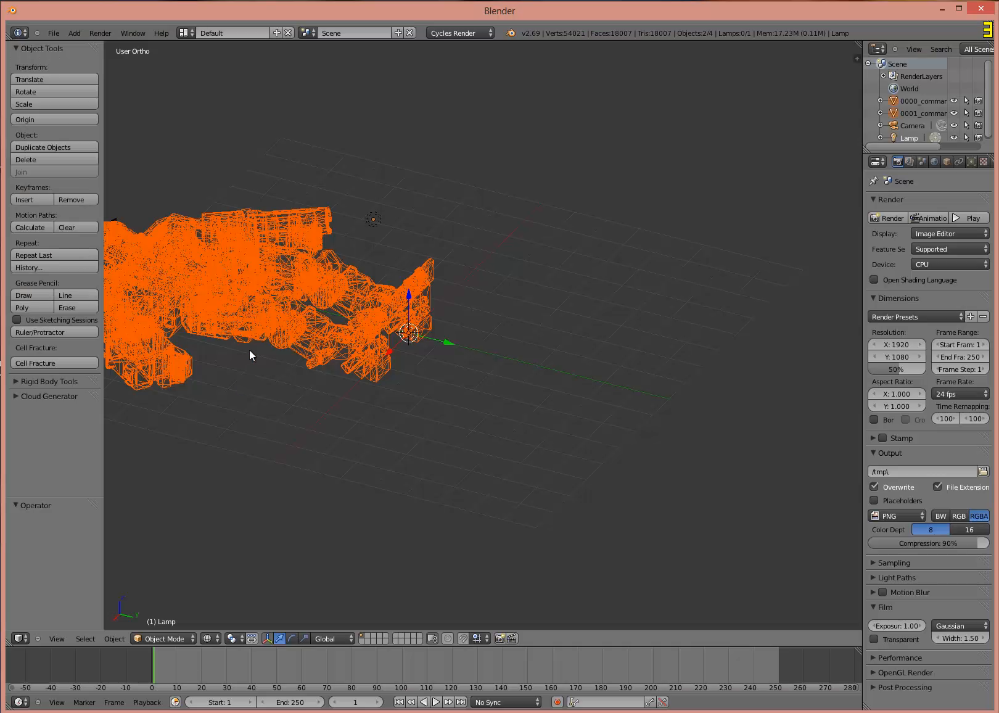
Step: Show the imported mech in solid shading and expand 0001_commando_scale in a widened outliner
shift+middle_drag(269, 264, 391, 267)
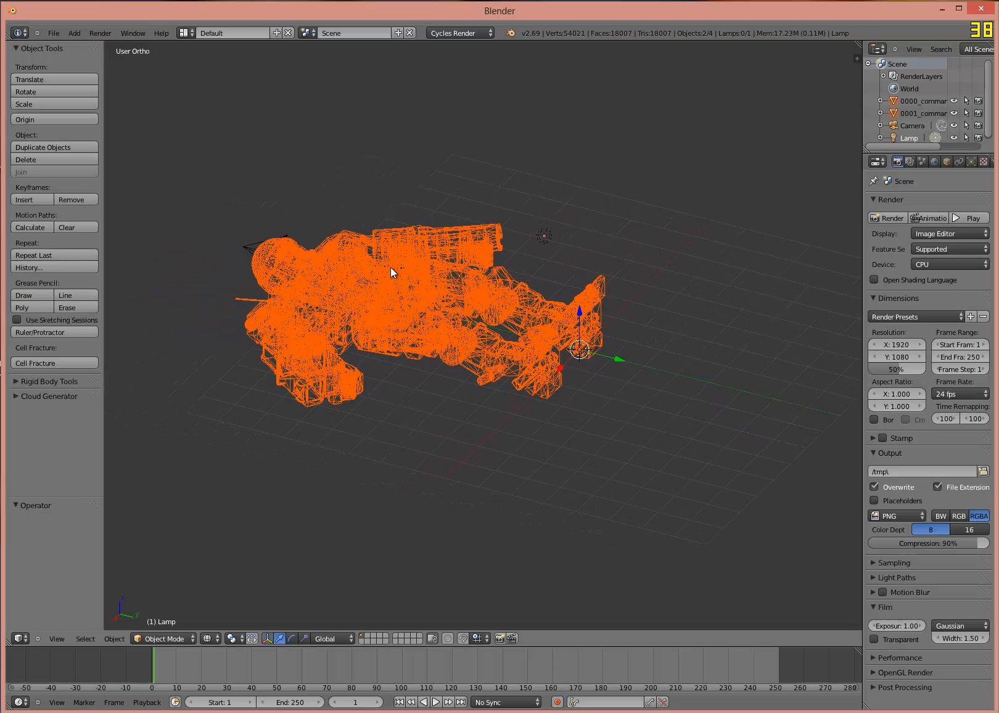
key(z)
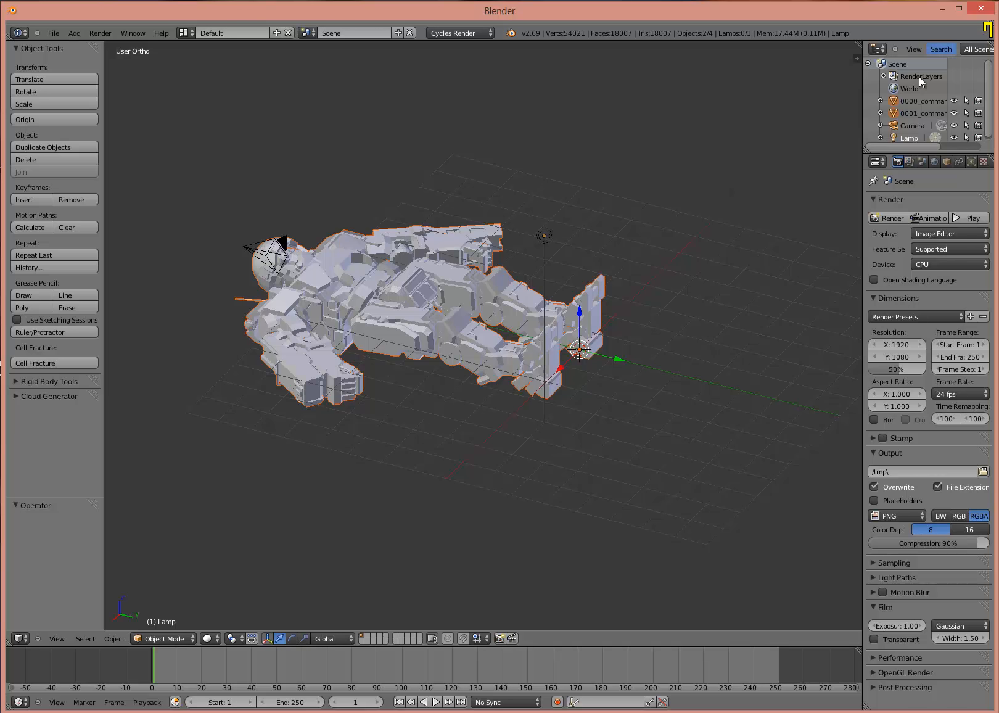
drag(861, 104, 757, 106)
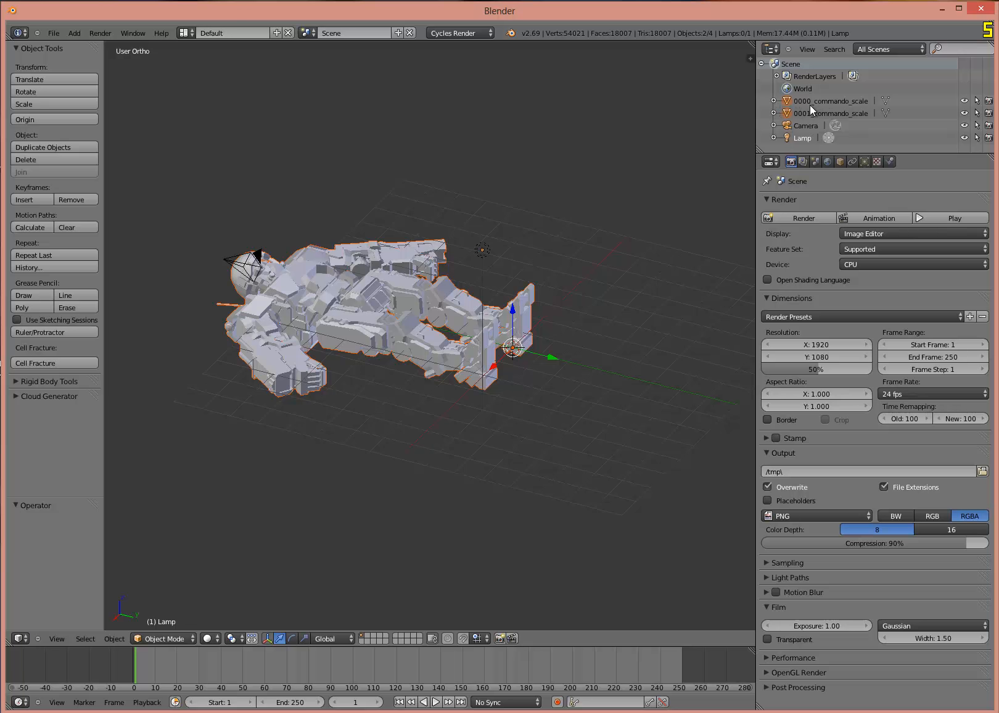
click(774, 100)
click(774, 100)
click(774, 113)
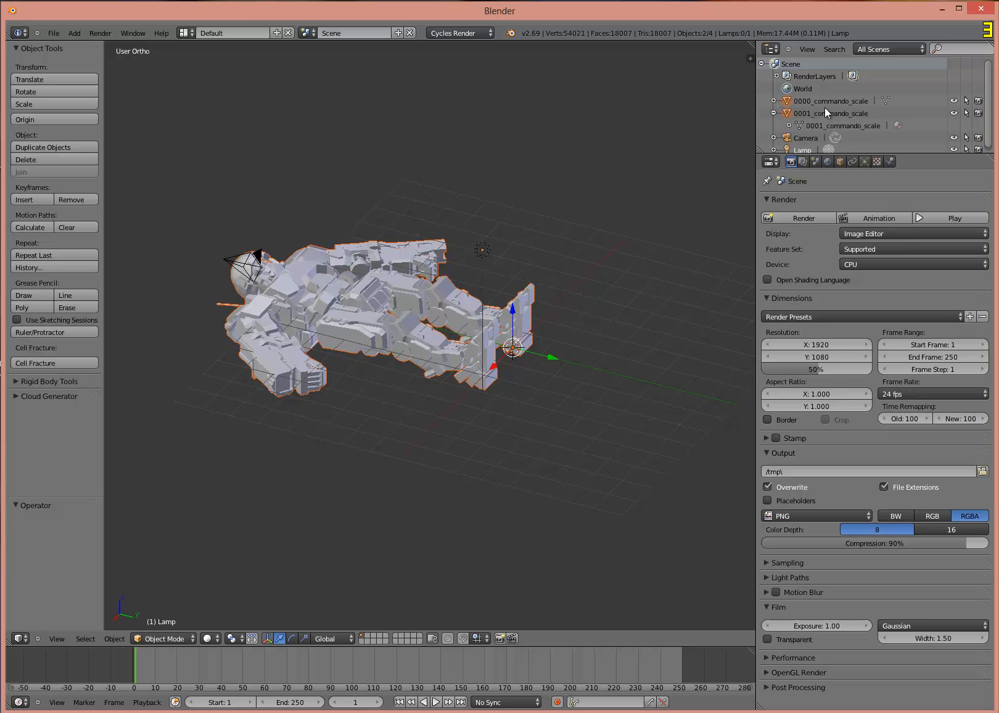
Step: Try moving the mech body 0000_commando_scale on its own
right_click(332, 296)
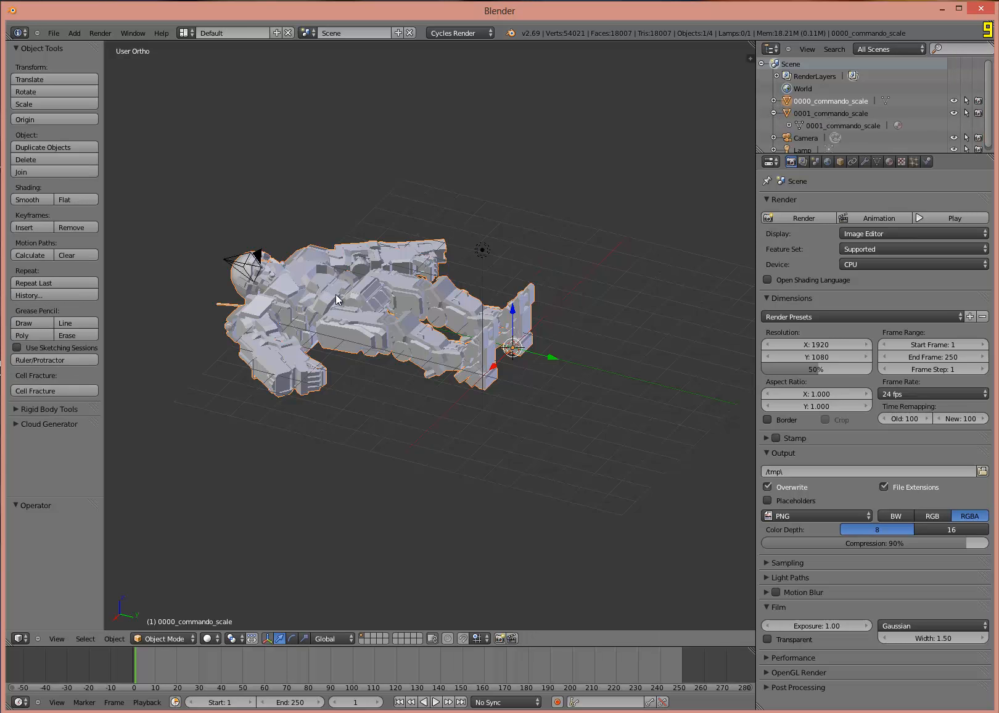
key(g)
right_click(293, 275)
Step: Select the cockpit glass together with the mech body and rotate both 270 degrees about the X axis
right_click(271, 266)
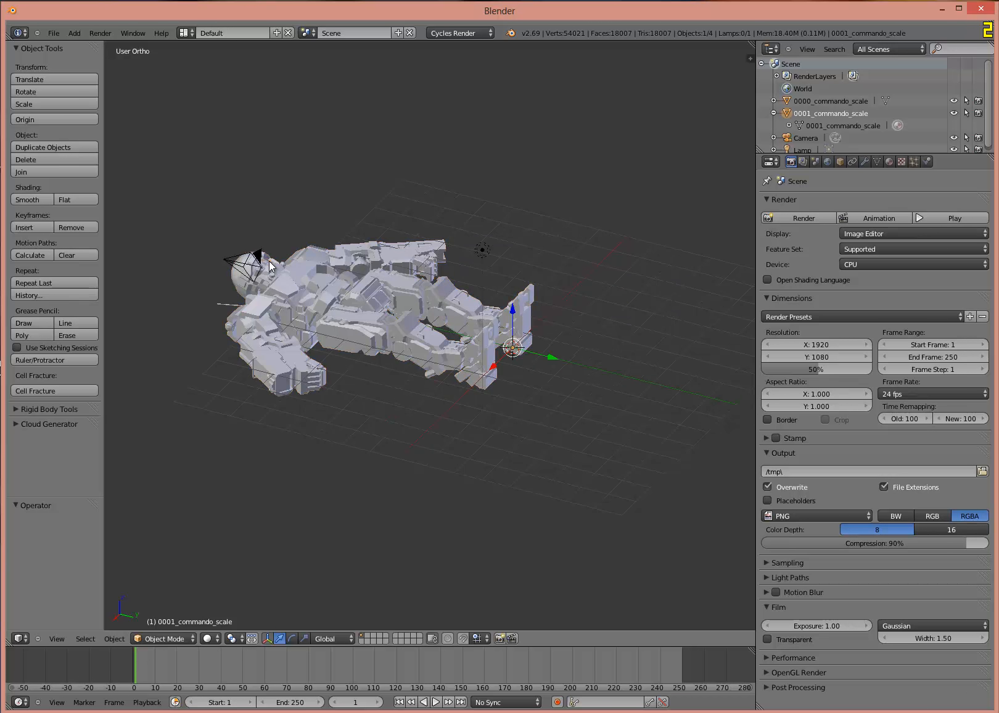
key(g)
right_click(371, 214)
shift+right_click(304, 286)
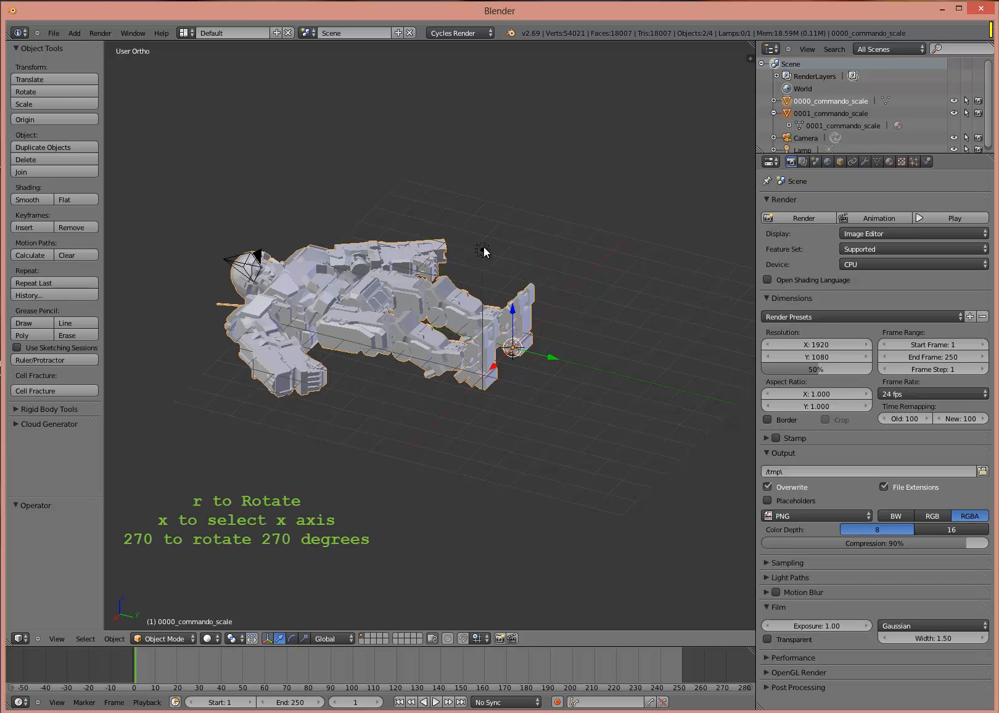
key(r)
text(x)
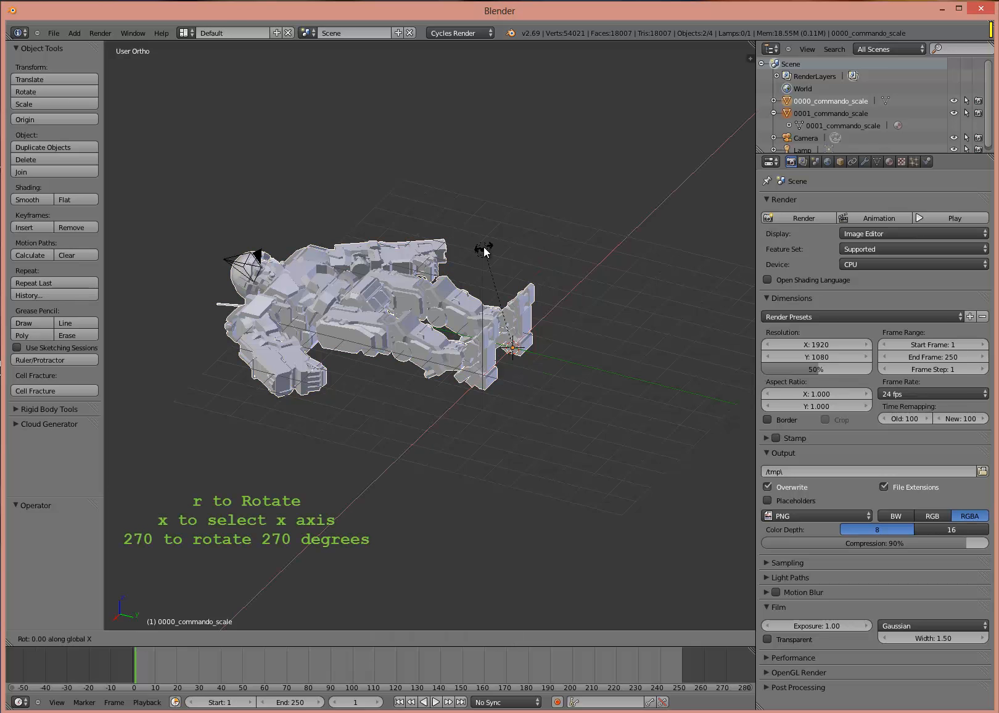
text(270)
key(Return)
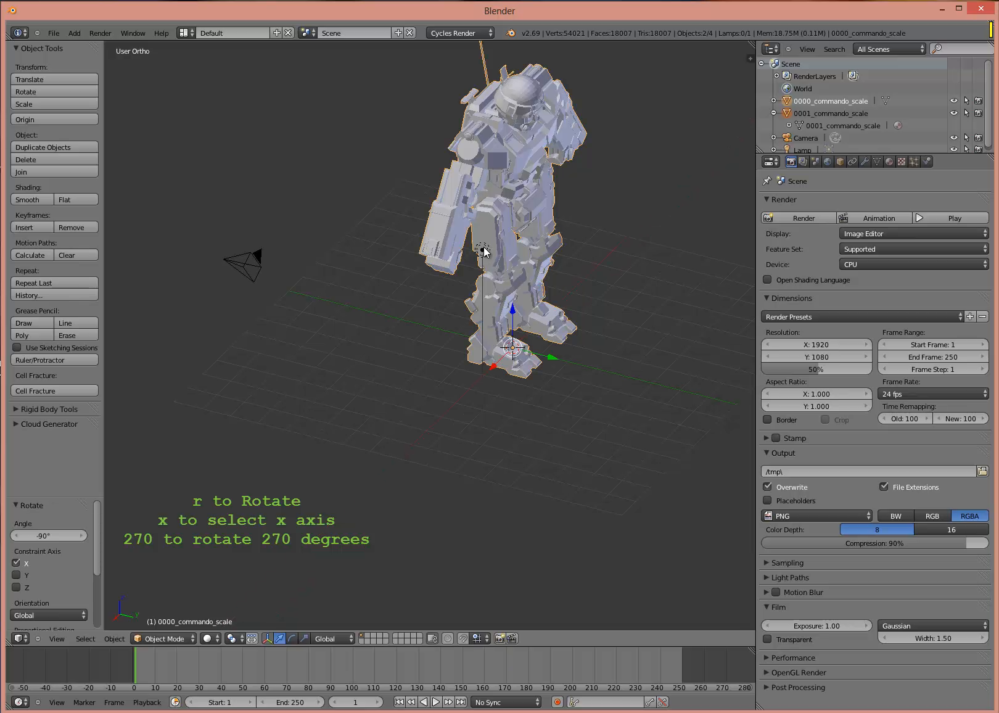
Step: In front view, rotate the mech body and cockpit glass 180 degrees about the Z axis
key(KP_1)
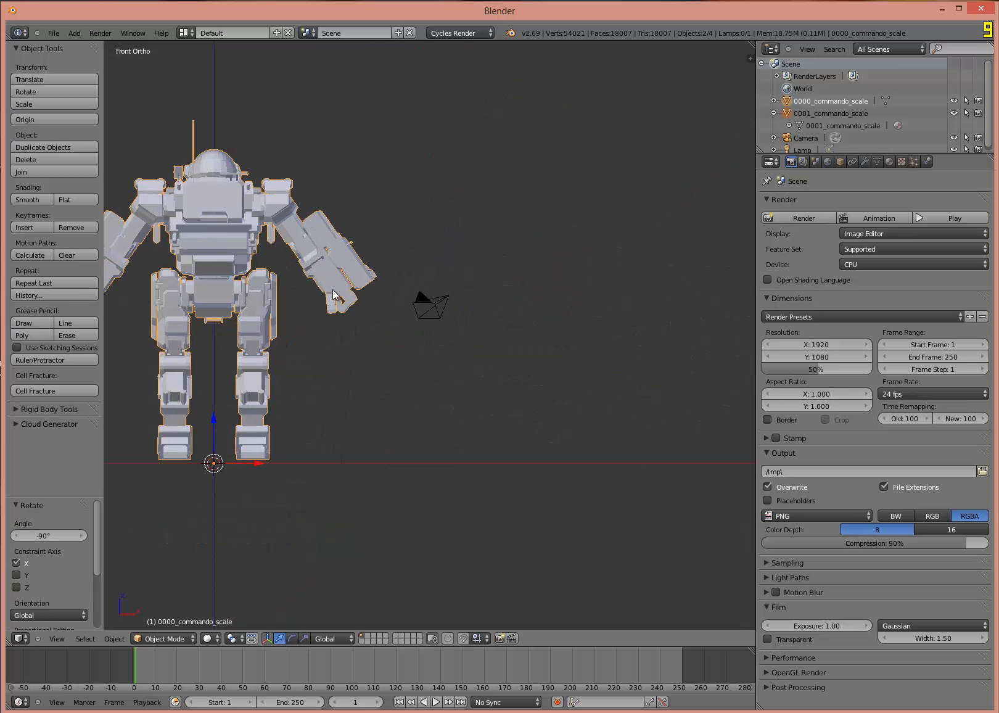
shift+middle_drag(333, 291, 526, 277)
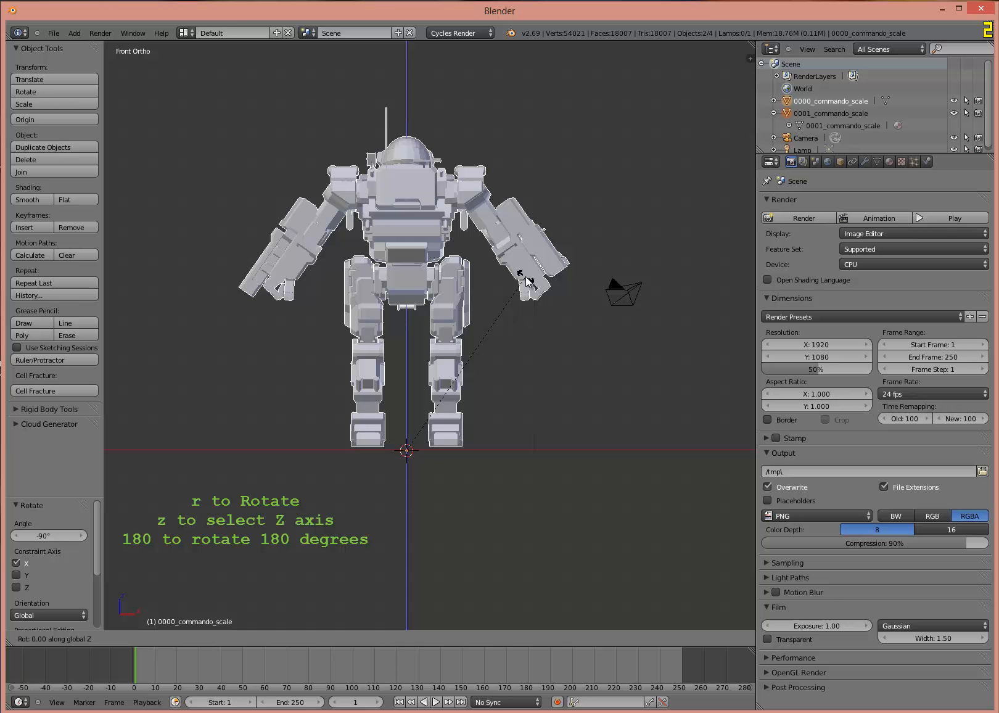
text(180)
key(Return)
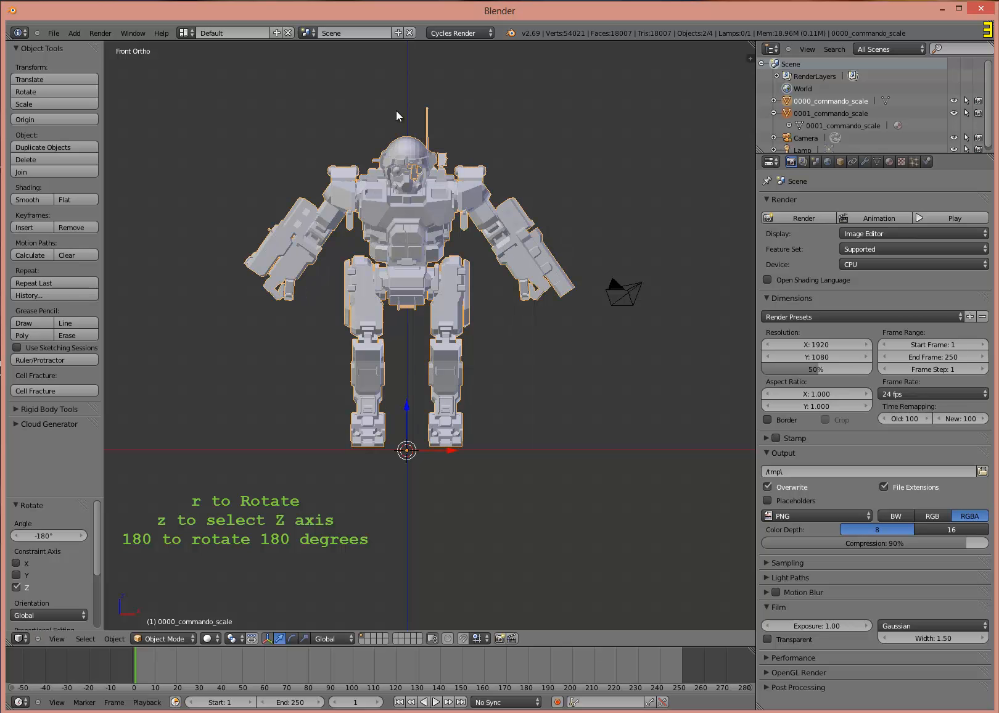
Step: Select only the mech body, without the cockpit glass, and try moving it
mouse_move(490, 213)
middle_down()
mouse_move(536, 216)
mouse_move(456, 218)
mouse_move(472, 222)
middle_up()
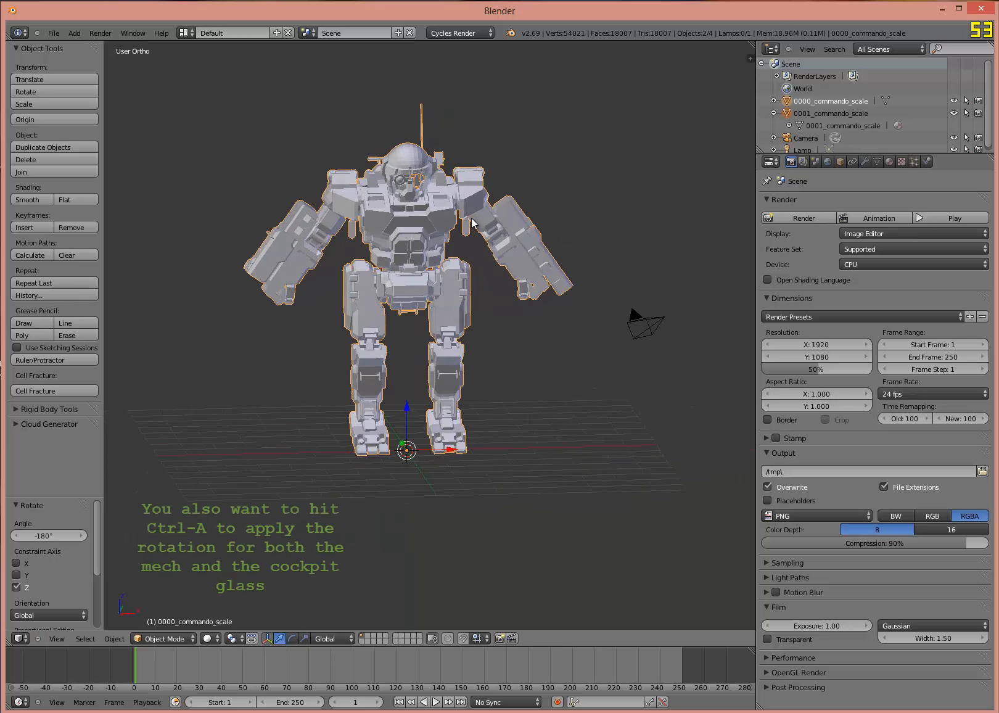
shift+middle_drag(343, 221, 398, 228)
scroll(431, 247, up, 3)
shift+middle_drag(564, 219, 426, 166)
middle_drag(503, 193, 573, 244)
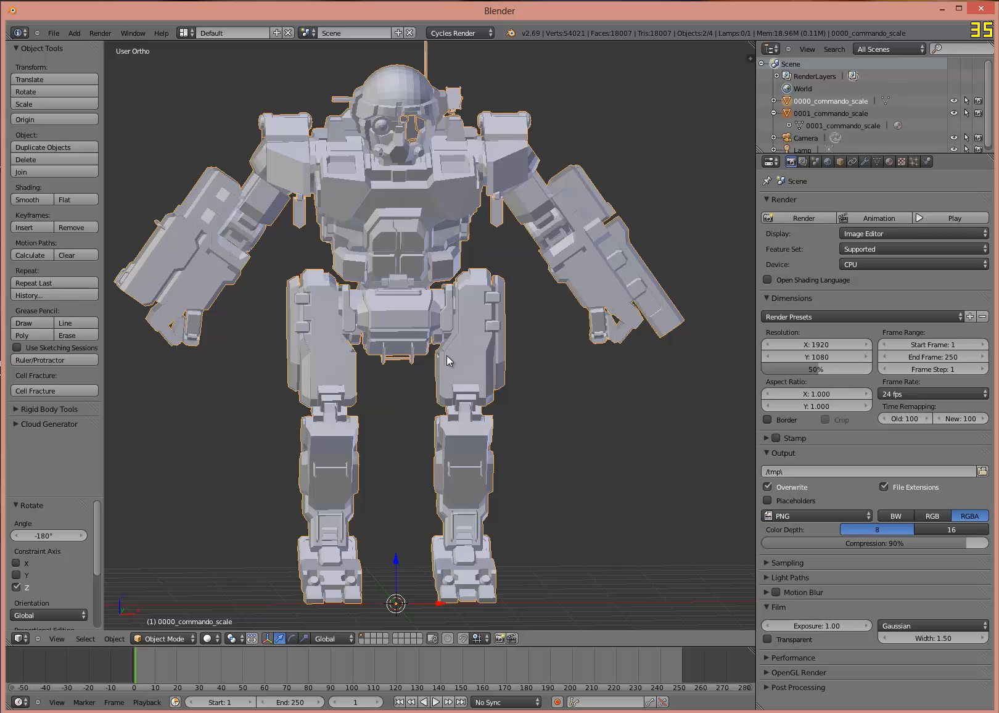
right_click(395, 211)
key(g)
right_click(506, 220)
Step: Remove doubles from the entire mech body mesh and convert its triangles to quads
key(Tab)
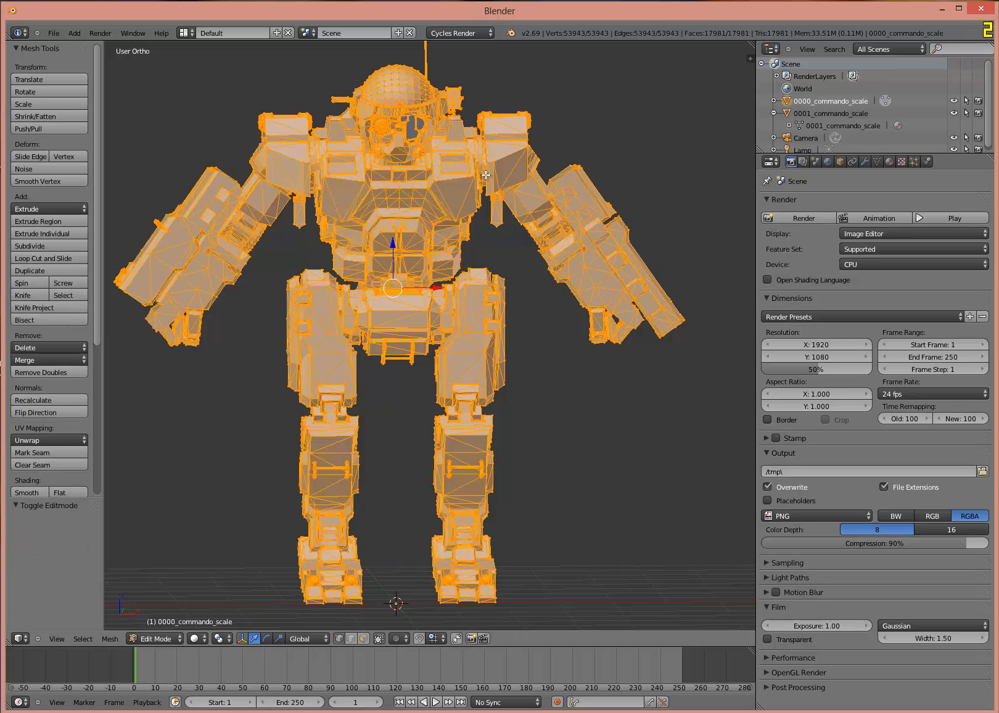
key(w)
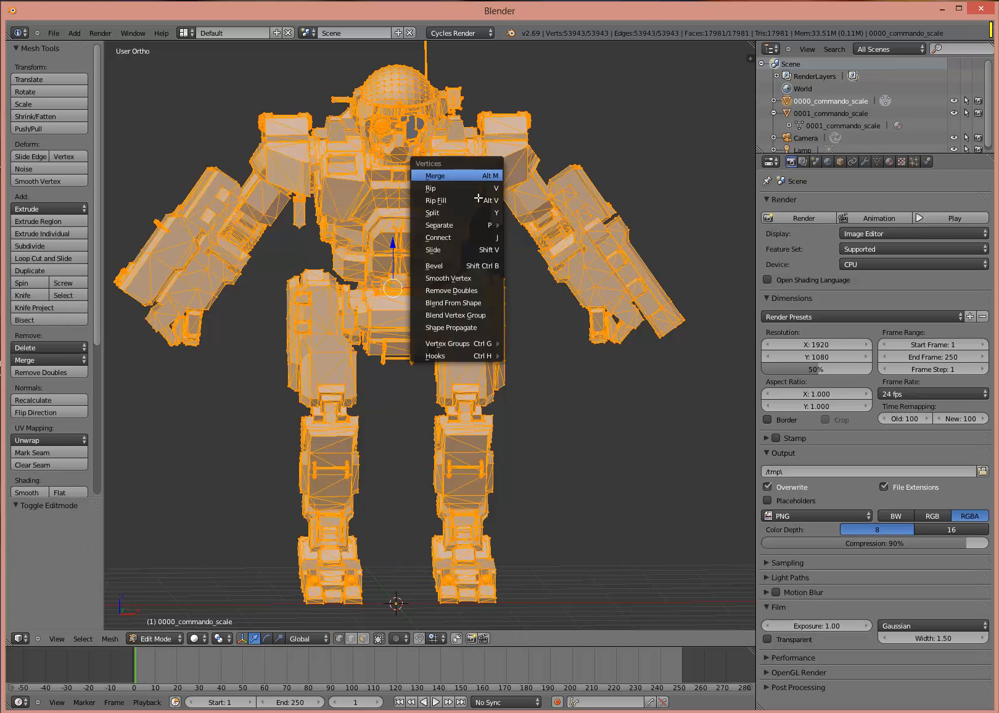
click(478, 291)
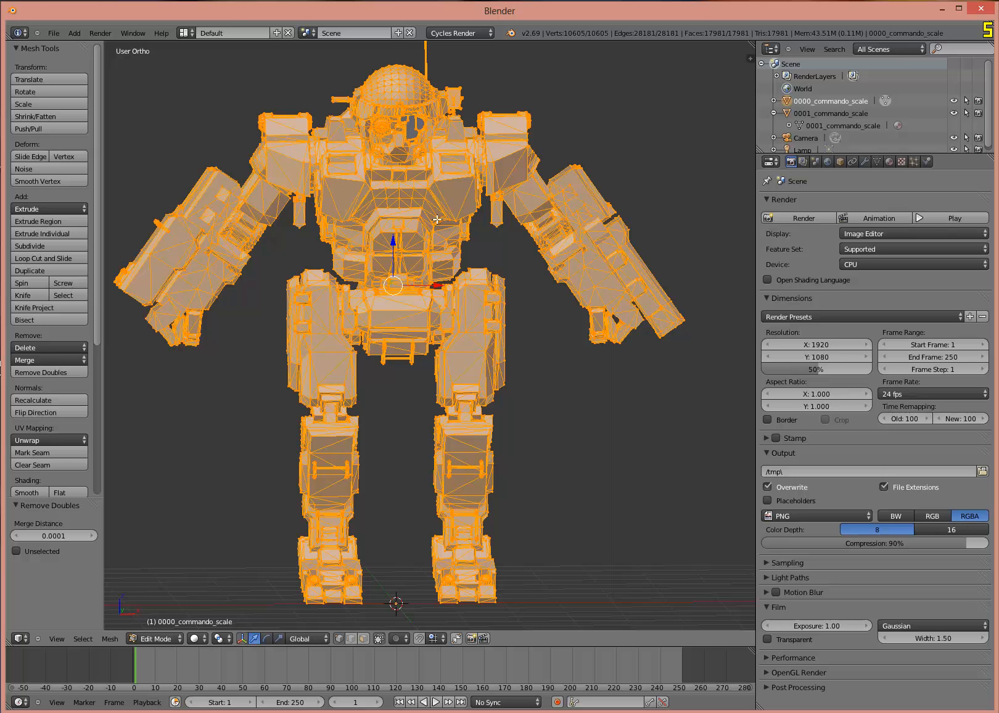
key(alt+j)
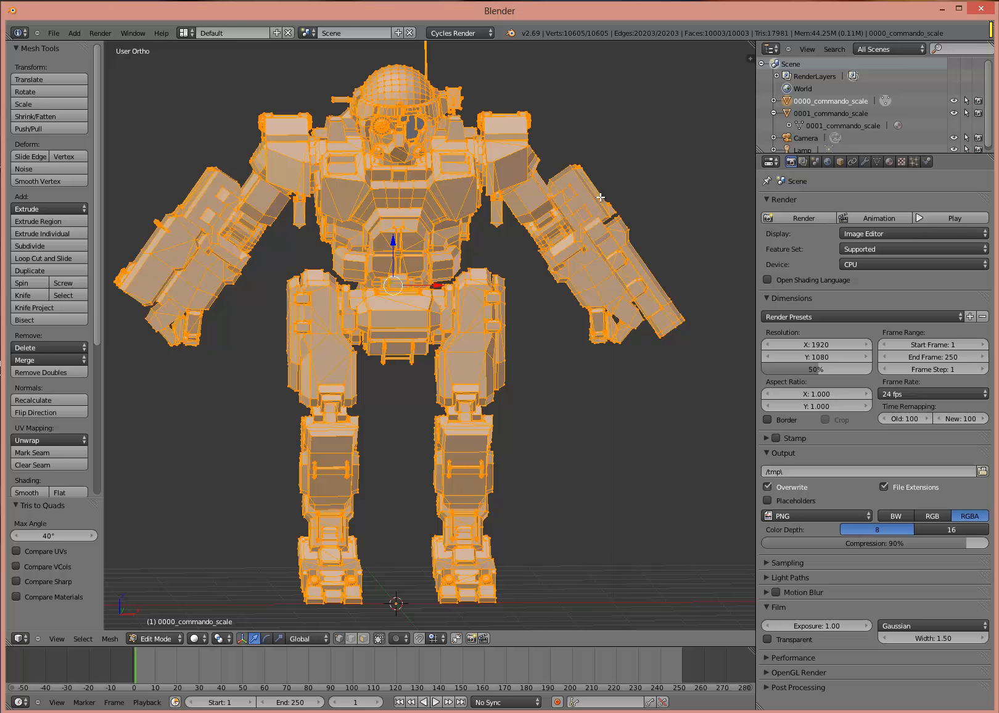
key(Tab)
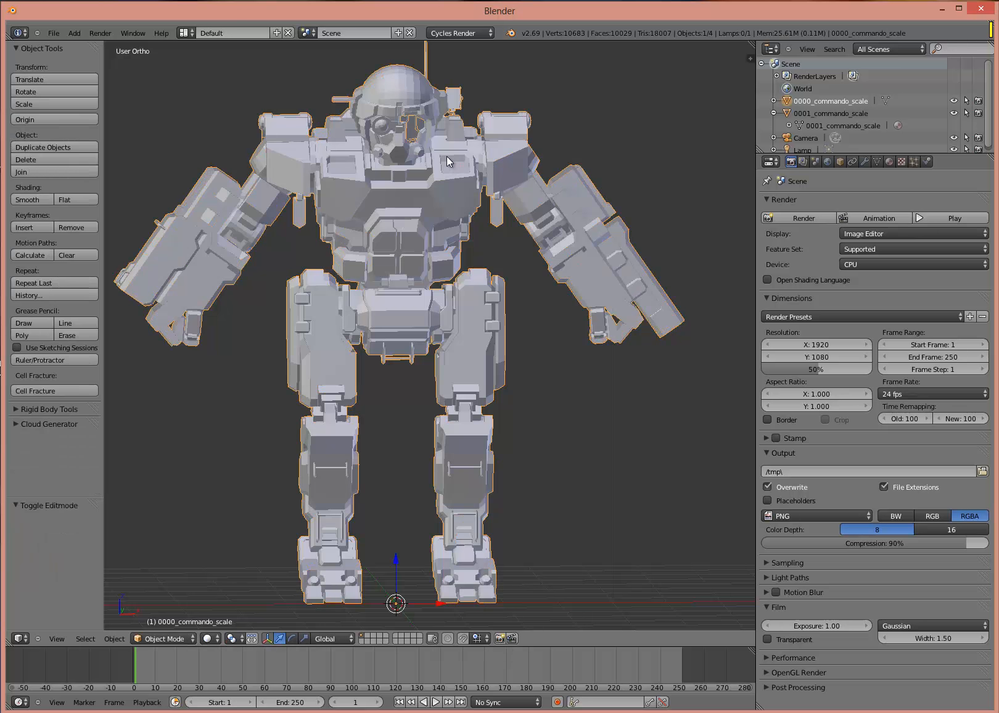
Step: Remove doubles from the cockpit glass 0001_commando_scale and convert its triangles to quads
right_click(412, 137)
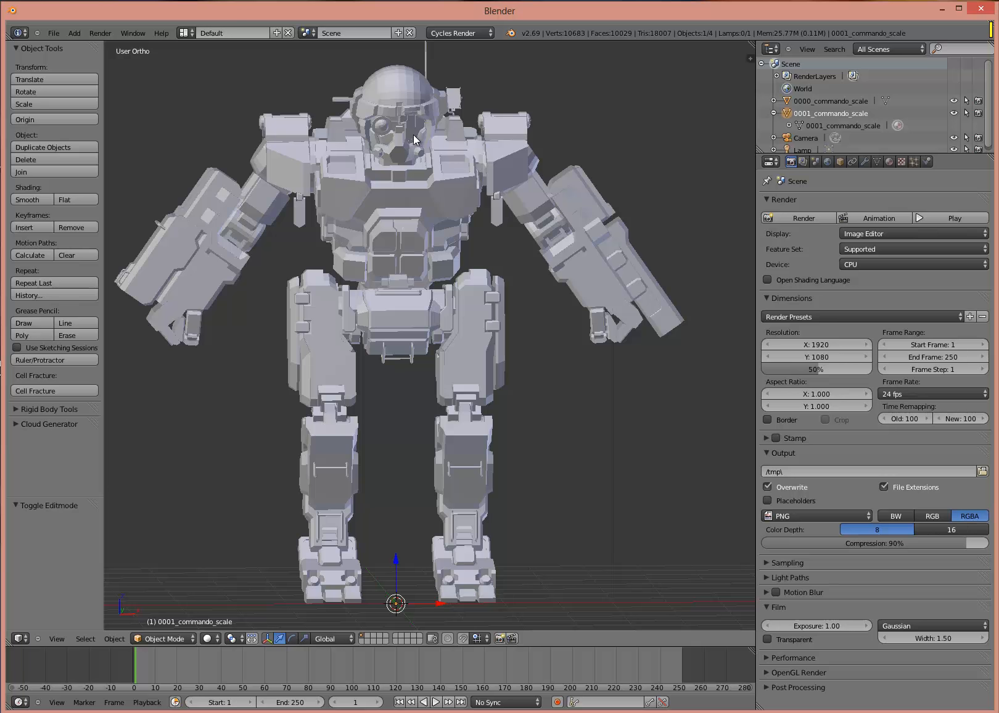
key(Tab)
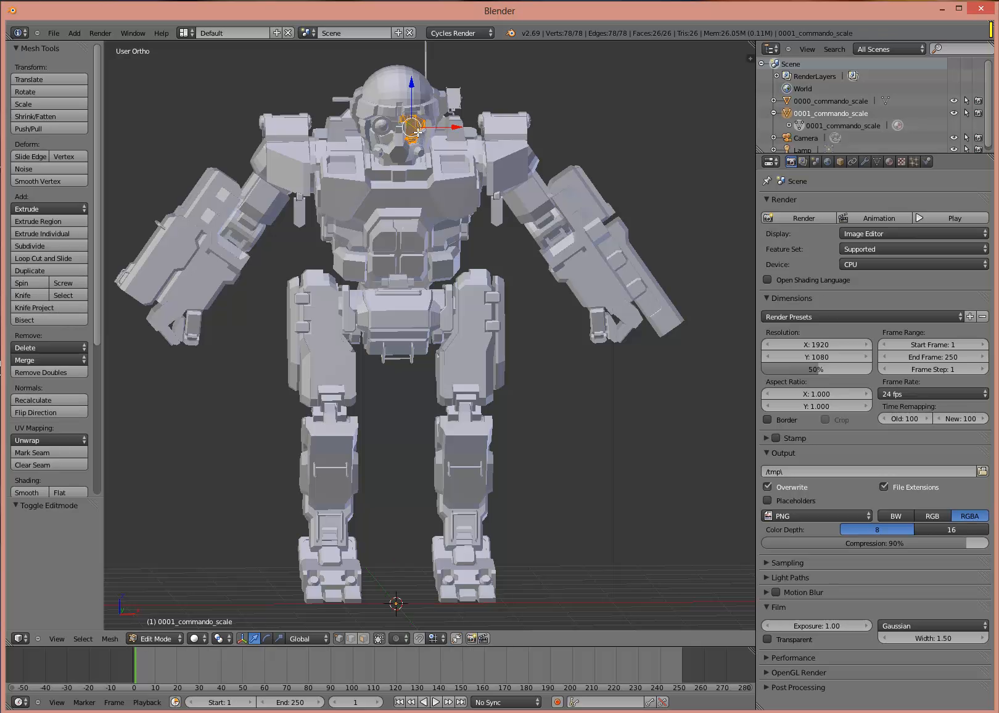
key(ctrl+v)
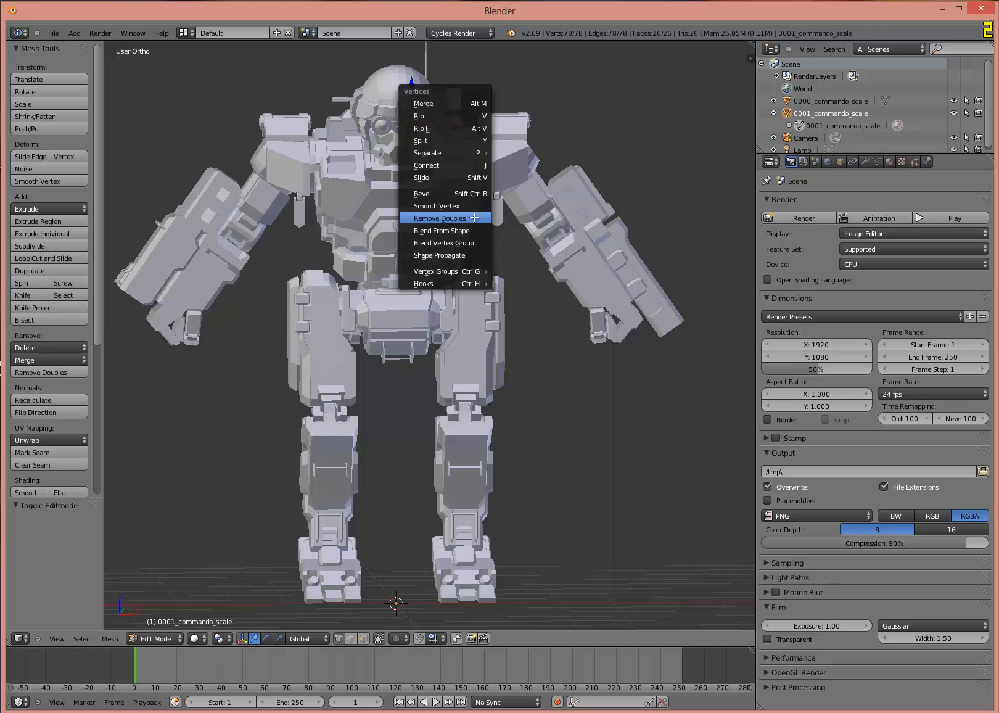
click(474, 216)
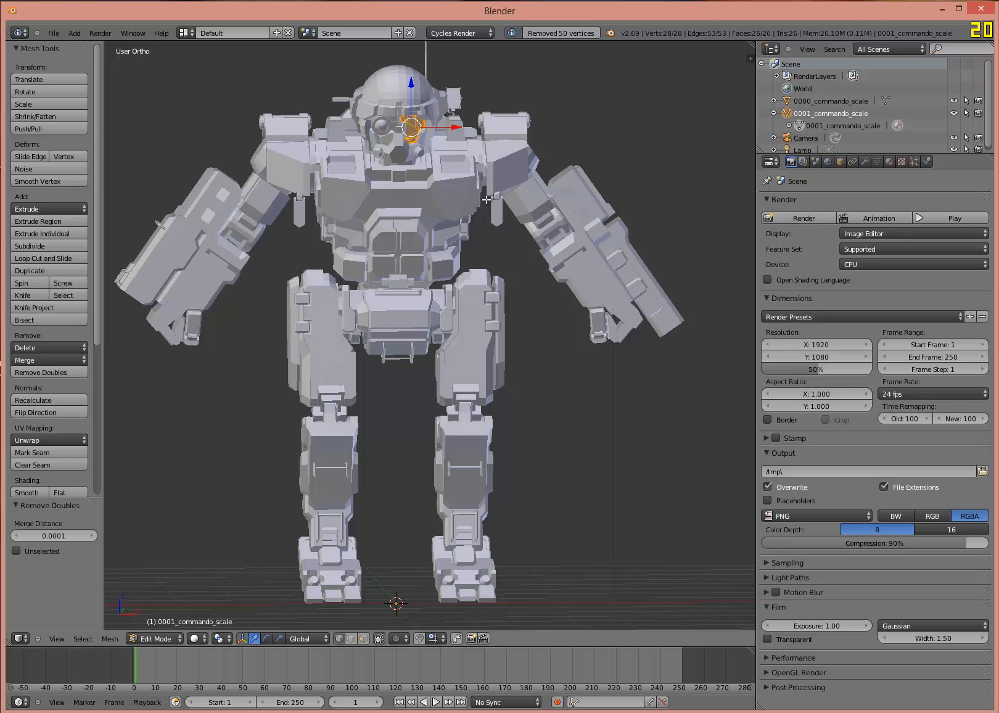
key(alt+j)
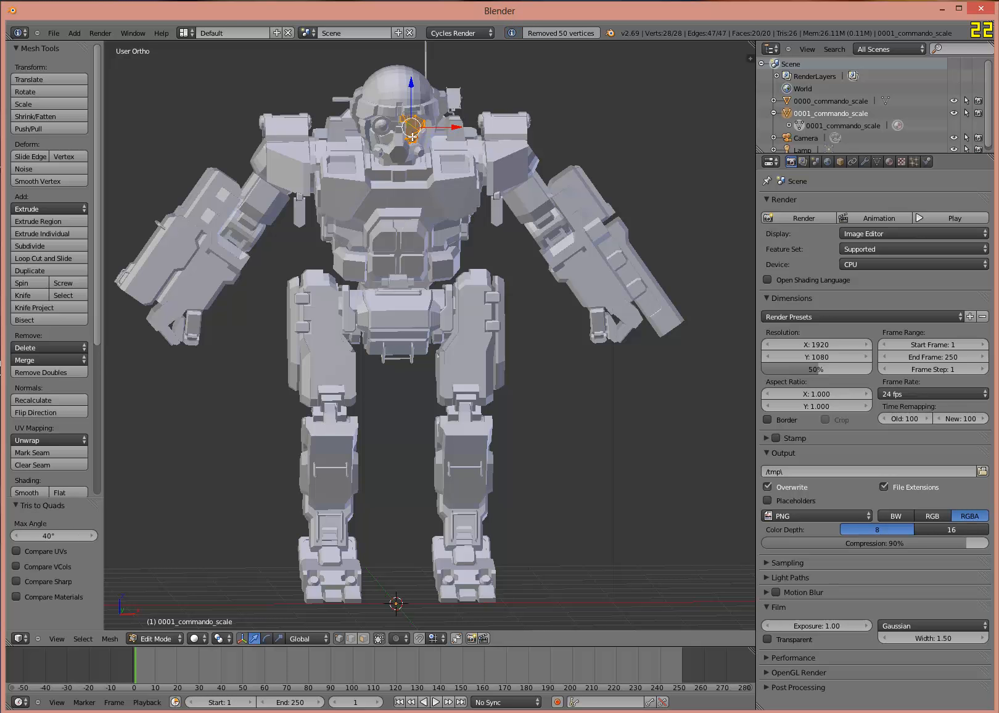
Step: Narrow the outliner and properties areas, and return to Object Mode with the mech body selected
scroll(415, 135, up, 3)
scroll(415, 135, down, 1)
middle_drag(465, 122, 418, 148)
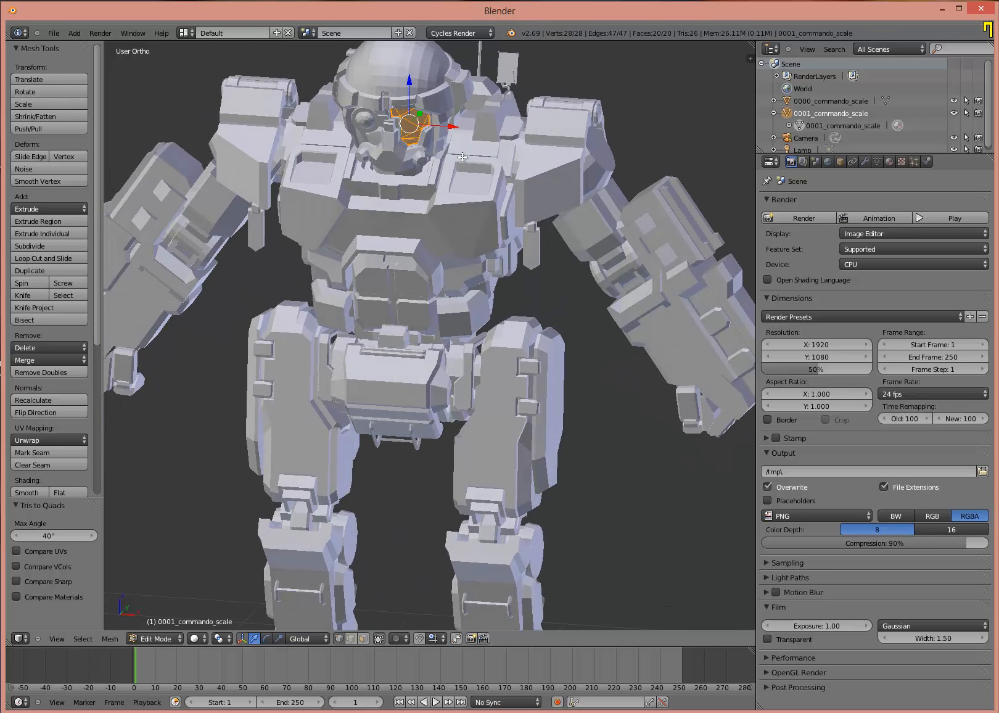
drag(756, 161, 880, 163)
scroll(538, 174, down, 2)
shift+middle_drag(605, 159, 539, 180)
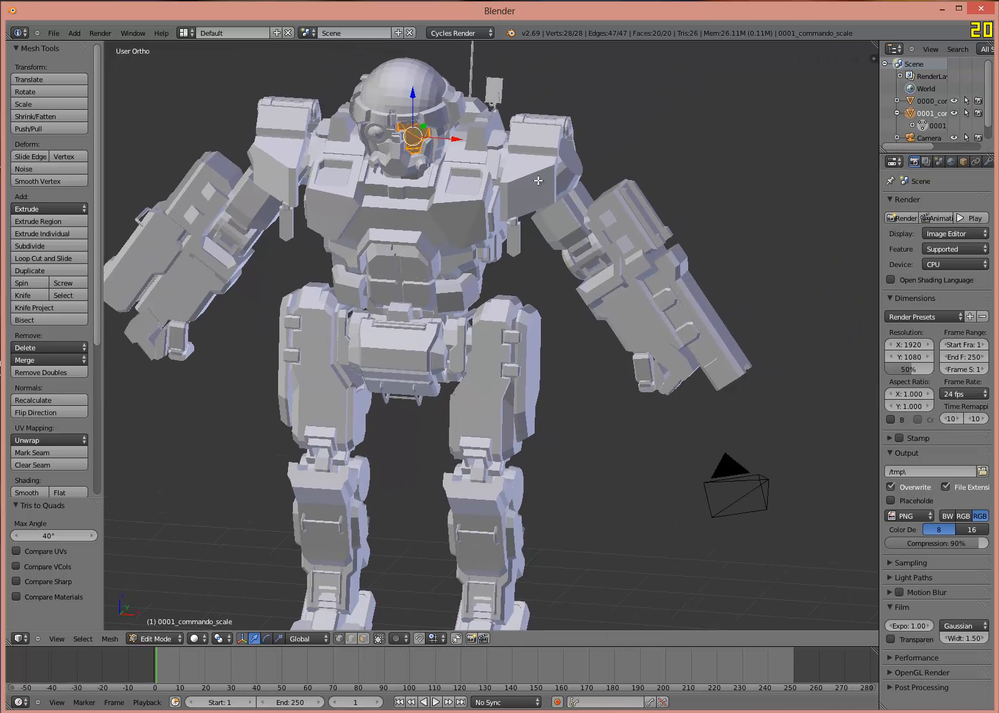
key(Tab)
right_click(456, 218)
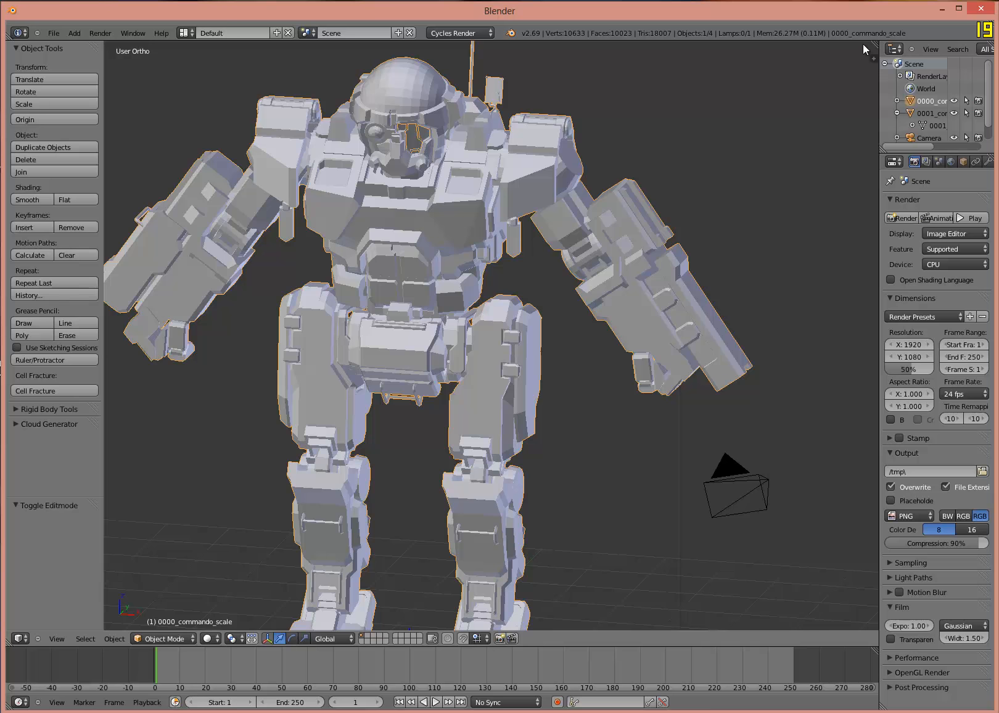
Step: Extend the 3D view over the timeline and split it in two, making the second area a Node Editor
mouse_move(875, 650)
mouse_down()
mouse_move(867, 616)
mouse_move(869, 661)
mouse_up()
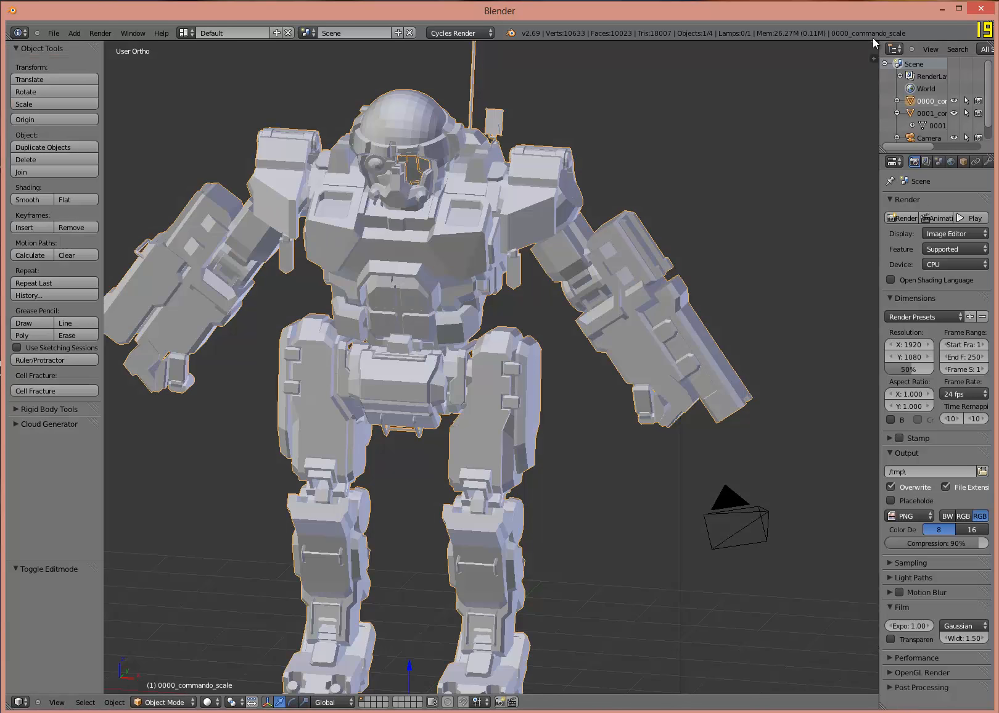
drag(876, 45, 437, 69)
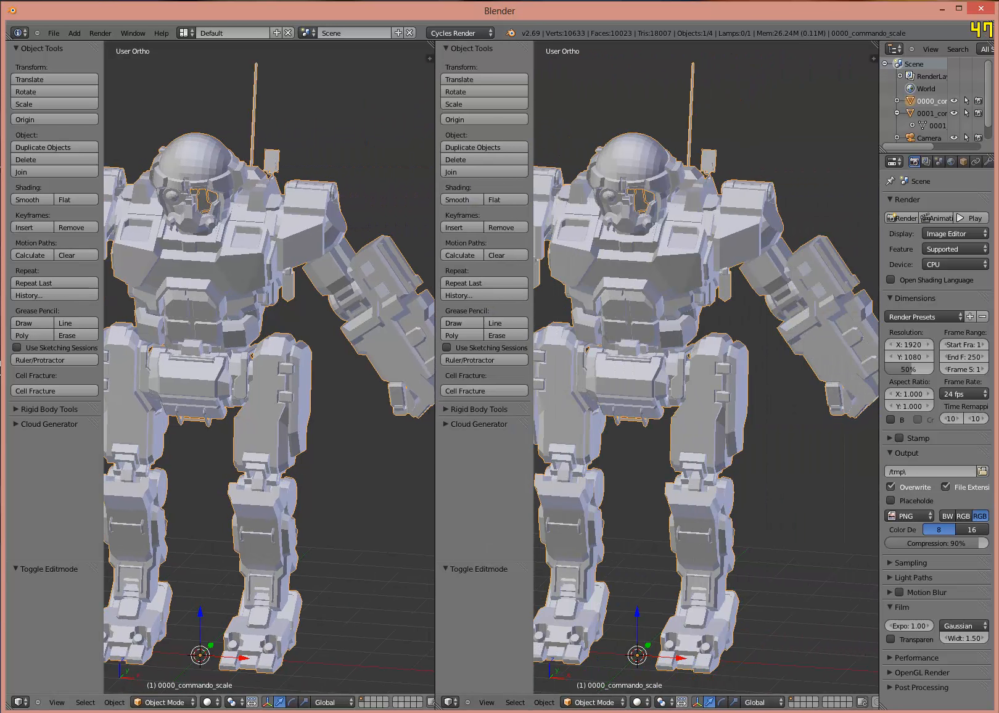
click(450, 702)
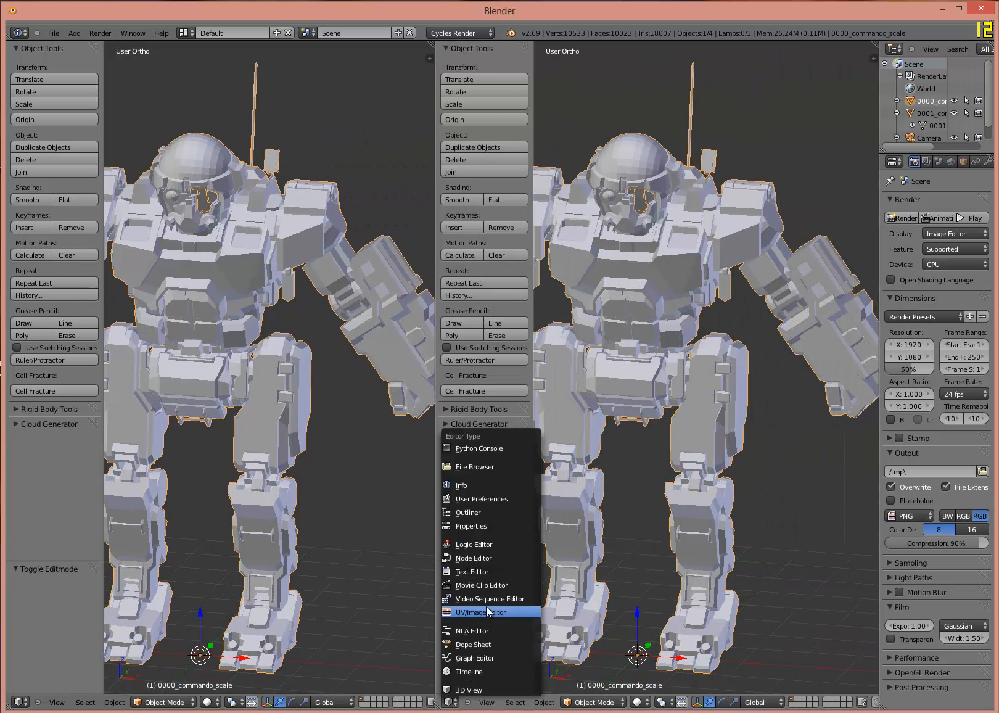
click(490, 557)
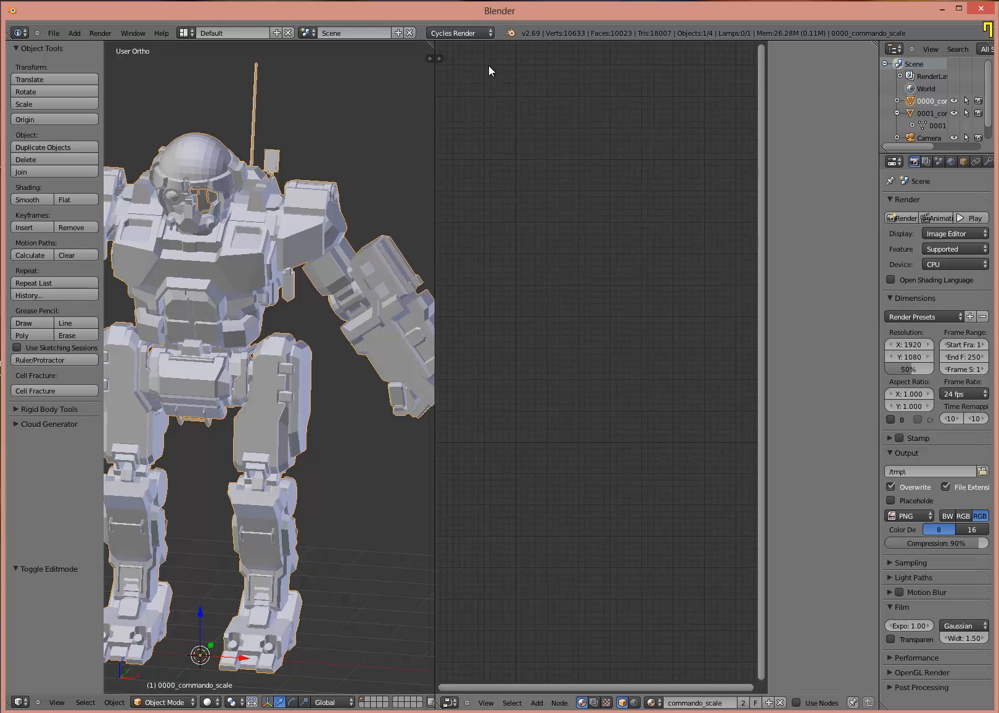
Step: Enable Use Nodes for the commando_scale material and space out its Diffuse BSDF and Material Output nodes
key(n)
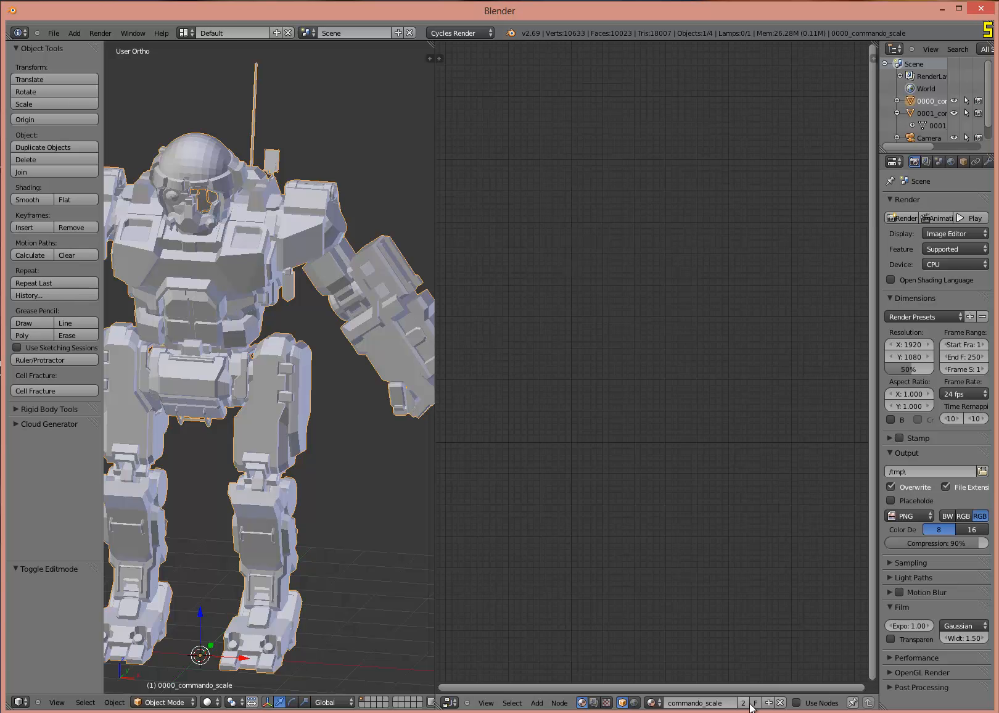
click(796, 702)
click(692, 354)
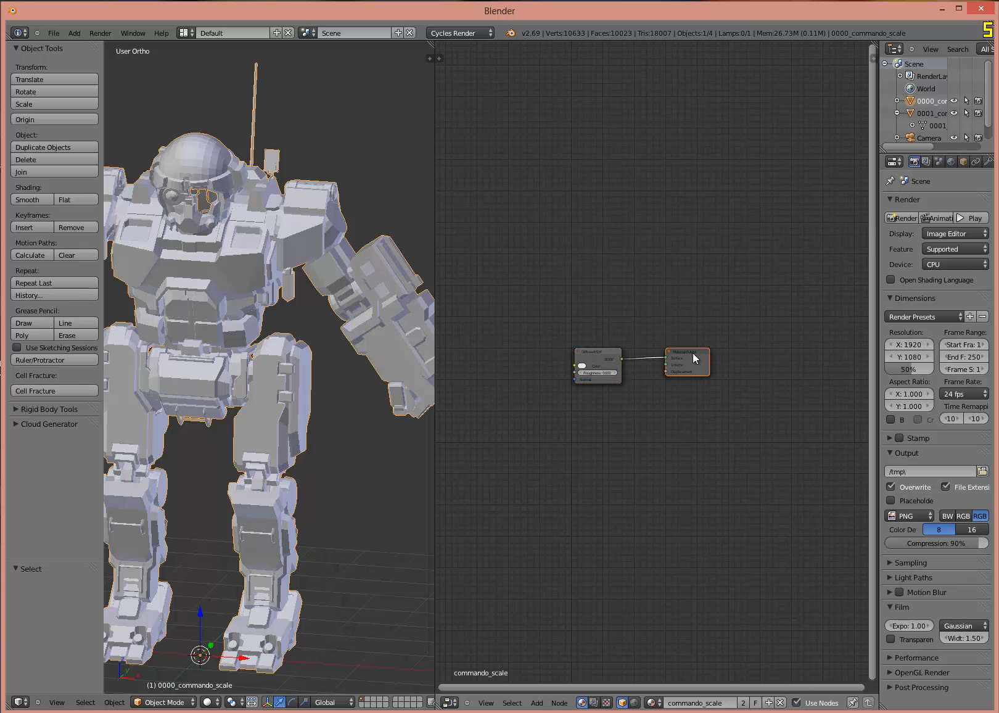
drag(693, 352, 771, 356)
scroll(756, 367, up, 6)
drag(500, 341, 640, 325)
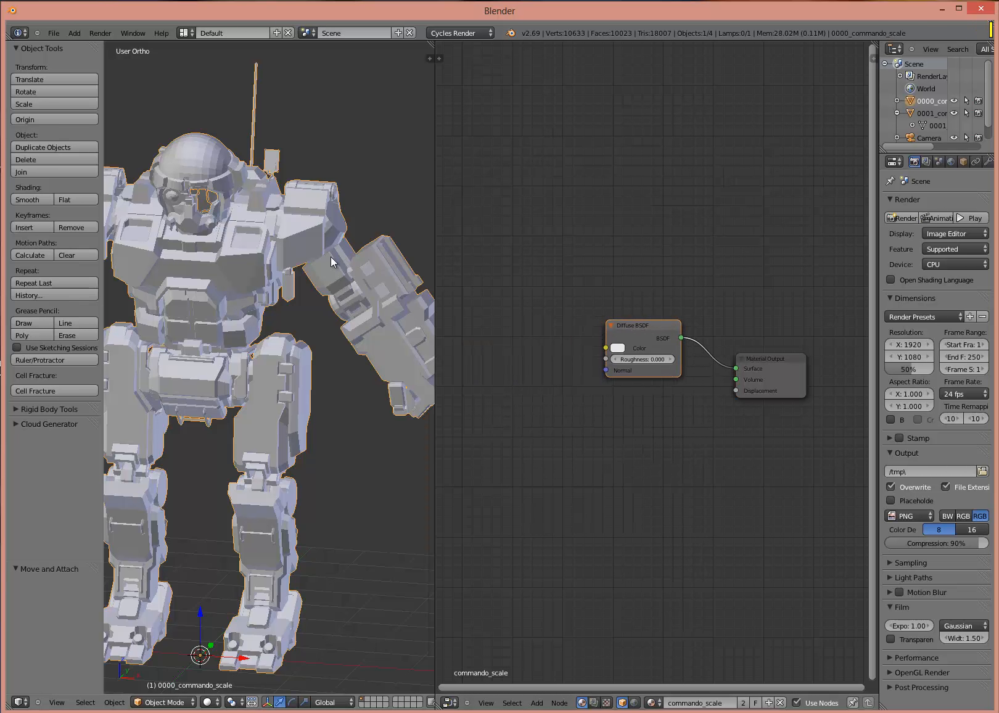
Step: Change the Node Editor area to the UV/Image Editor, enter Edit Mode on the mech body and select all its UVs
click(450, 702)
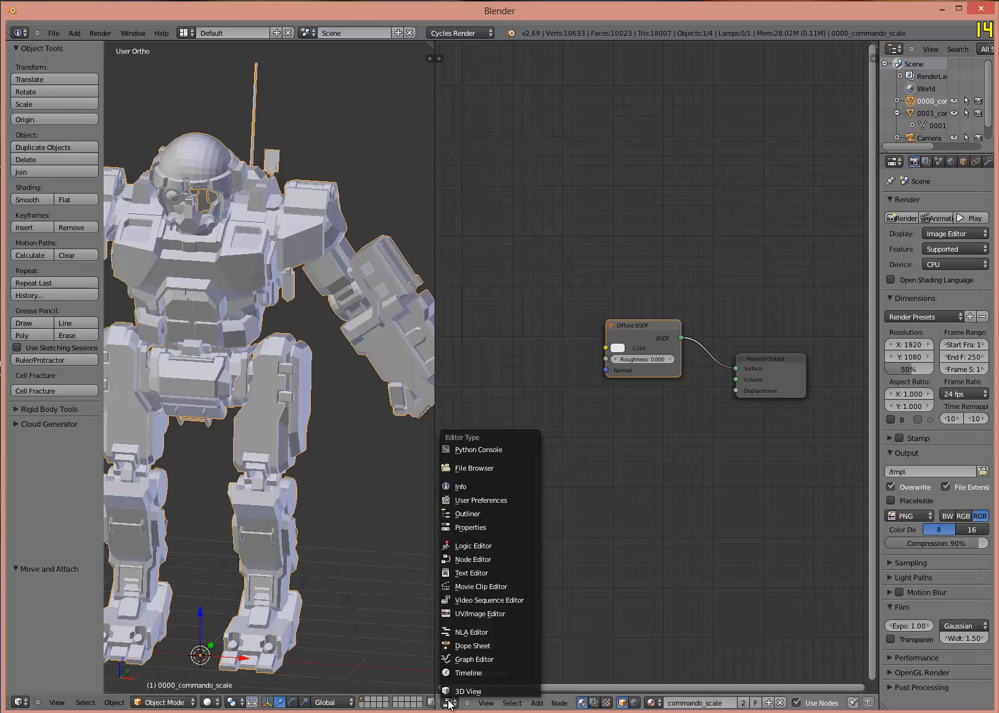
click(493, 613)
key(Tab)
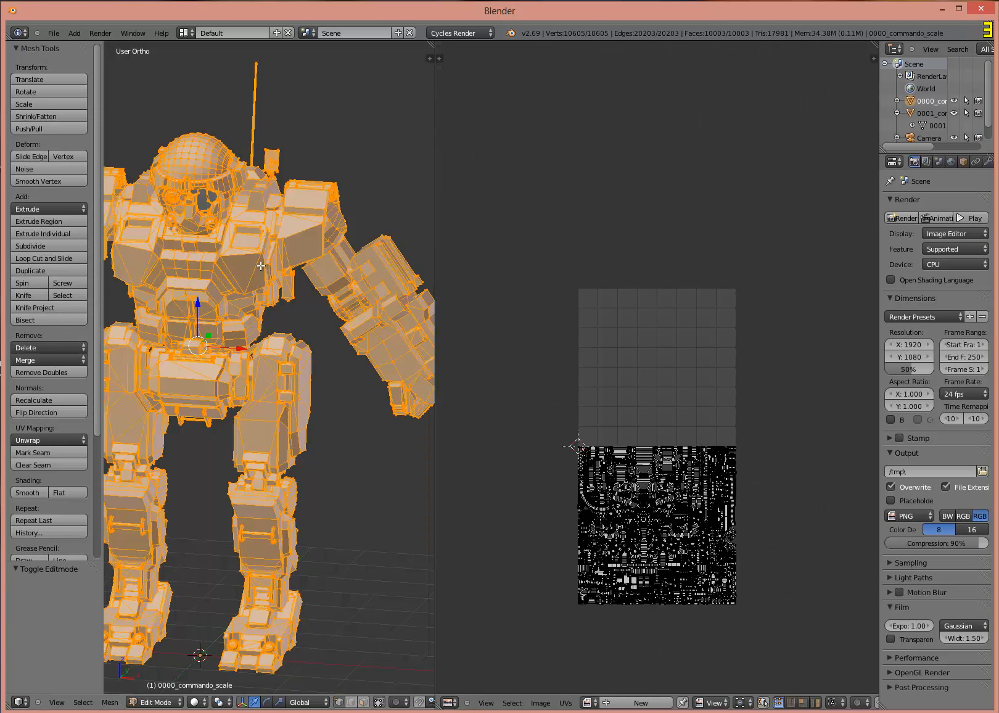
key(a)
scroll(646, 536, up, 4)
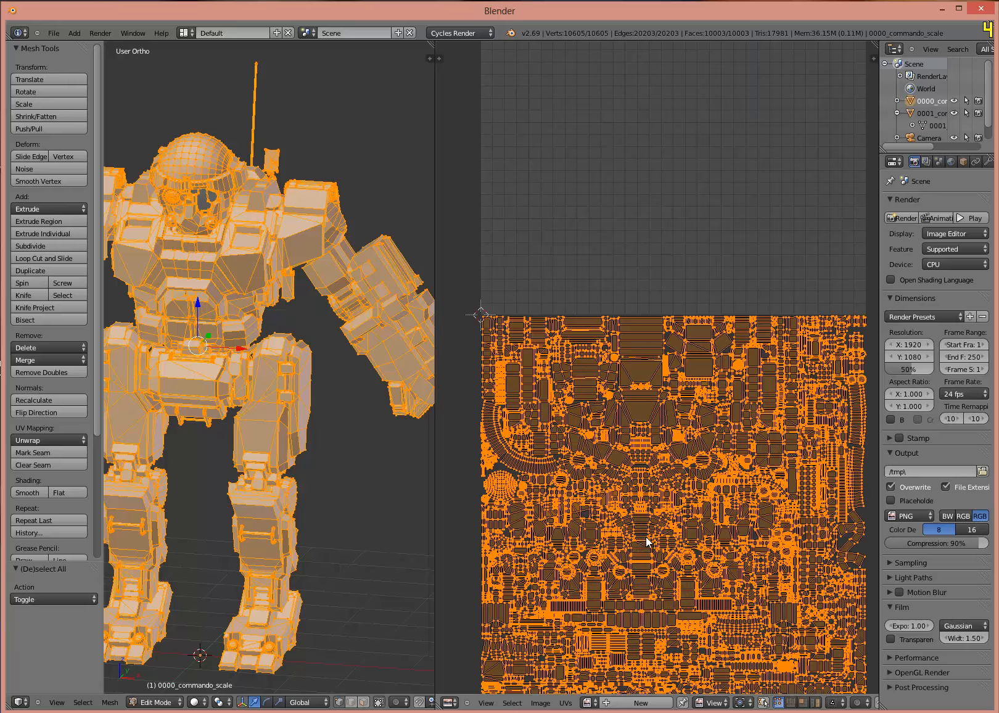
scroll(645, 536, up, 1)
scroll(645, 536, down, 2)
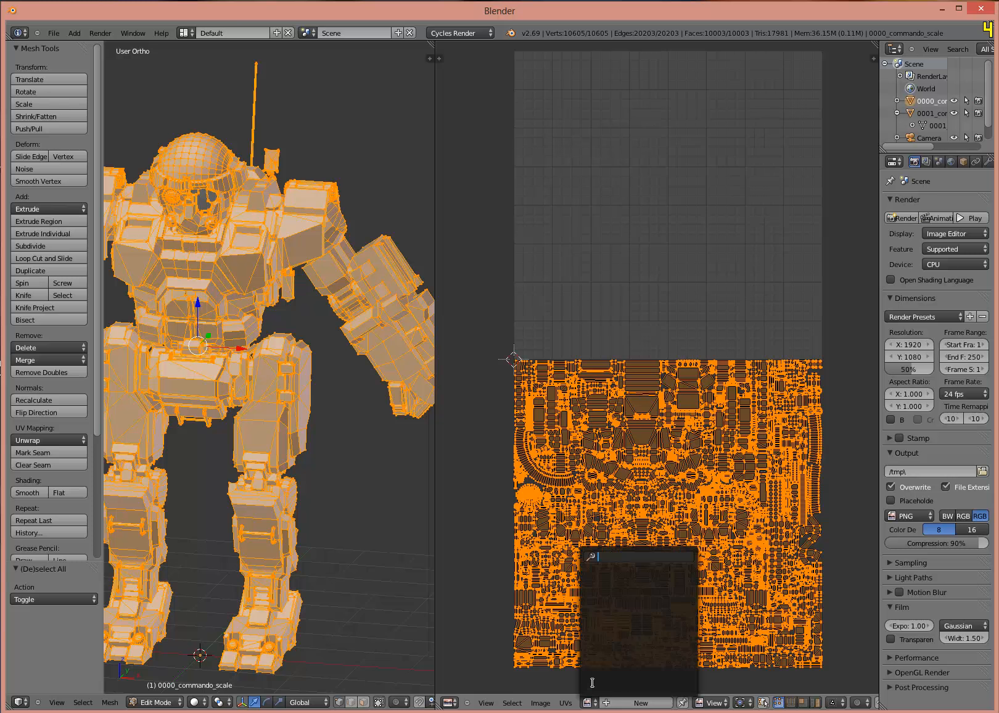
Step: Open the image commando_dif.png from Mechs\Objects.Dec2013\Objects\mechs\commando\body in the UV/Image Editor
click(566, 703)
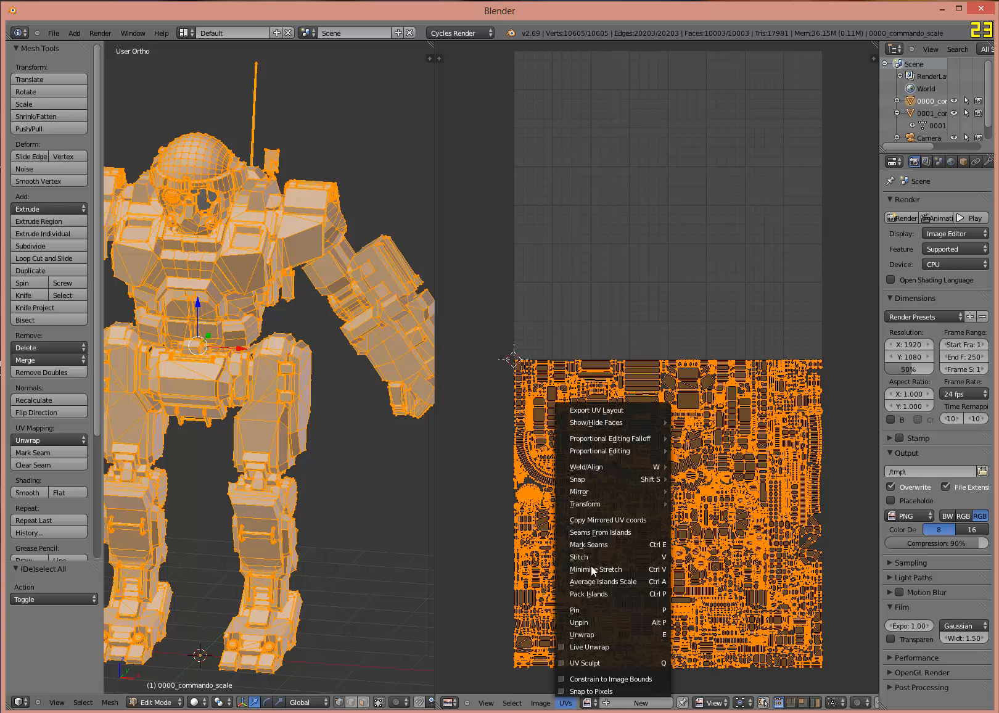
mouse_move(534, 706)
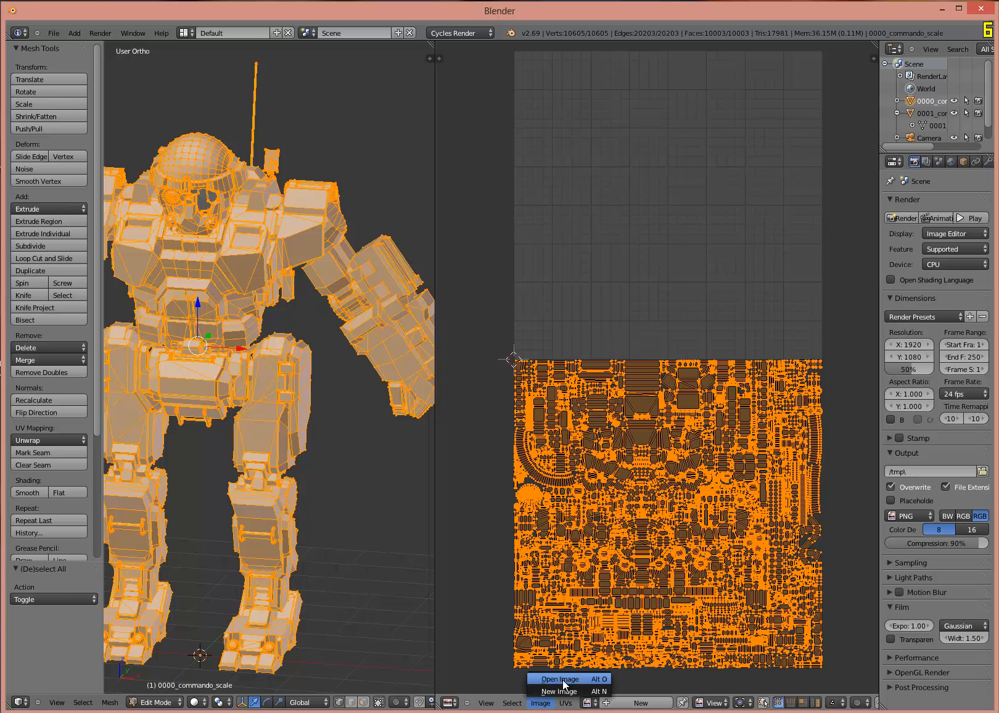
click(563, 677)
click(53, 262)
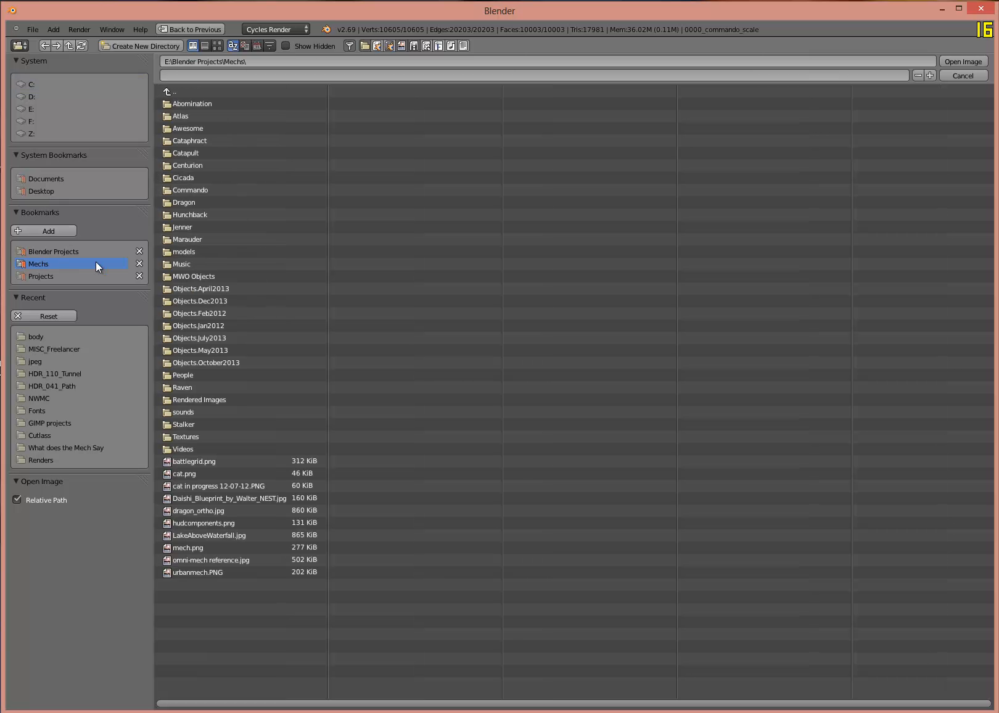
click(213, 302)
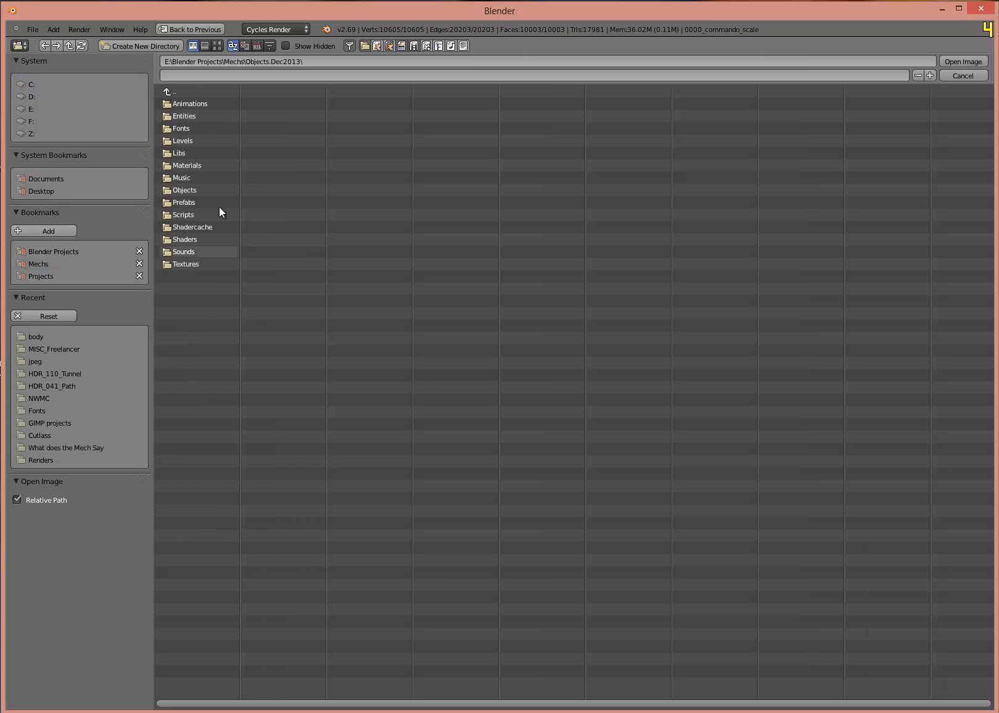
click(191, 191)
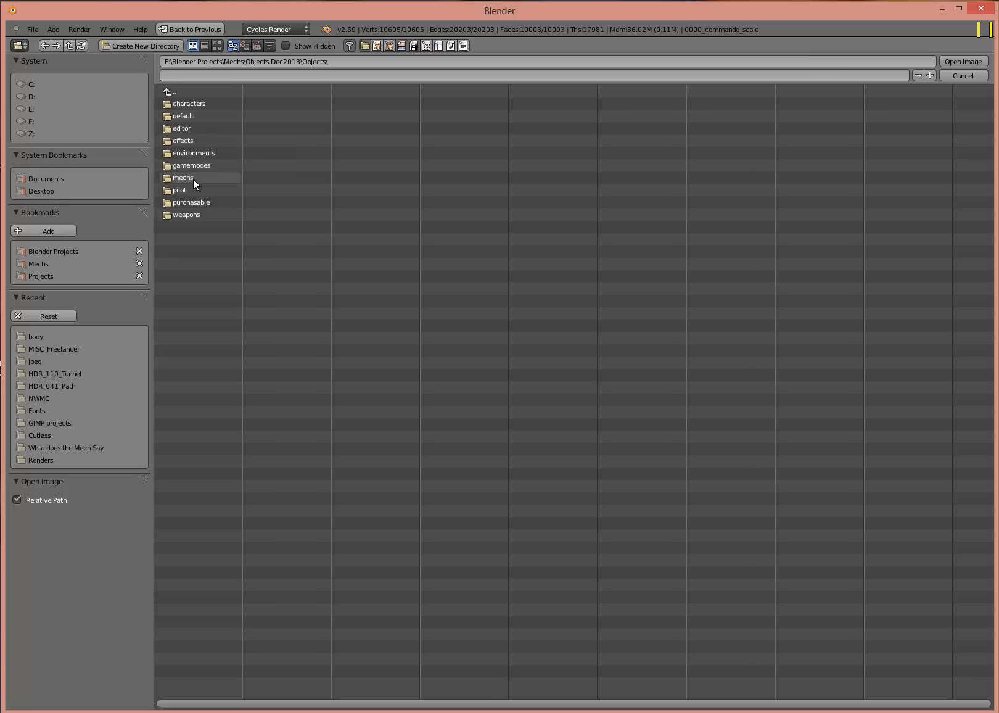
click(193, 179)
click(192, 214)
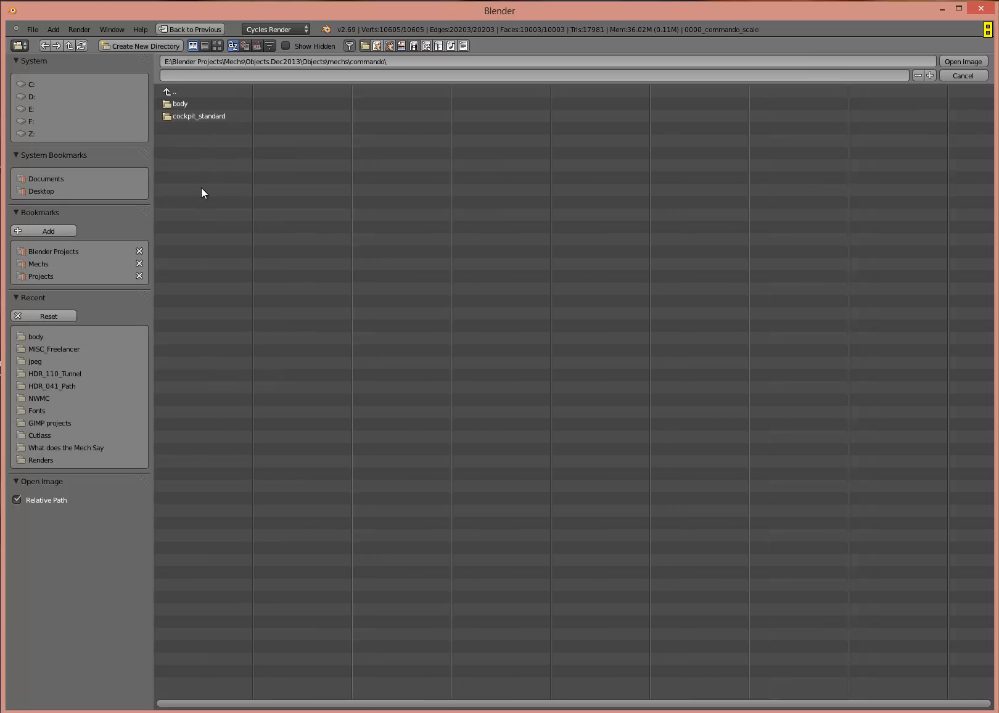
click(190, 103)
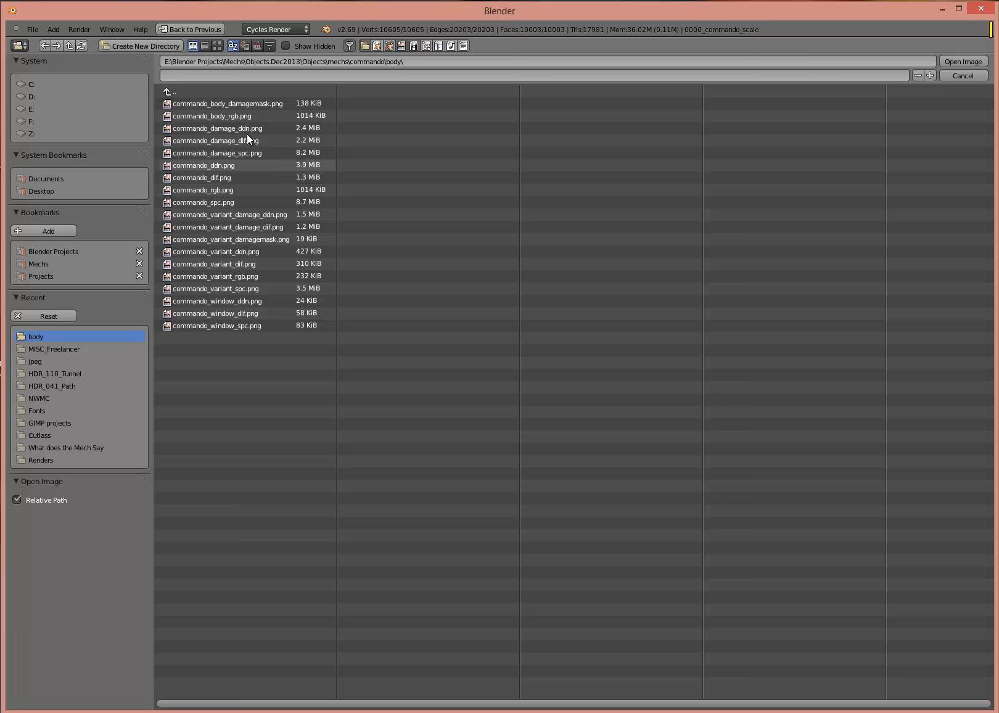
click(230, 177)
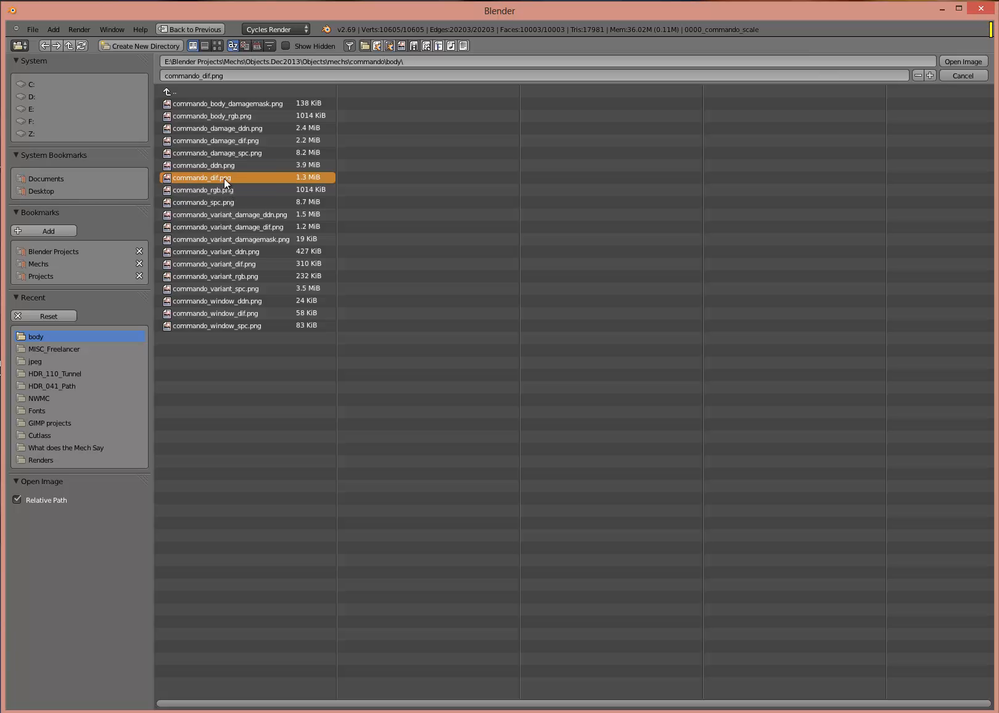
double_click(224, 179)
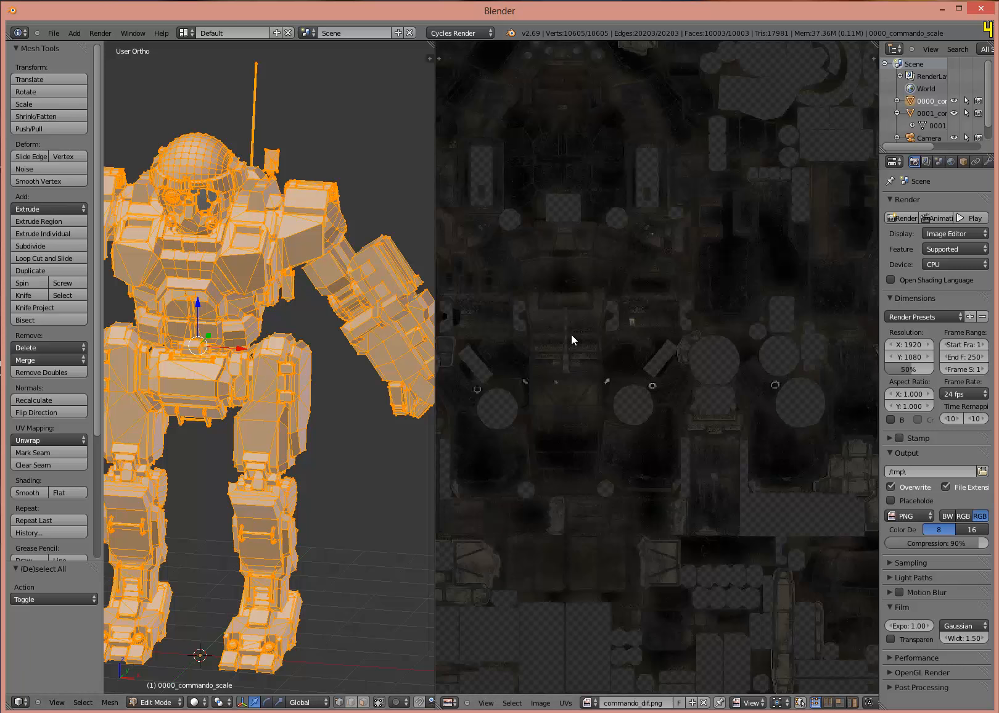
Step: Compare the texture with the UV layout, and return that area to the Node Editor to add an Image Texture node before the Diffuse BSDF
scroll(608, 330, down, 2)
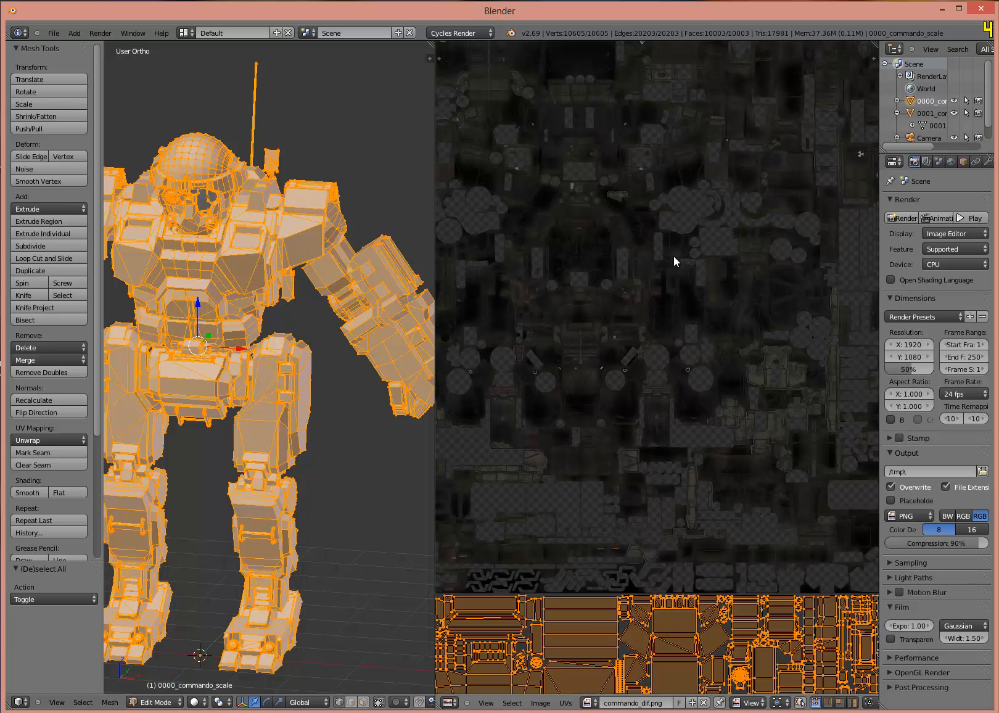
middle_drag(712, 254, 842, 350)
middle_drag(579, 384, 617, 286)
scroll(663, 282, down, 6)
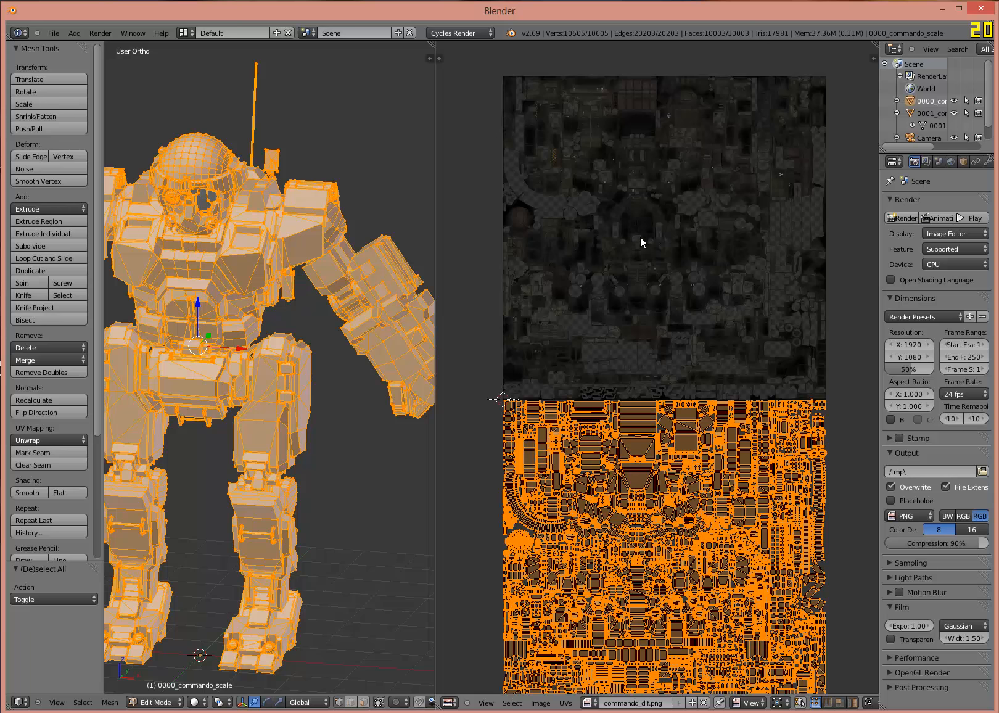
scroll(638, 257, down, 2)
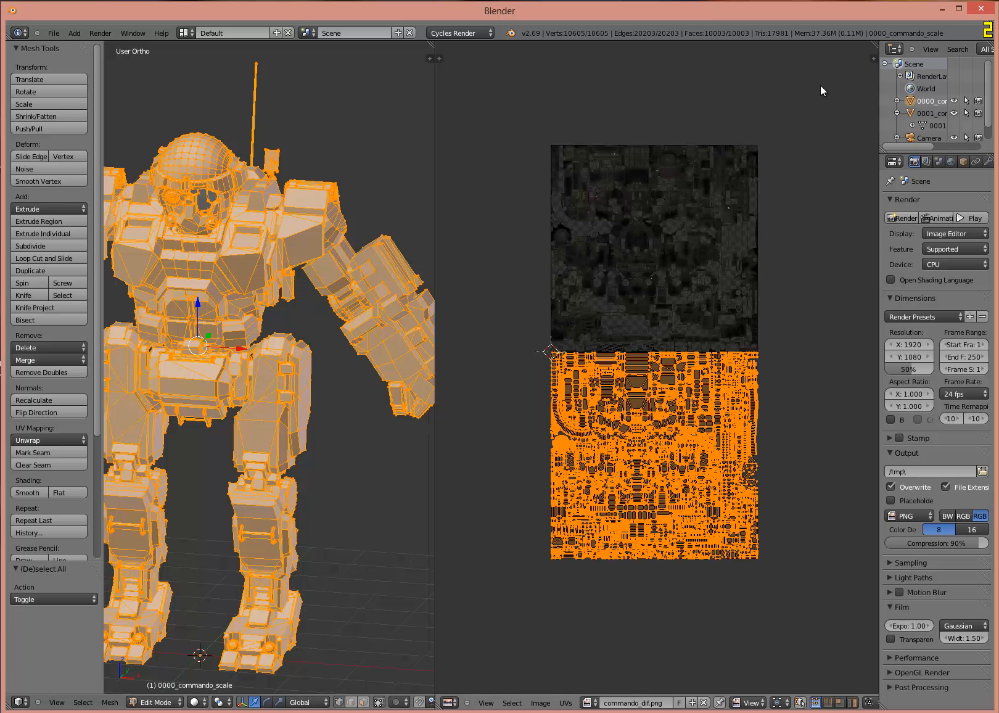
click(450, 702)
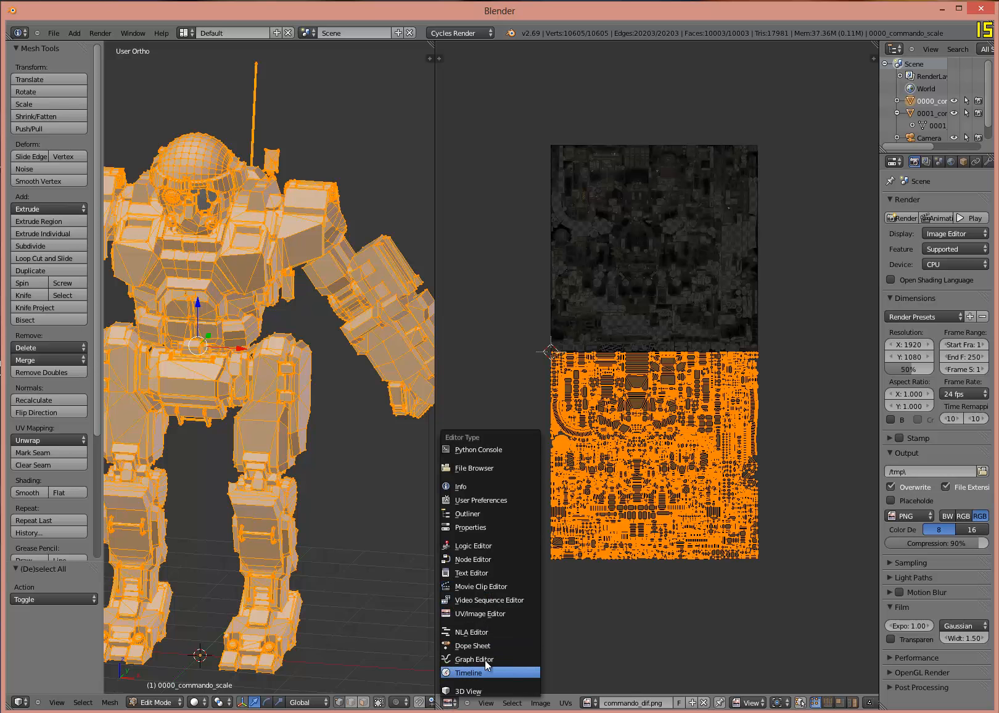
click(487, 559)
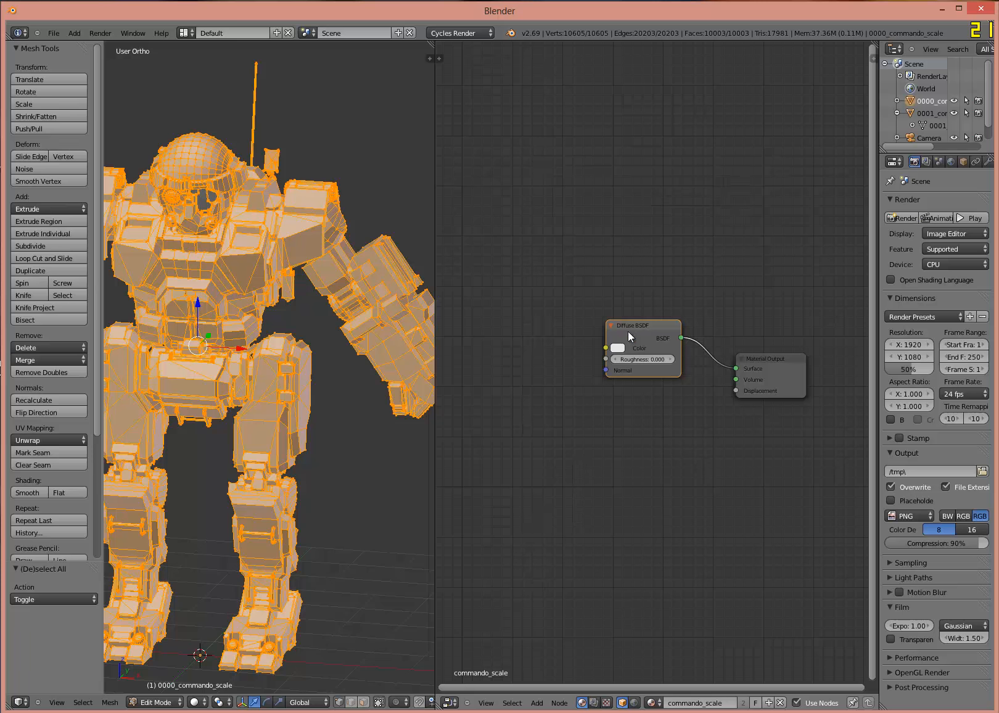
drag(629, 336, 642, 336)
key(shift+a)
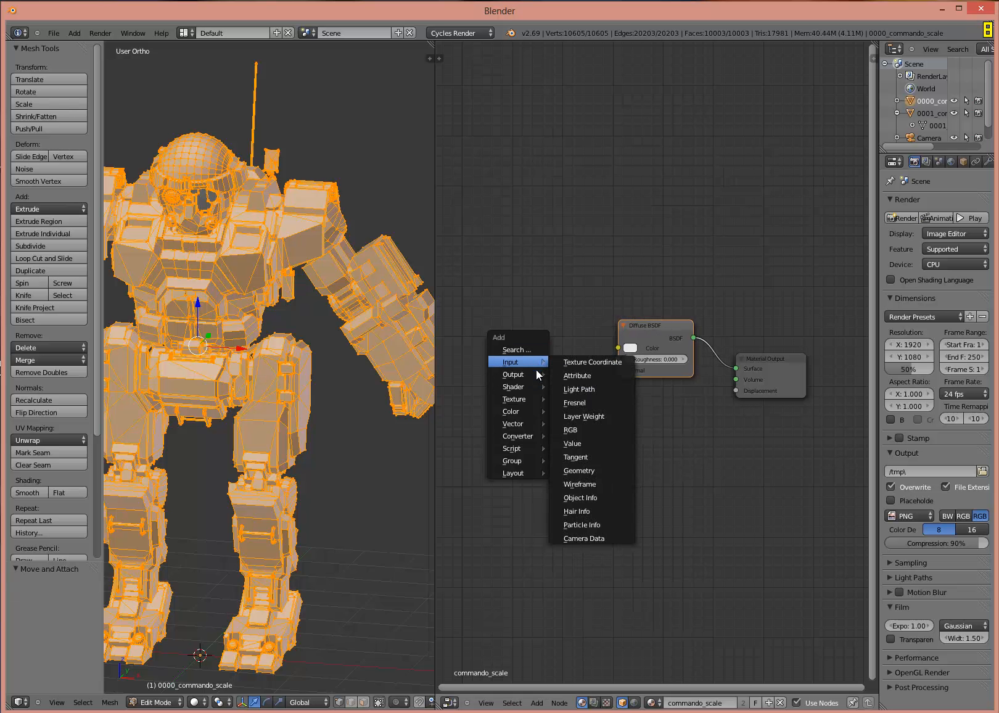
mouse_move(537, 400)
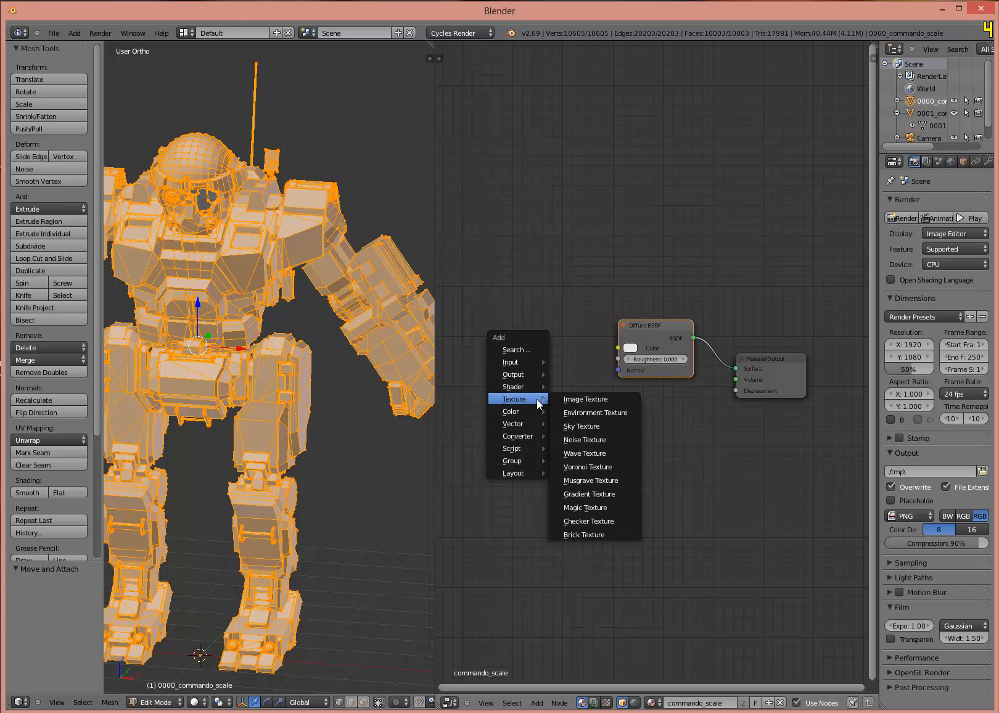
click(582, 399)
click(563, 329)
Step: Link the Image Texture's Color output to the Diffuse BSDF's Color input and space out the shader and output nodes
drag(577, 324, 663, 343)
drag(788, 359, 837, 360)
drag(681, 340, 724, 342)
Step: Assign the already loaded commando_dif.png to the Image Texture node and move the node closer to the Diffuse BSDF
click(561, 347)
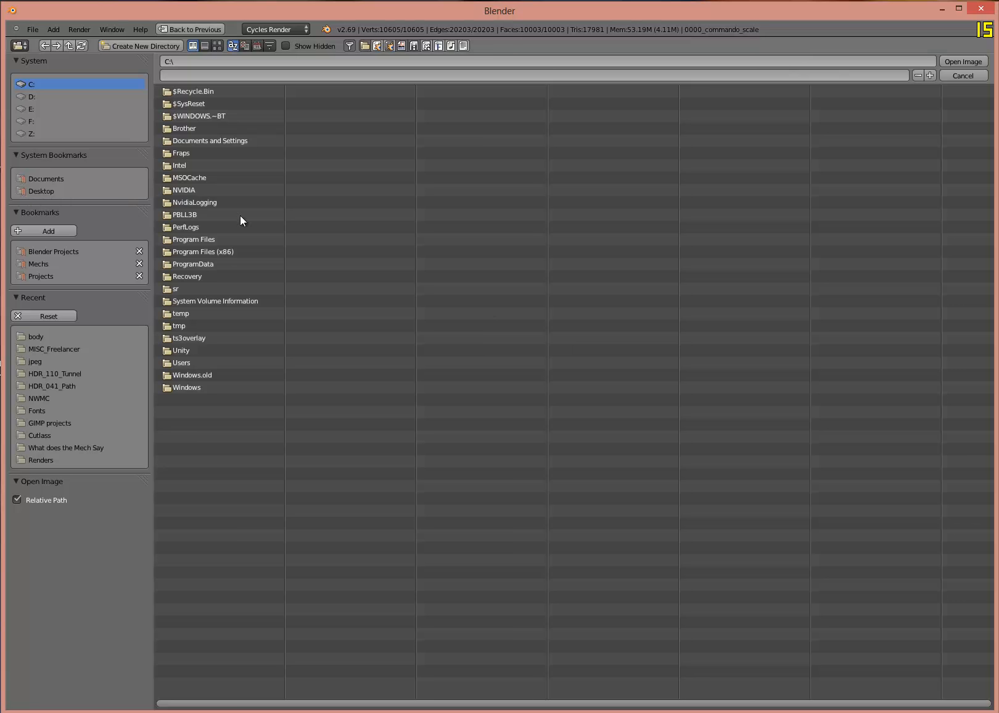
key(Escape)
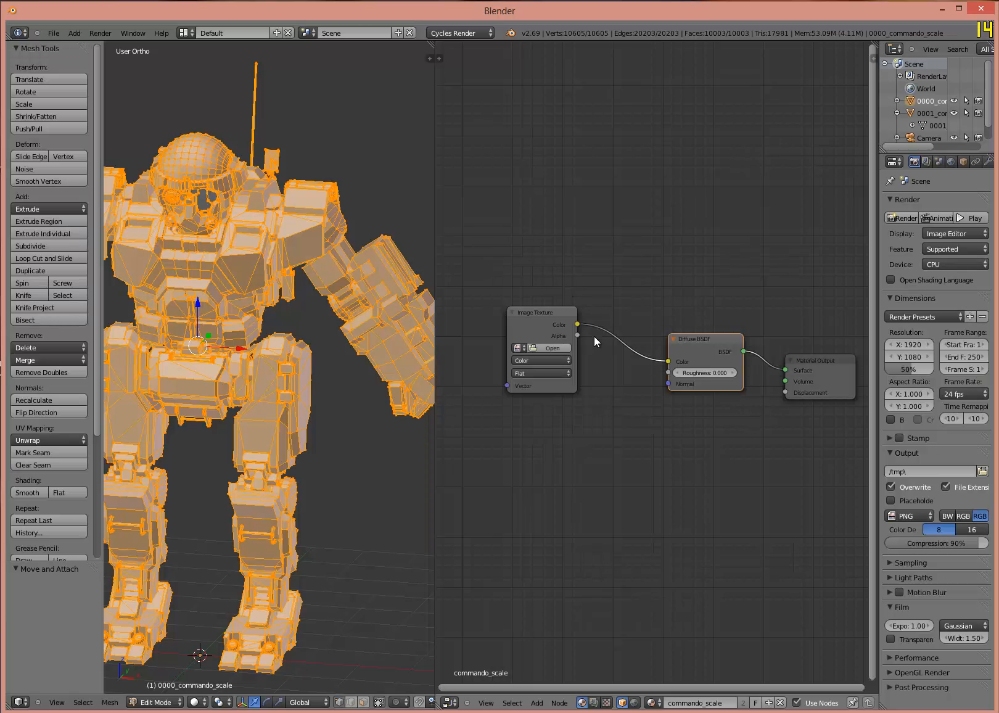
click(521, 348)
click(551, 364)
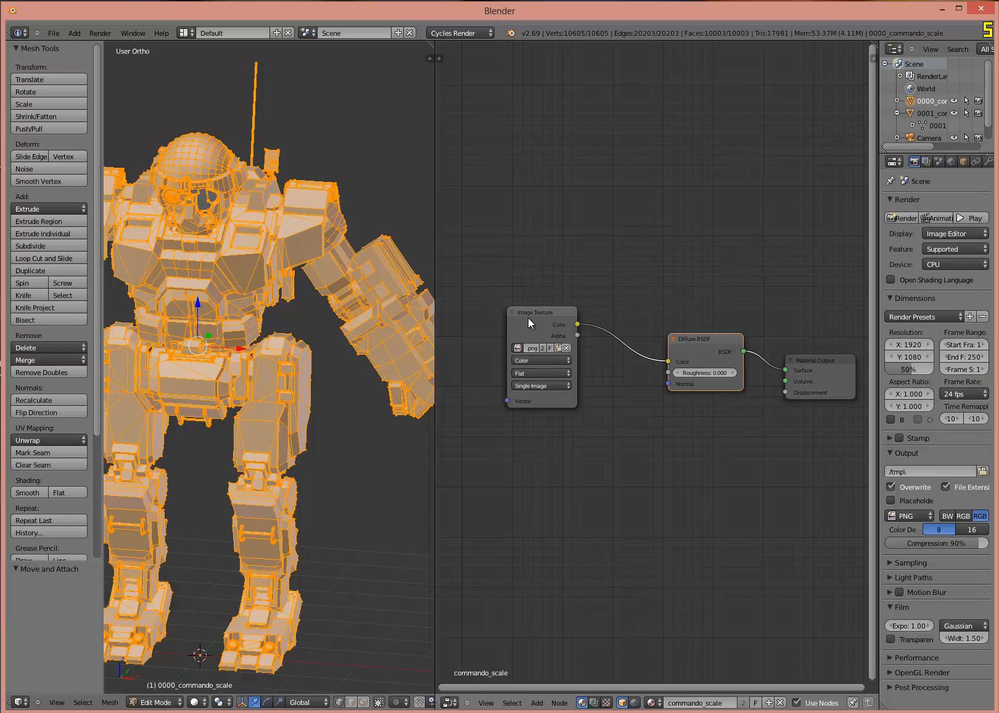
drag(528, 318, 584, 317)
Step: Add a Texture Coordinate node and link its UV output to the Image Texture's Vector input
key(shift+a)
mouse_move(517, 371)
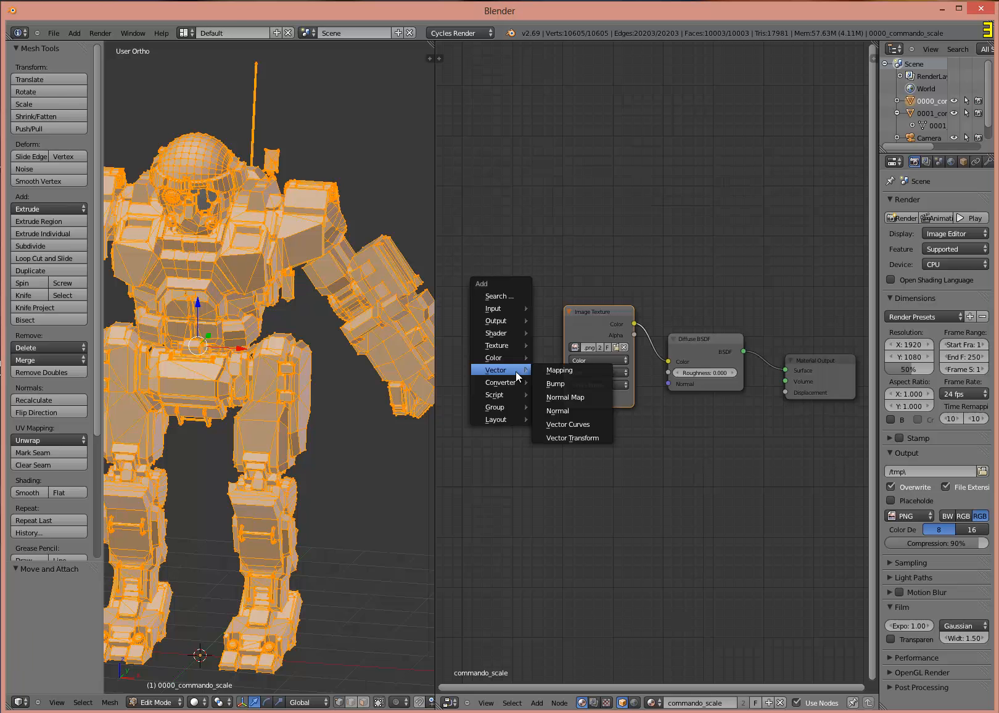
mouse_move(516, 325)
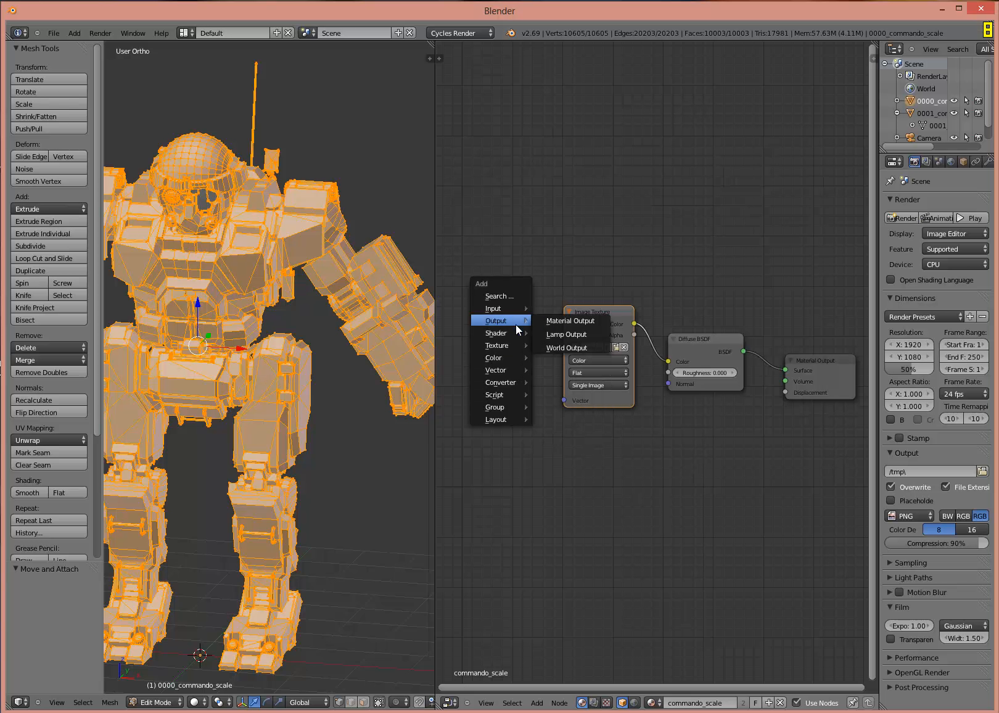
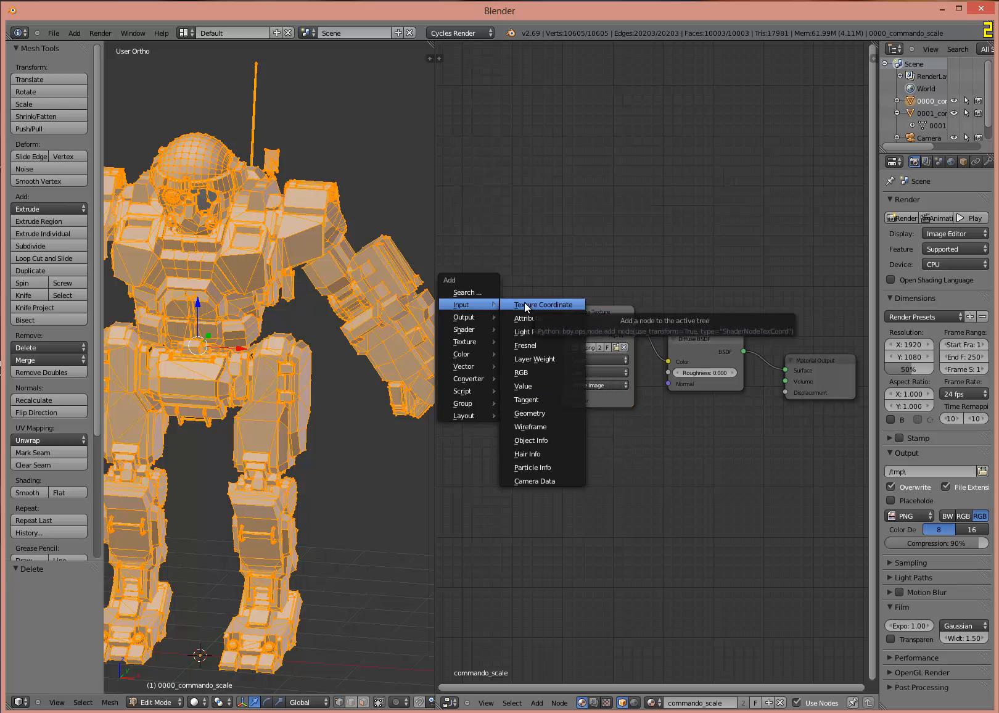
click(524, 303)
click(447, 331)
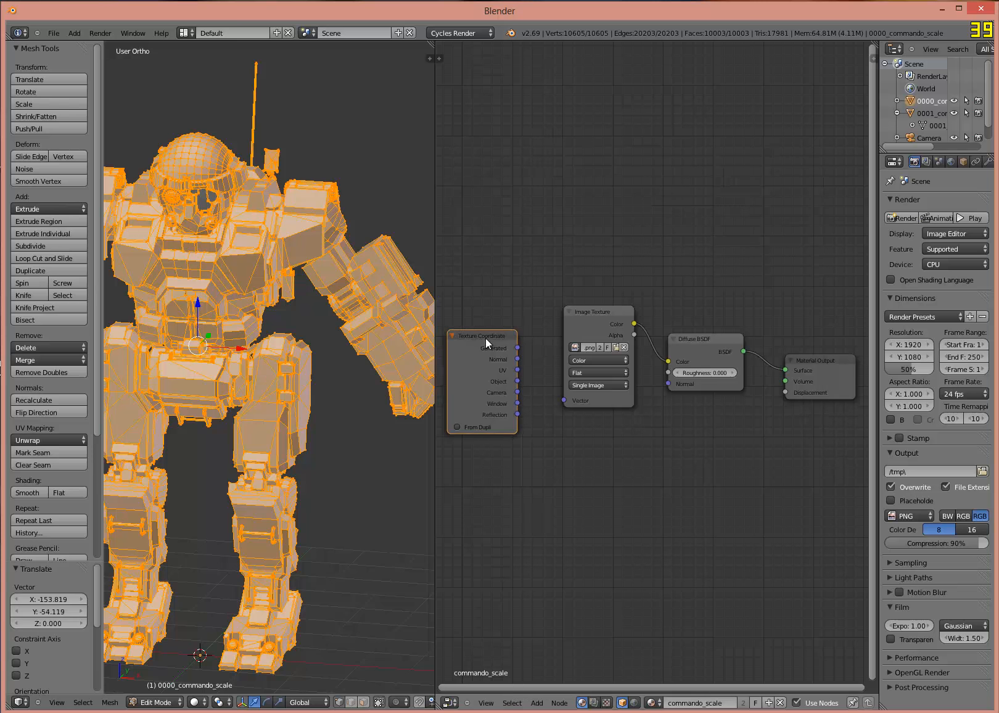
drag(518, 371, 563, 401)
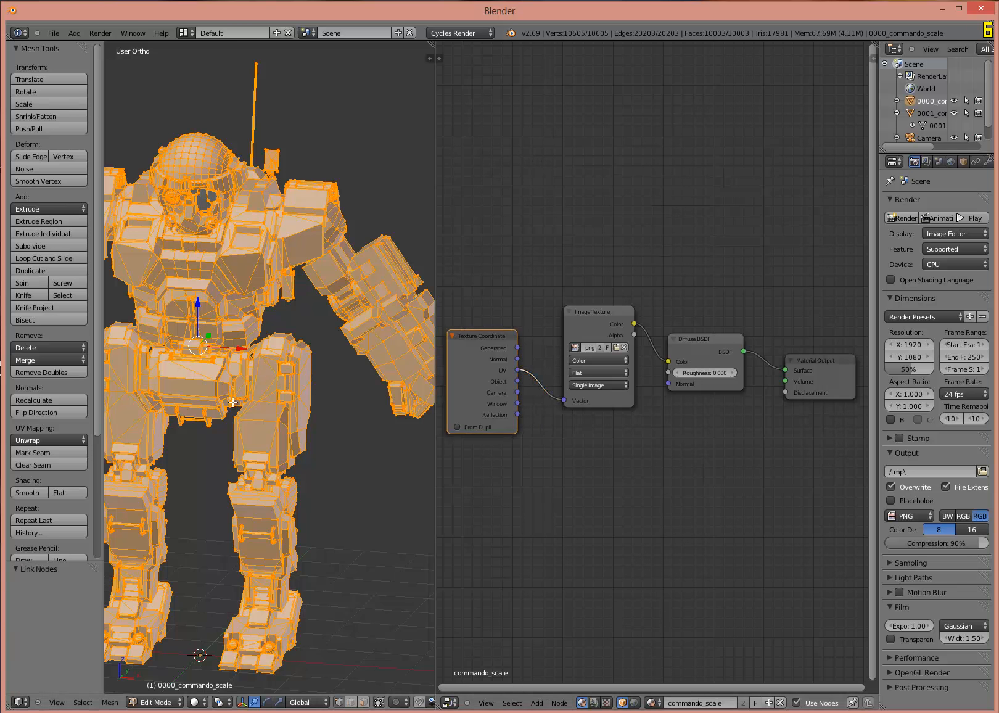
Step: Return to Object Mode, and set the 3D view to Material shading and widen it
key(Tab)
middle_drag(239, 462, 268, 418)
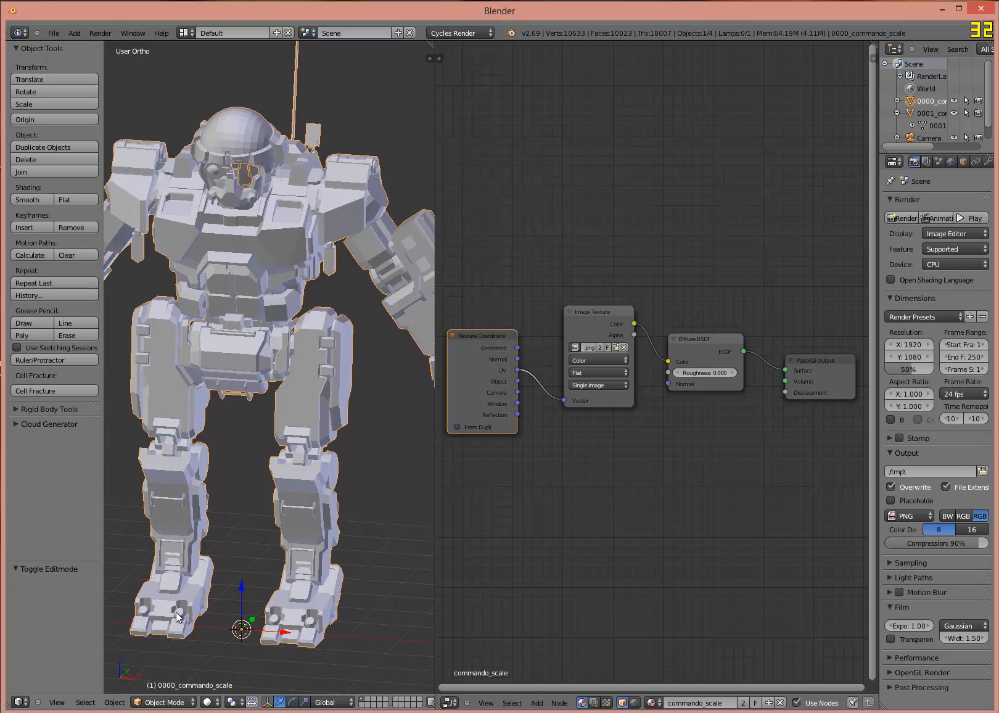
click(211, 701)
click(227, 636)
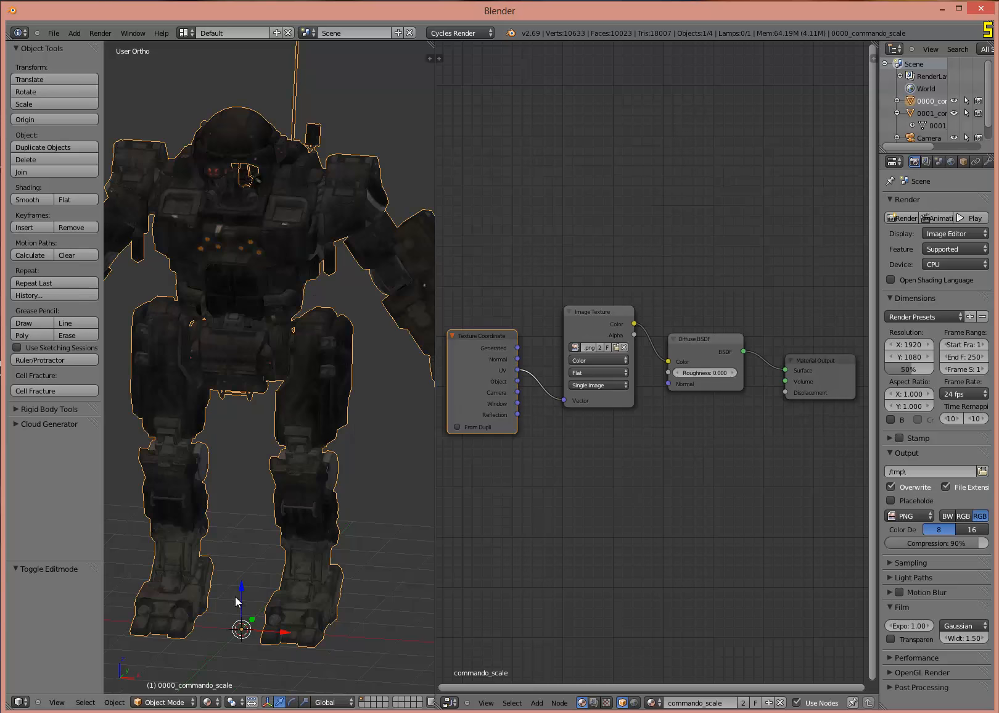
mouse_move(244, 290)
middle_down()
mouse_move(249, 344)
mouse_move(262, 302)
middle_up()
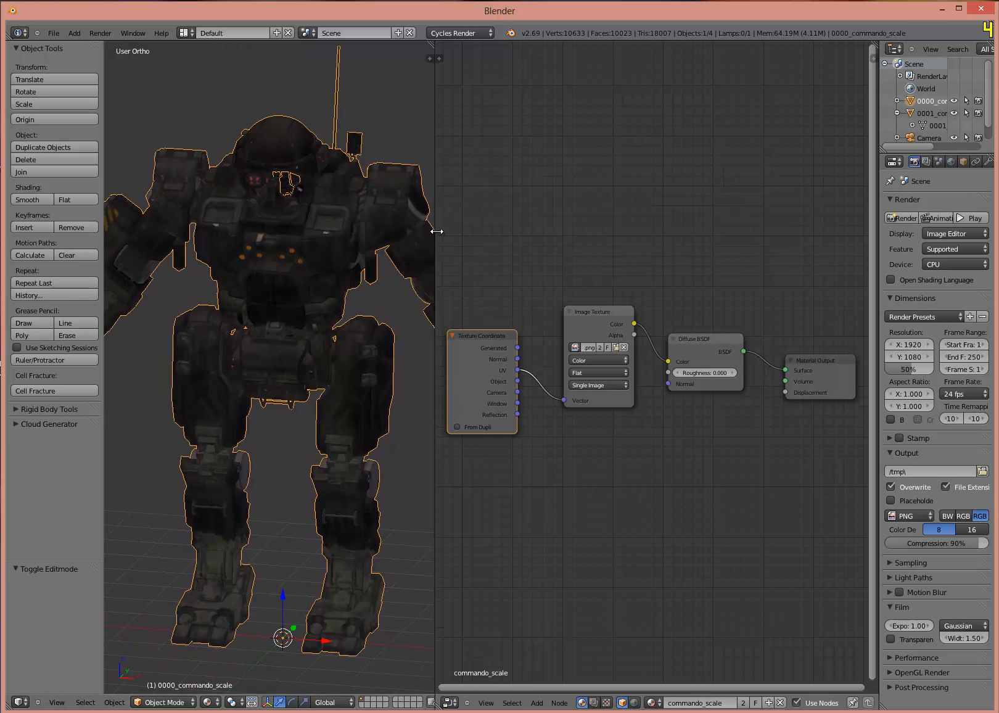
drag(433, 230, 518, 230)
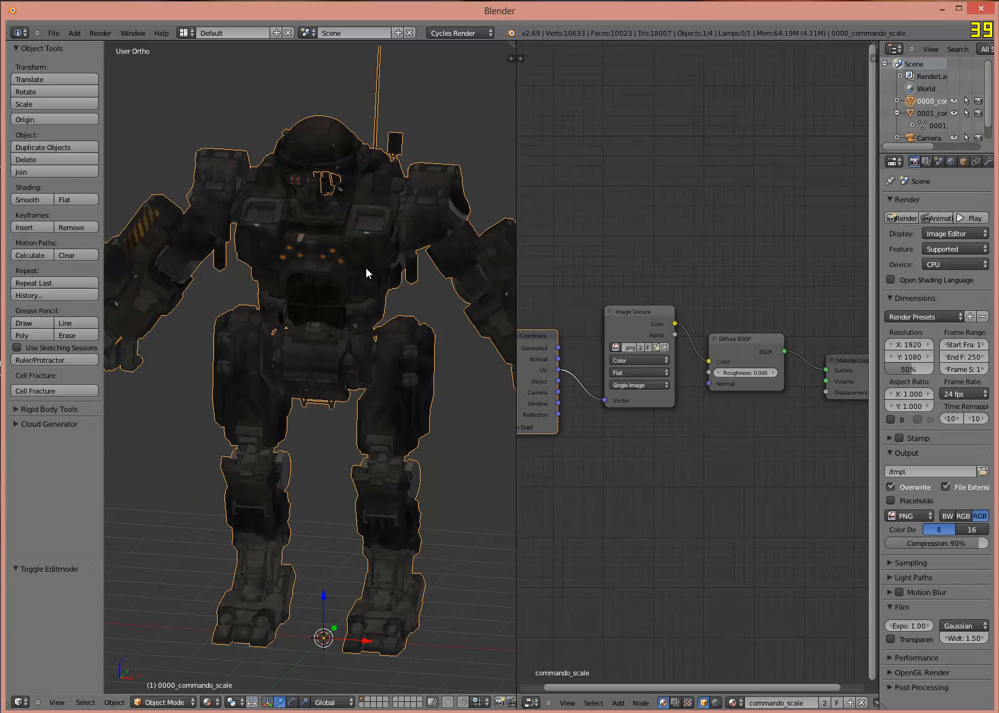
Step: Select the cockpit glass 0001_commando_scale and widen the outliner and properties areas
middle_drag(384, 245, 331, 235)
right_click(344, 218)
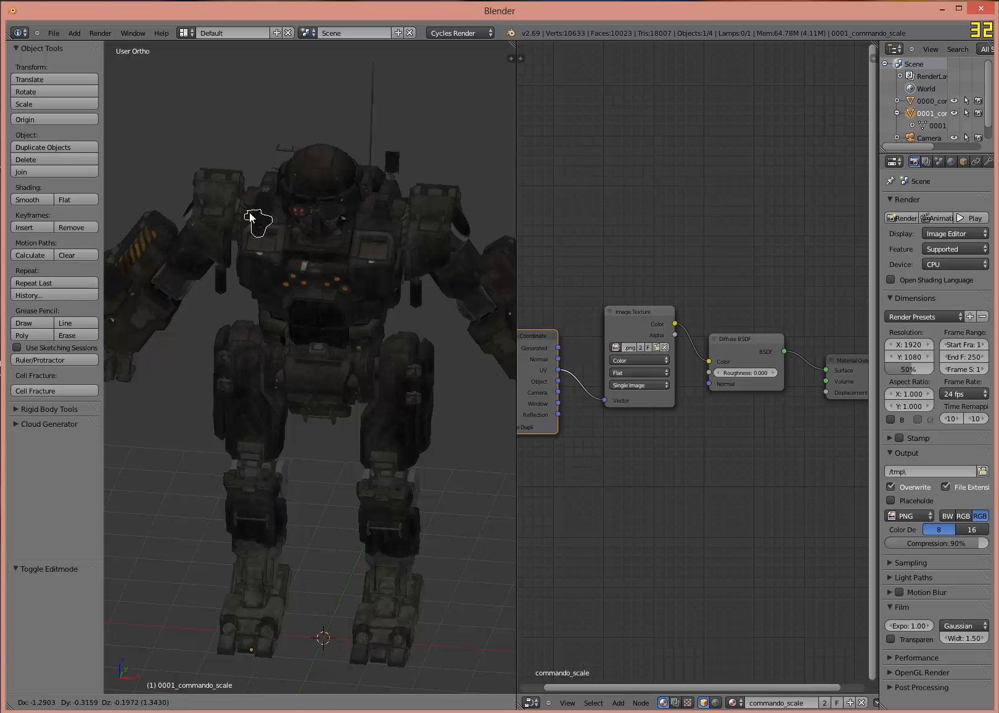
scroll(323, 222, up, 5)
scroll(330, 216, up, 5)
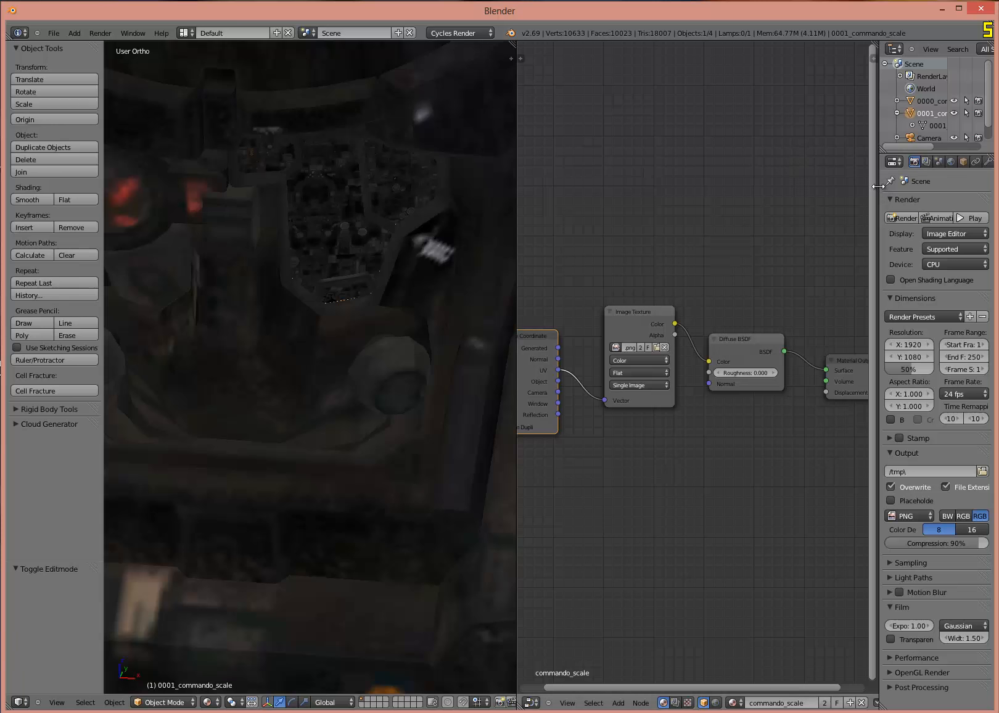
drag(869, 190, 842, 191)
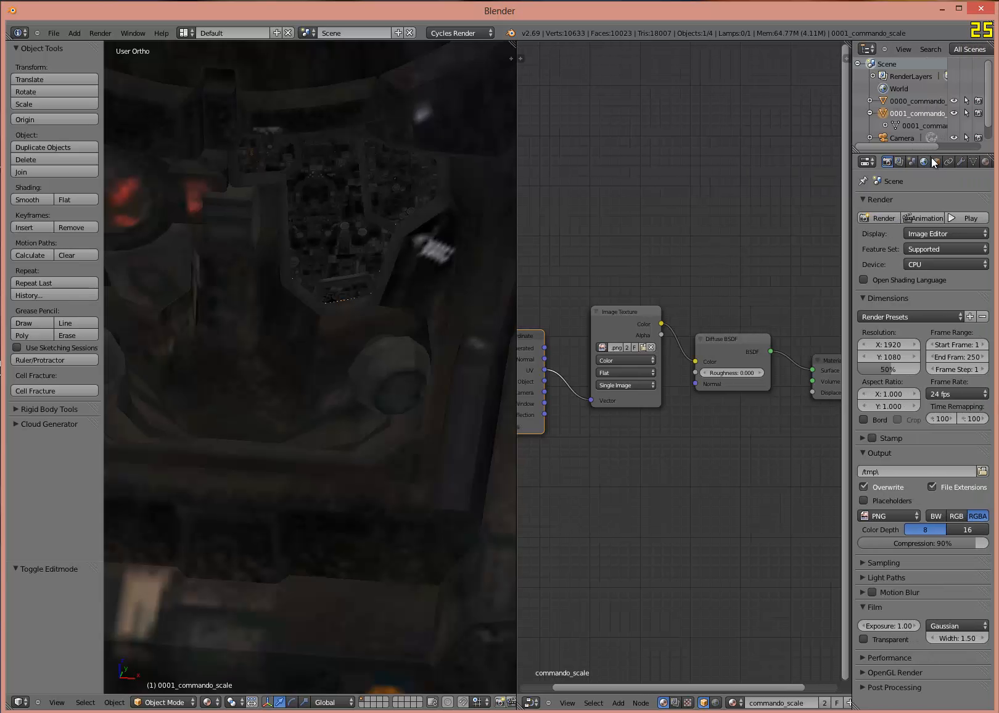
Step: Replace the cockpit glass's shared commando_scale material with a new material named Commando_glass
click(939, 162)
click(985, 161)
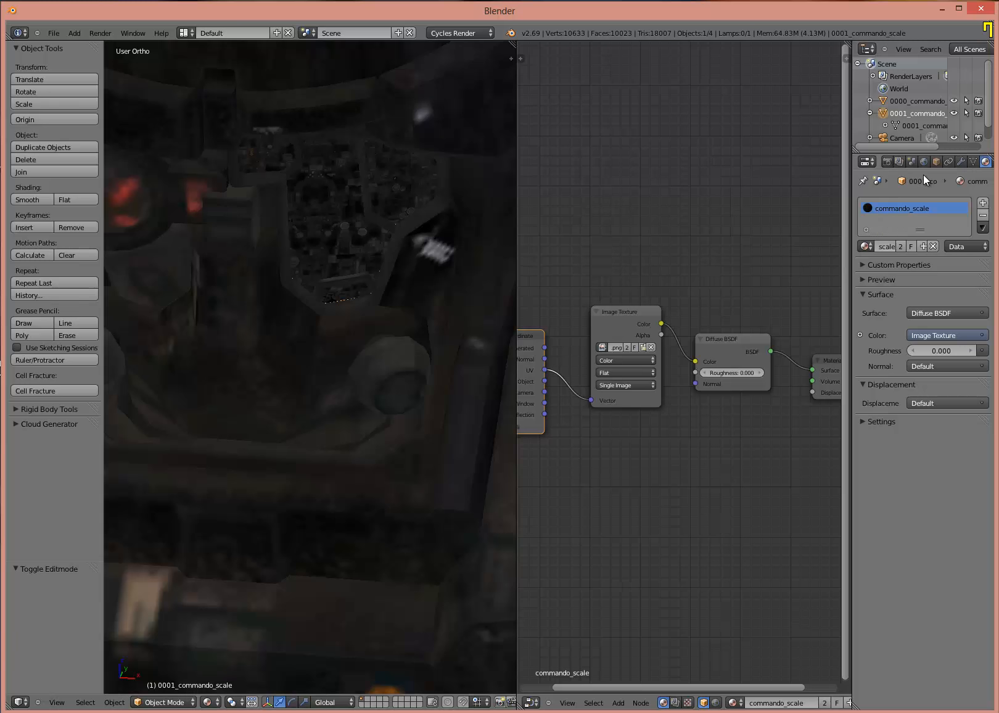
click(932, 246)
click(905, 246)
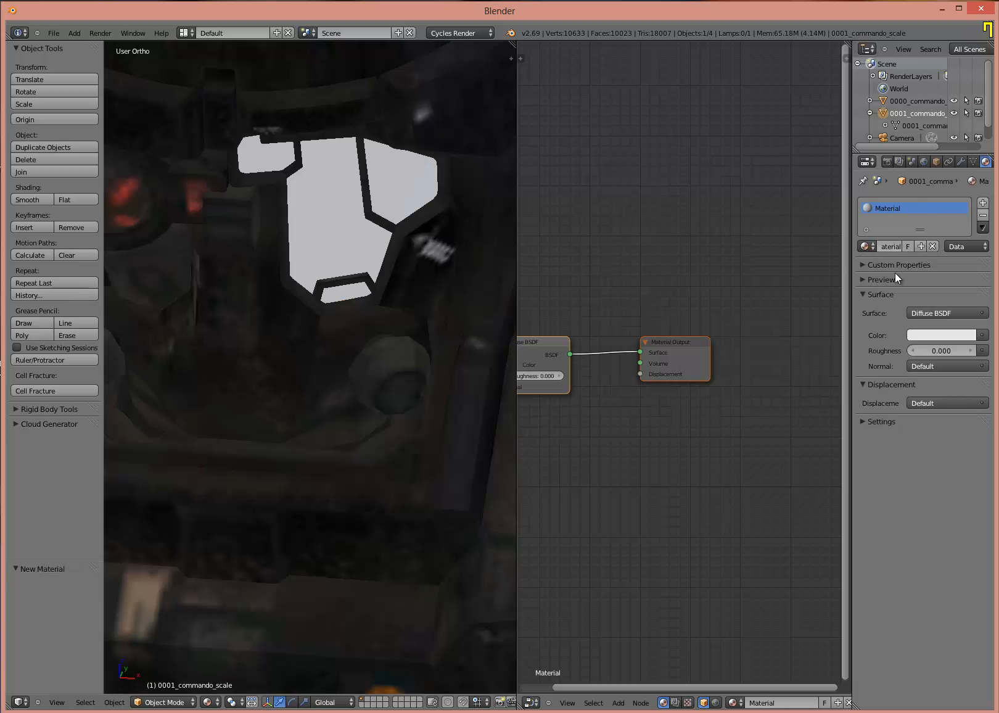
click(889, 248)
text(commando_glass)
key(Return)
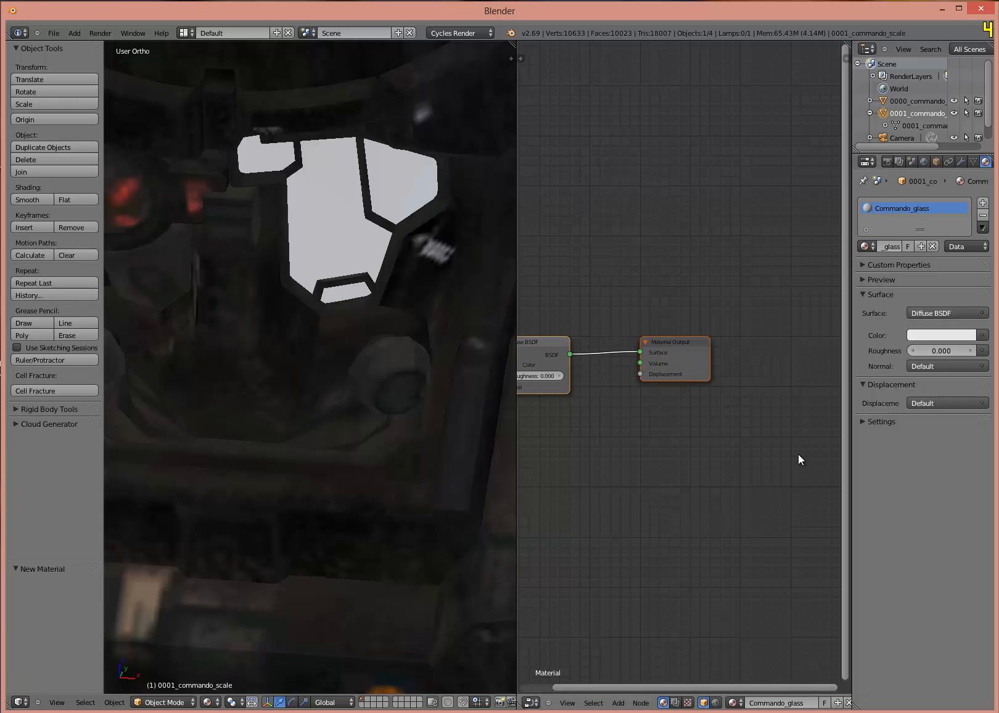
Step: Spread out the glass material's existing nodes, and add an Image Texture node with its Color output linked to the Diffuse BSDF's Color input
drag(695, 340, 838, 339)
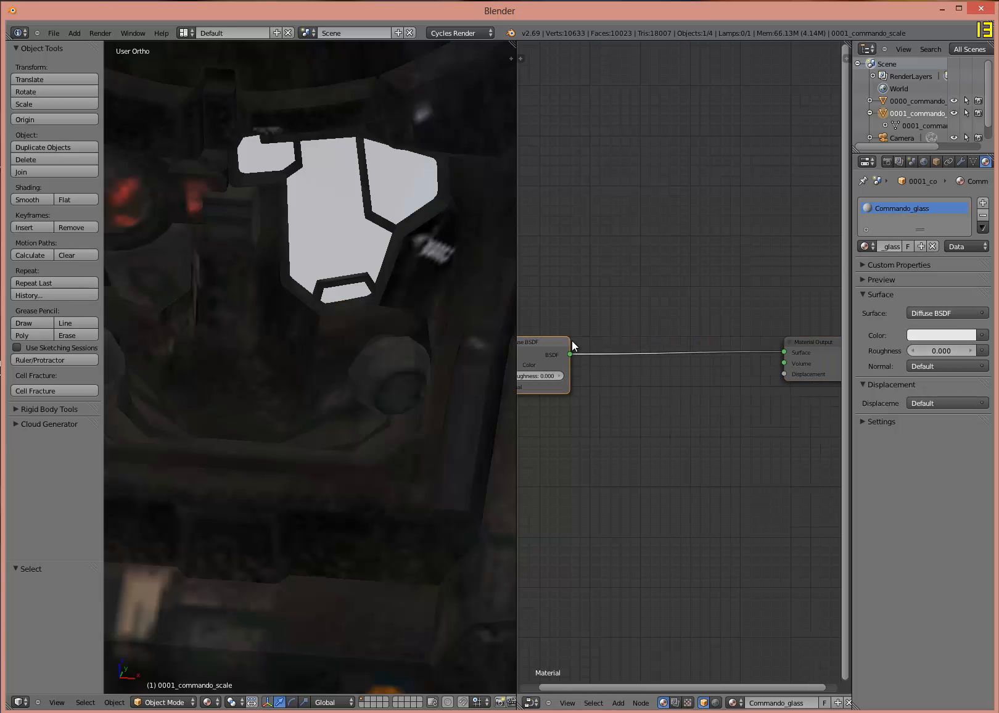
drag(573, 345, 746, 339)
key(shift+a)
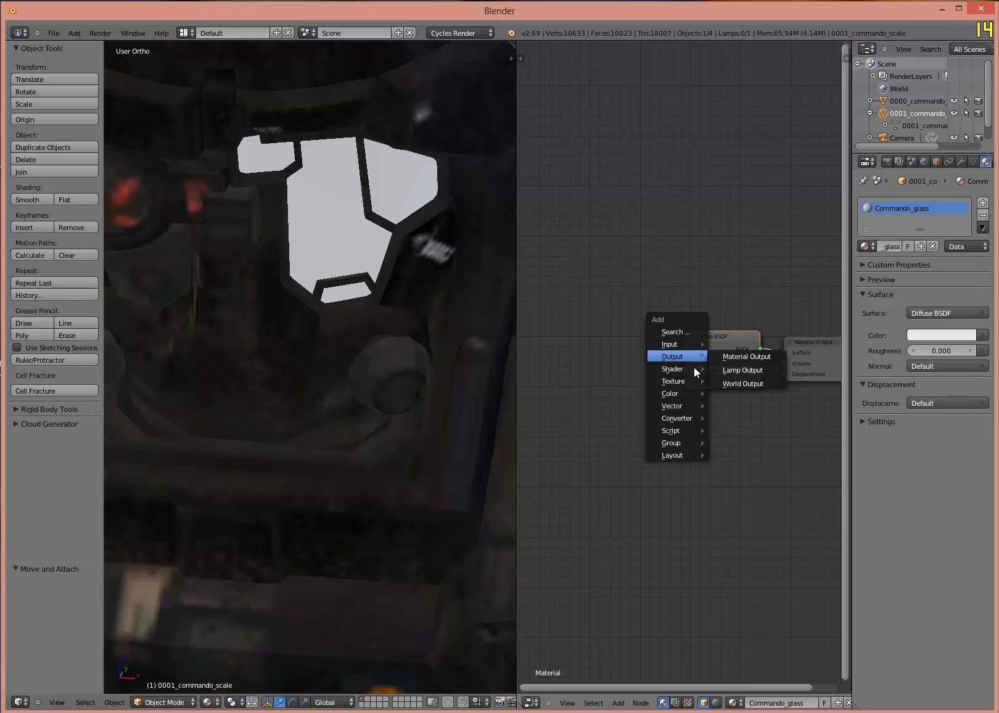
mouse_move(697, 381)
click(749, 383)
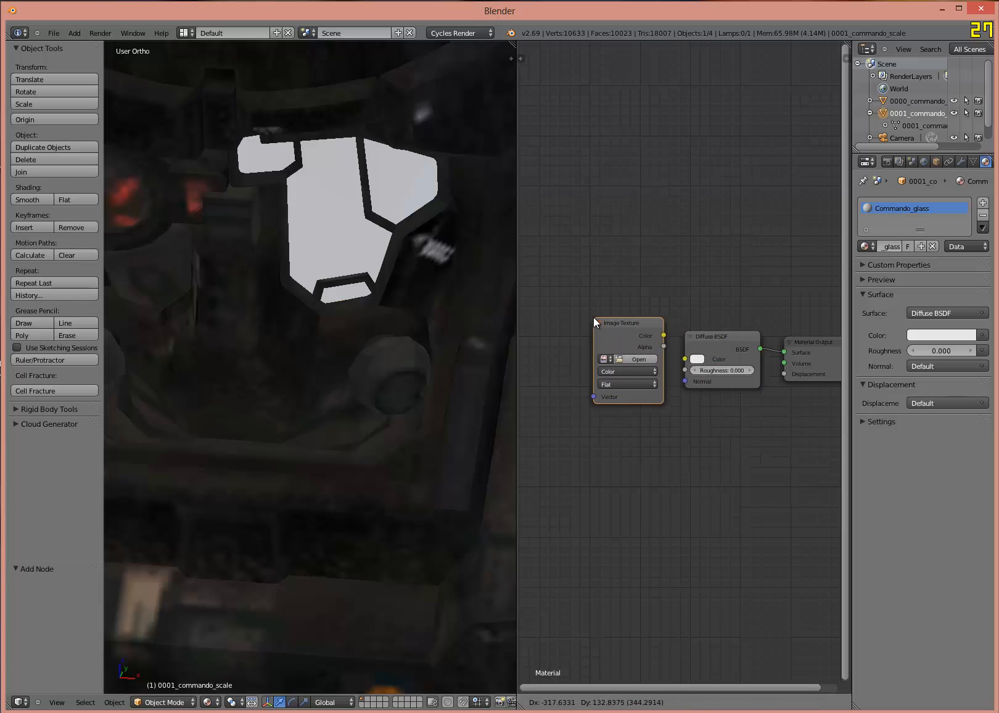
click(661, 334)
drag(663, 335, 685, 359)
Step: Load commando_window_dif.png from Mechs\Objects.Dec2013\Objects\mechs\commando\body into the glass material's Image Texture node
click(638, 358)
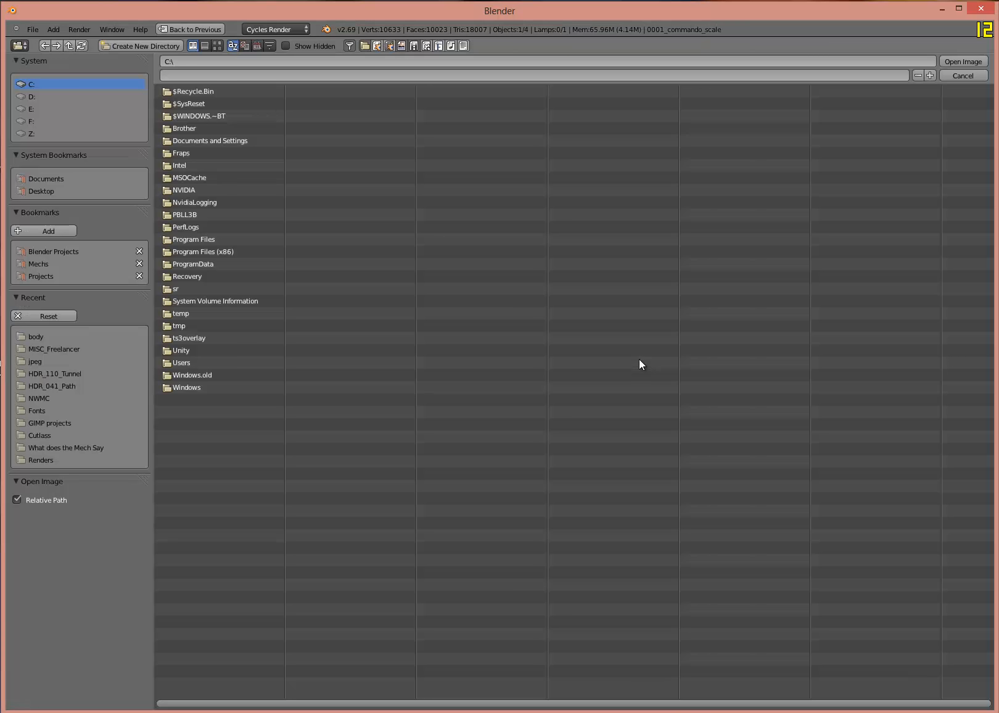
click(39, 264)
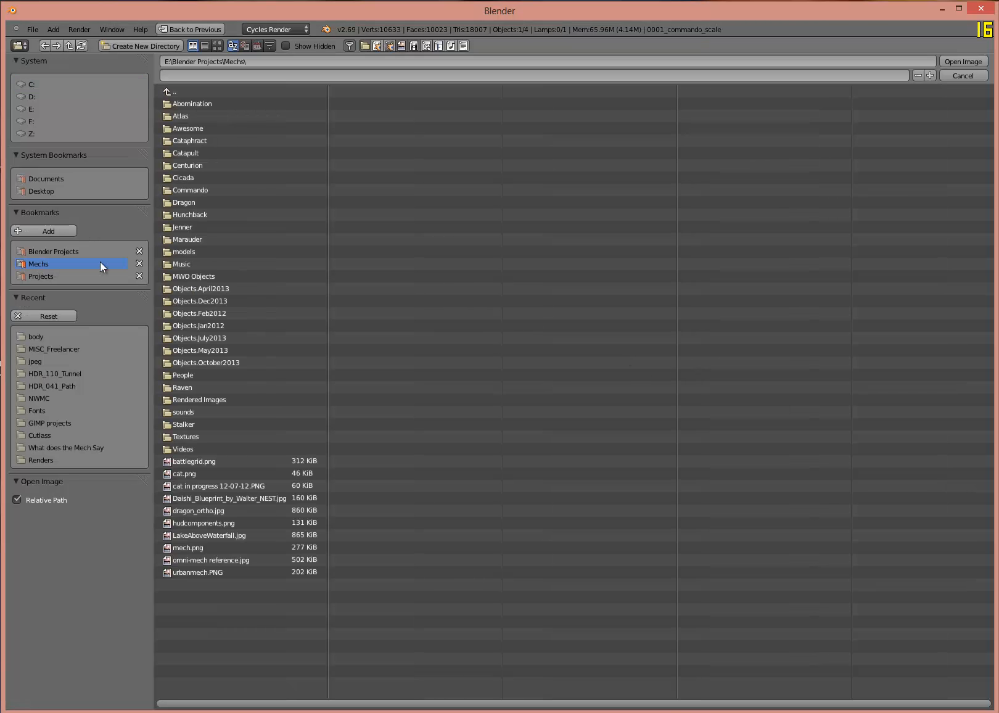
click(211, 301)
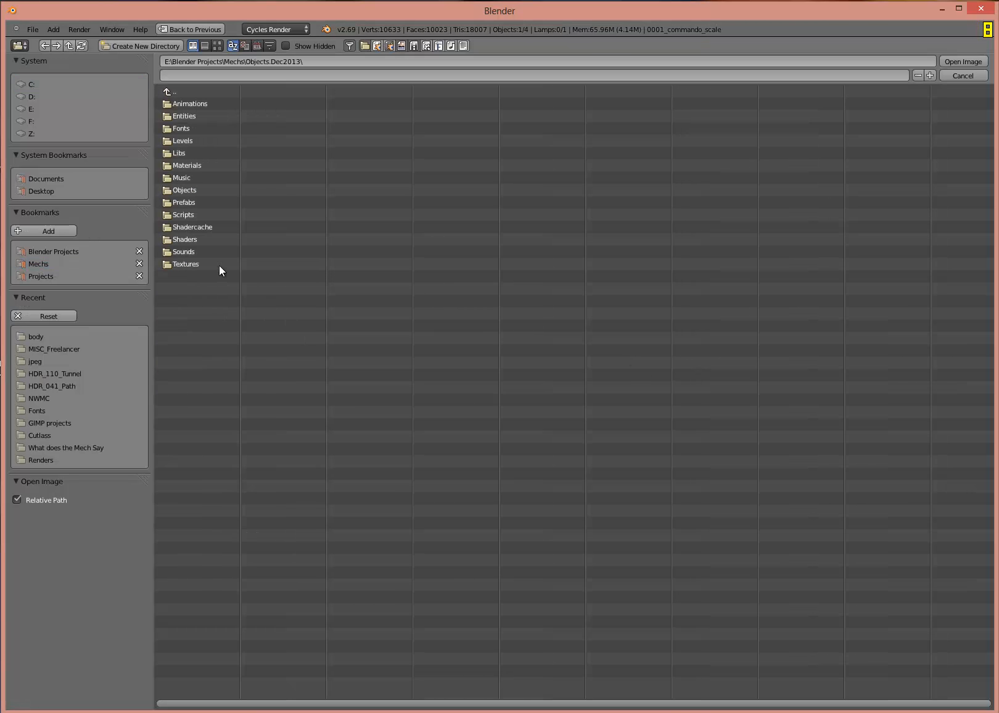
click(181, 190)
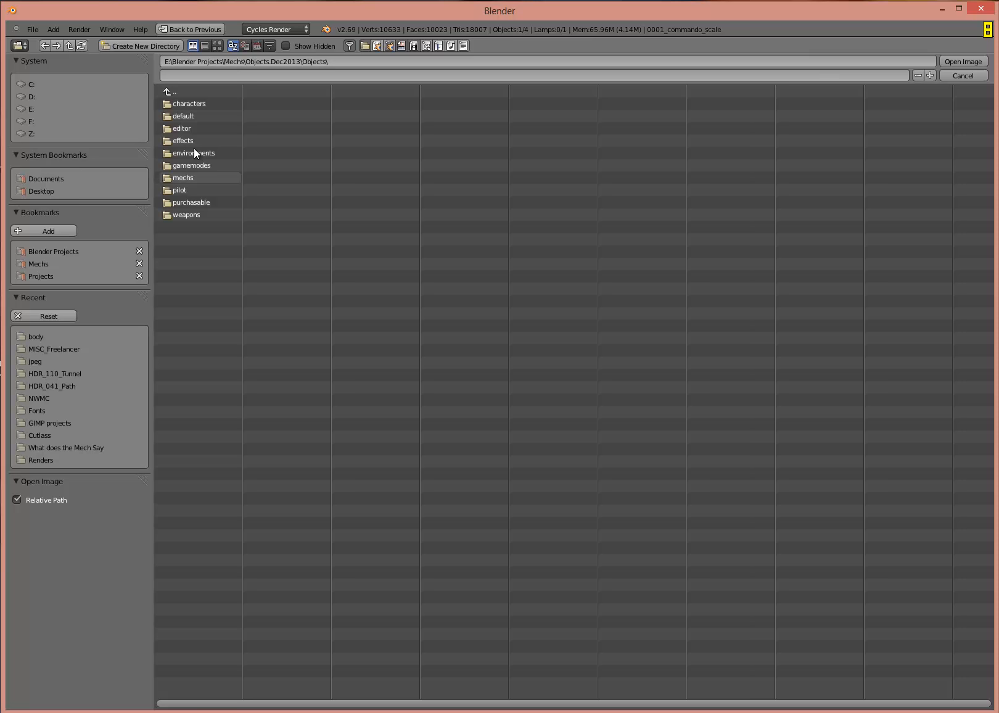
click(189, 180)
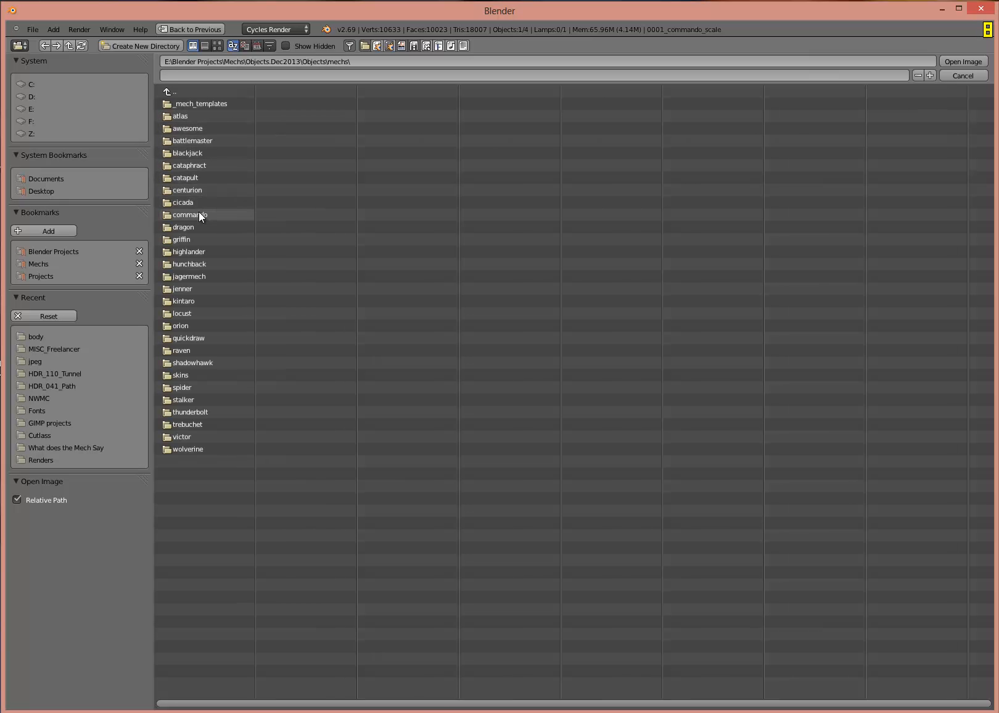
click(198, 214)
click(191, 103)
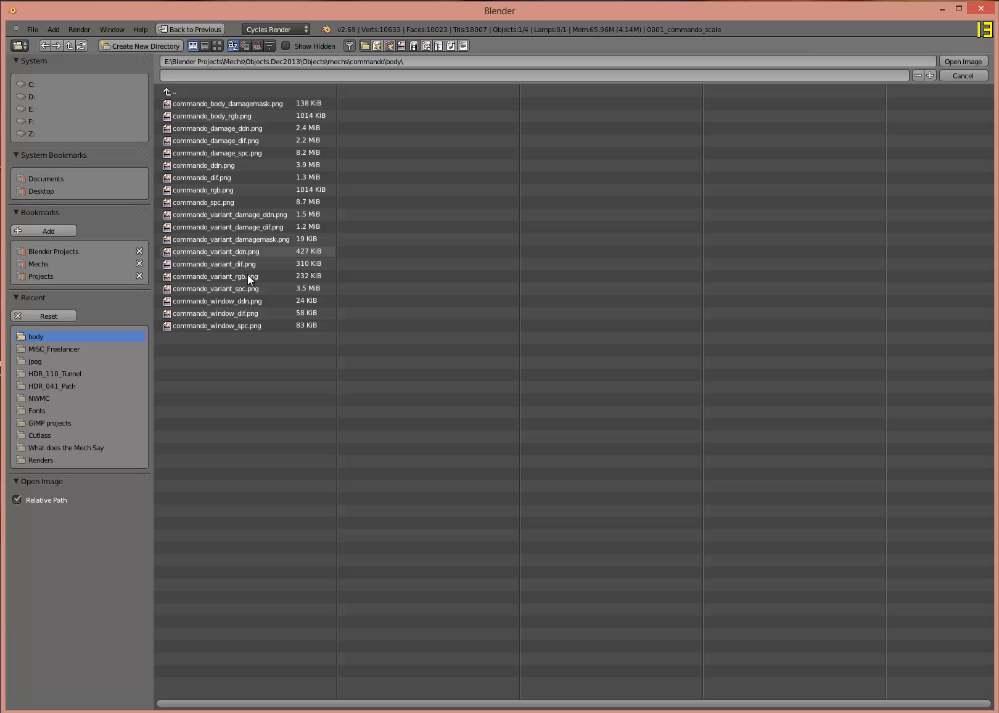
double_click(242, 312)
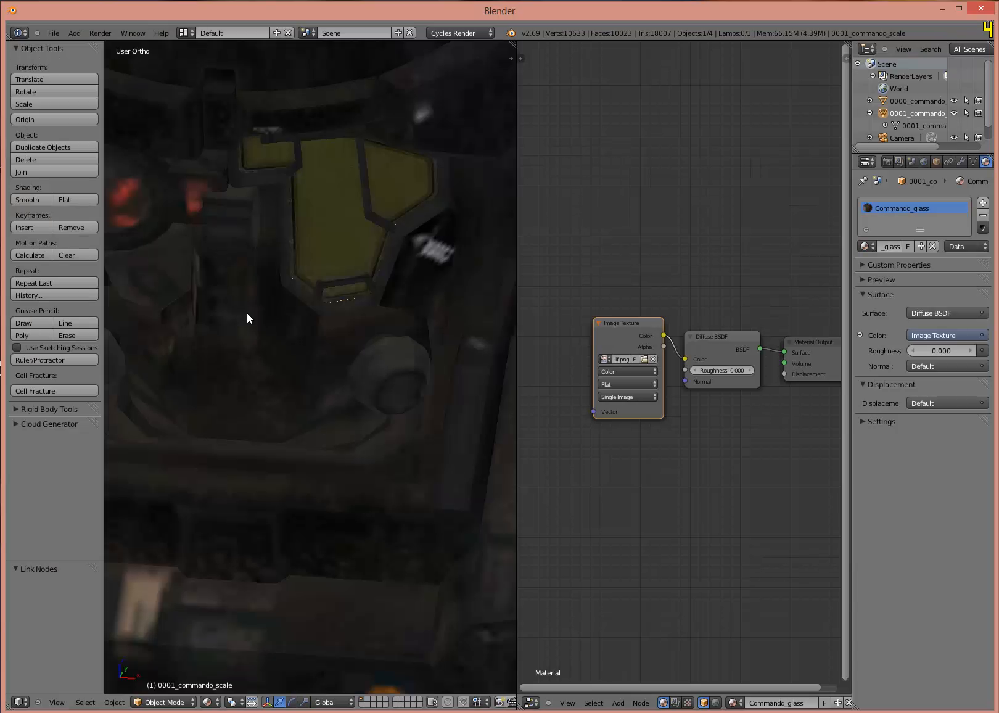
Step: View the whole mech and move the glass material's Image Texture node slightly higher
scroll(333, 198, down, 6)
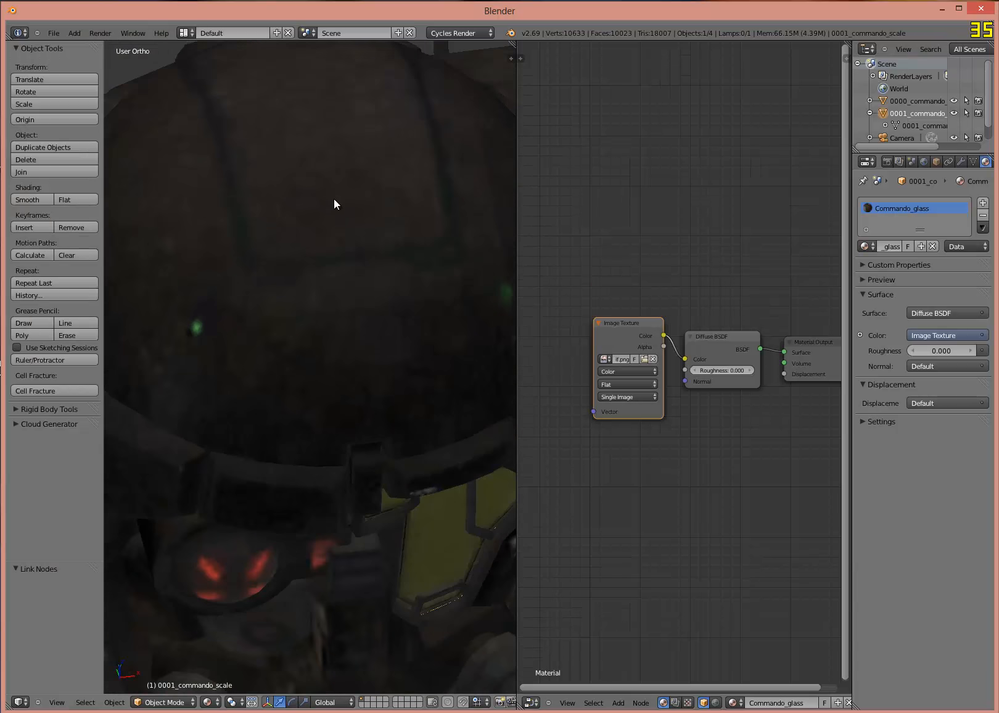
scroll(333, 240, down, 4)
middle_drag(377, 344, 334, 323)
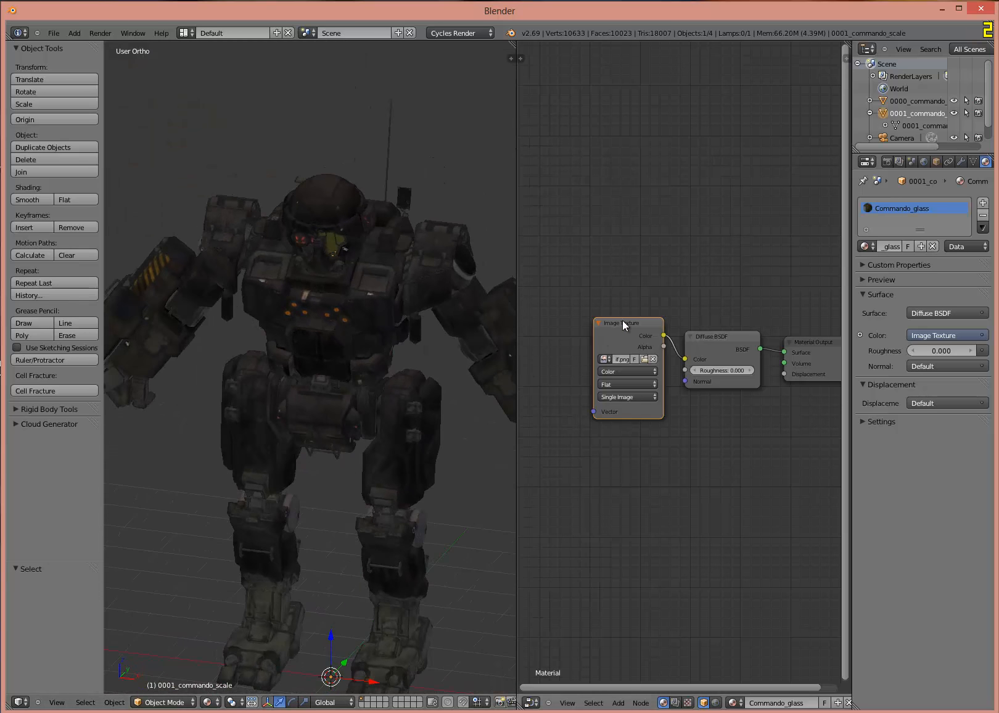
drag(622, 320, 607, 289)
Step: Select the mech body 0000_commando_scale and move its Image Texture and Diffuse BSDF nodes up to make room
right_click(358, 331)
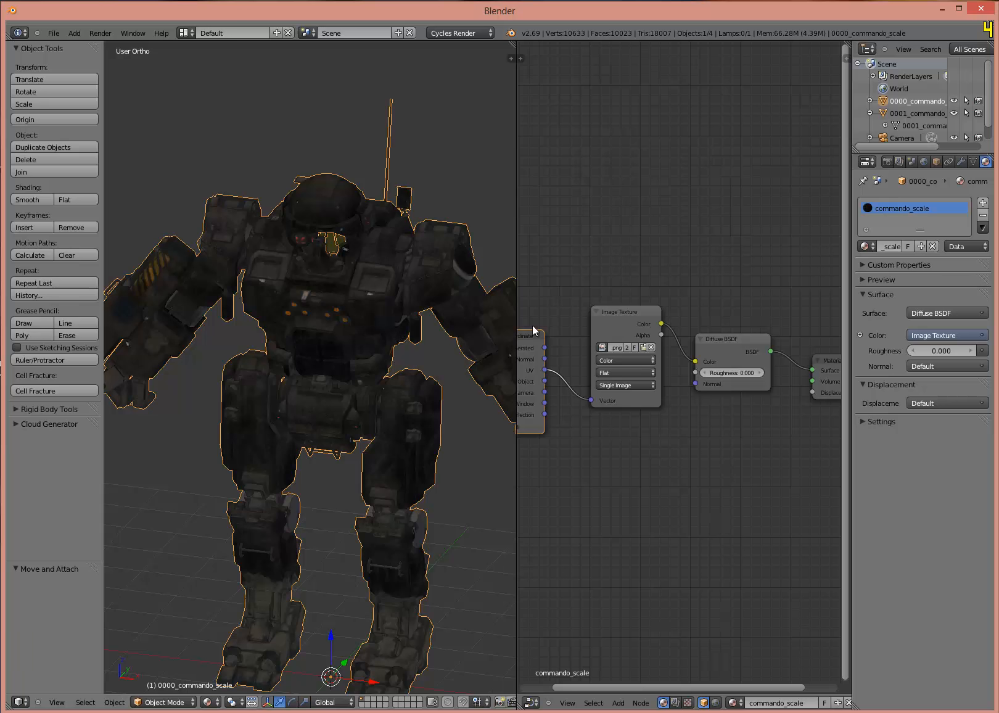
drag(620, 312, 607, 272)
drag(714, 336, 712, 311)
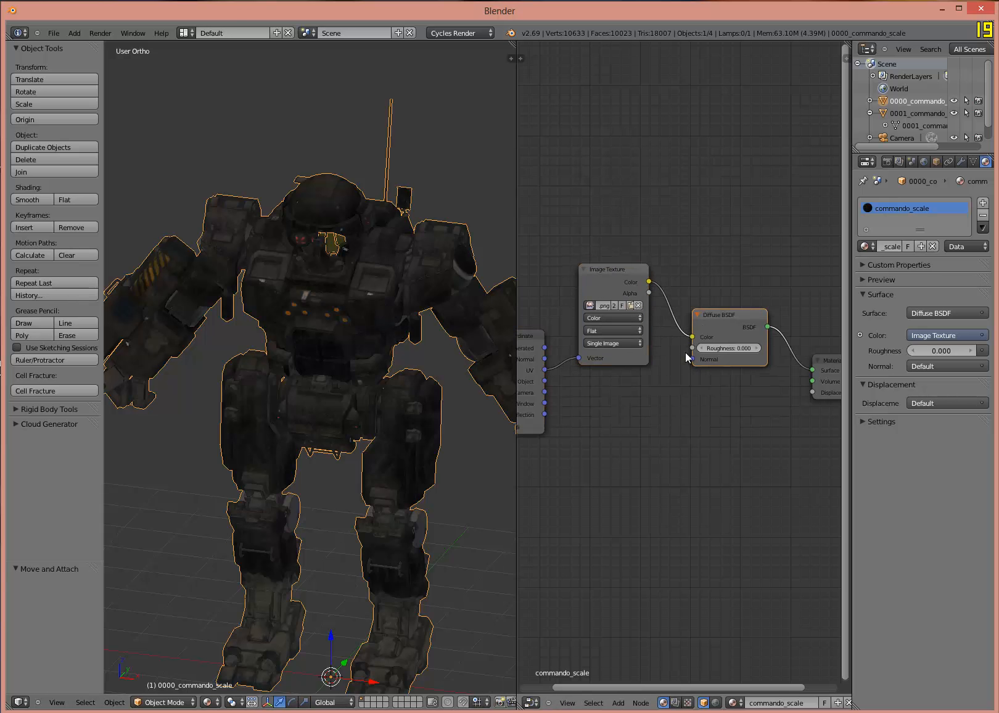
Step: Add a second Image Texture node beneath the body's existing one and place a duplicate of it directly below
key(shift+a)
mouse_move(602, 430)
click(734, 431)
click(587, 392)
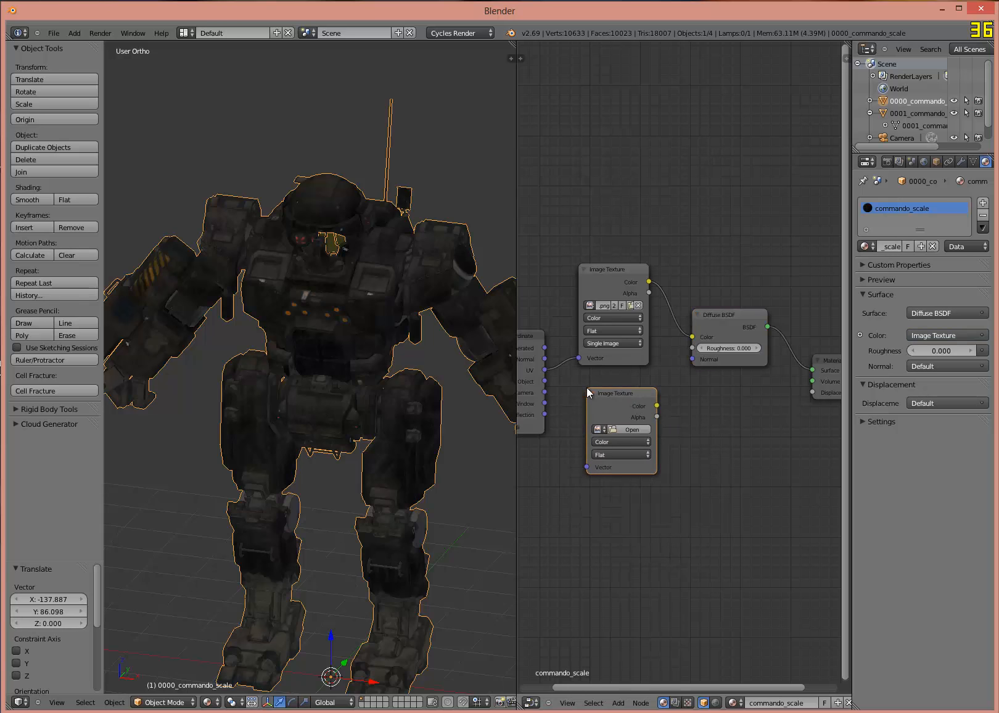
key(shift+a)
key(Escape)
key(shift+d)
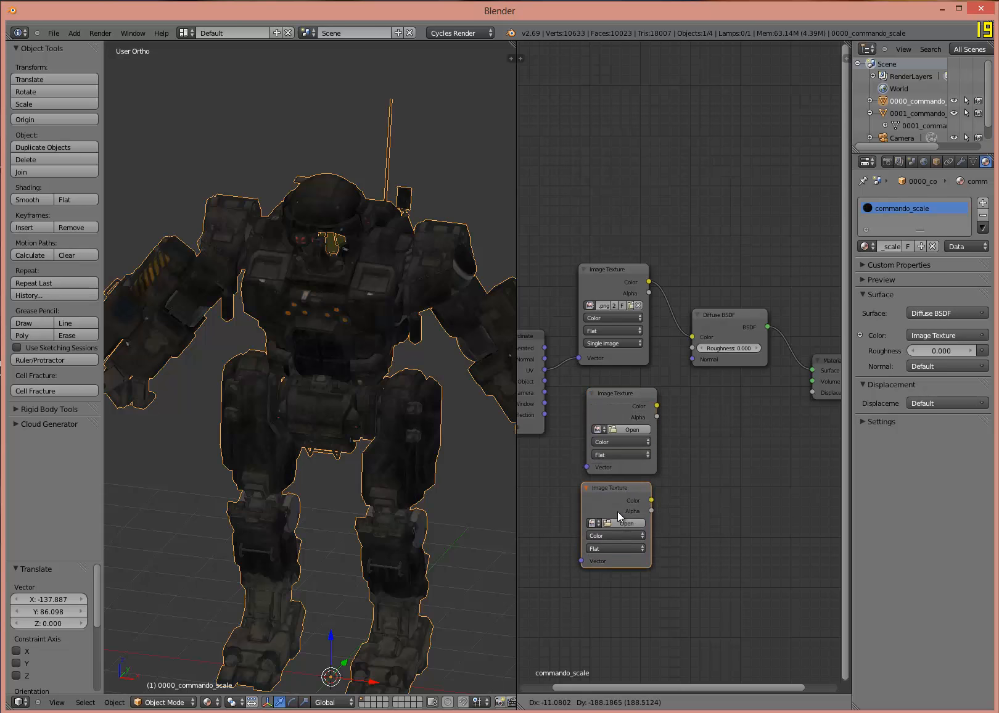
click(620, 513)
Step: Start opening an image for the middle Image Texture node and go to the bookmarked Mechs folder
click(629, 429)
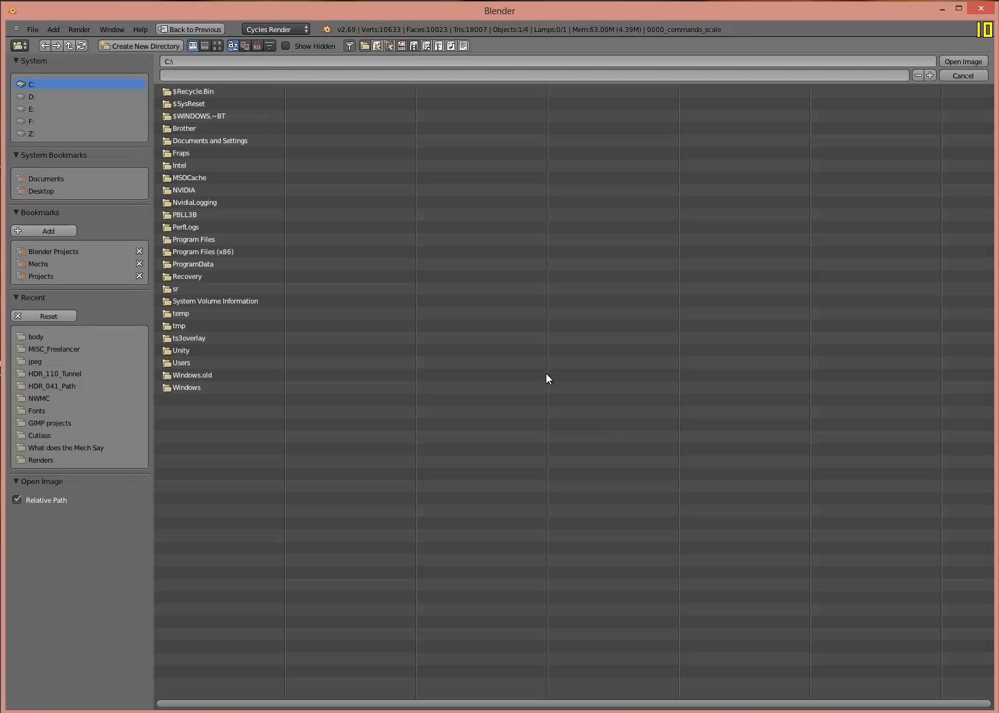
click(45, 267)
click(192, 192)
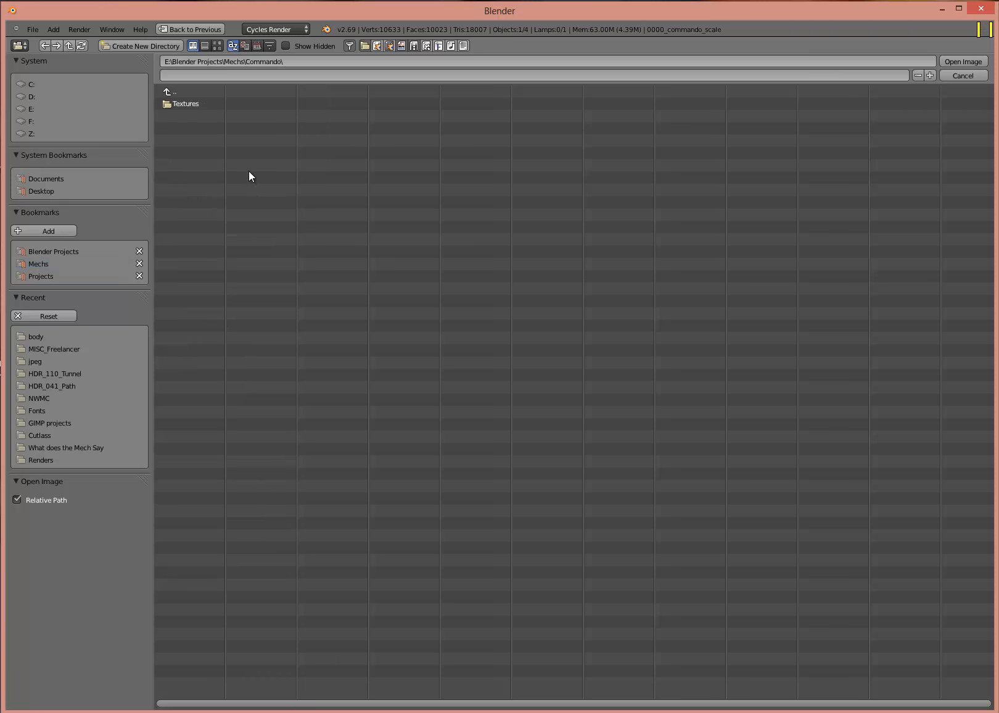
click(188, 105)
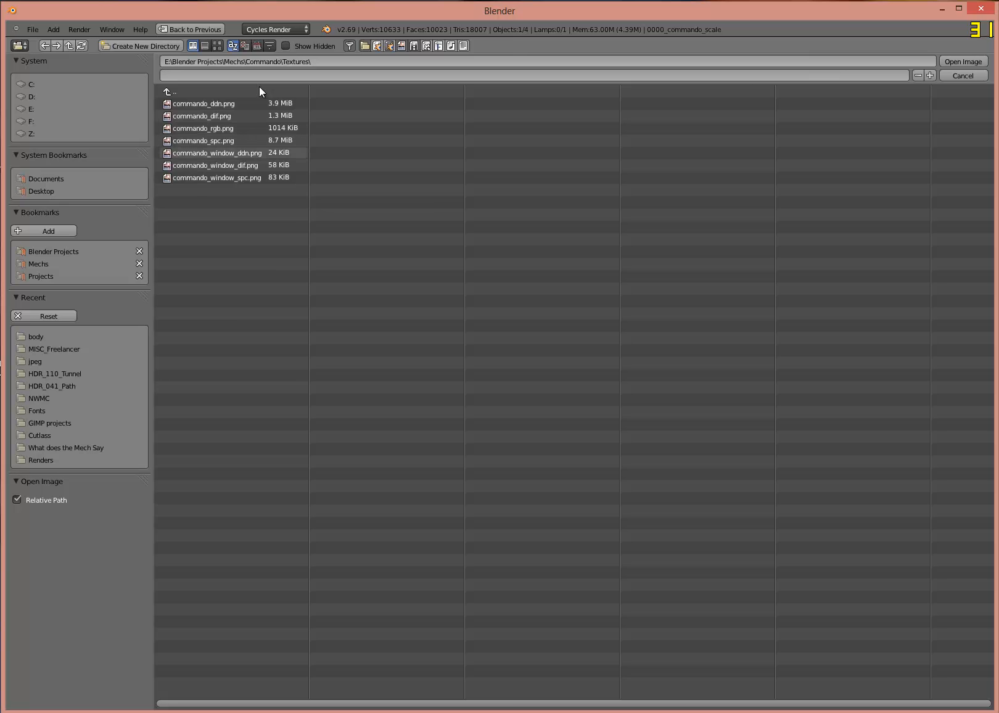
click(185, 102)
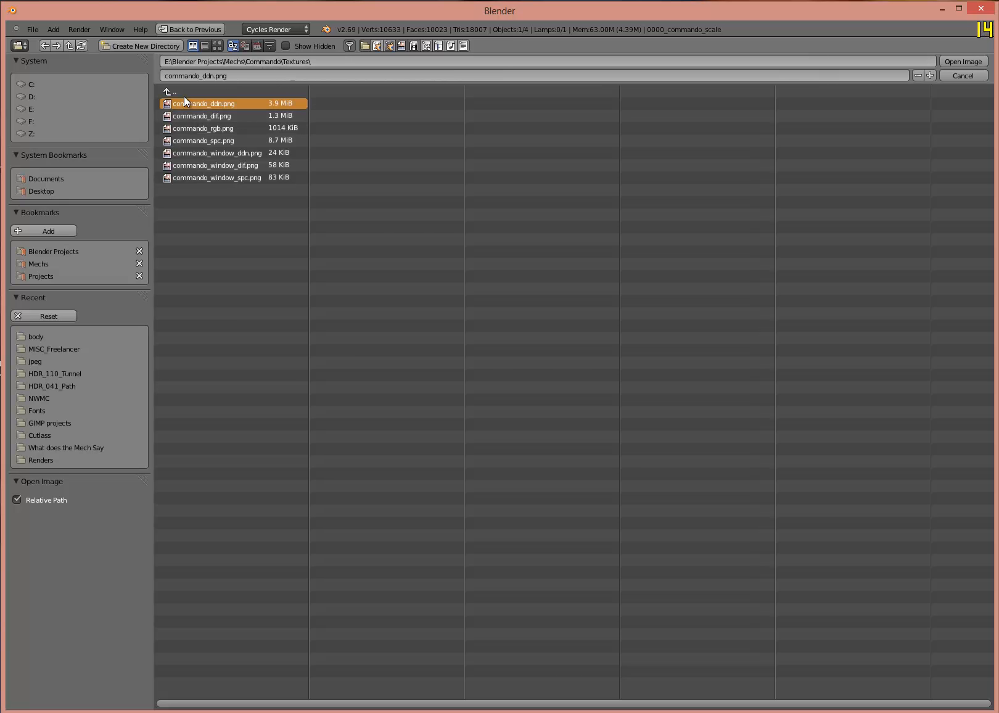
click(182, 92)
click(182, 92)
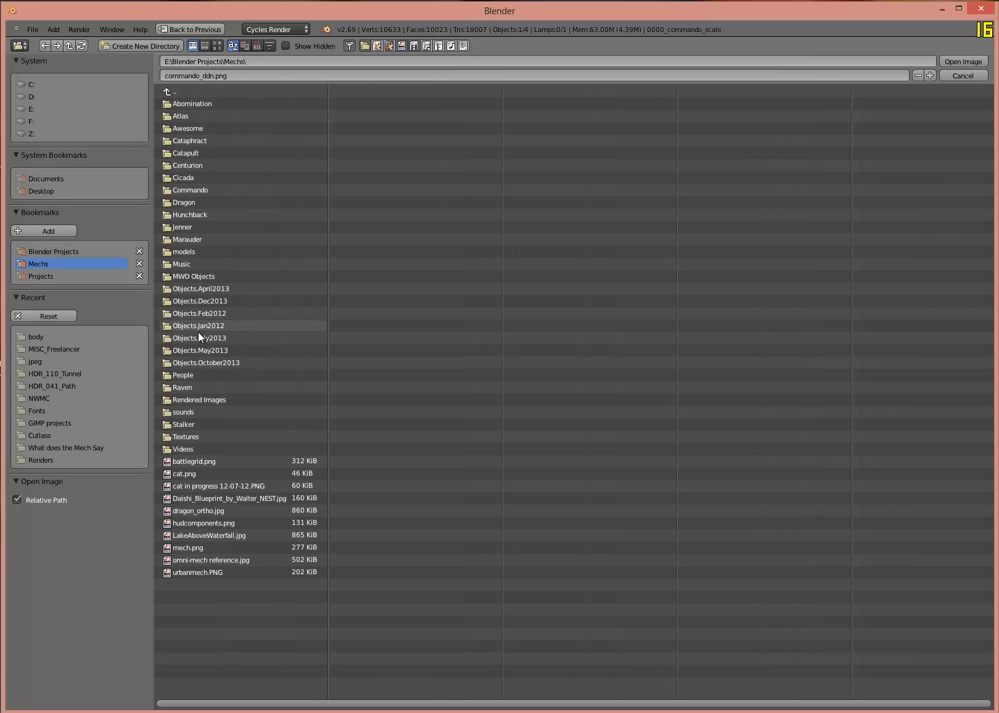
Step: Load commando_spc.png from Objects.Dec2013\Objects\mechs\commando\body into the middle Image Texture node
click(203, 301)
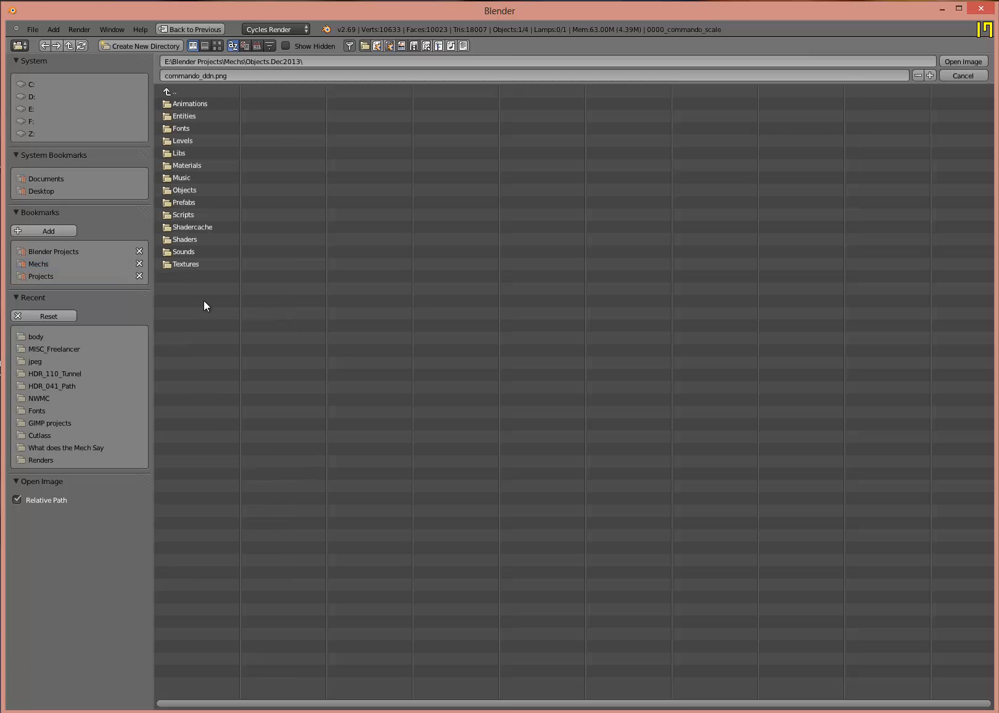
click(185, 190)
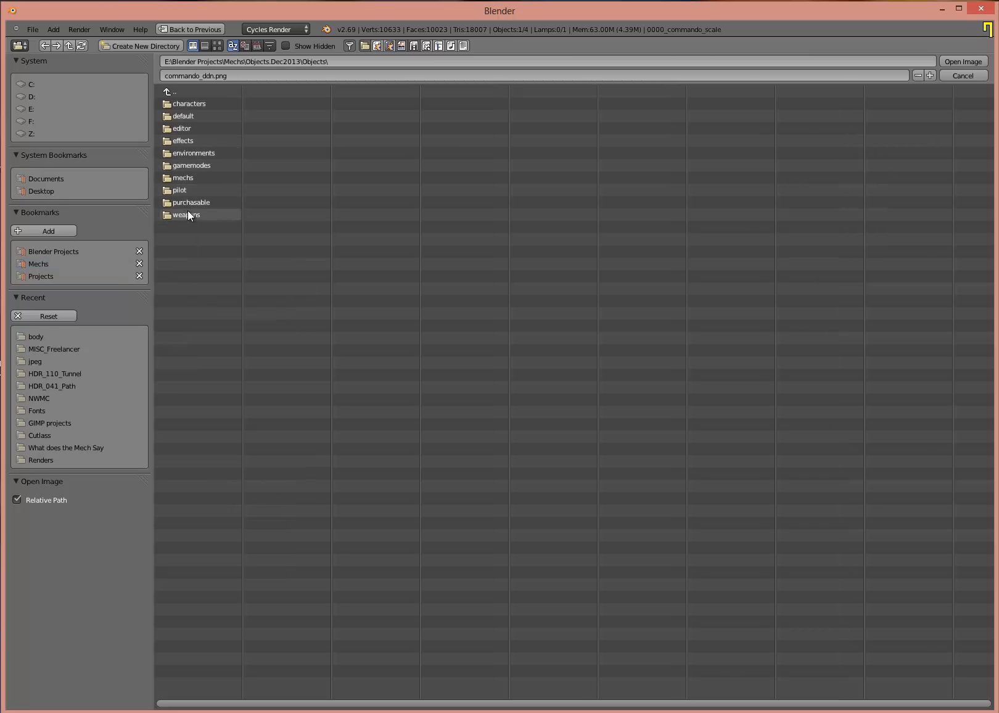
click(183, 177)
click(196, 209)
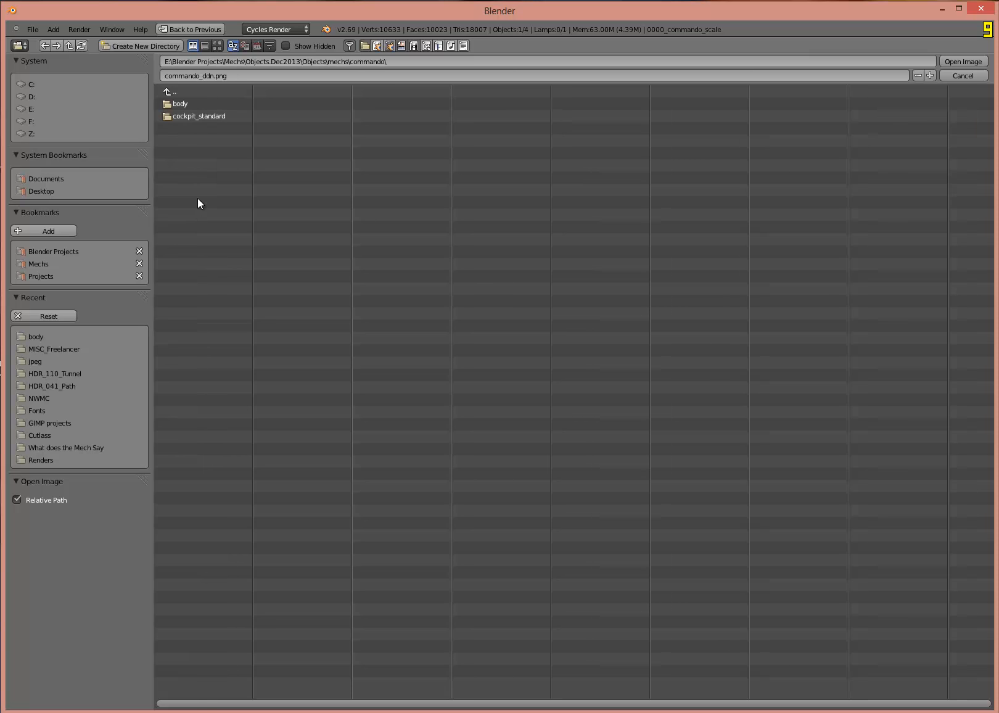
click(185, 105)
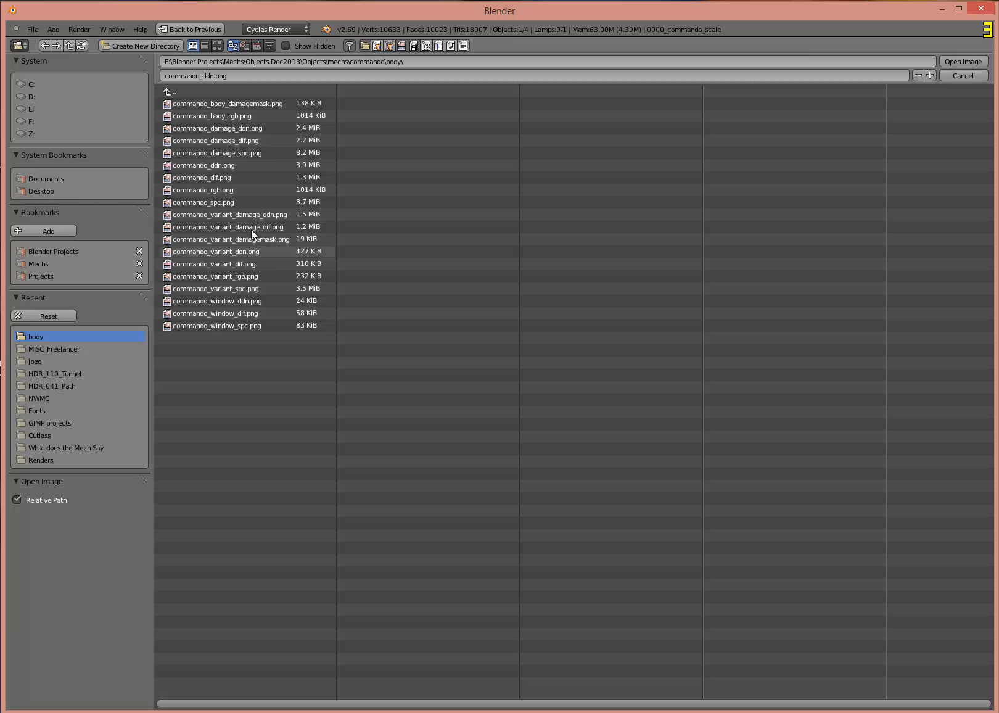
double_click(219, 201)
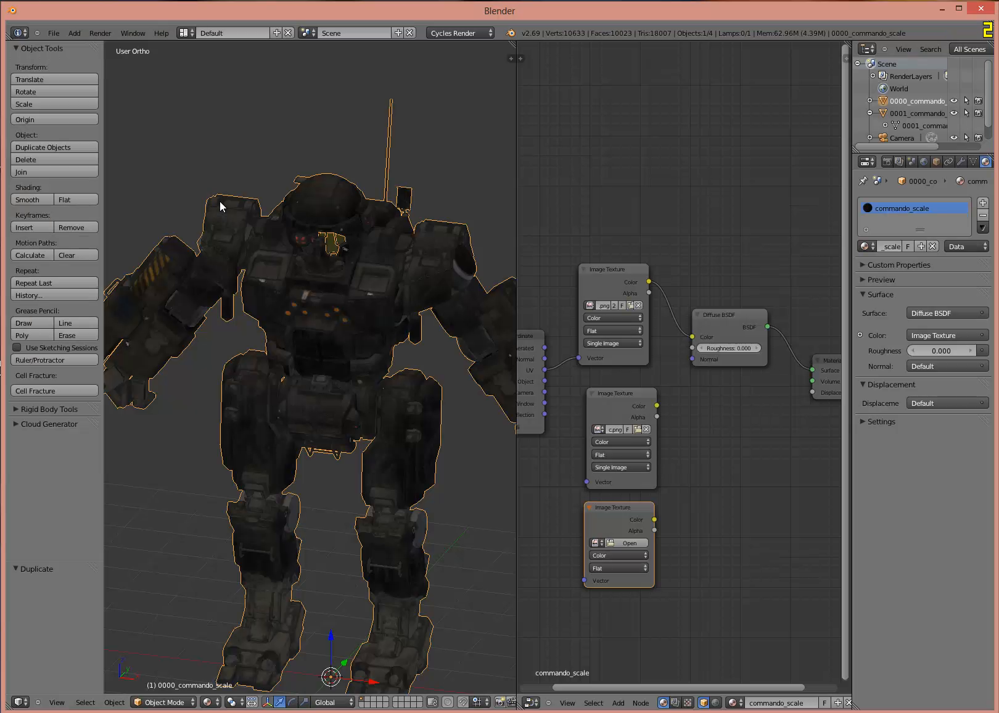
Step: Load commando_ddn.png from Objects.Dec2013\Objects\mechs\commando\body into the lowest Image Texture node
click(610, 541)
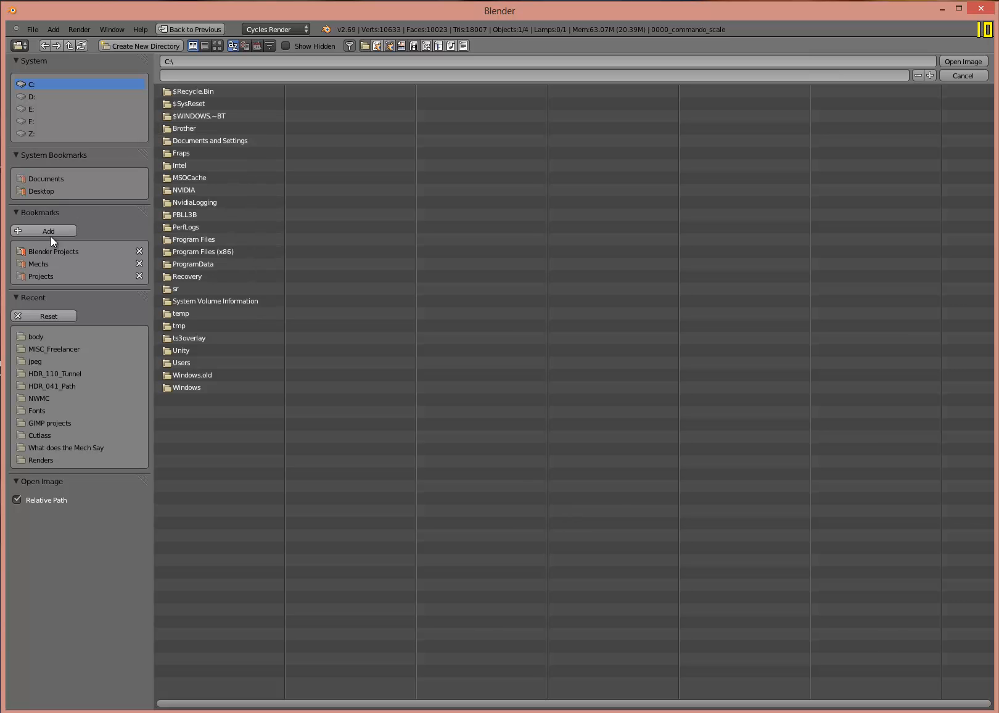
click(43, 263)
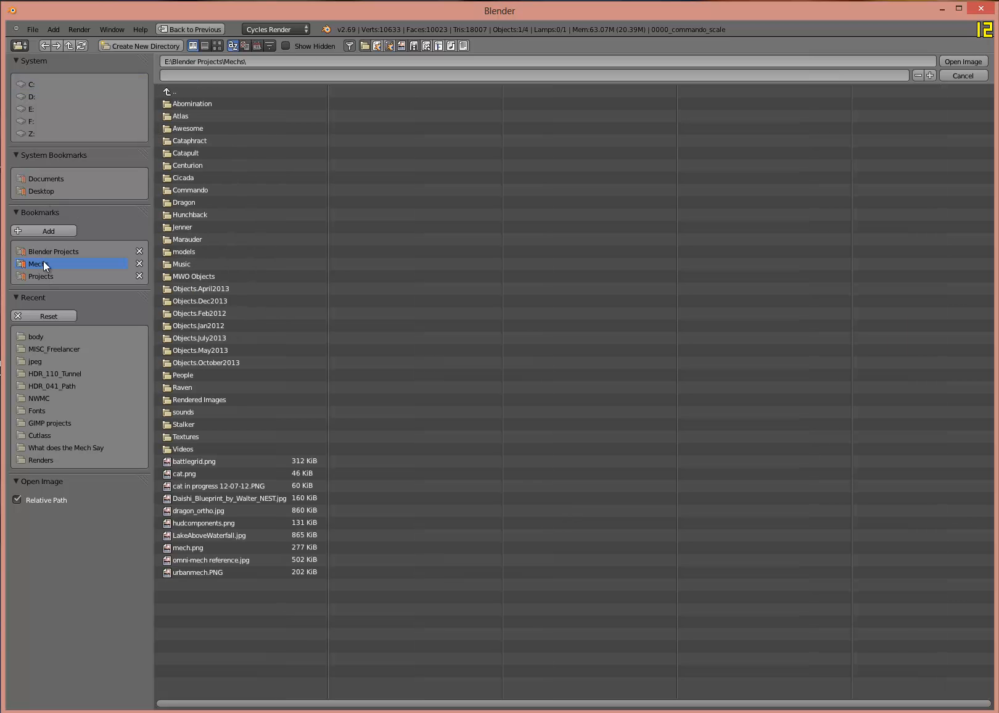
double_click(208, 301)
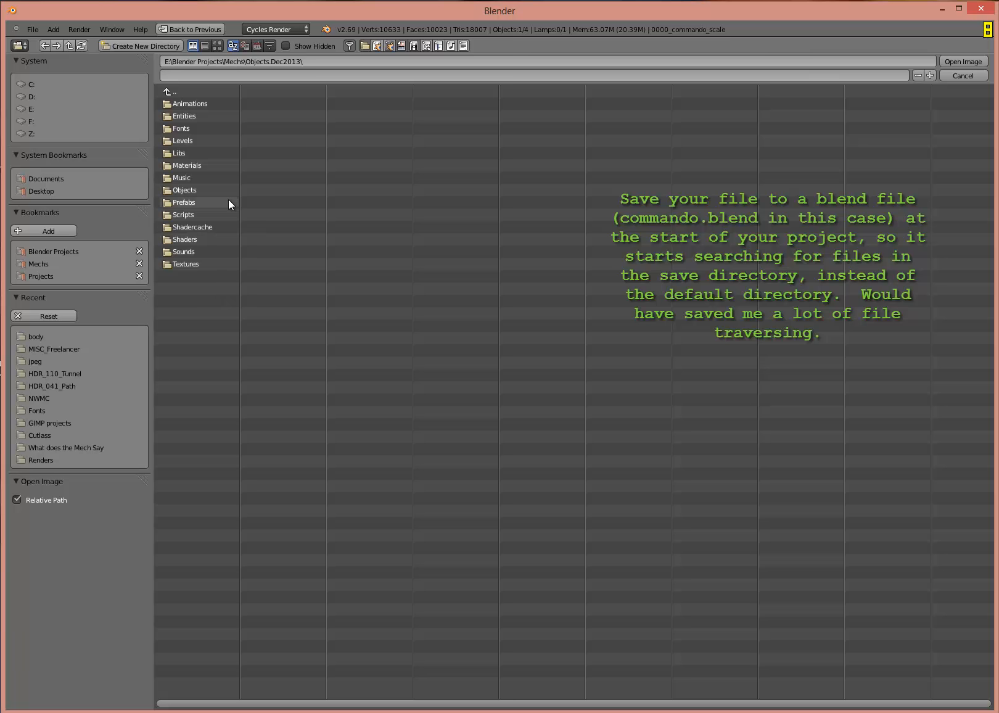
click(189, 190)
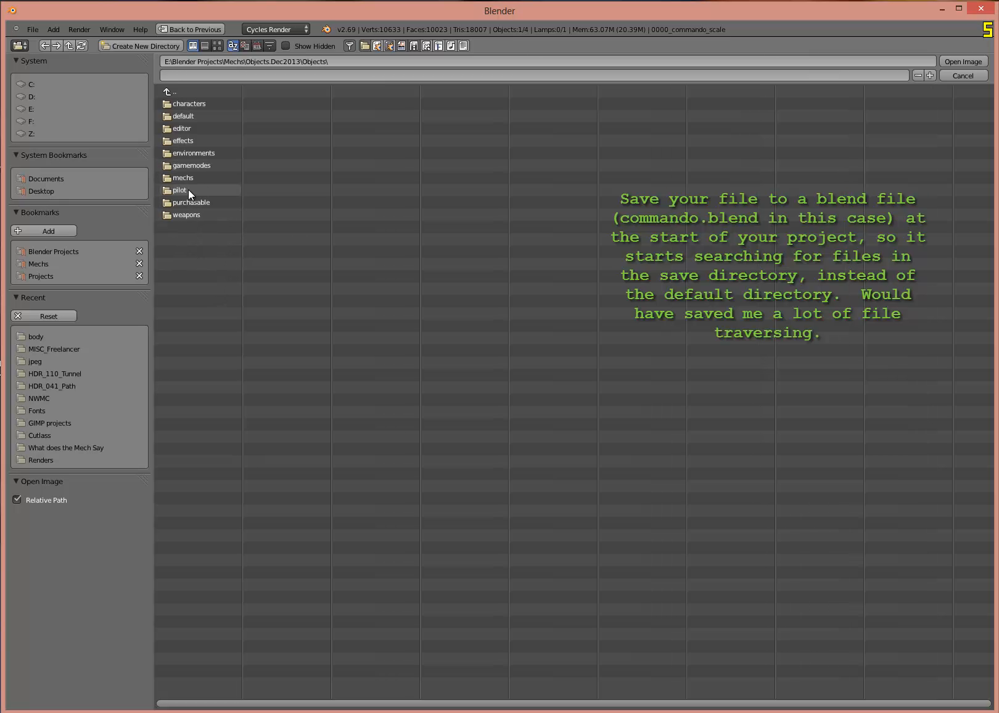
click(190, 177)
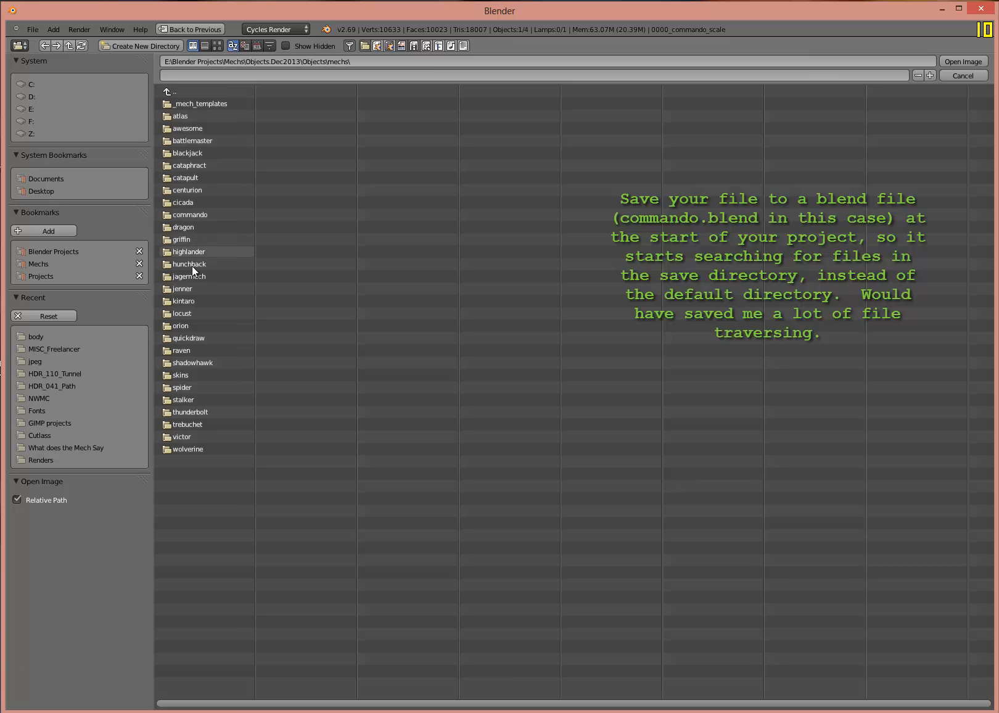
click(191, 215)
click(188, 104)
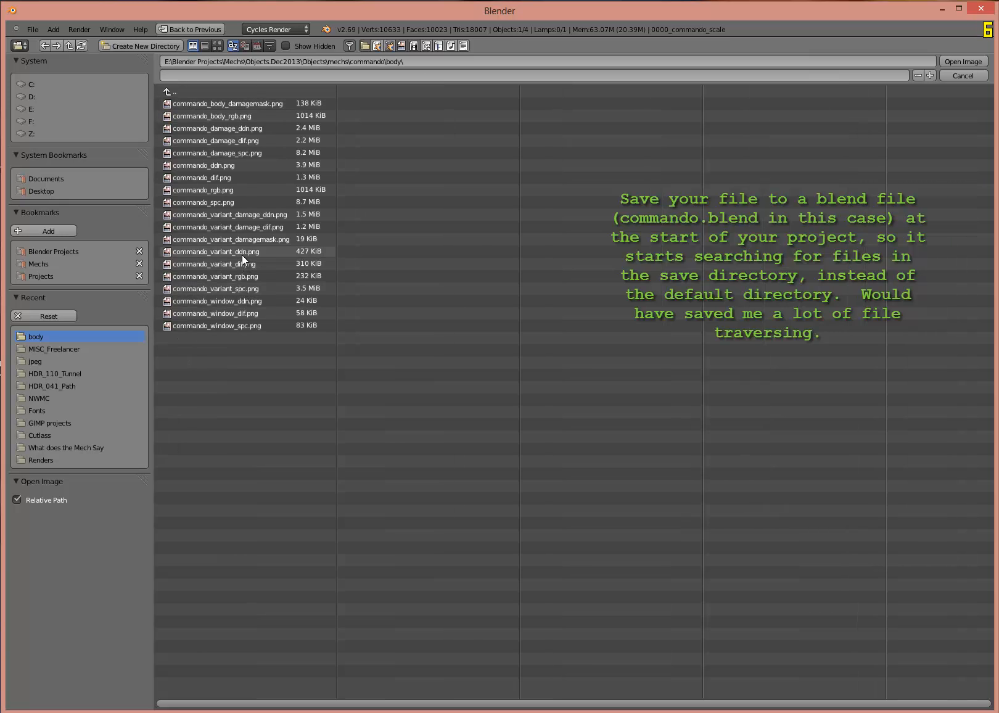
double_click(223, 166)
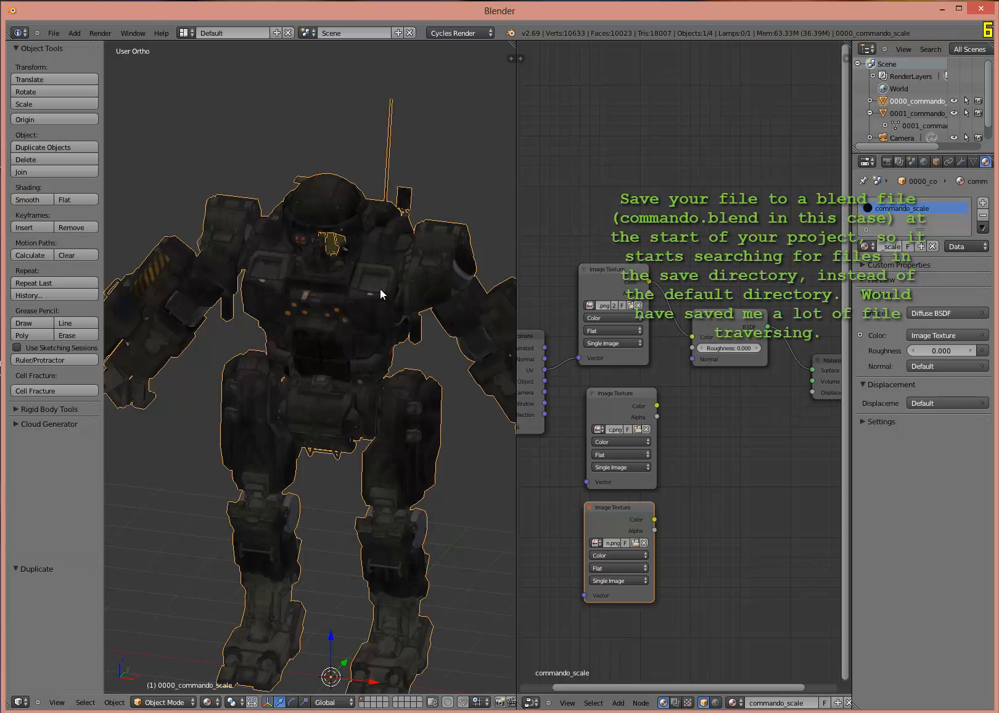
Step: Shift the Diffuse BSDF and its Image Texture node slightly, and add a Glossy BSDF node beneath the Diffuse BSDF
drag(726, 312, 704, 295)
click(597, 266)
drag(699, 293, 691, 287)
key(shift+a)
mouse_move(729, 362)
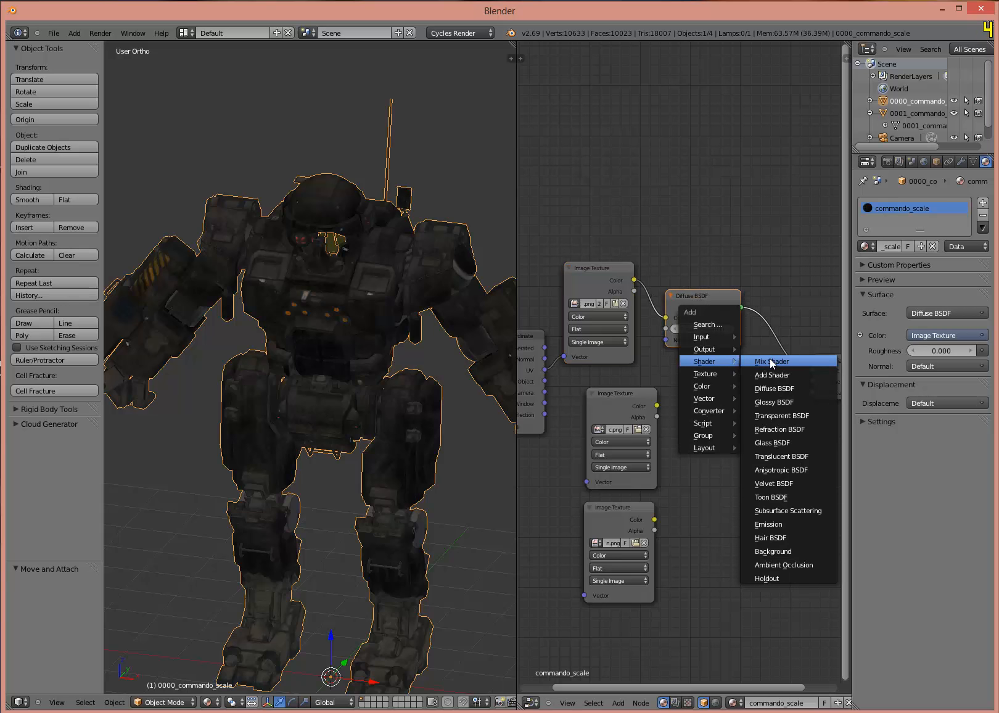
click(786, 402)
click(655, 390)
Step: Link the UV output to the middle and lowest Image Texture nodes, and the middle texture's color to the Glossy BSDF color
mouse_move(618, 390)
mouse_down()
mouse_move(599, 383)
mouse_move(577, 499)
mouse_move(584, 595)
mouse_up()
click(536, 371)
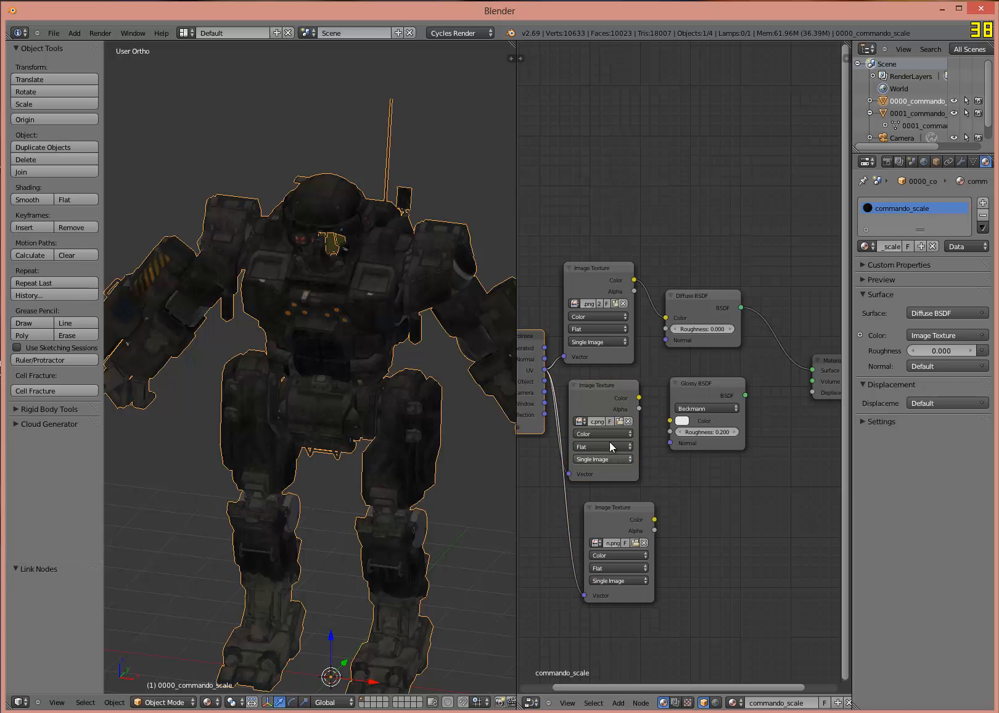
drag(638, 398, 670, 420)
Step: Insert a Mix Shader before the Material Output, feed the Glossy BSDF into its second shader input, and space the nodes out in a wider node editor
key(shift+a)
mouse_move(763, 364)
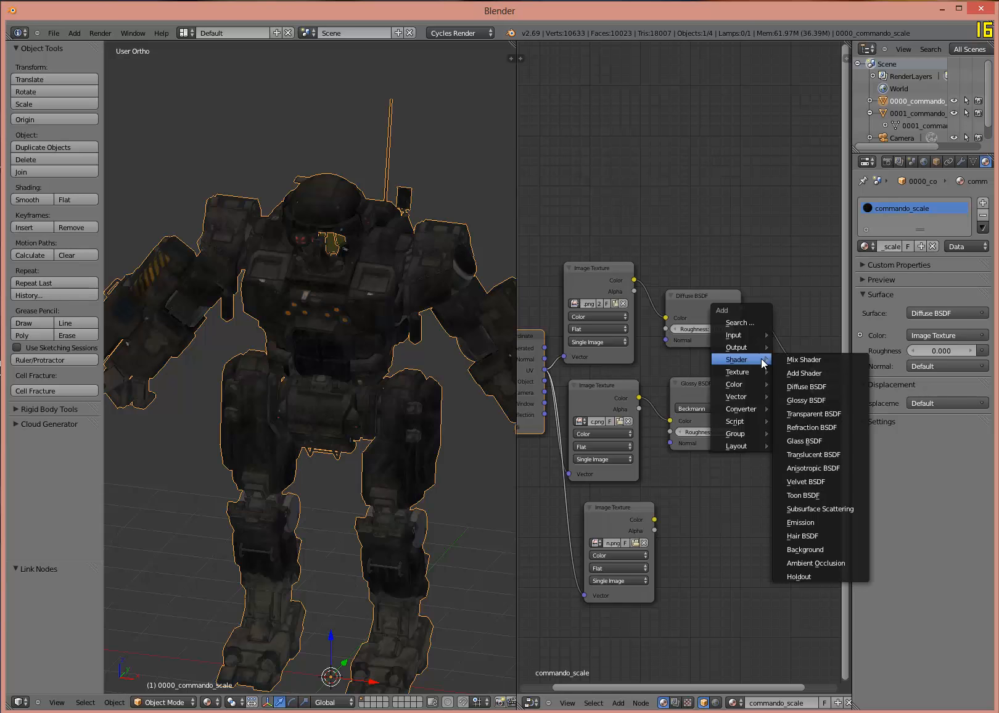
click(801, 359)
click(760, 338)
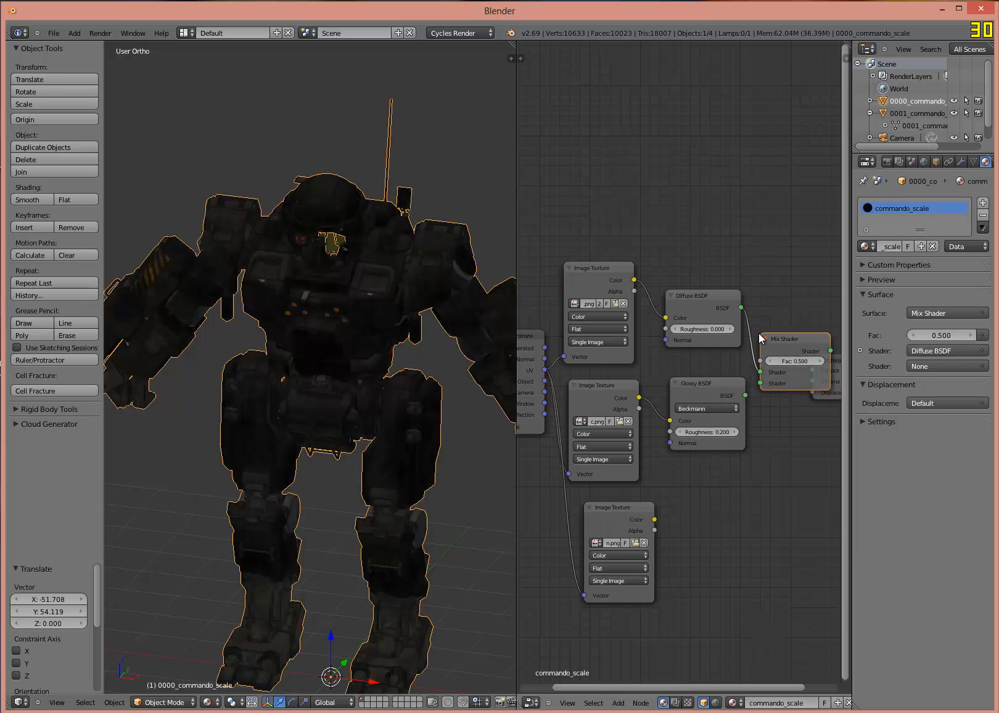
drag(745, 396, 762, 383)
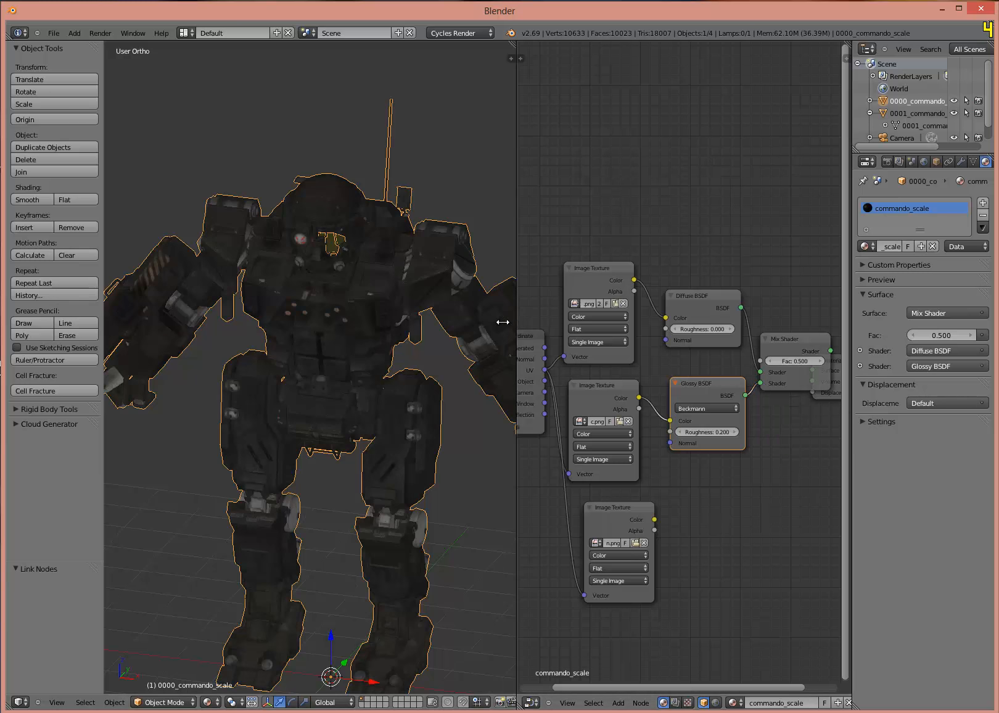
drag(516, 328, 287, 328)
drag(746, 365, 807, 340)
drag(684, 339, 702, 320)
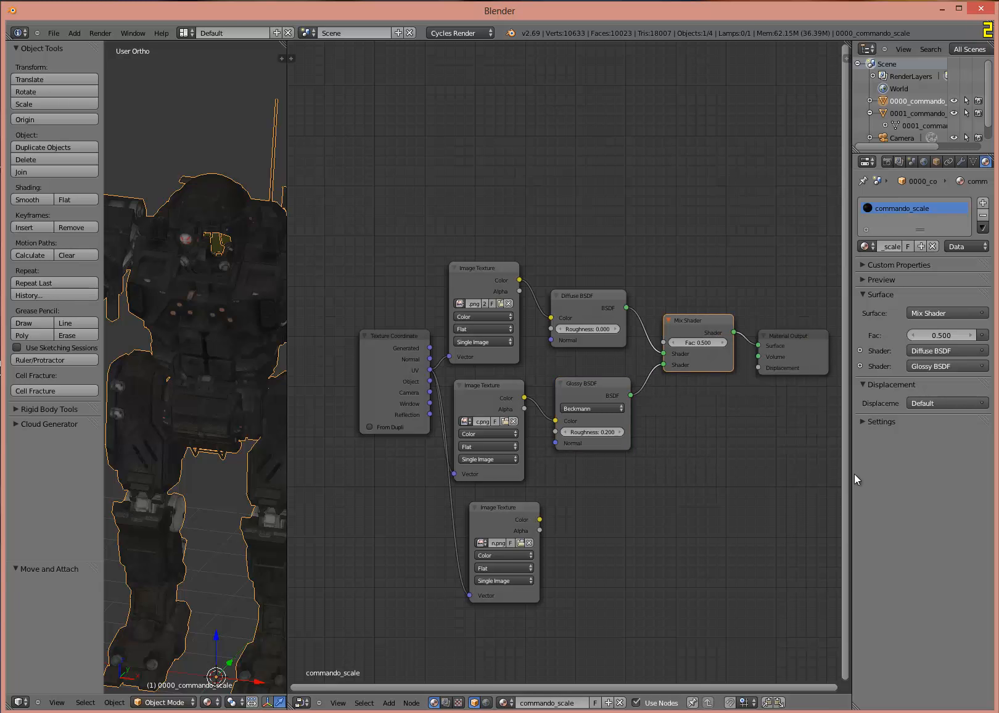
Step: Split the properties area to create a small 3D view beneath it, showing the whole mech from the front
drag(855, 707, 858, 454)
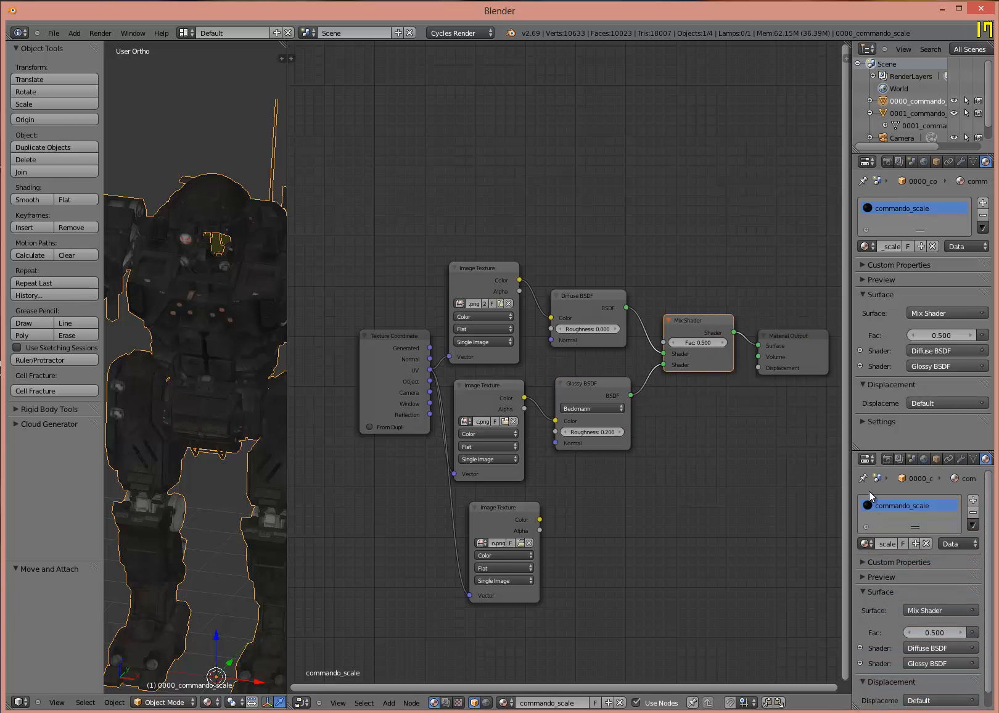
click(867, 459)
click(869, 449)
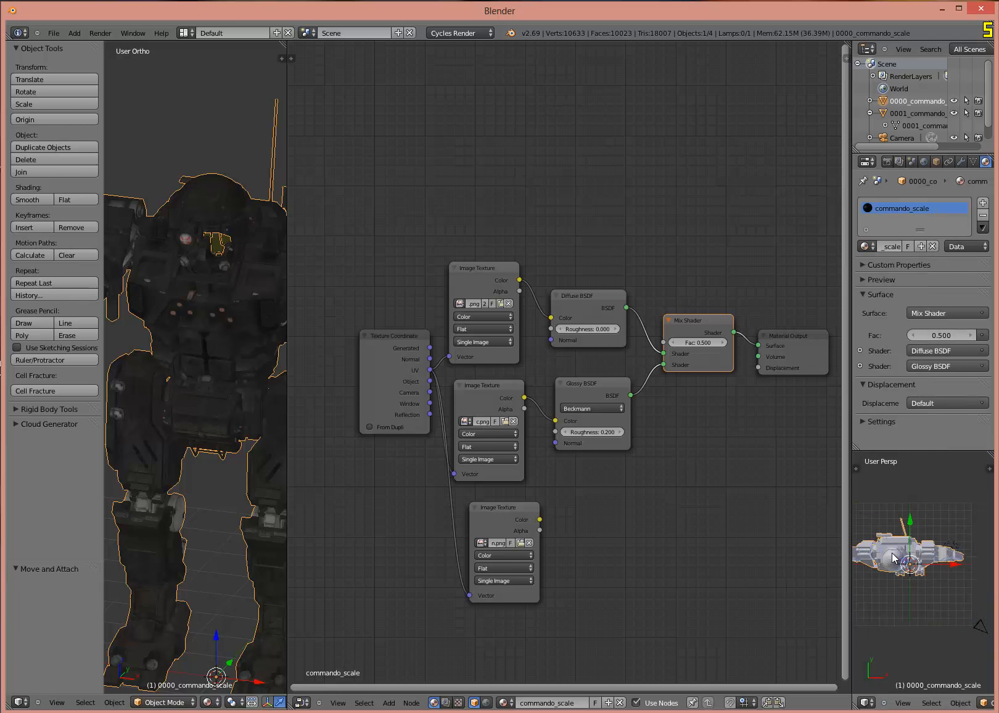
key(Home)
middle_drag(897, 583, 906, 541)
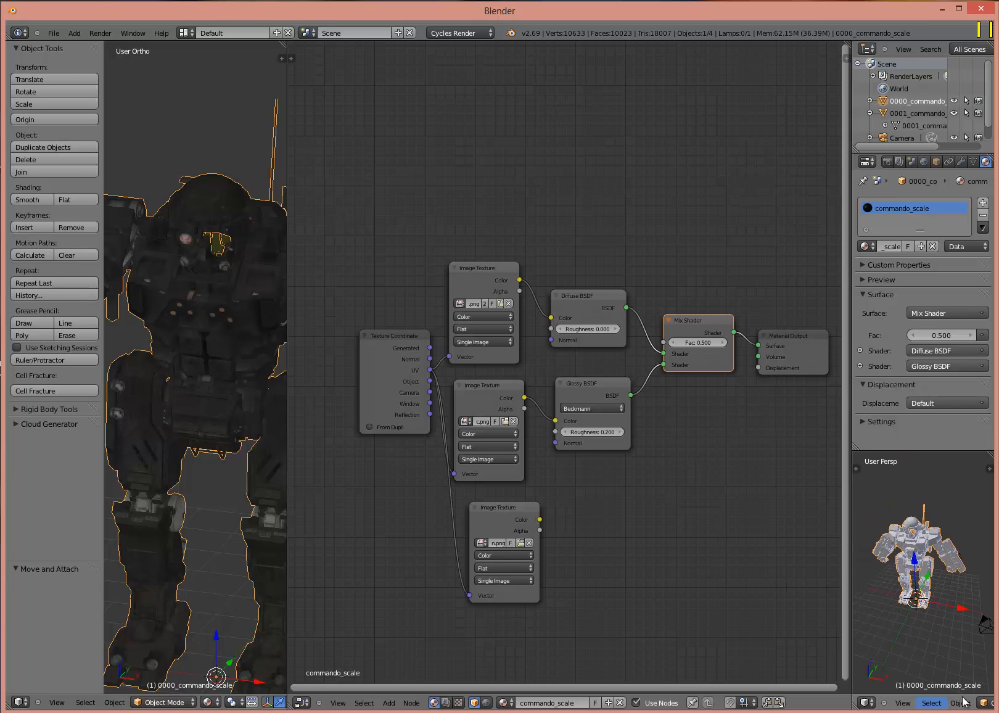
Step: Widen the small 3D view, switch it to Rendered shading and frame the mech in it
drag(847, 650, 805, 651)
scroll(890, 708, right, 4)
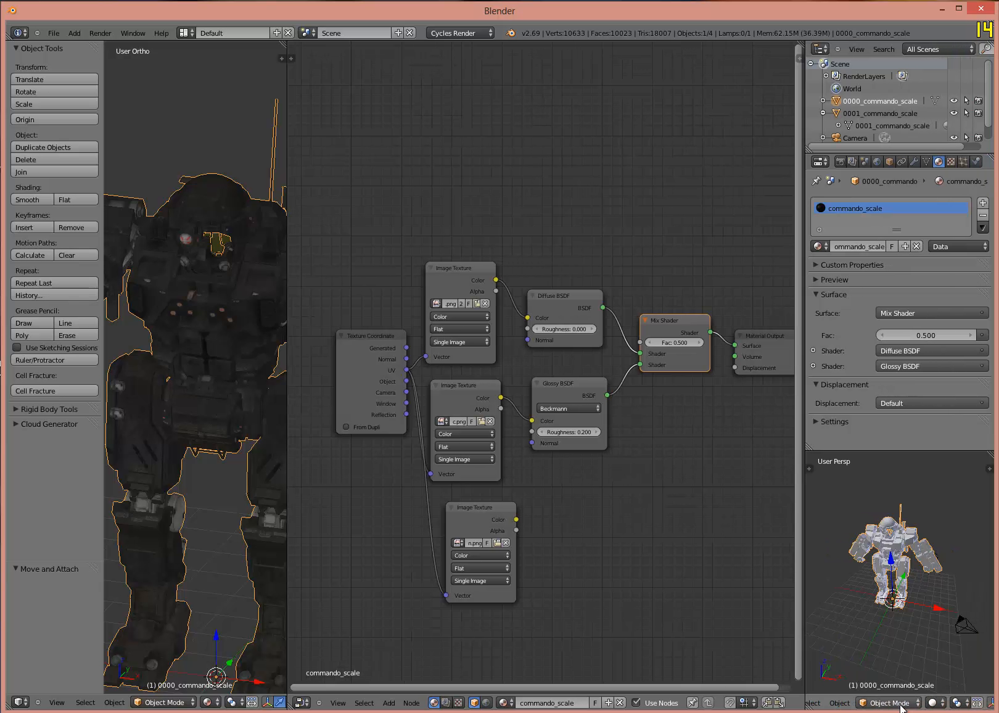
click(932, 702)
click(927, 620)
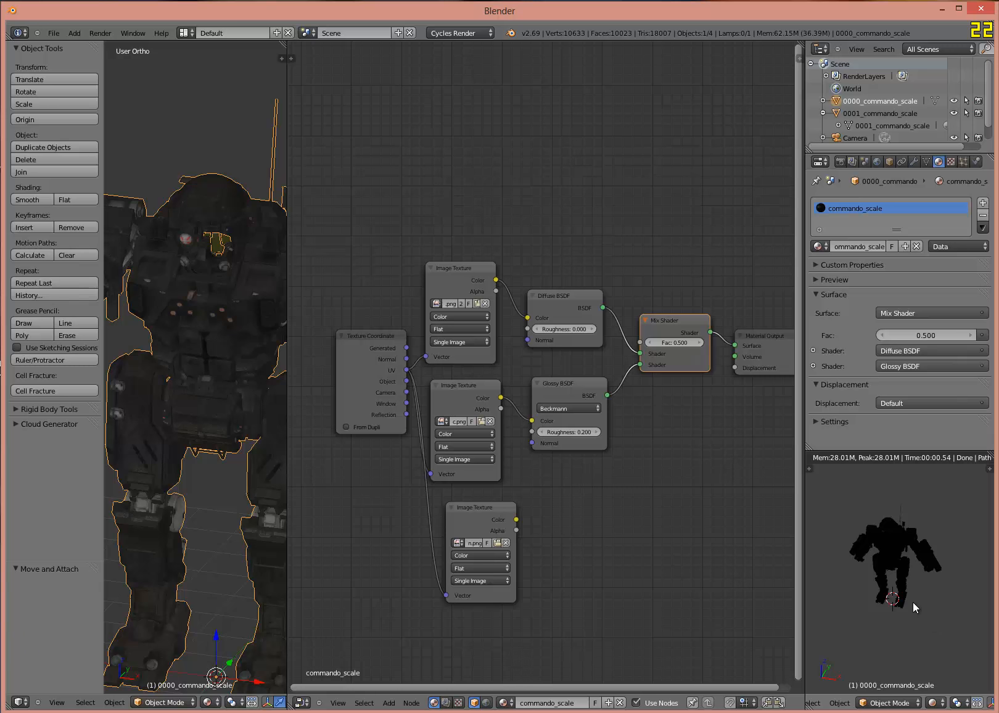
scroll(909, 580, up, 4)
scroll(867, 551, down, 3)
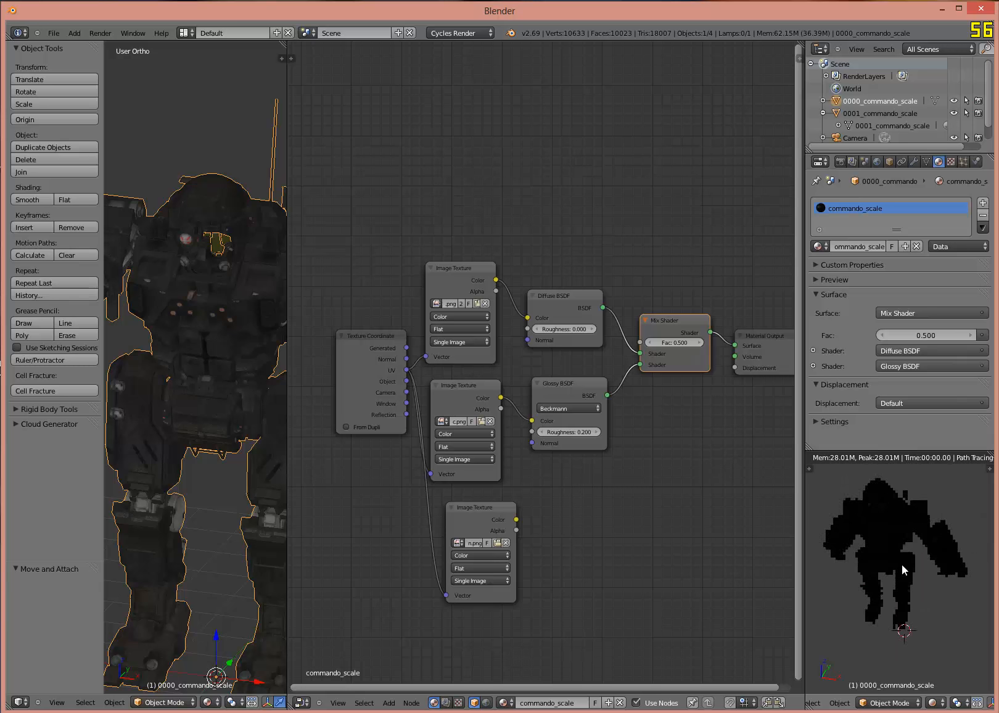
shift+middle_drag(901, 564, 948, 628)
Step: Enable Ambient Occlusion in the world settings with factor 1.00 so the rendered mech is lit
drag(288, 403, 344, 404)
click(840, 161)
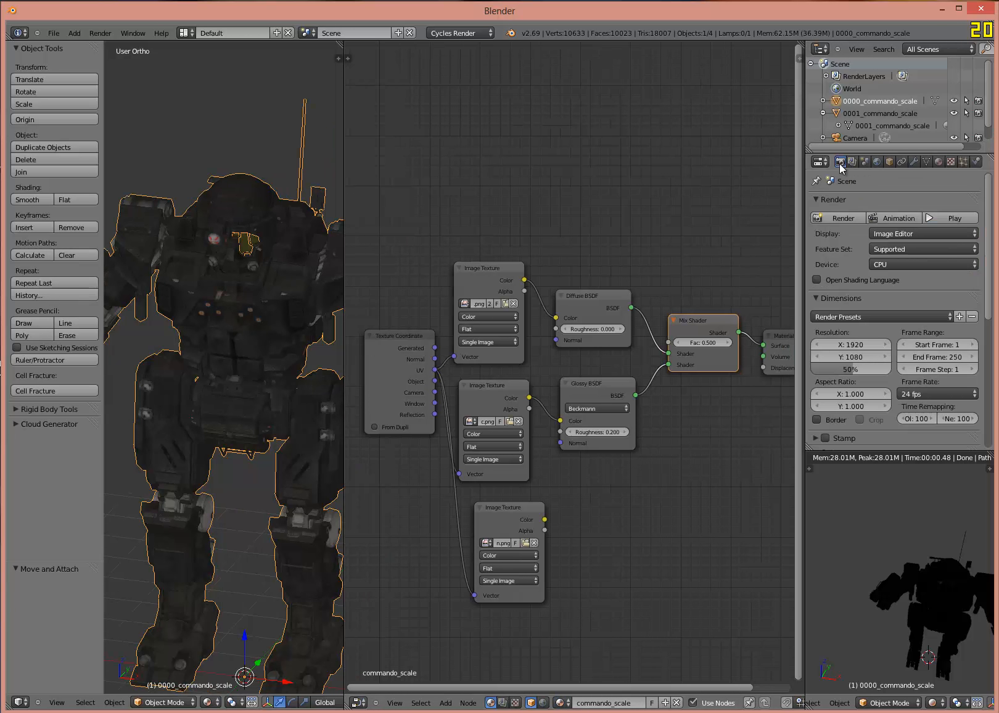
click(879, 161)
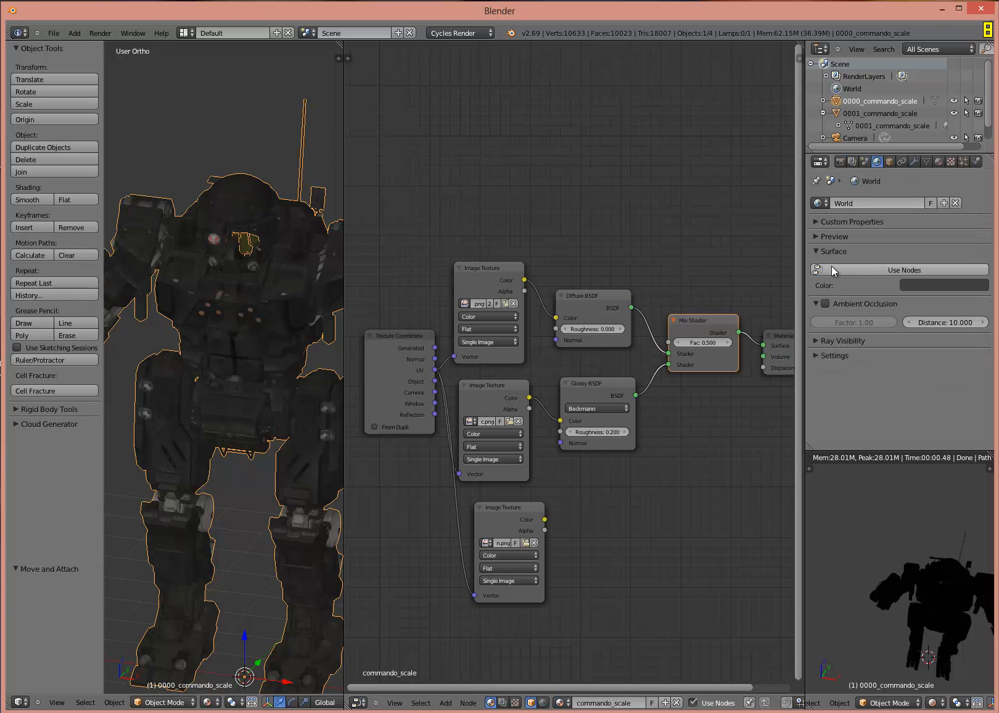
click(825, 304)
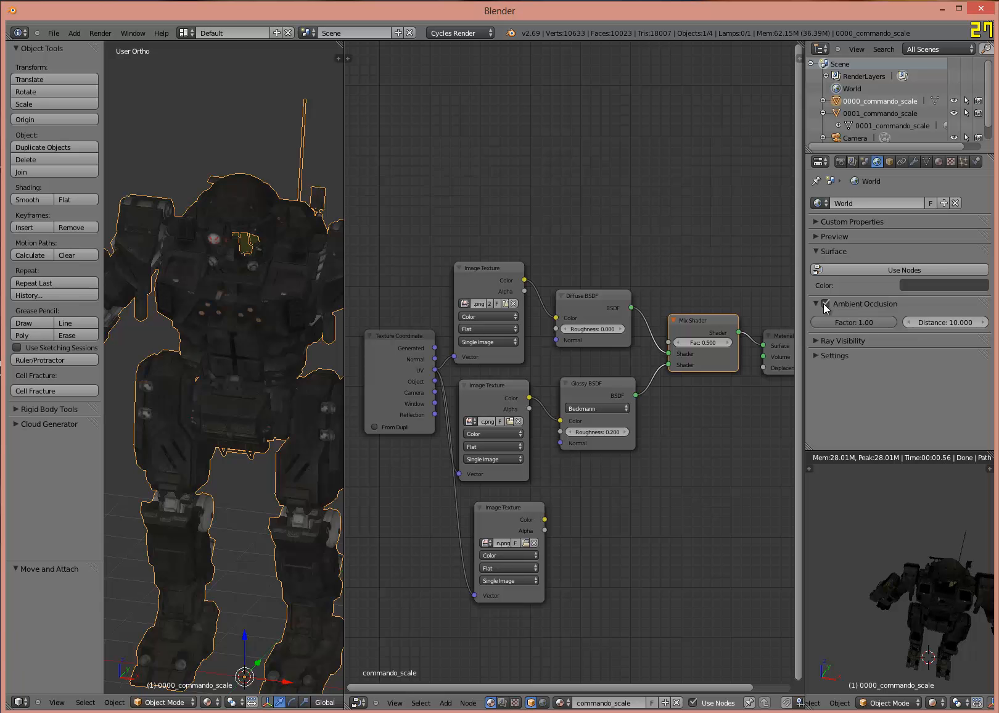
mouse_move(931, 587)
middle_down()
mouse_move(871, 528)
mouse_move(894, 545)
middle_up()
scroll(890, 540, up, 3)
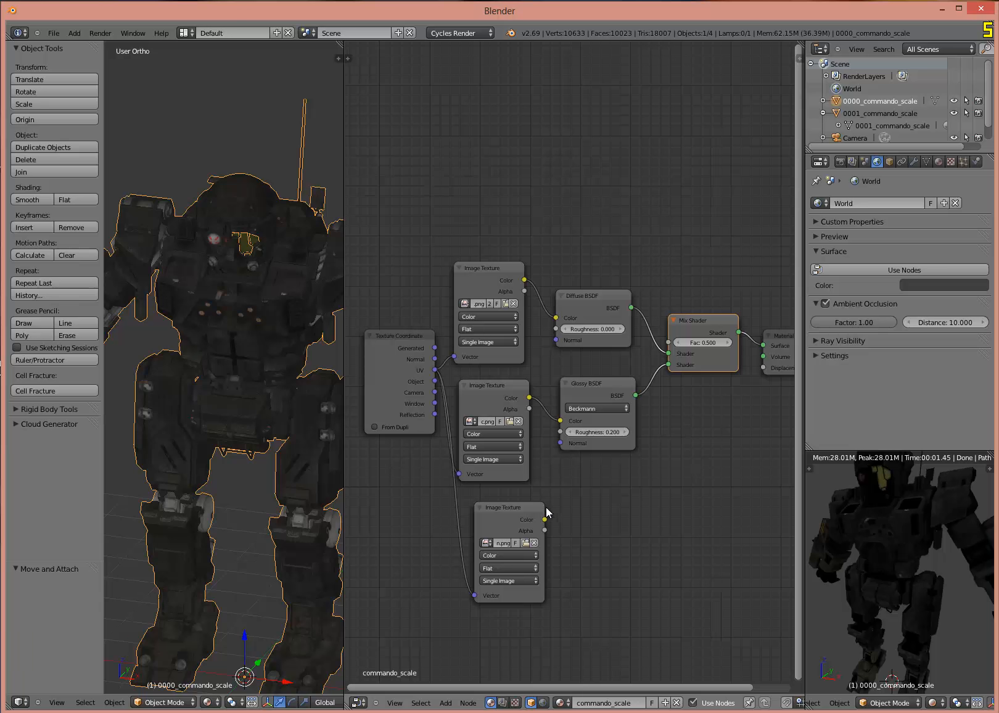
Step: Try the Mix Shader factor at 0, 1 and 0.5 to compare the diffuse and glossy looks
click(526, 513)
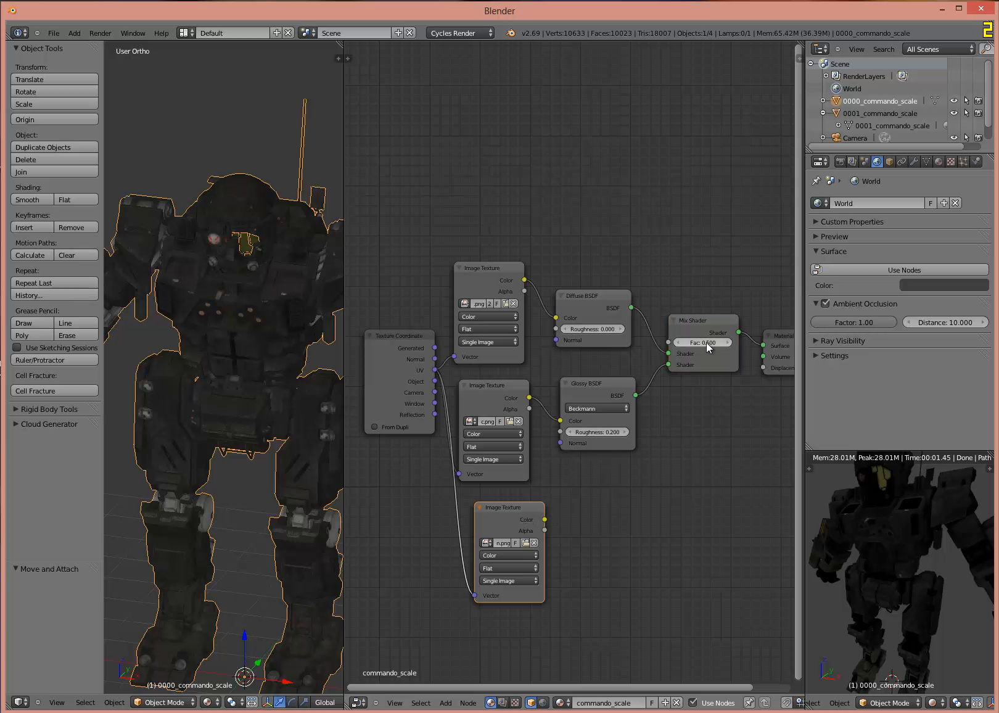
drag(709, 343, 508, 347)
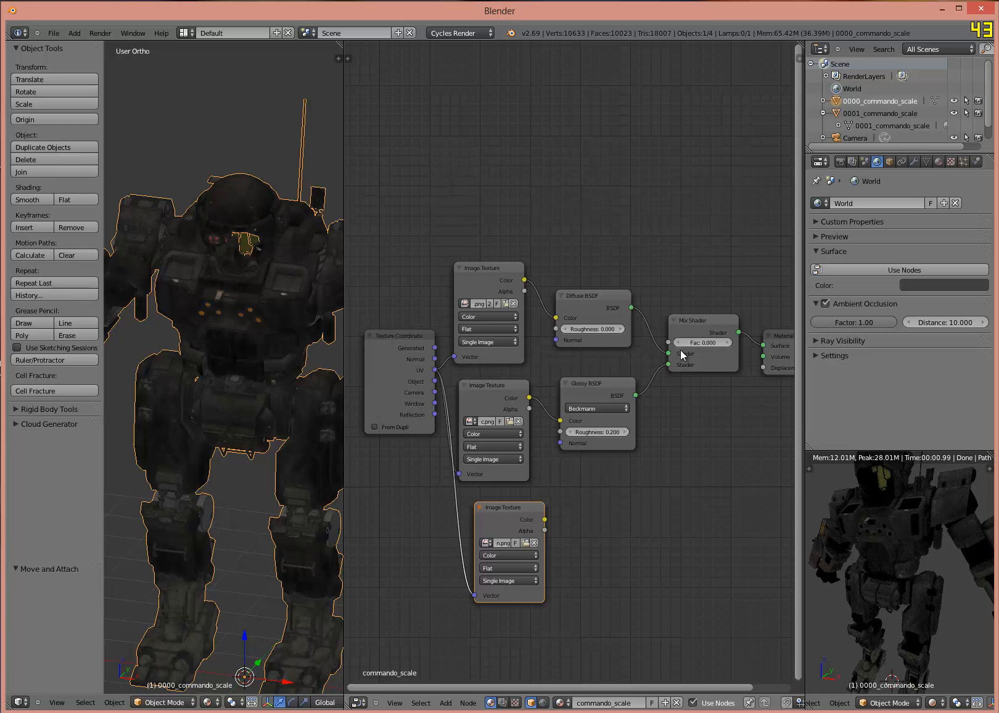
click(704, 342)
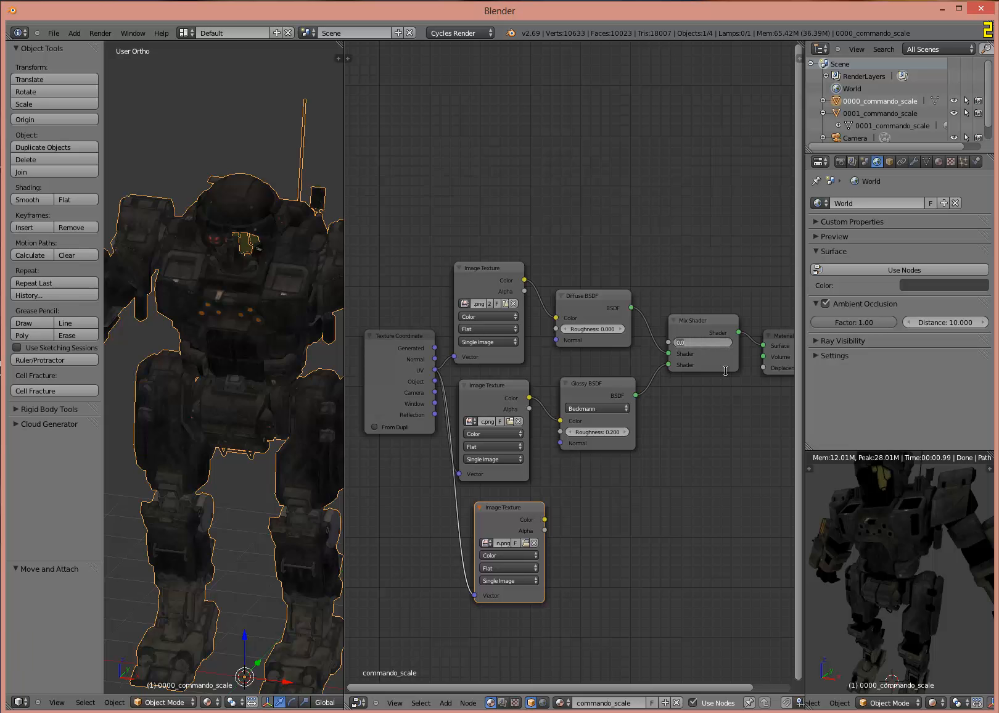
text(1)
key(Return)
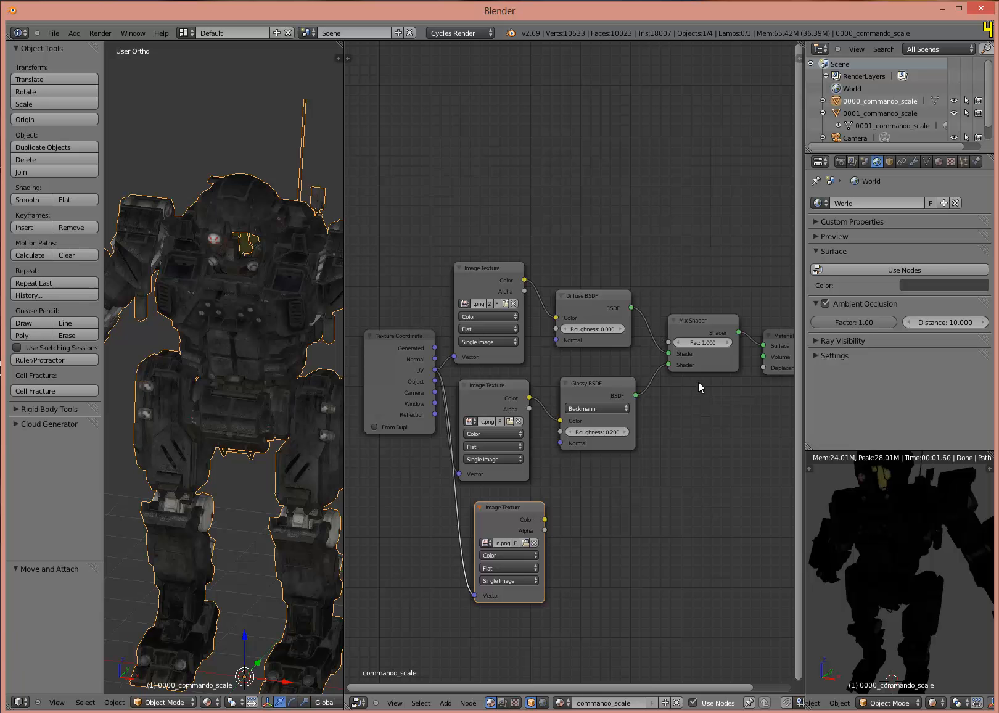
click(704, 343)
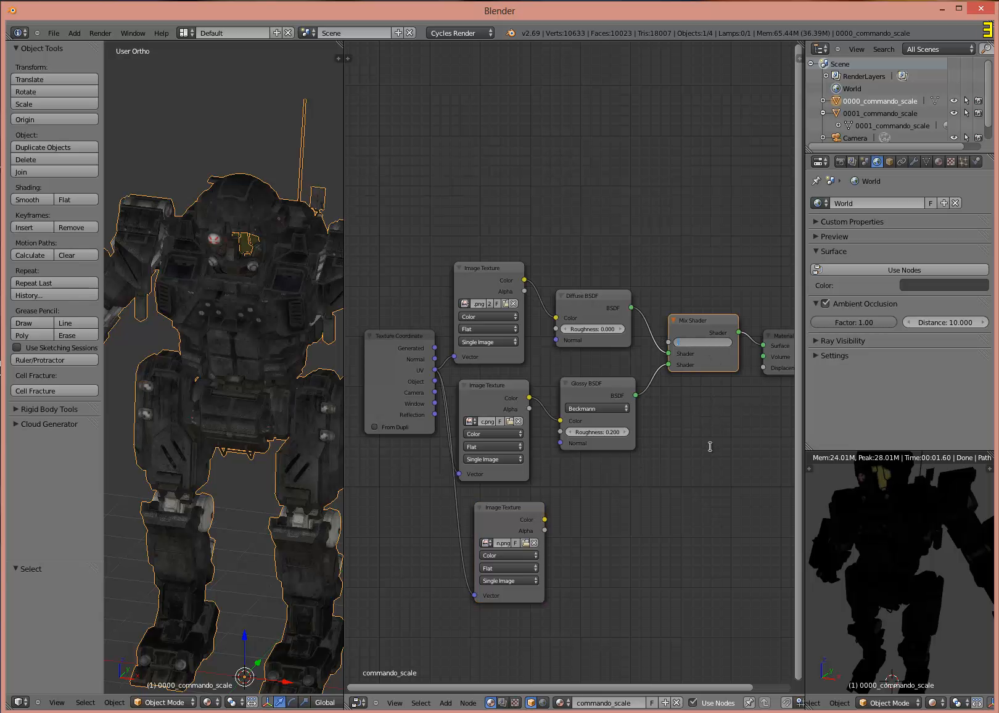
text(0.5)
key(Return)
Step: Set the Mix Shader factor to 0.2
click(704, 343)
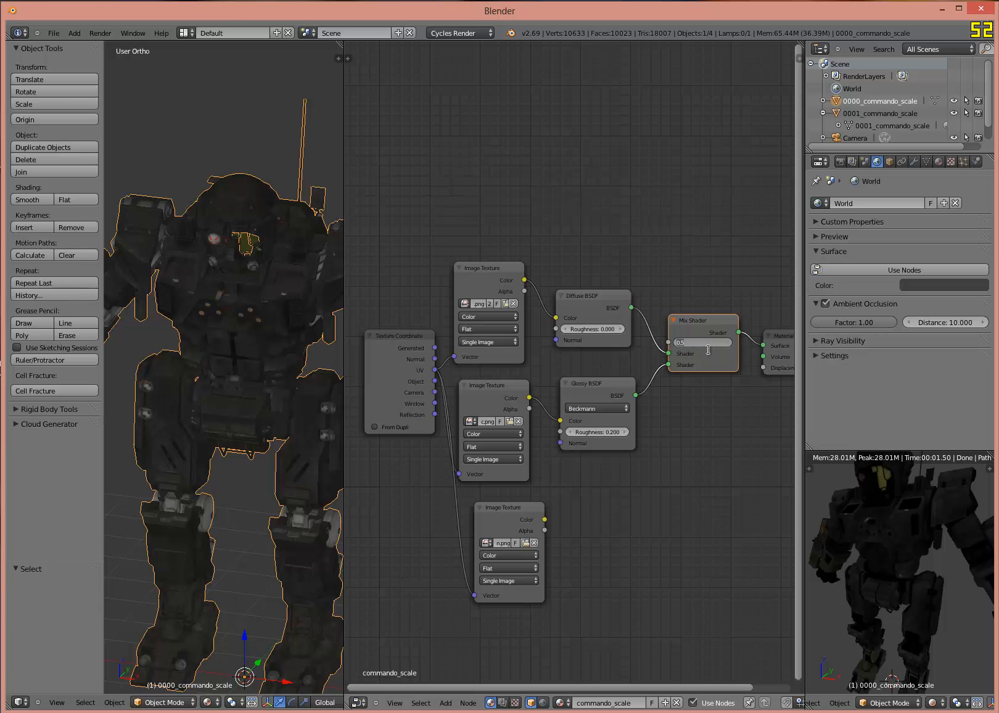
key(Return)
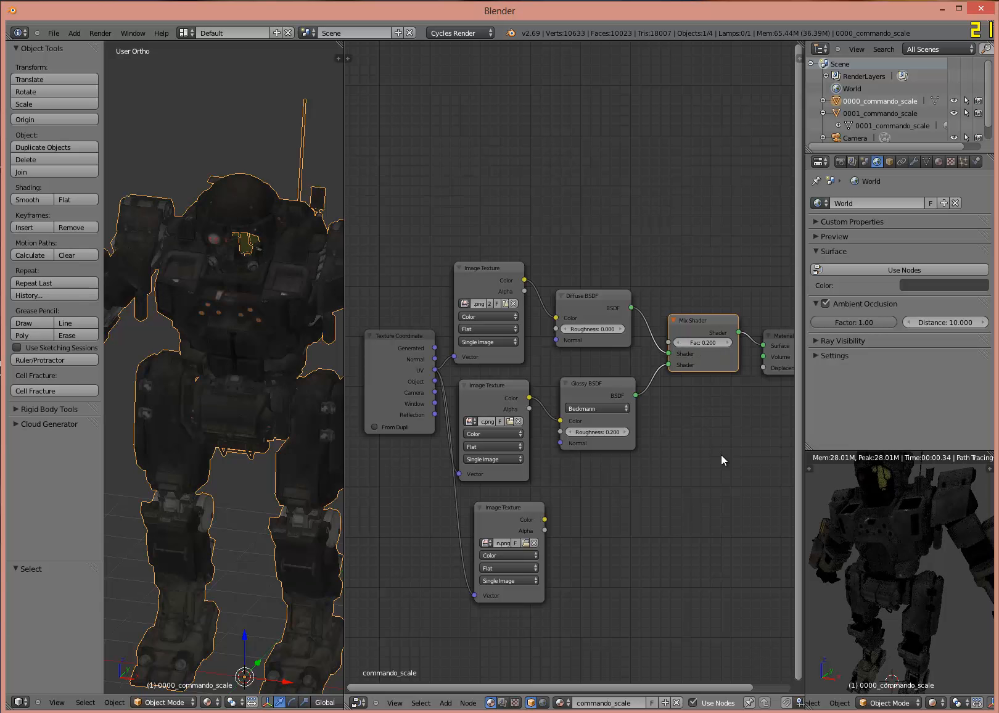
Step: Examine the mech's surface shading from several angles and up close in the rendered preview
click(935, 528)
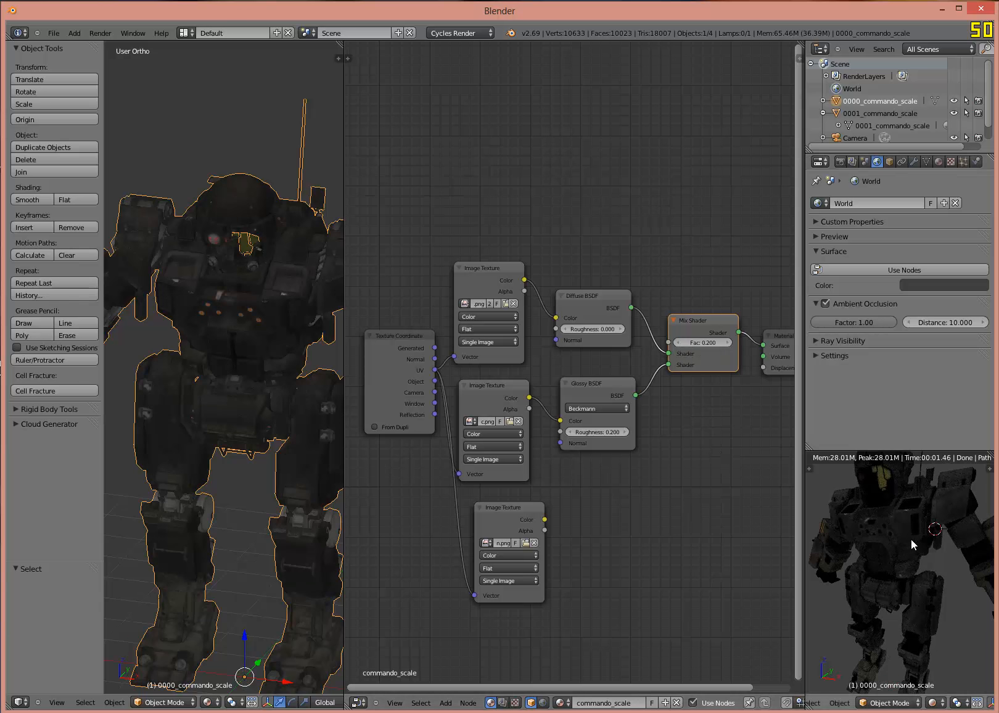
key(g)
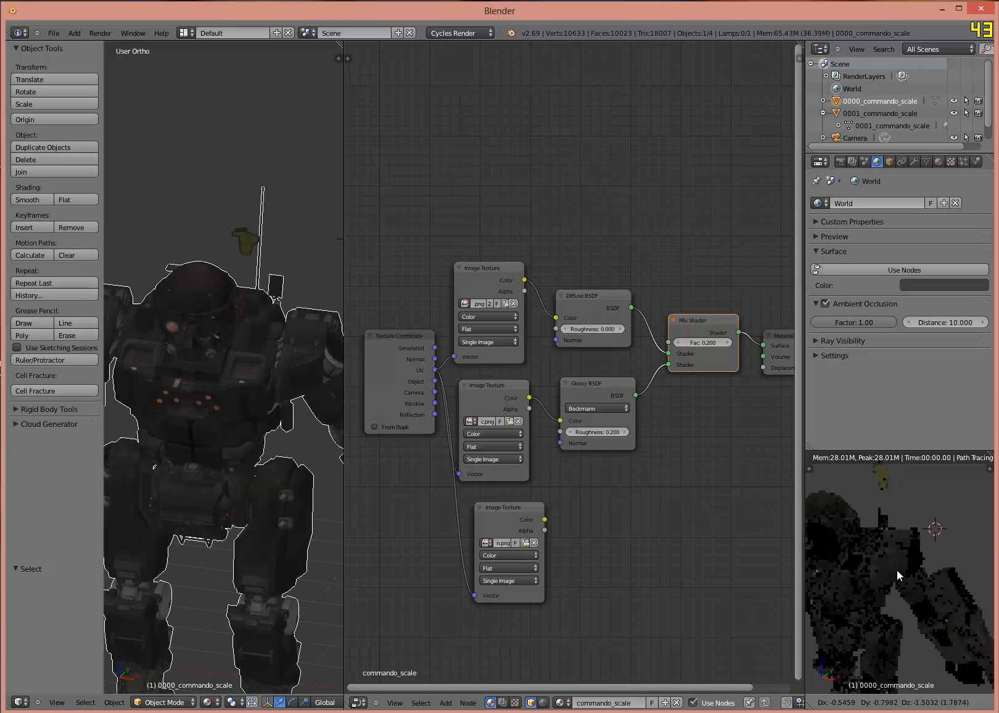
right_click(904, 561)
middle_drag(908, 523, 879, 531)
middle_drag(953, 533, 926, 534)
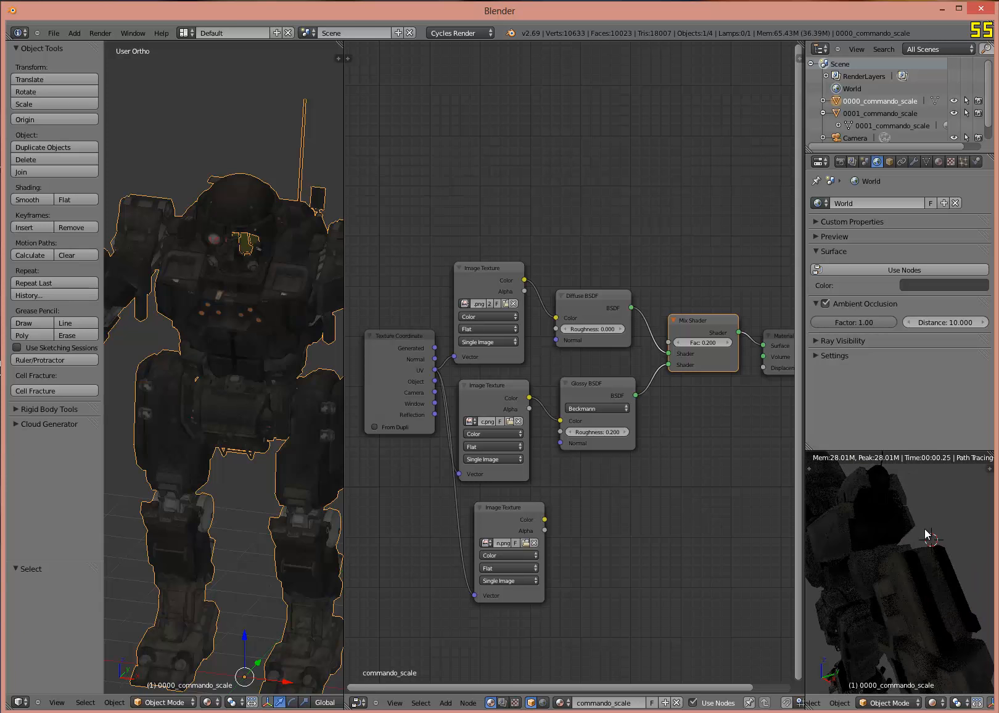
middle_drag(858, 583, 929, 562)
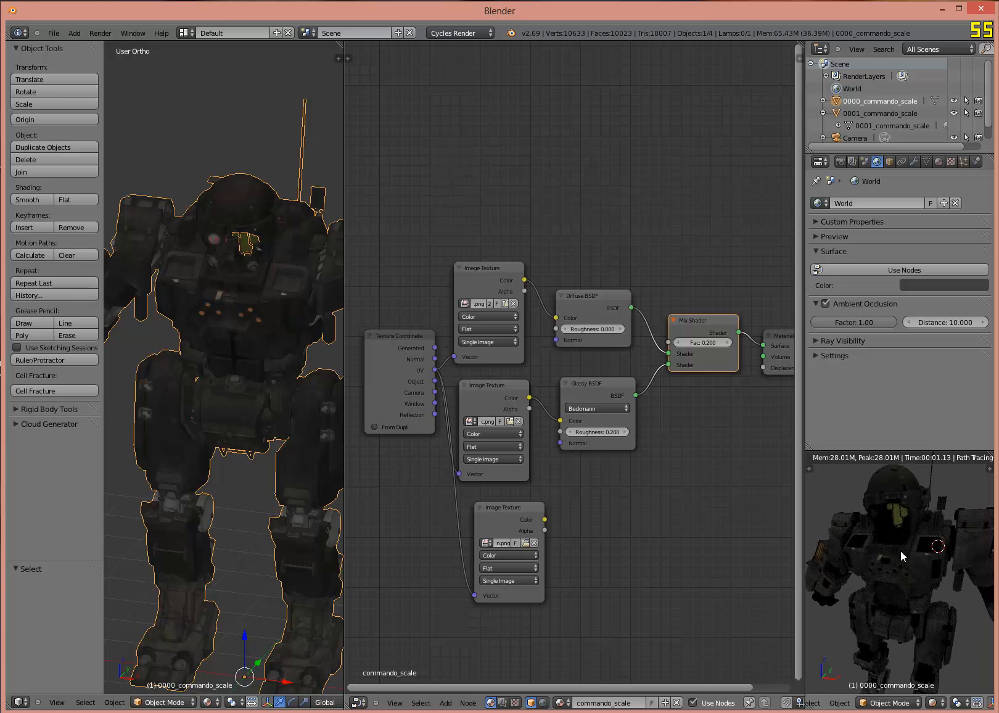
scroll(899, 535, up, 5)
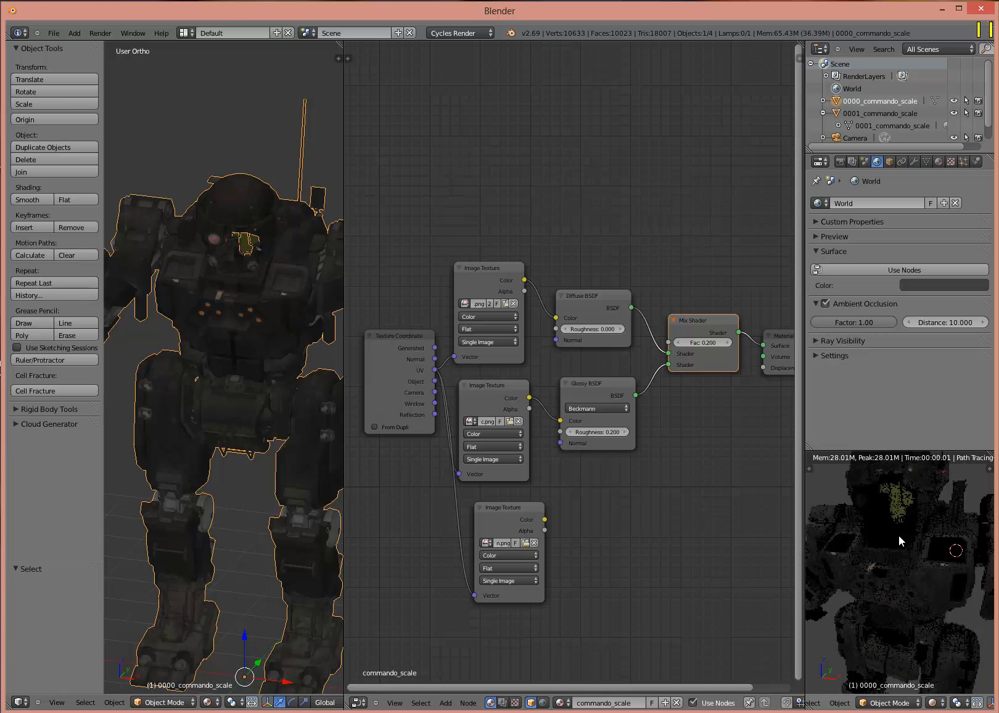
Step: Turn the node editor area into a UV/Image Editor displaying the commando_dif.png texture
scroll(848, 502, down, 4)
shift+middle_drag(850, 505, 875, 542)
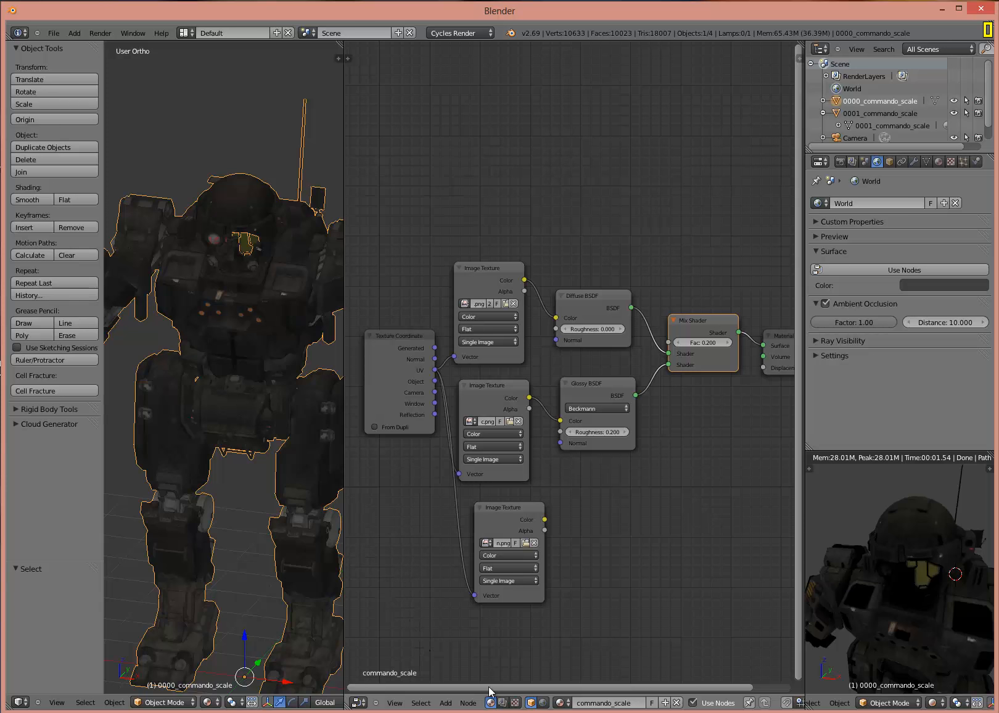
click(357, 703)
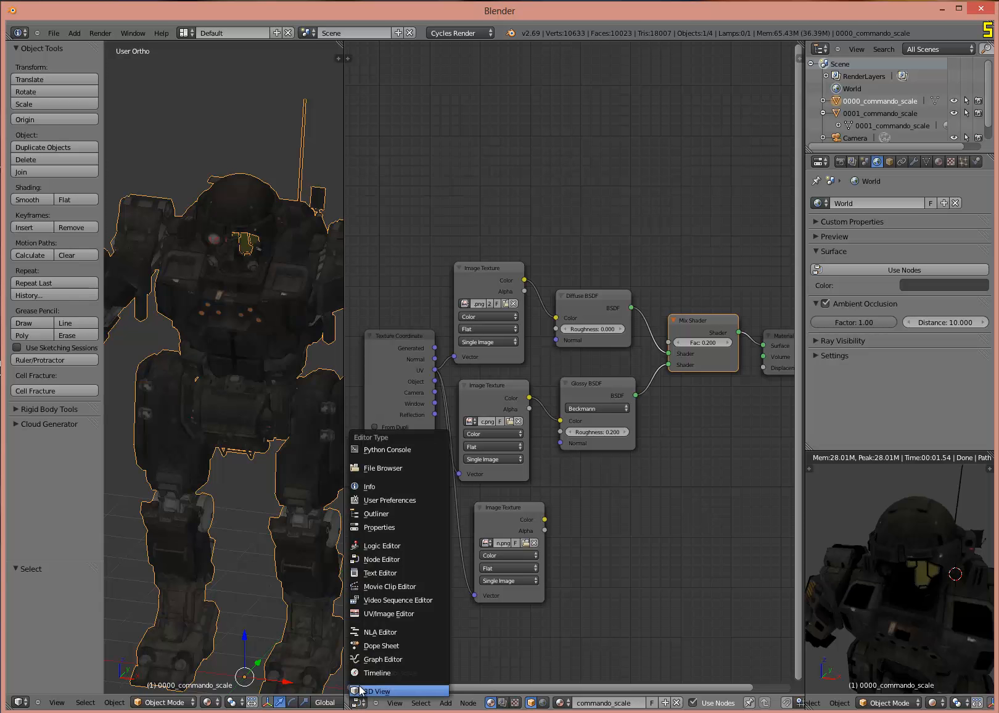
click(381, 612)
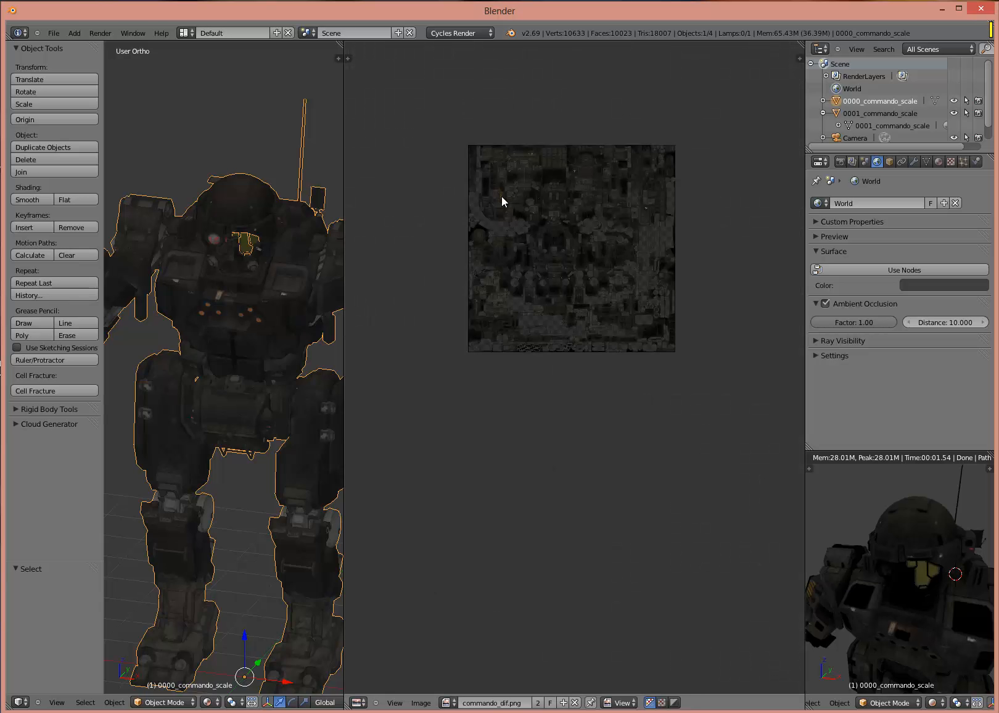
middle_drag(527, 259, 547, 361)
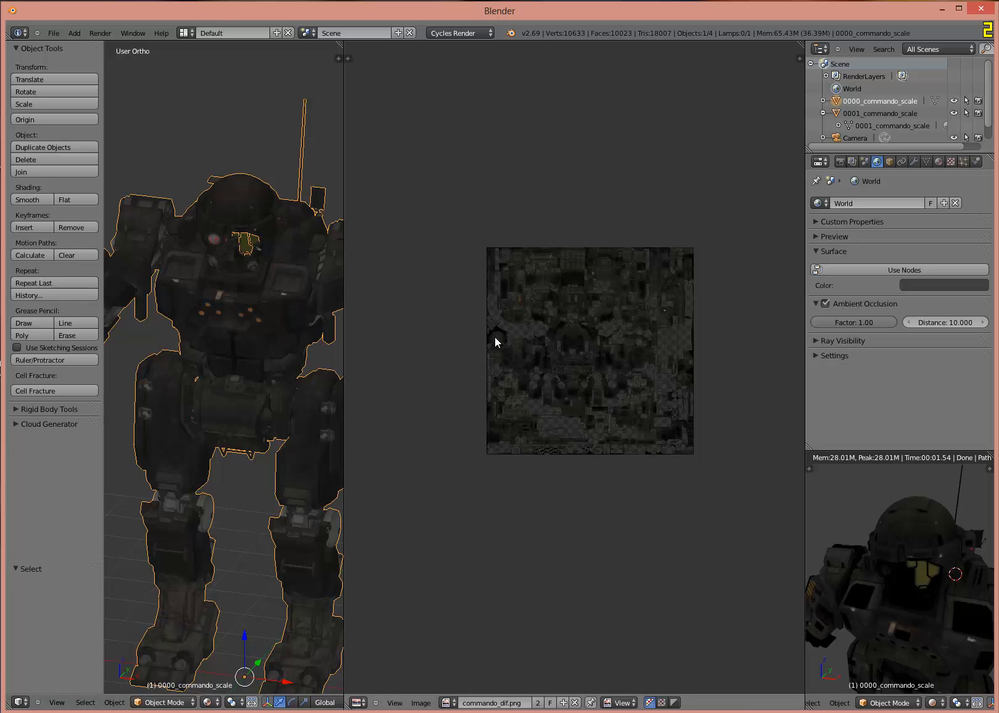
Step: Save a copy of commando_dif.png in JPEG format as commando_dif.jpg in the commando body folder
click(421, 702)
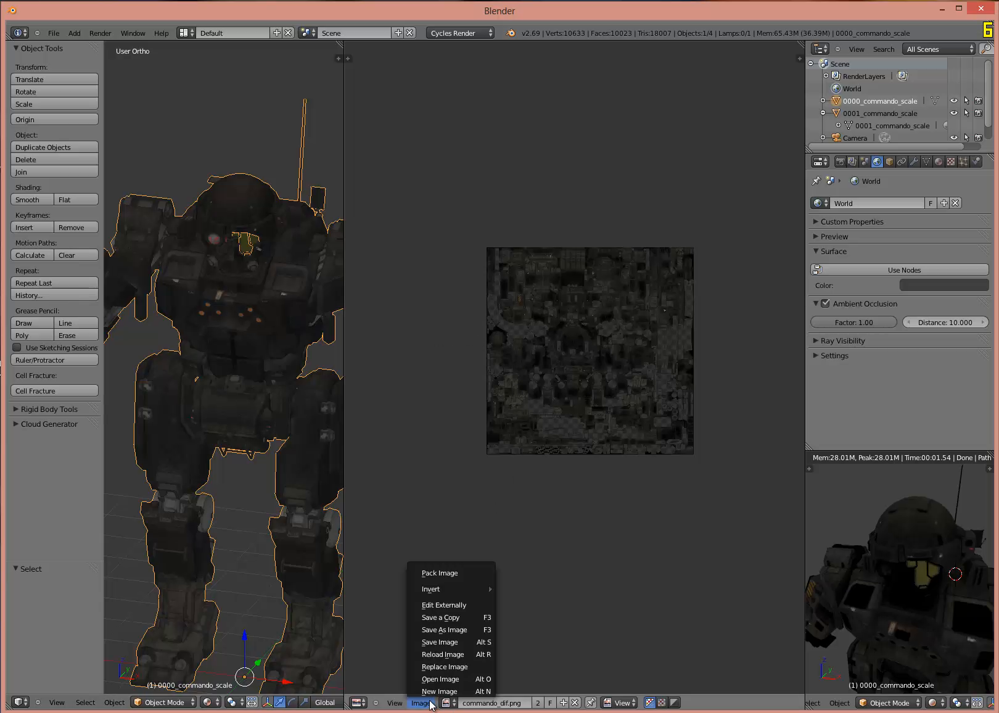
click(455, 617)
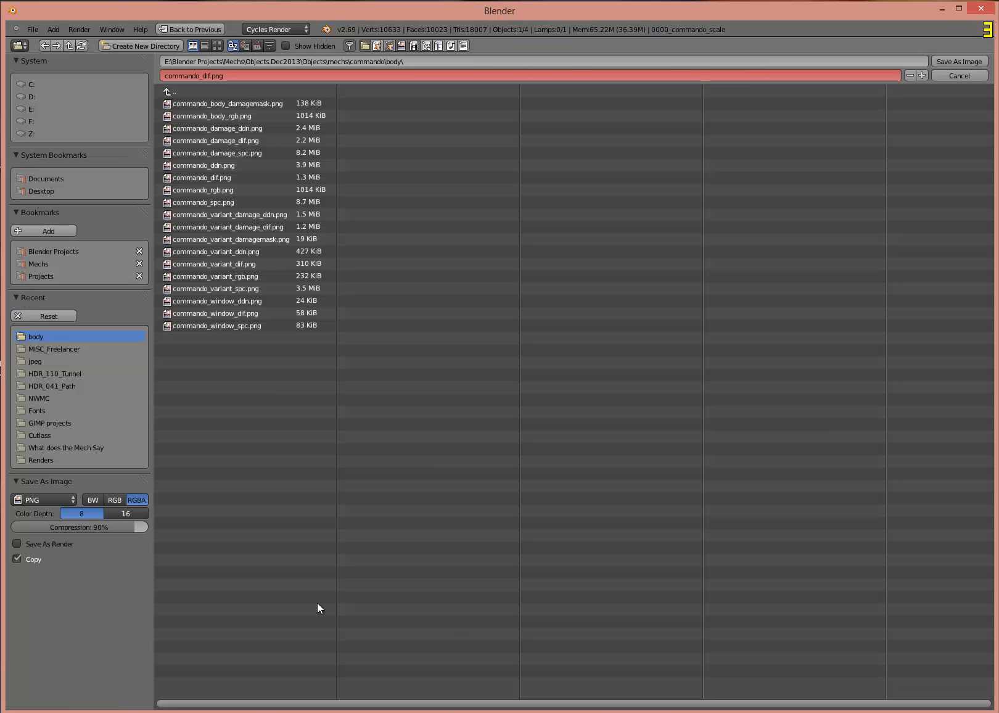
click(67, 500)
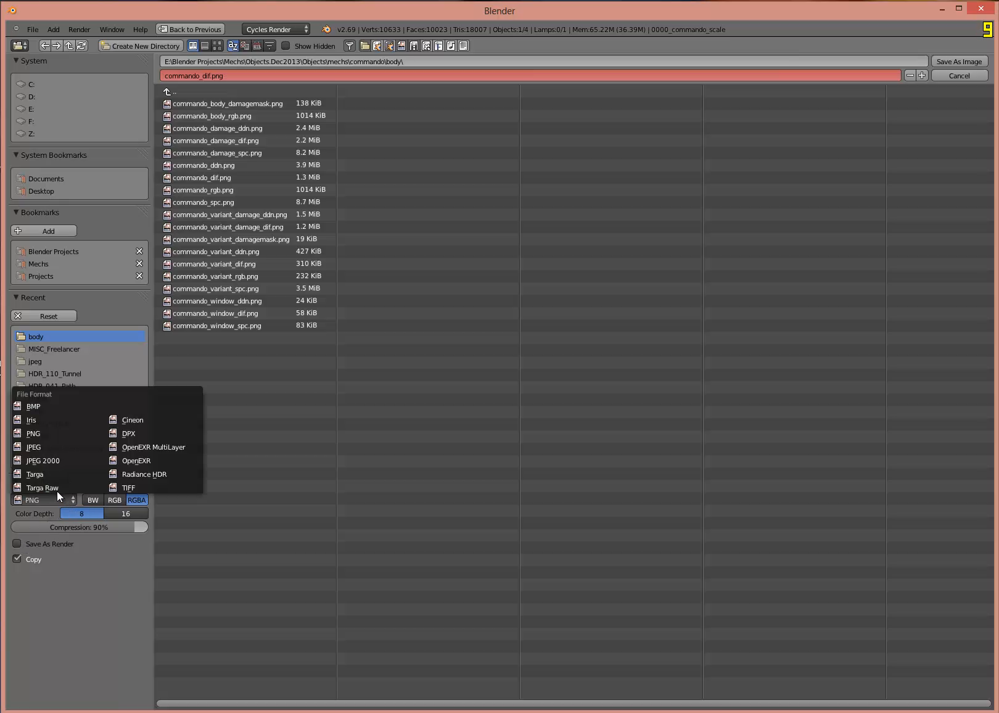
click(40, 447)
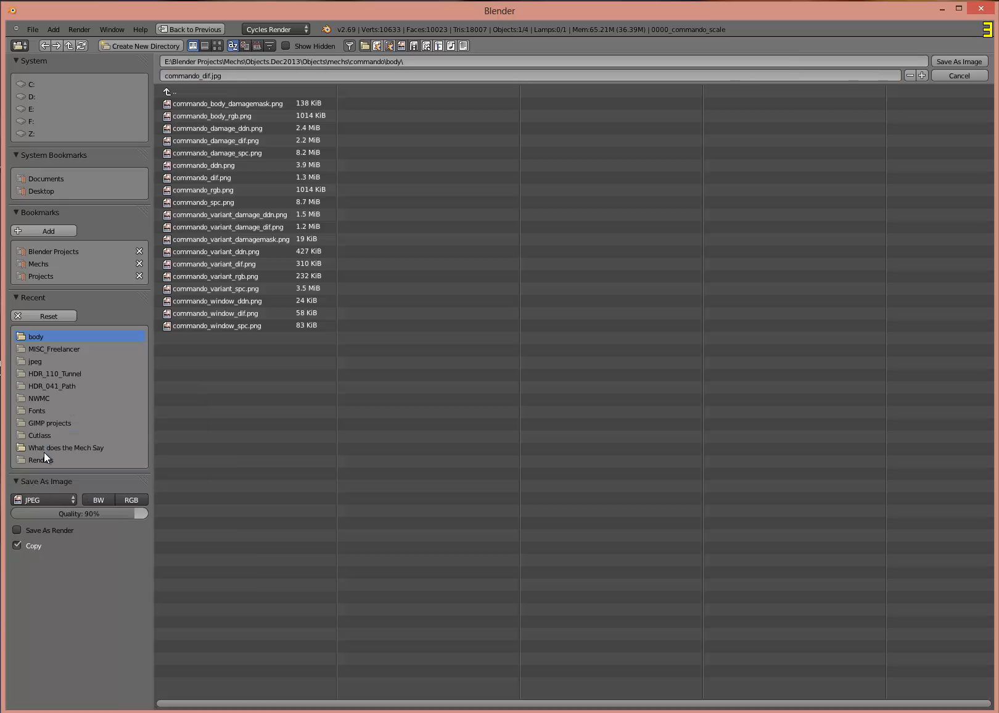
click(949, 61)
click(949, 61)
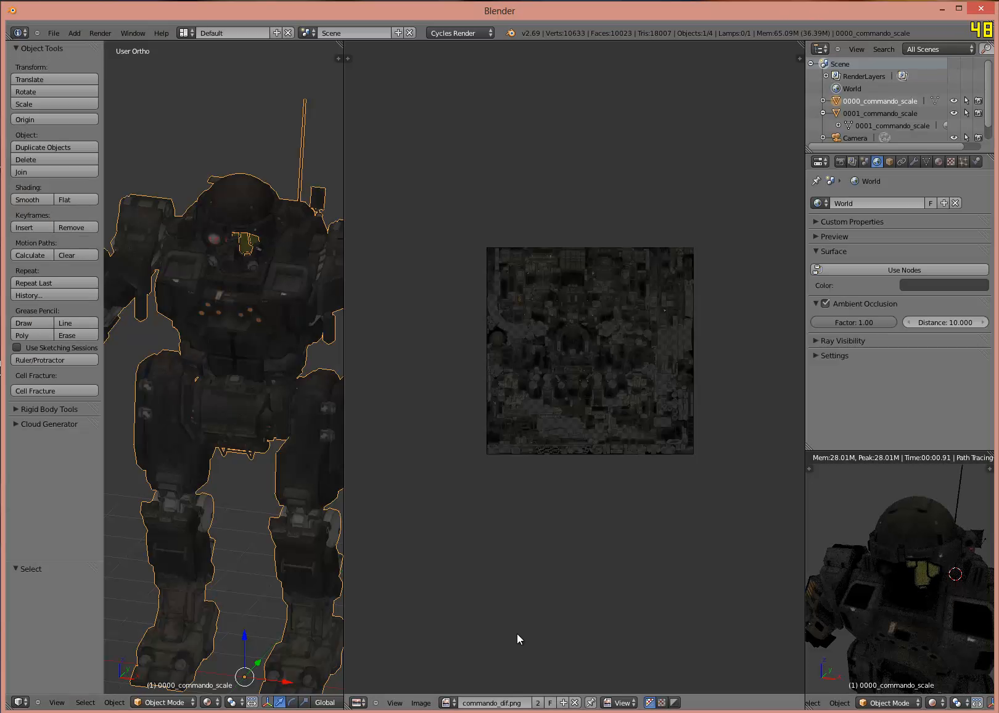
Step: Return the area to the Node Editor and unlink the PNG from the diffuse Image Texture node
click(359, 702)
click(391, 560)
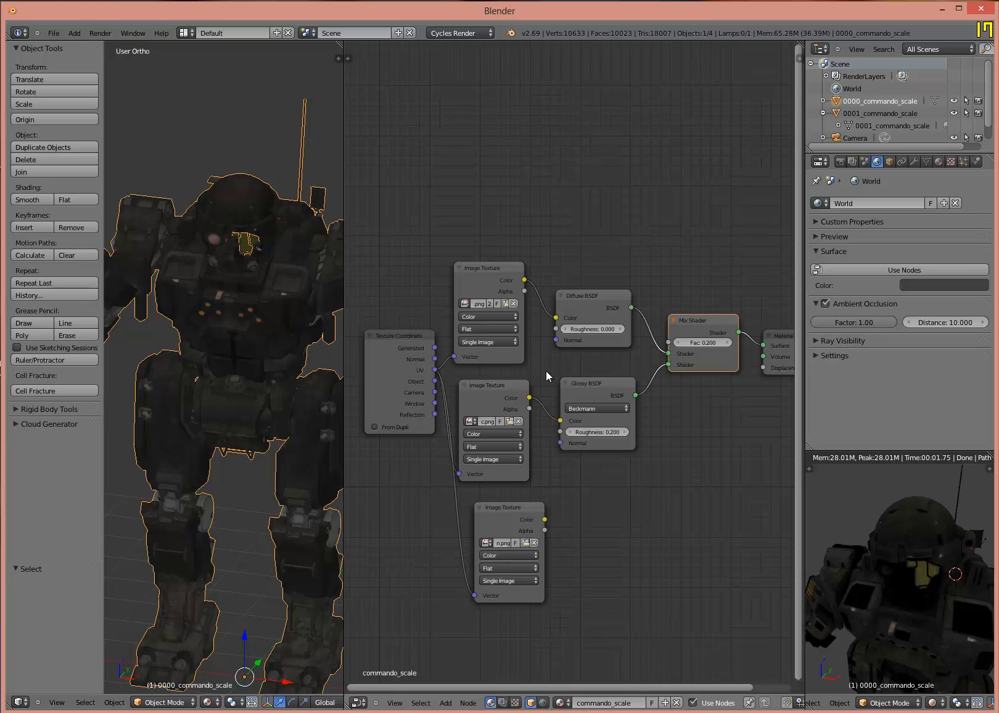
click(513, 303)
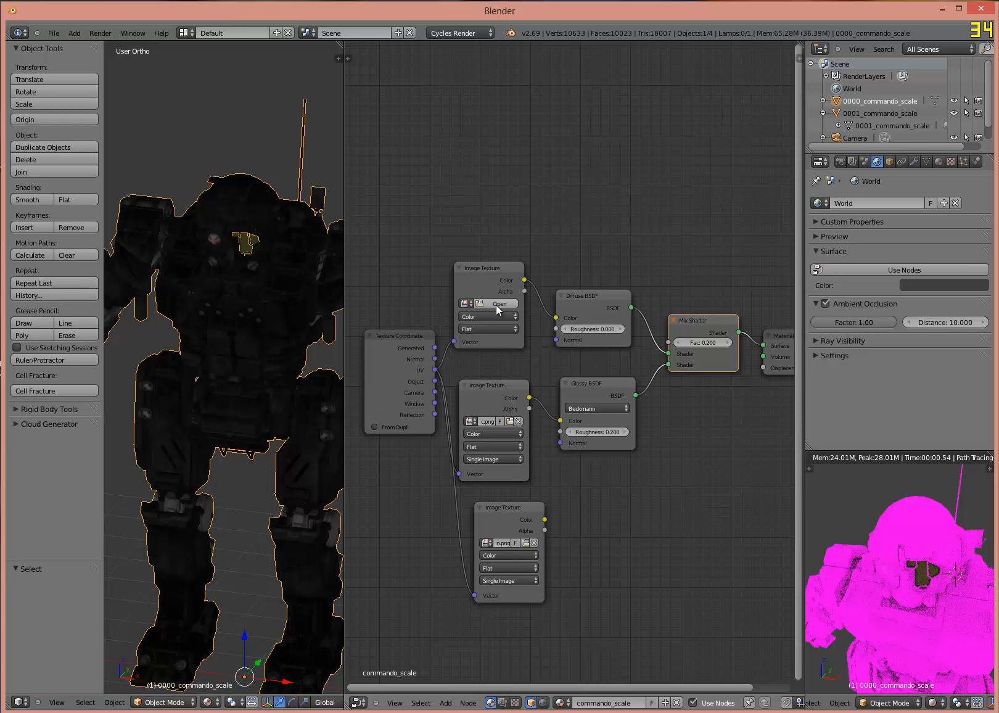
Step: Load commando_dif.jpg from Objects.Dec2013\Objects\mechs\commando\body into the diffuse Image Texture node
click(496, 304)
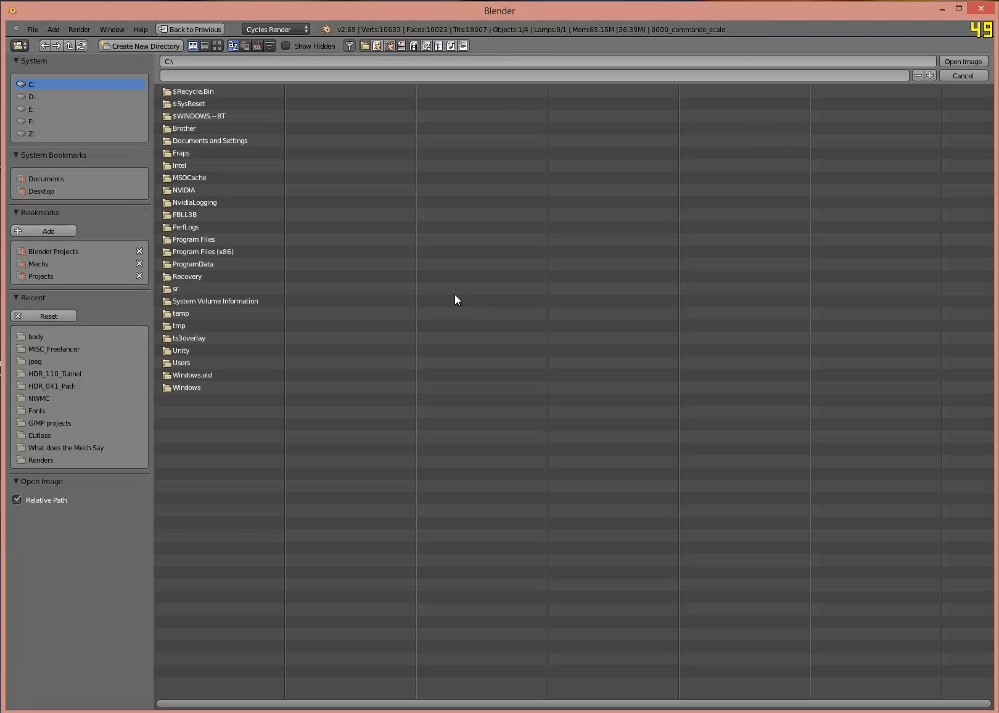
click(47, 265)
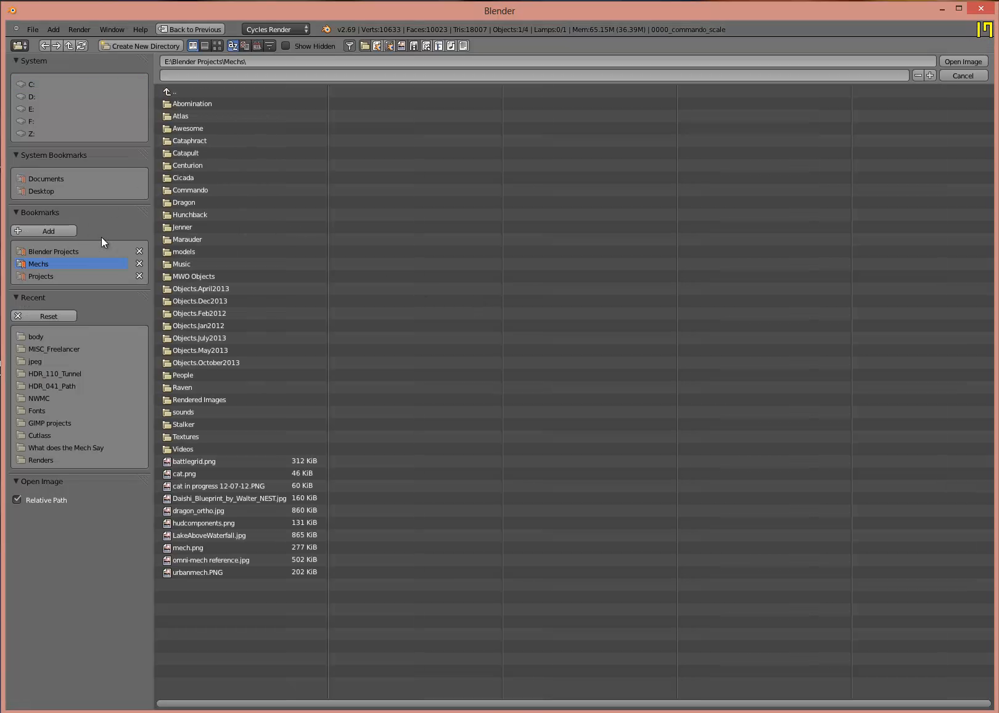
click(213, 301)
click(182, 190)
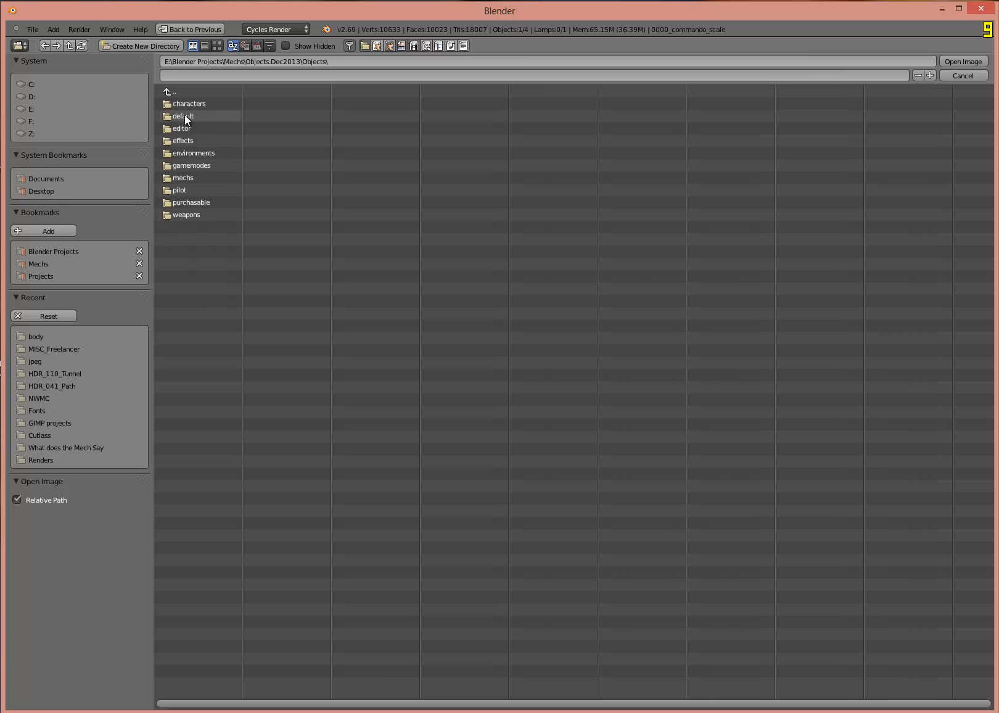
click(191, 178)
click(195, 215)
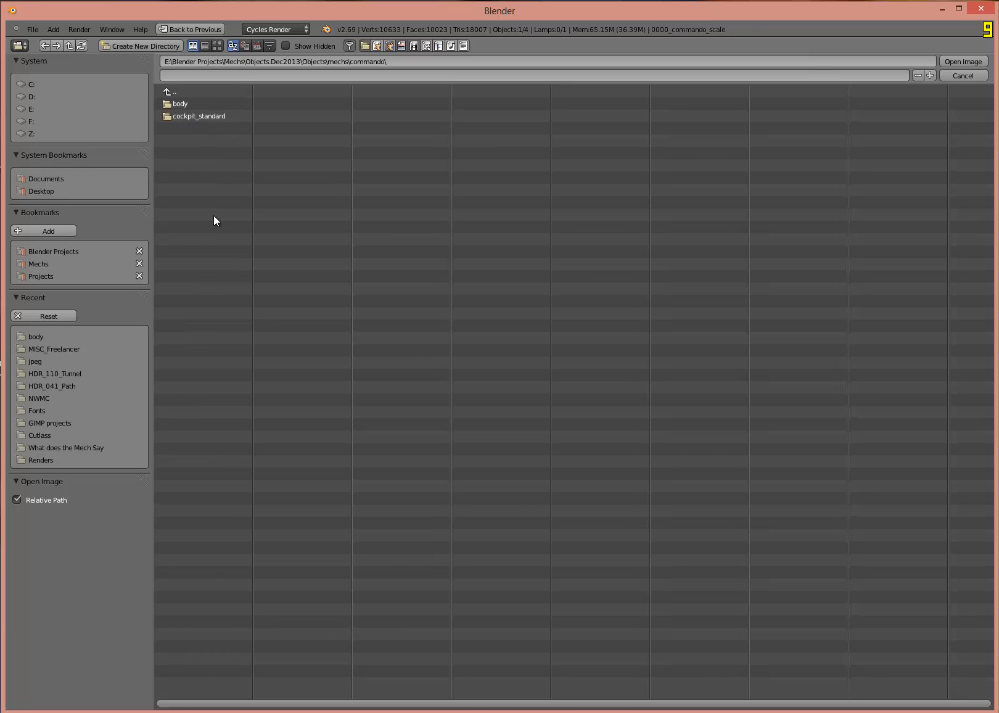
click(190, 106)
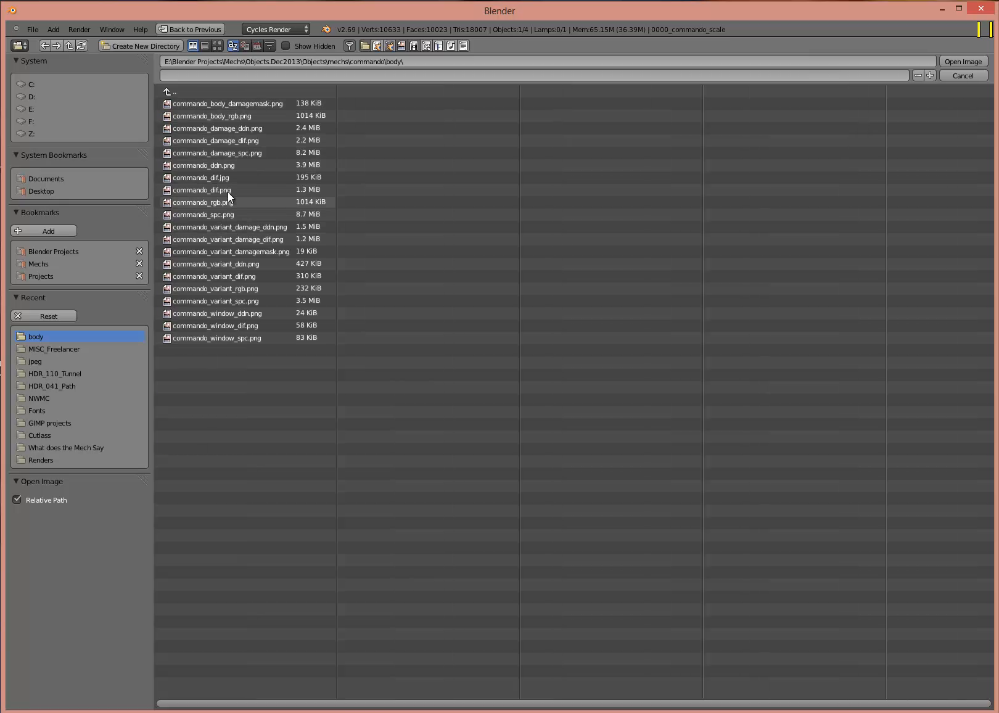
click(239, 176)
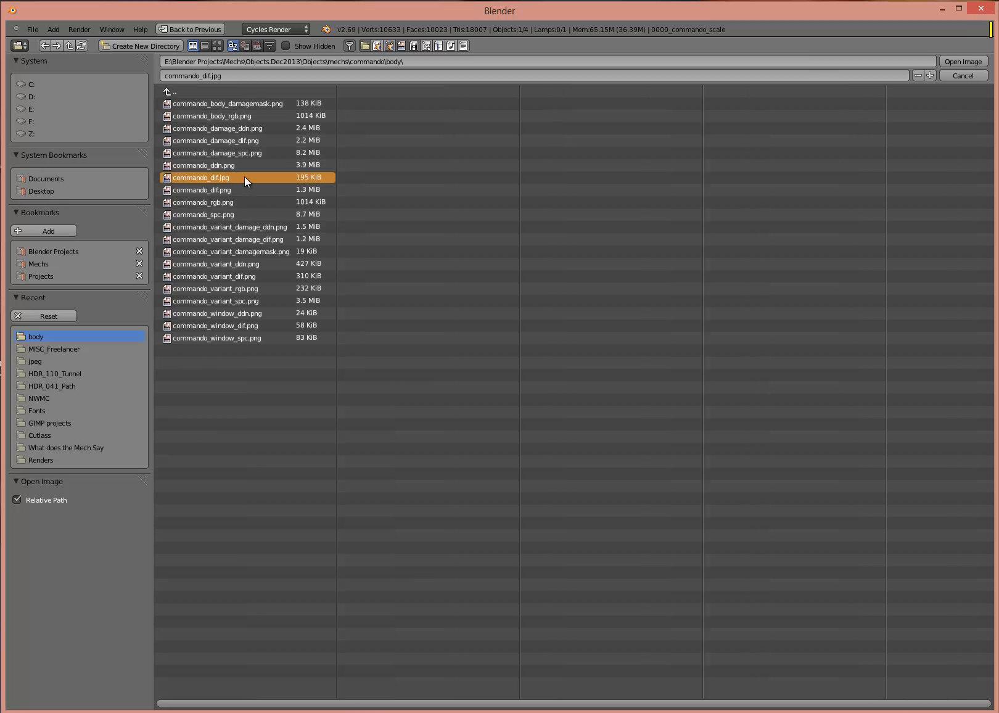
double_click(244, 177)
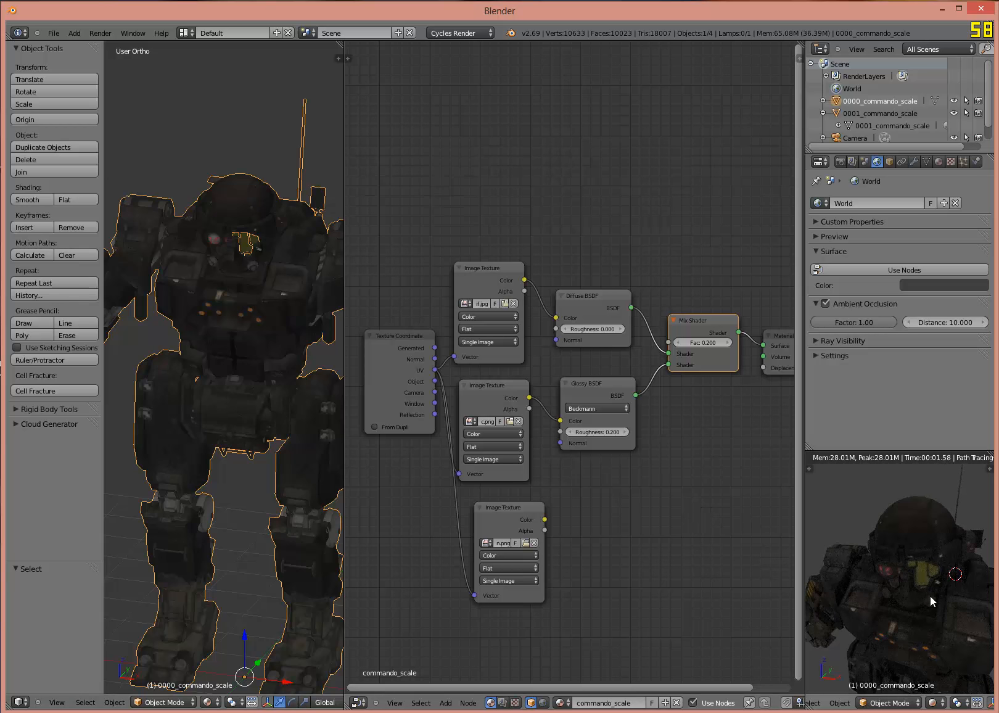
Step: Examine the mech's torso, cockpit and whole body with the JPEG diffuse texture in the rendered preview
scroll(931, 595, down, 1)
middle_drag(928, 594, 915, 576)
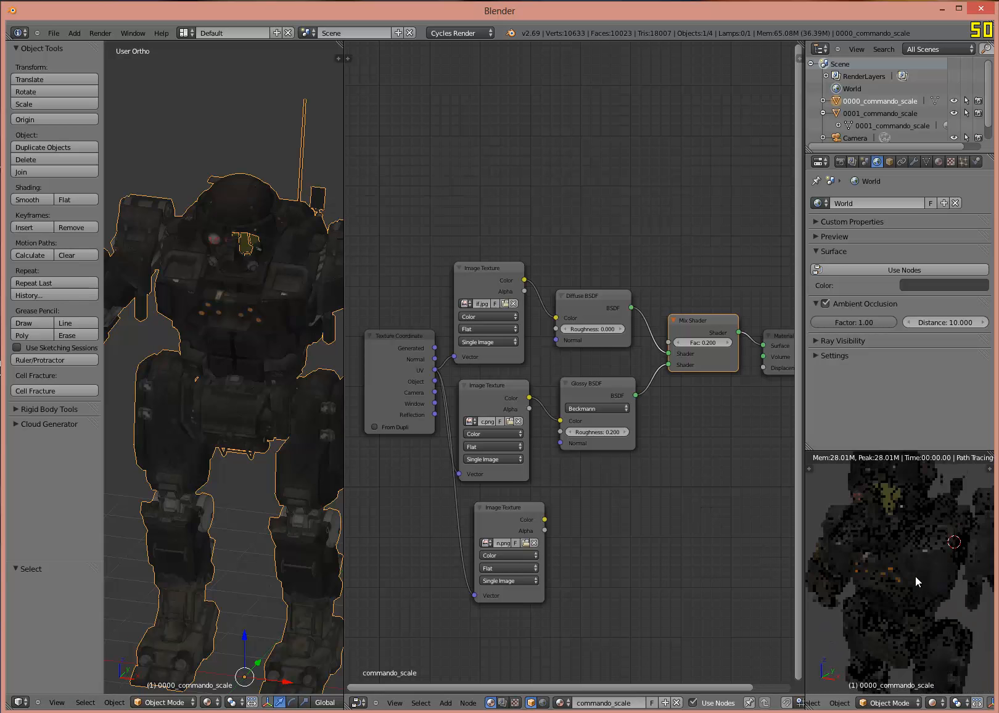
scroll(917, 568, up, 3)
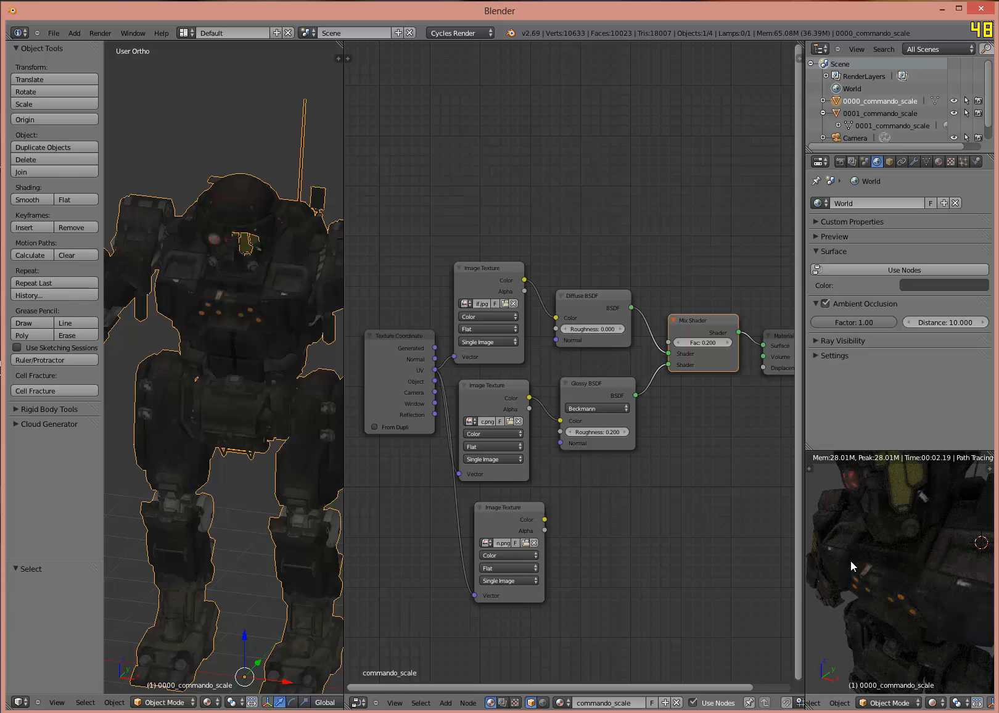
scroll(882, 566, up, 3)
scroll(888, 570, down, 5)
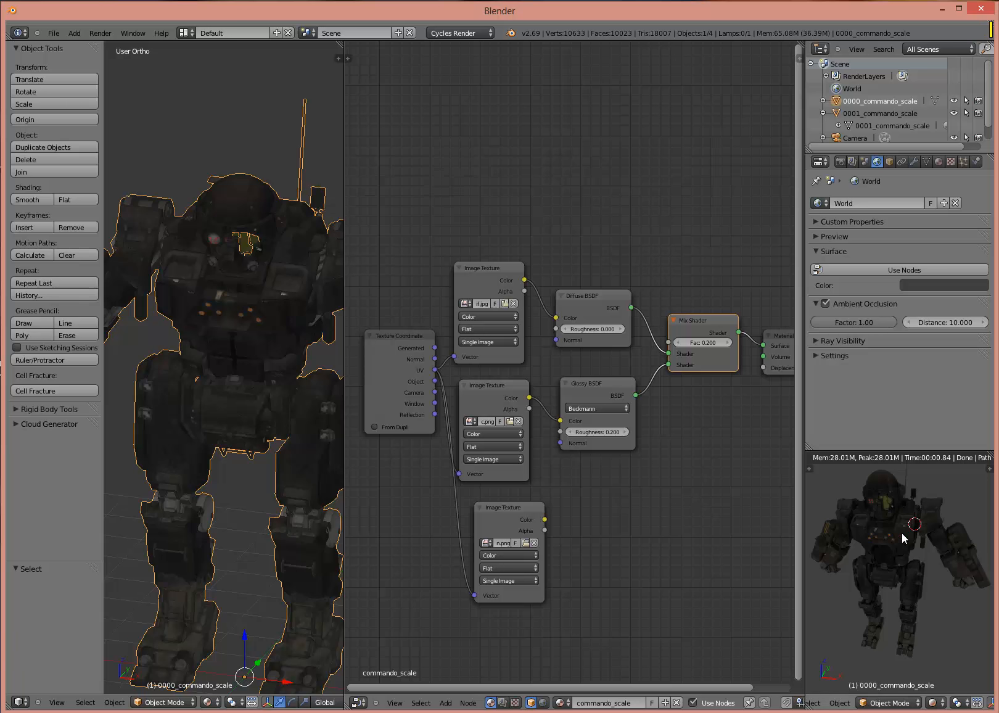
middle_drag(923, 550, 907, 558)
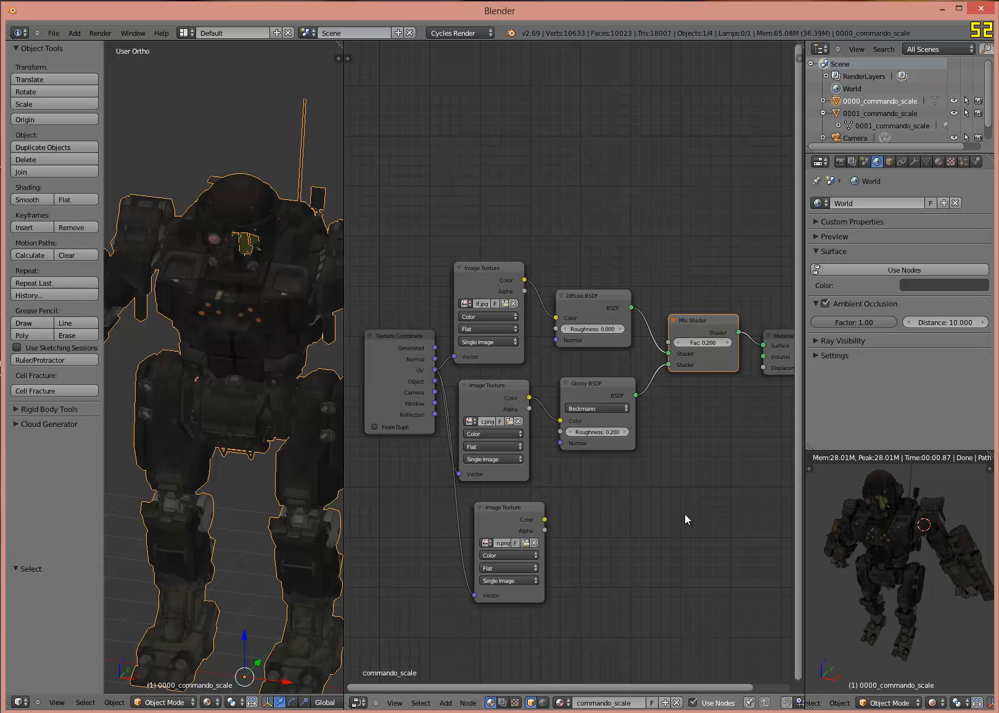
scroll(908, 532, up, 6)
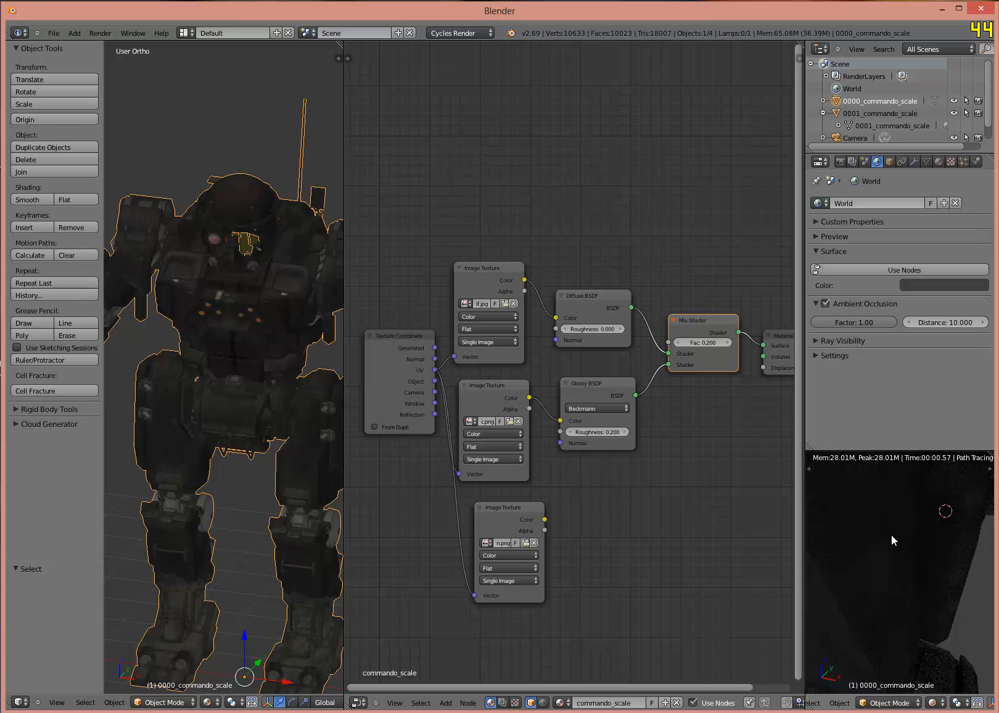
scroll(925, 565, down, 5)
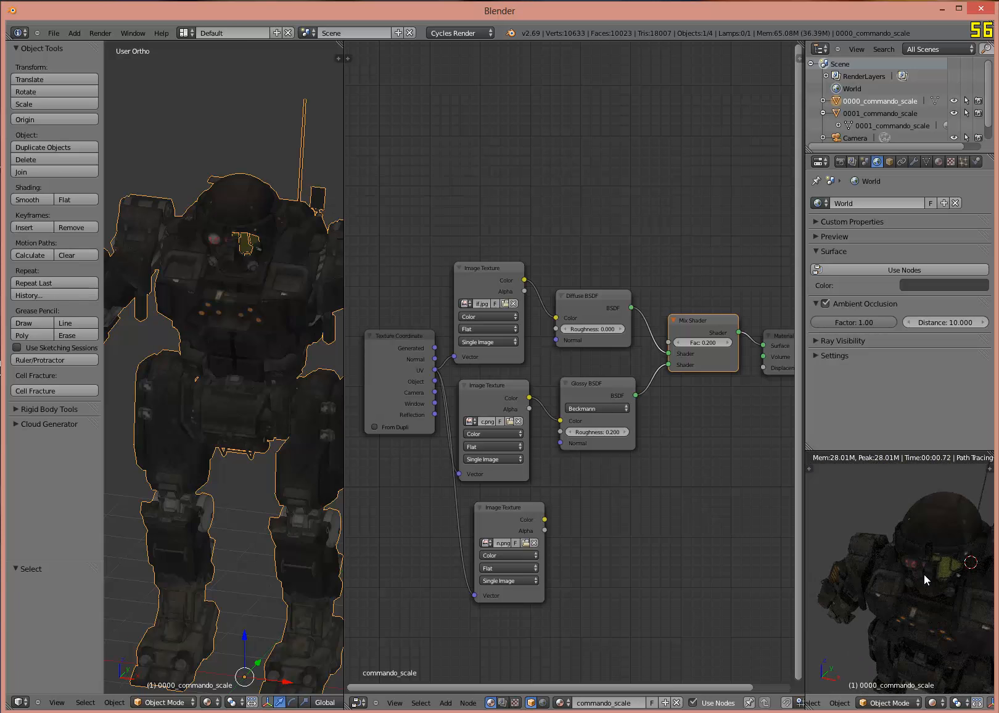
middle_drag(924, 574, 899, 552)
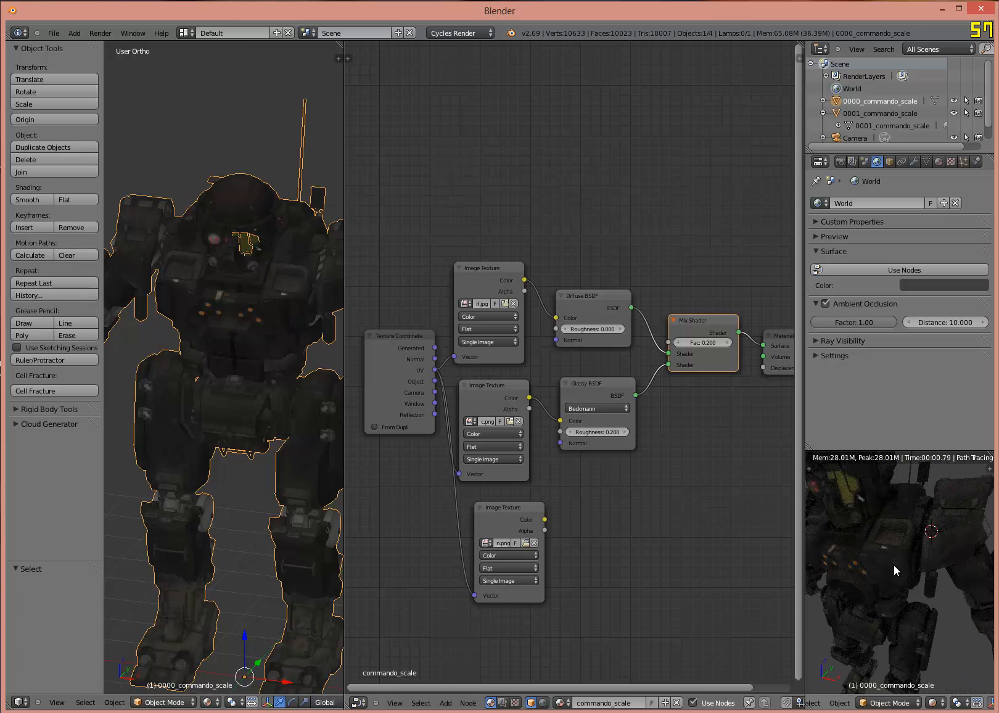
Step: Try the normal map texture's Color on the material output's Displacement and cut the link to compare the render
key(shift+a)
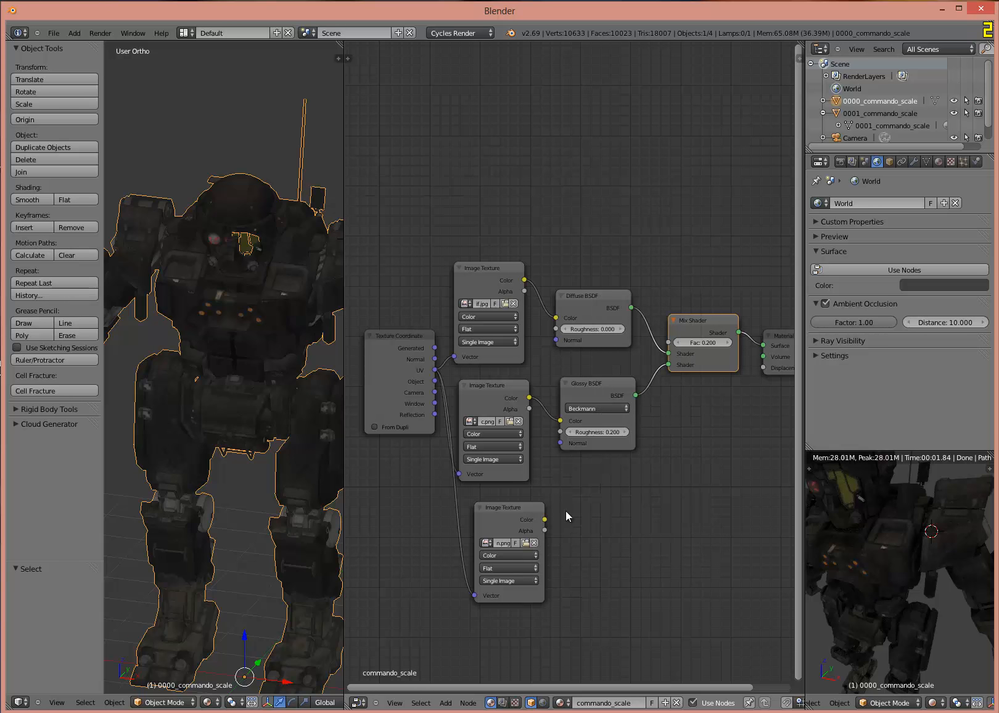
mouse_move(545, 519)
mouse_down()
mouse_move(734, 425)
mouse_move(764, 370)
mouse_up()
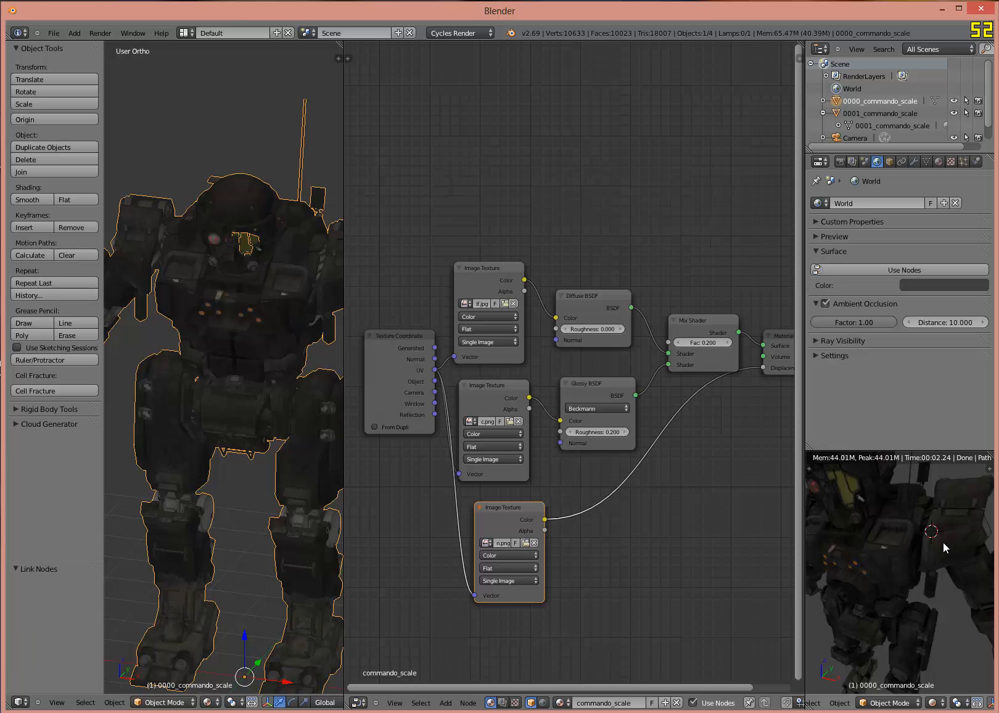
ctrl+right_drag(582, 480, 684, 544)
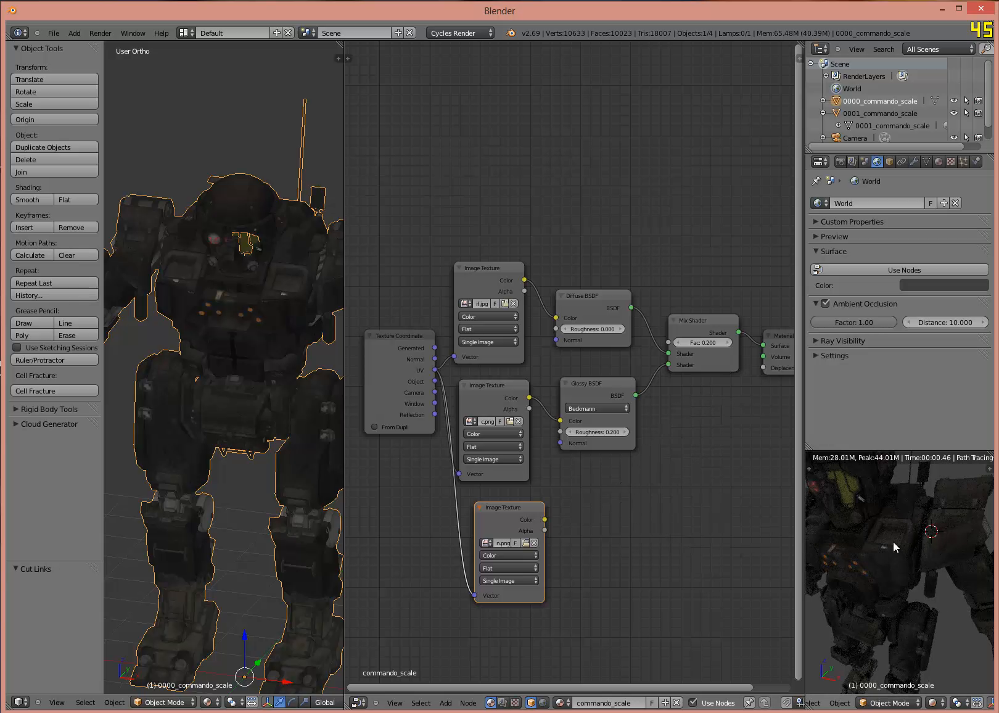
Step: Link the normal map texture's Color to the material output's Displacement and insert a Math node on that link
drag(544, 519, 764, 370)
key(shift+a)
mouse_move(672, 498)
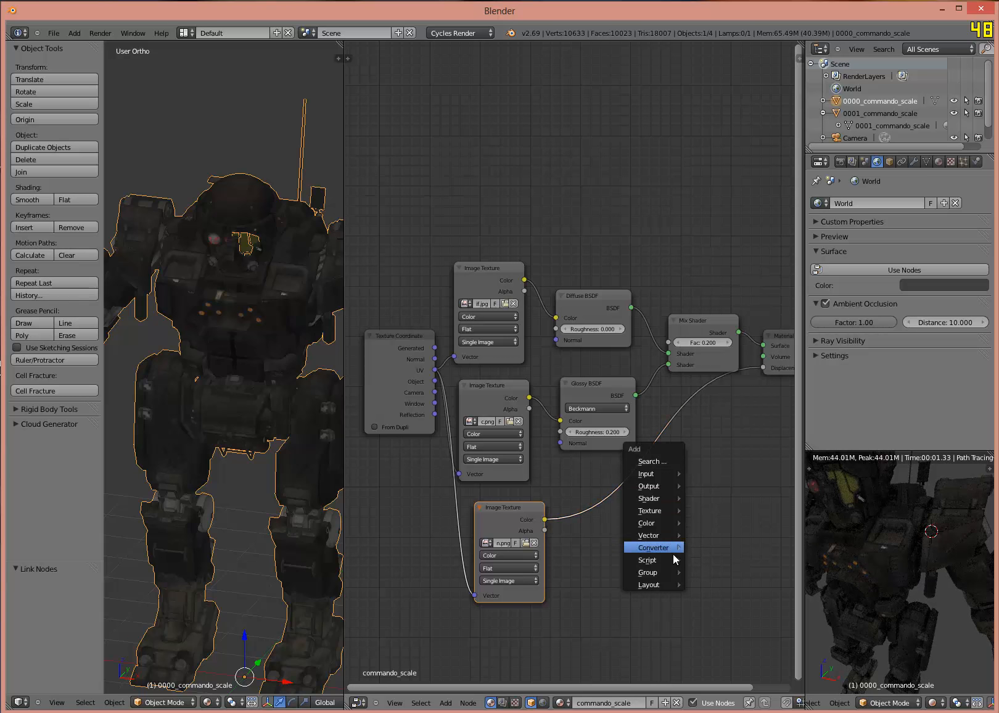
mouse_move(674, 537)
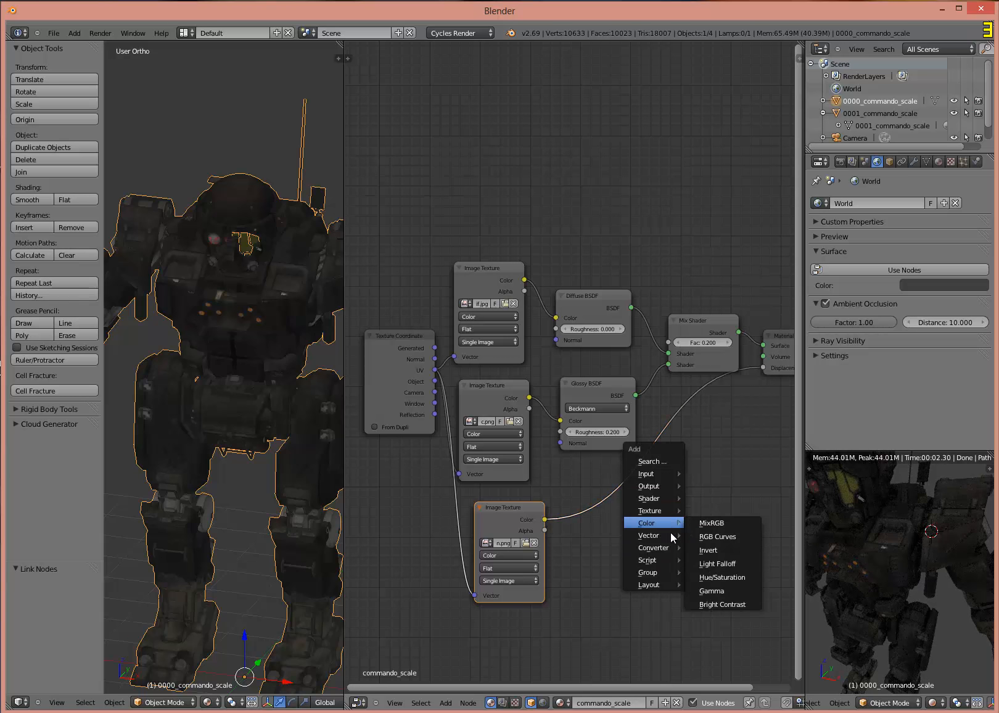
click(718, 546)
click(617, 491)
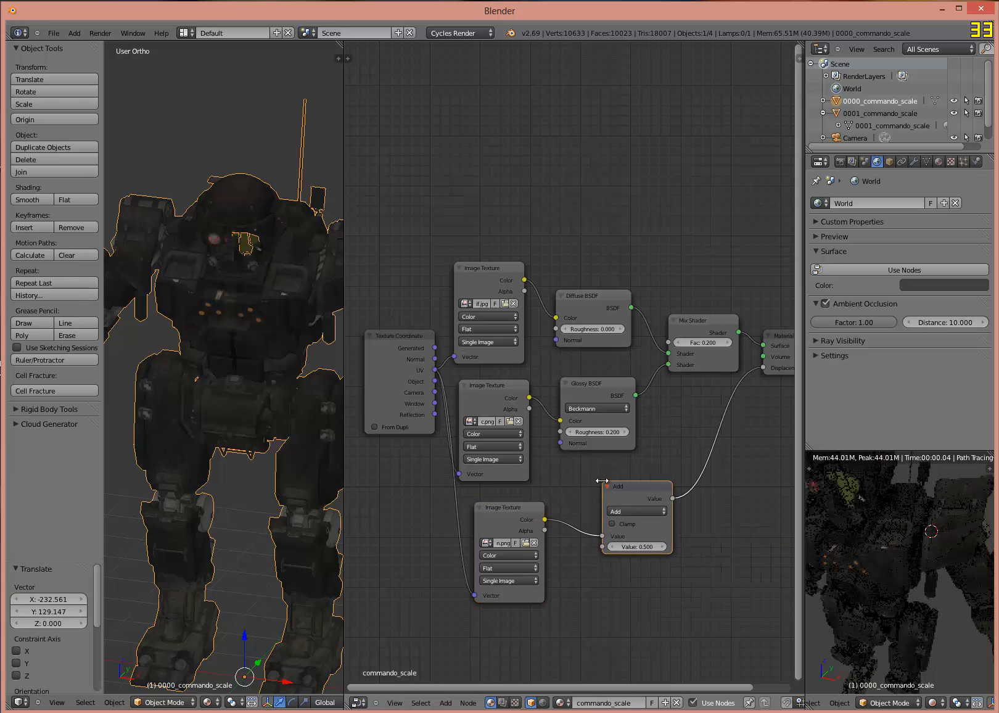
Step: Set the Math node's operation to Multiply and its second value to 1
click(623, 509)
click(627, 479)
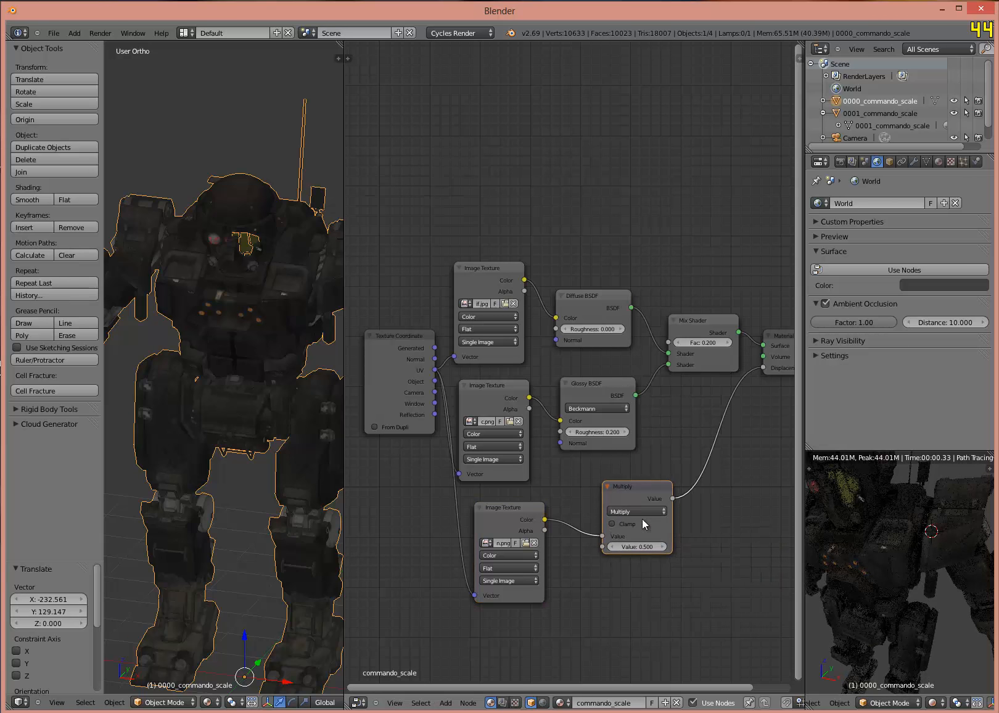
click(638, 547)
text(1)
key(Return)
Step: Try the Multiply node's second value at 0 against the rendered mech and set it to 0.5
scroll(966, 531, up, 2)
scroll(944, 559, up, 1)
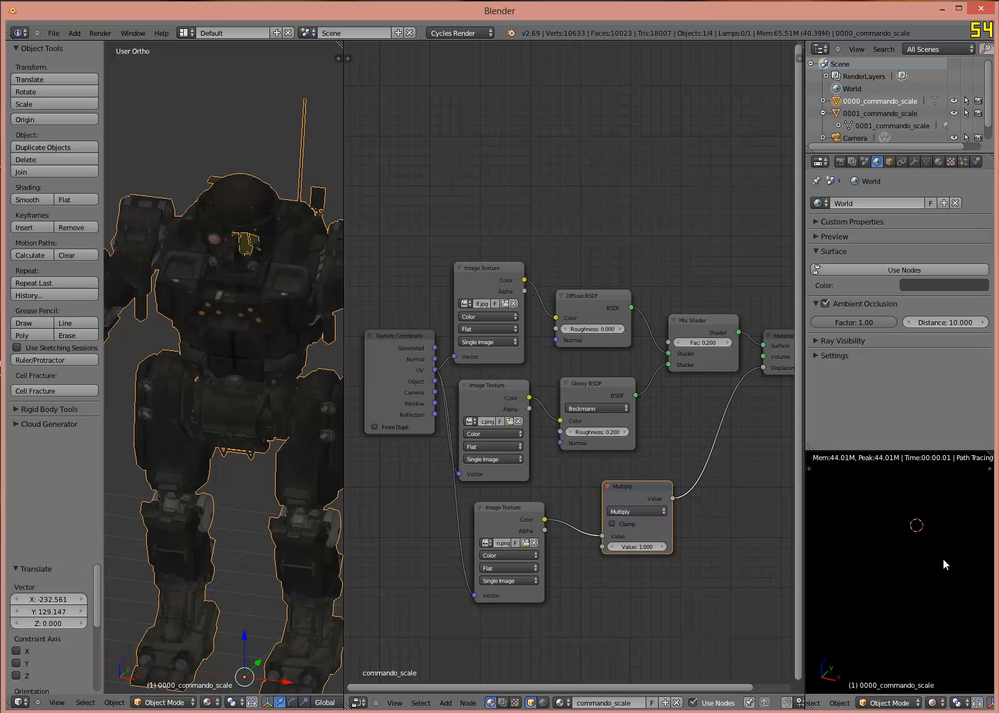
scroll(934, 588, down, 1)
middle_drag(928, 585, 902, 582)
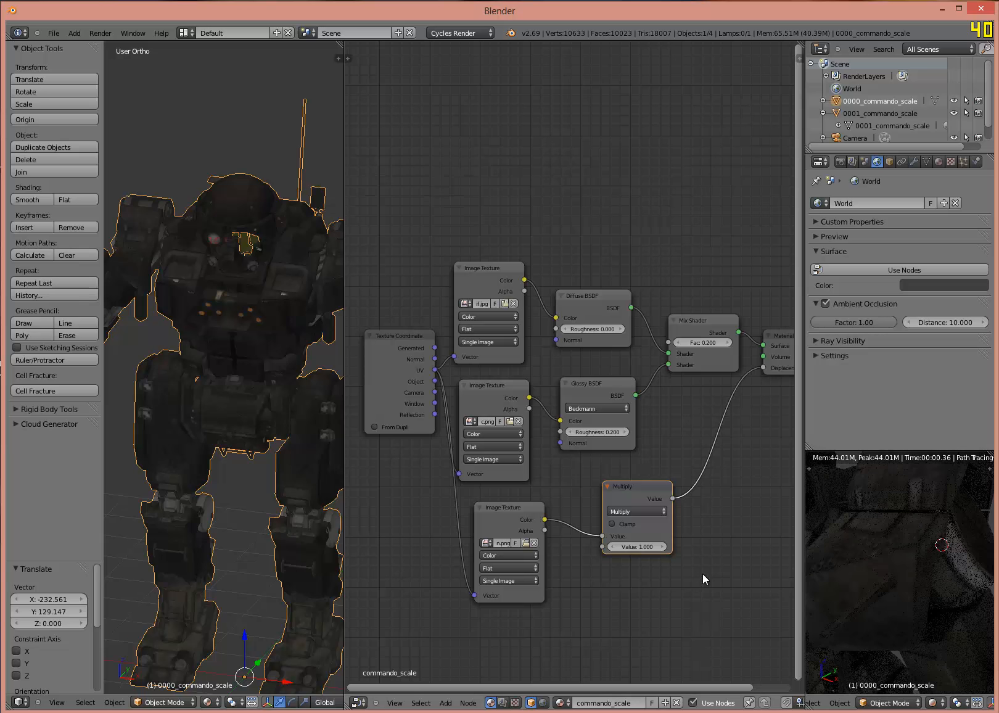
click(647, 546)
text(0)
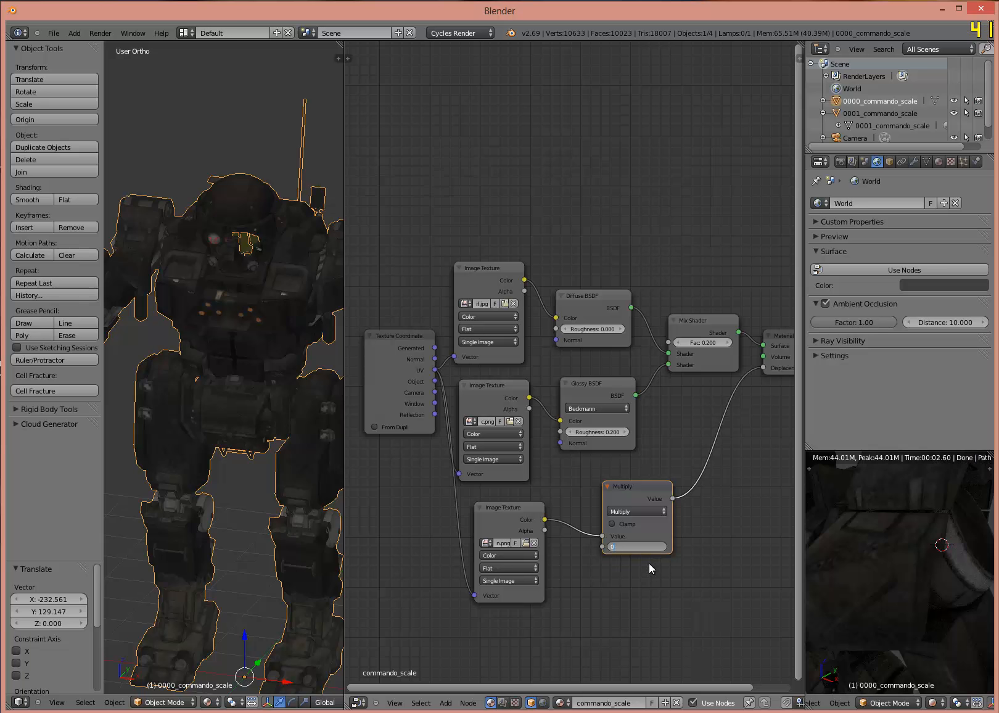
key(Return)
text(1)
key(Return)
click(640, 548)
key(Return)
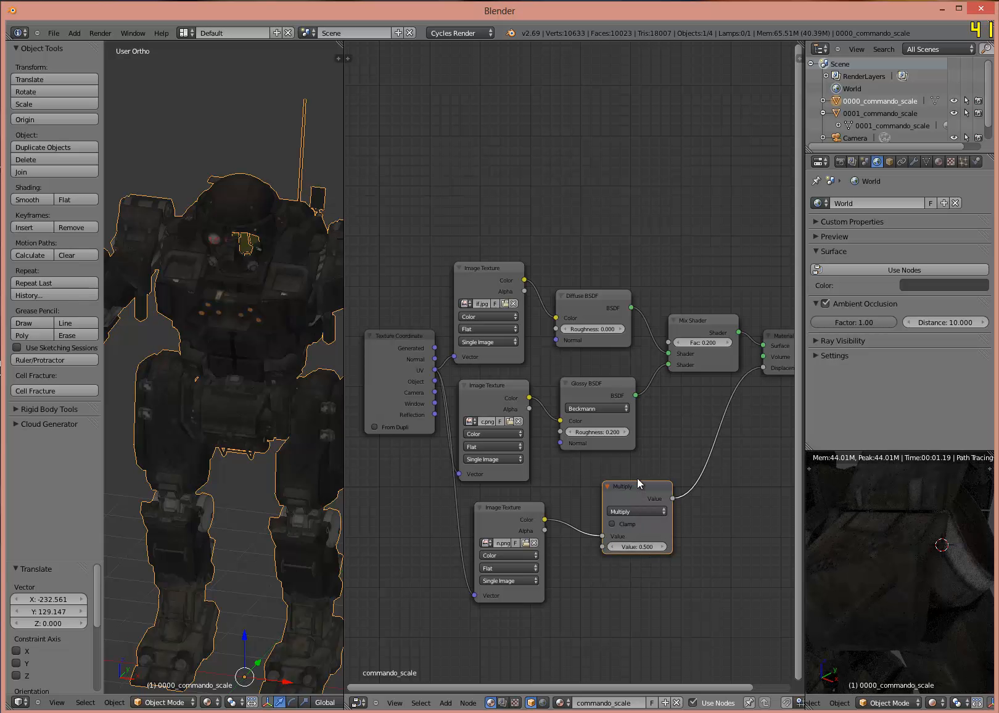
Step: Move the Multiply node aside and insert an RGB to BW node between the normal map texture and Multiply
drag(640, 482, 703, 445)
key(shift+a)
mouse_move(601, 505)
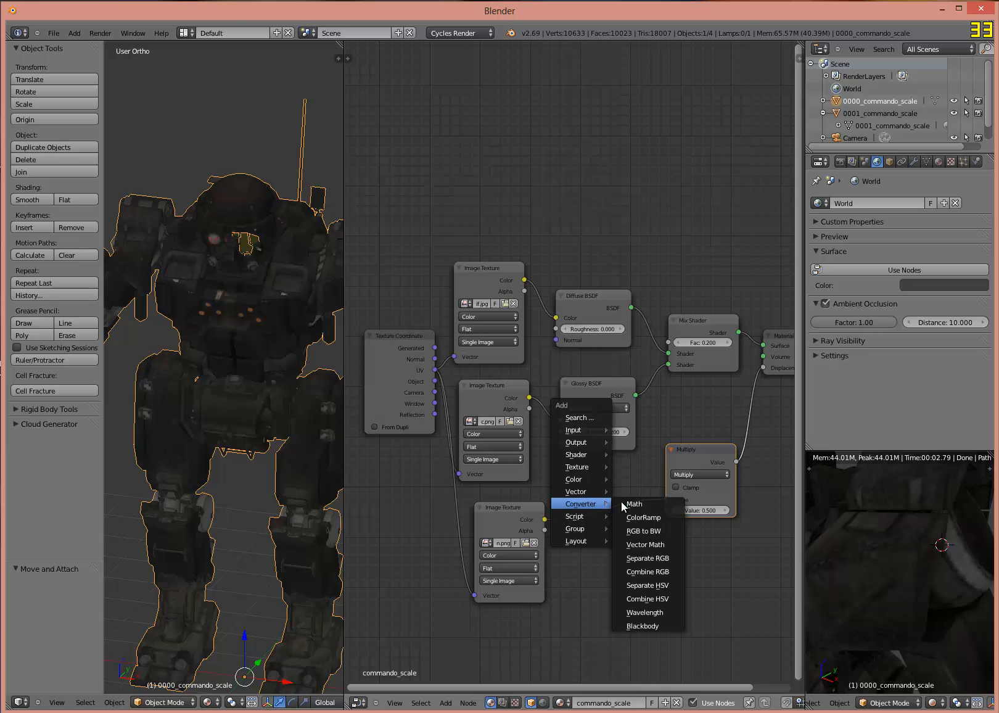
click(647, 531)
click(580, 500)
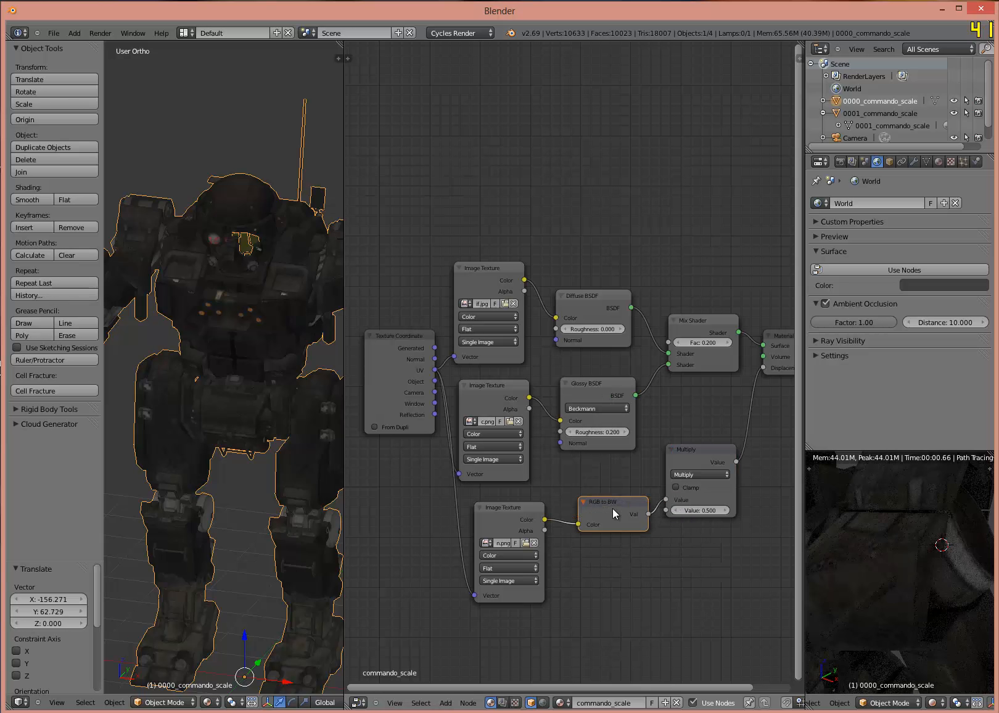
drag(621, 504, 618, 502)
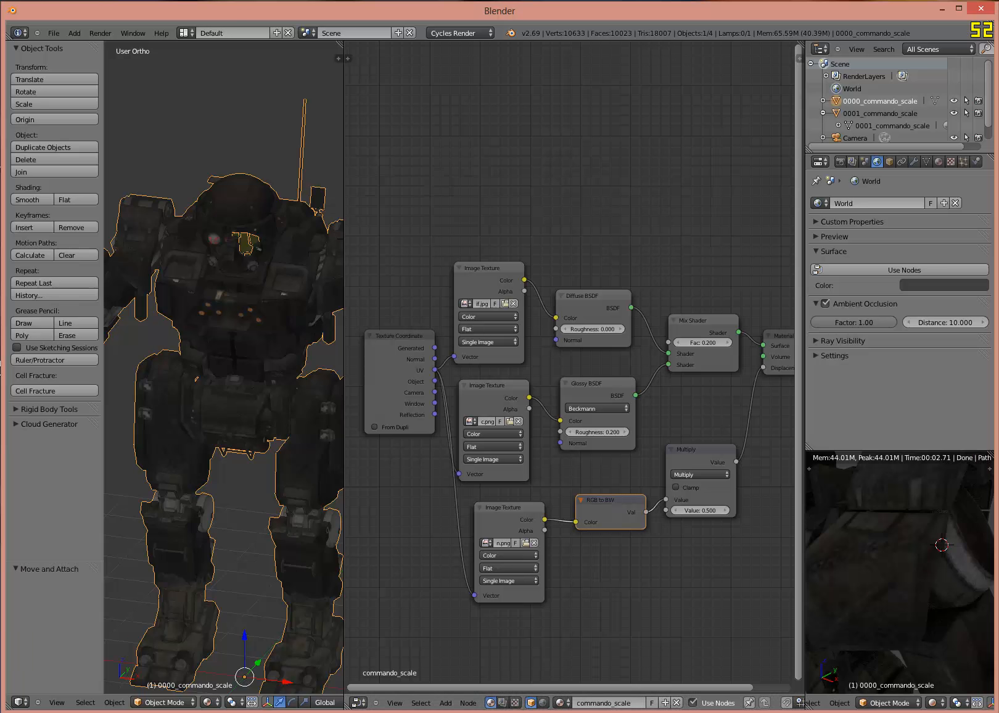
Step: Examine the commando_ddn.png normal map in the UV/Image Editor and return to the Node Editor
click(358, 702)
click(391, 613)
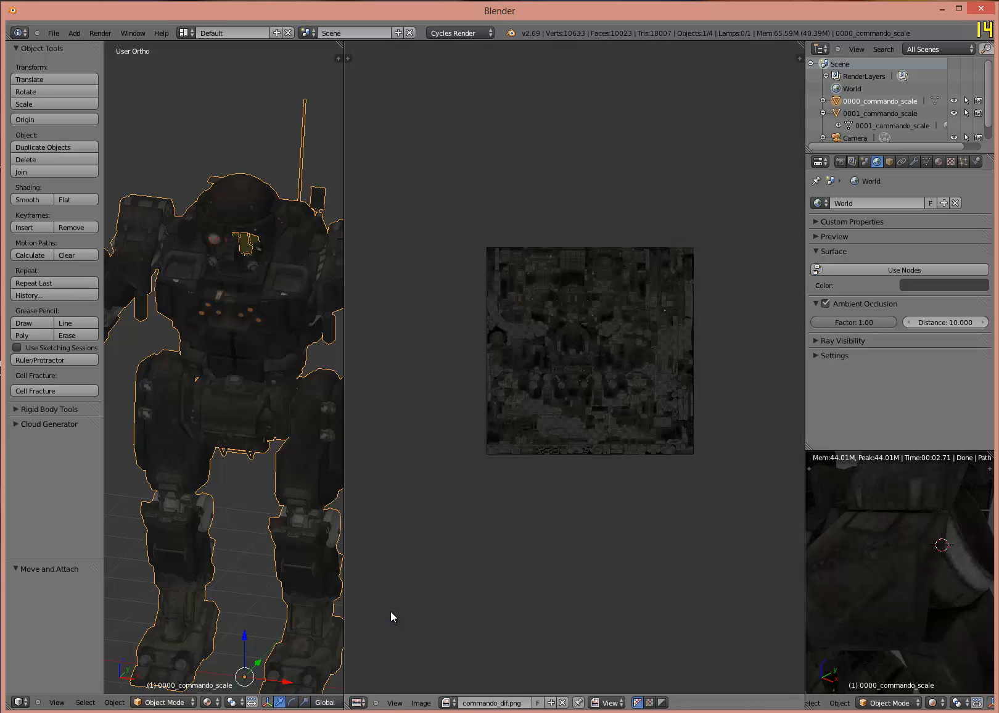
click(447, 702)
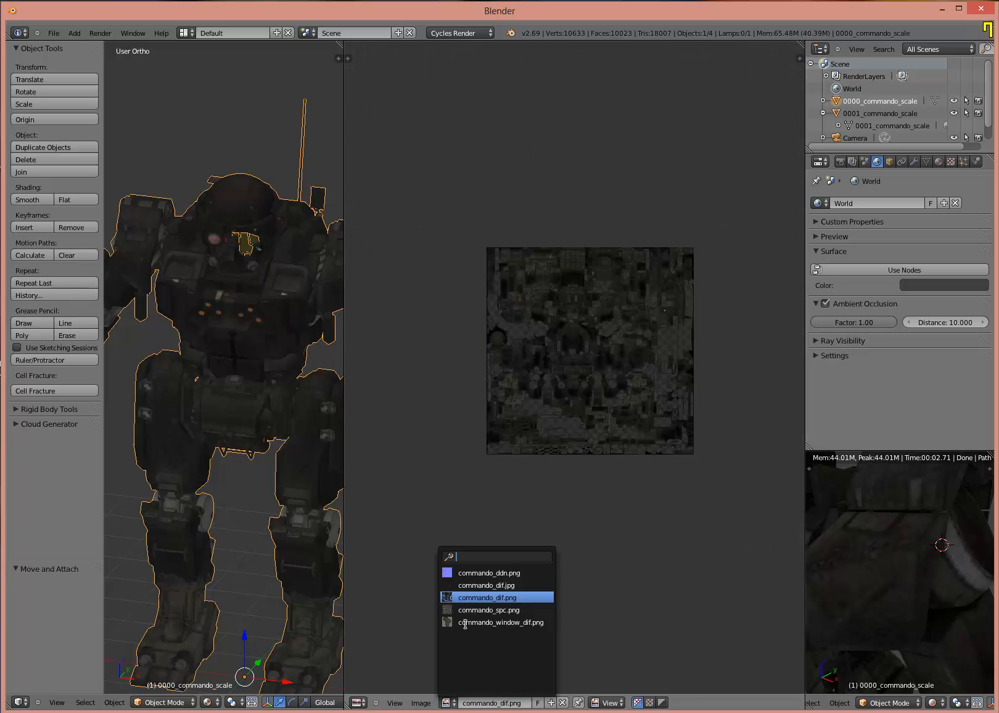
click(480, 573)
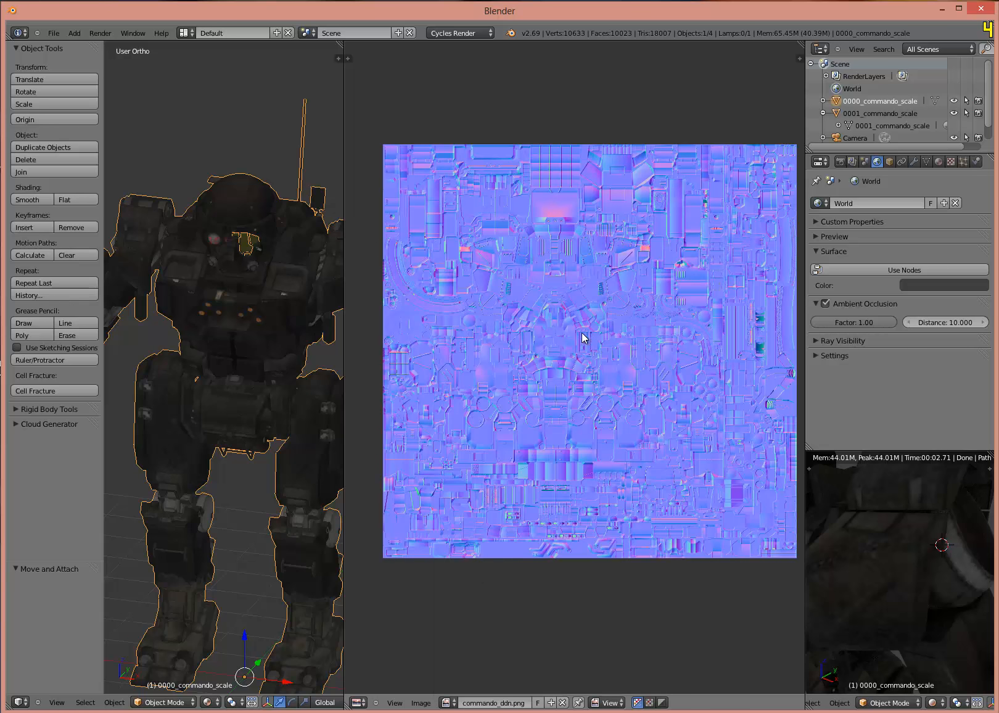
middle_drag(564, 206, 541, 232)
scroll(543, 235, up, 1)
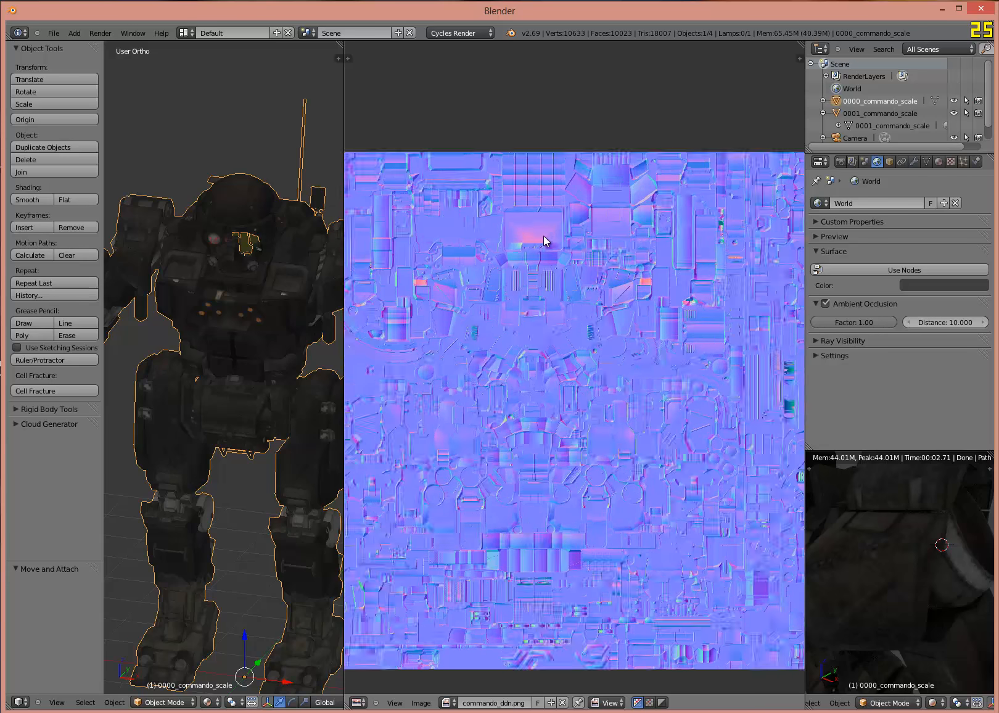
scroll(543, 236, up, 1)
scroll(542, 239, down, 3)
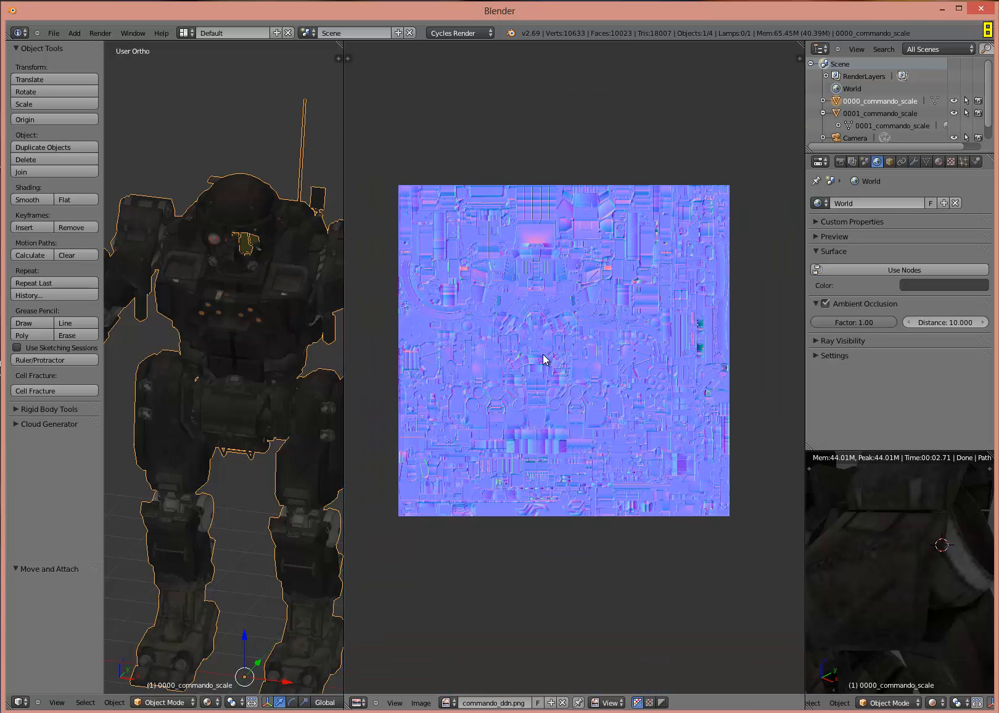
scroll(543, 355, up, 1)
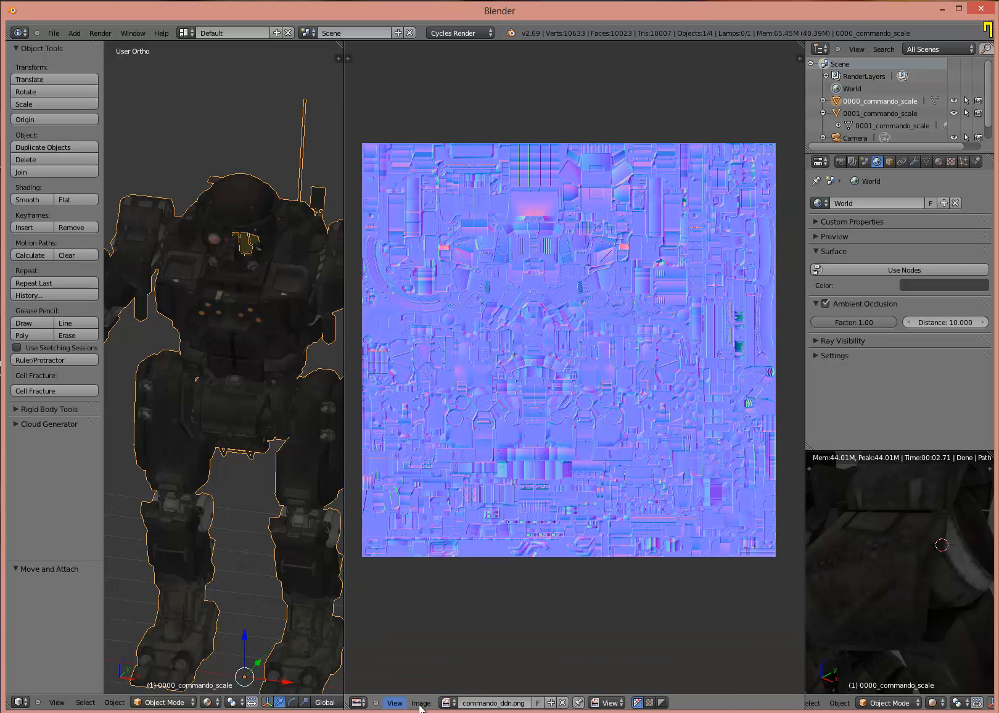
click(357, 702)
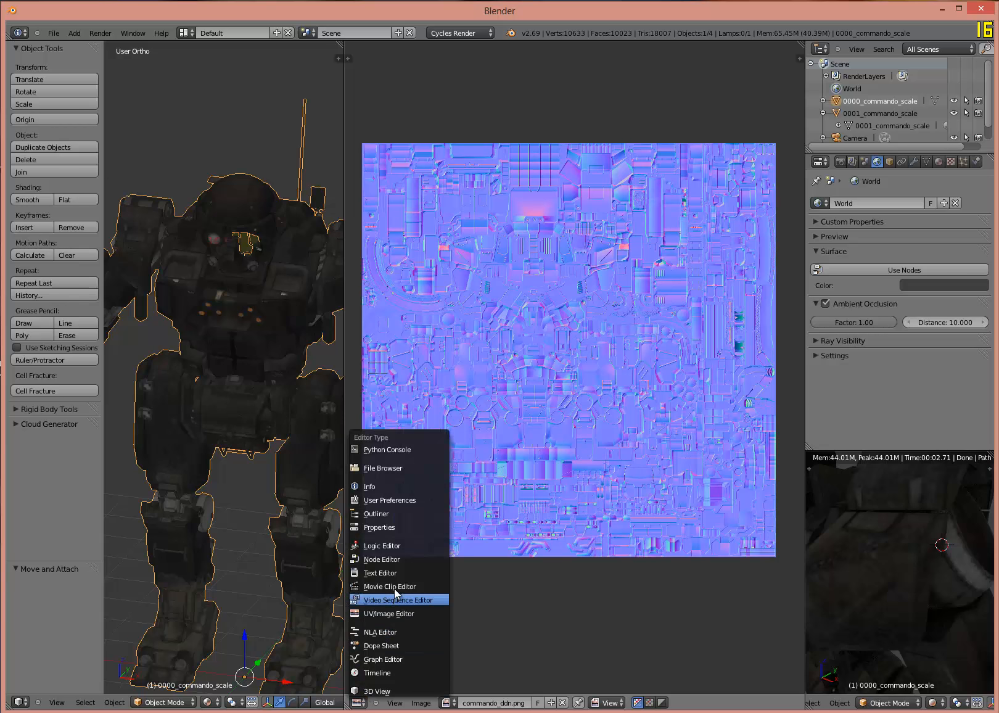
click(390, 559)
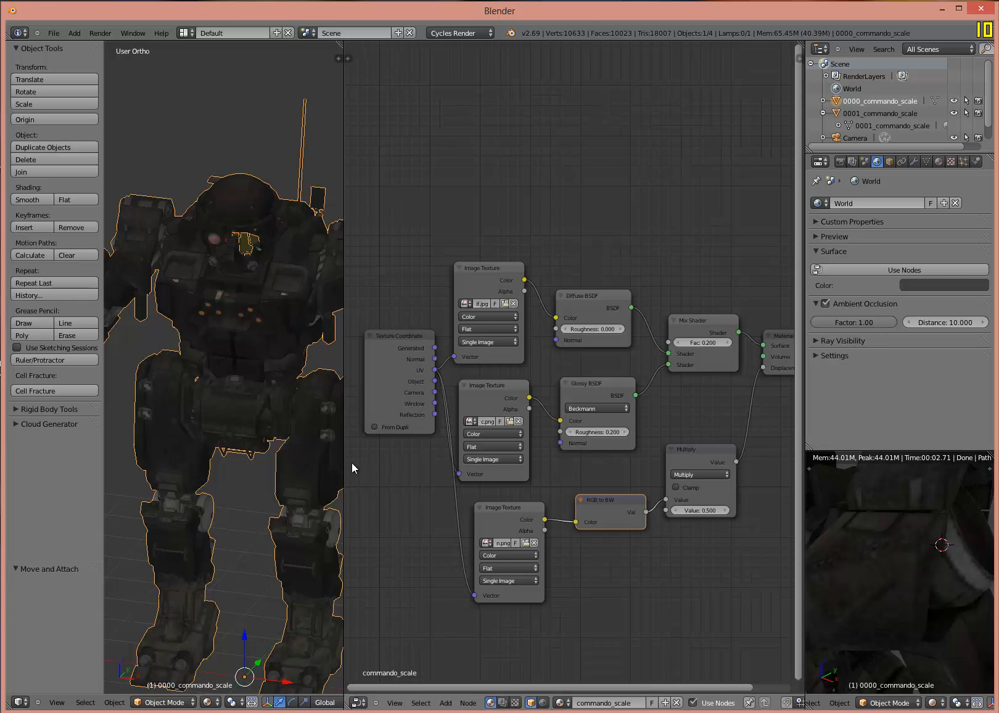
Step: Copy all body material nodes except the Material Output and paste them into the cockpit glass object's Commando_glass material
right_click(246, 245)
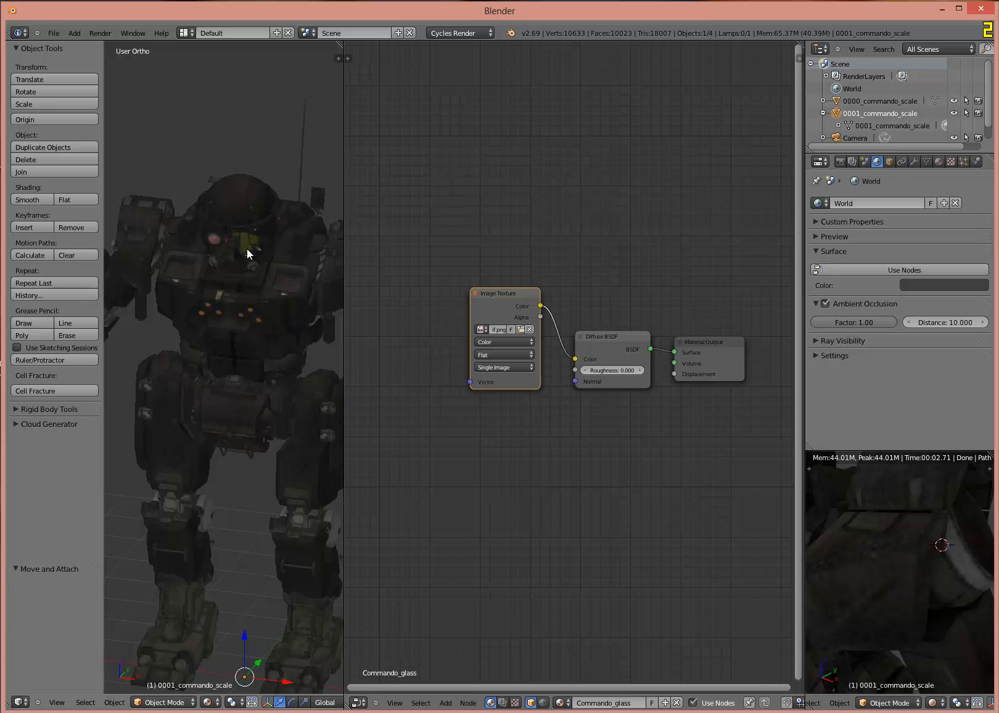
right_click(240, 291)
key(b)
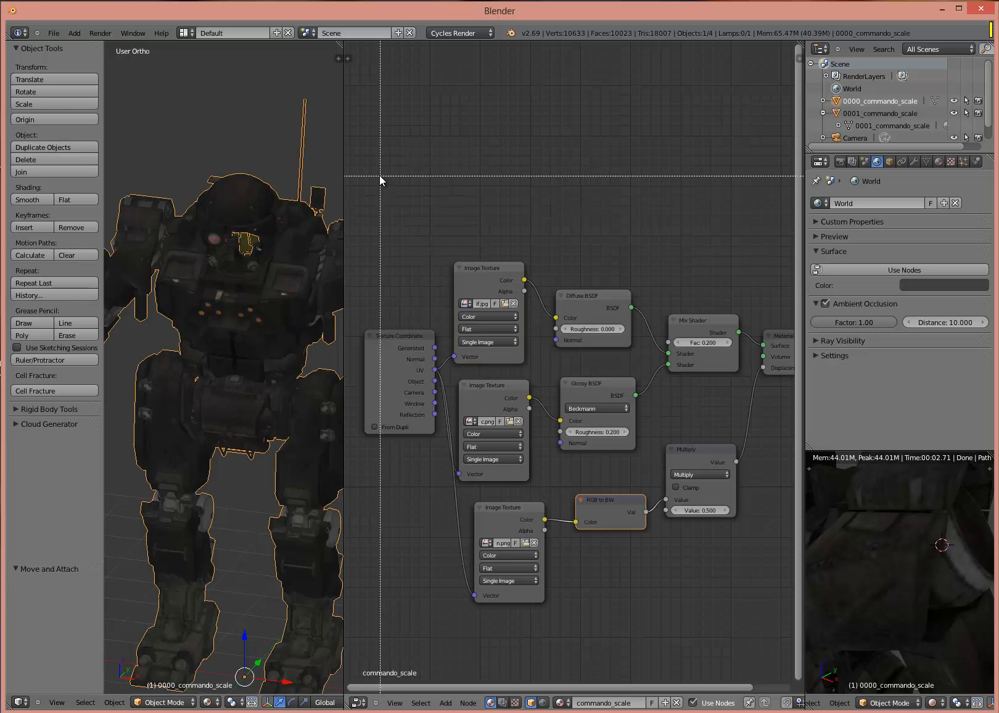
drag(379, 175, 716, 568)
key(ctrl+c)
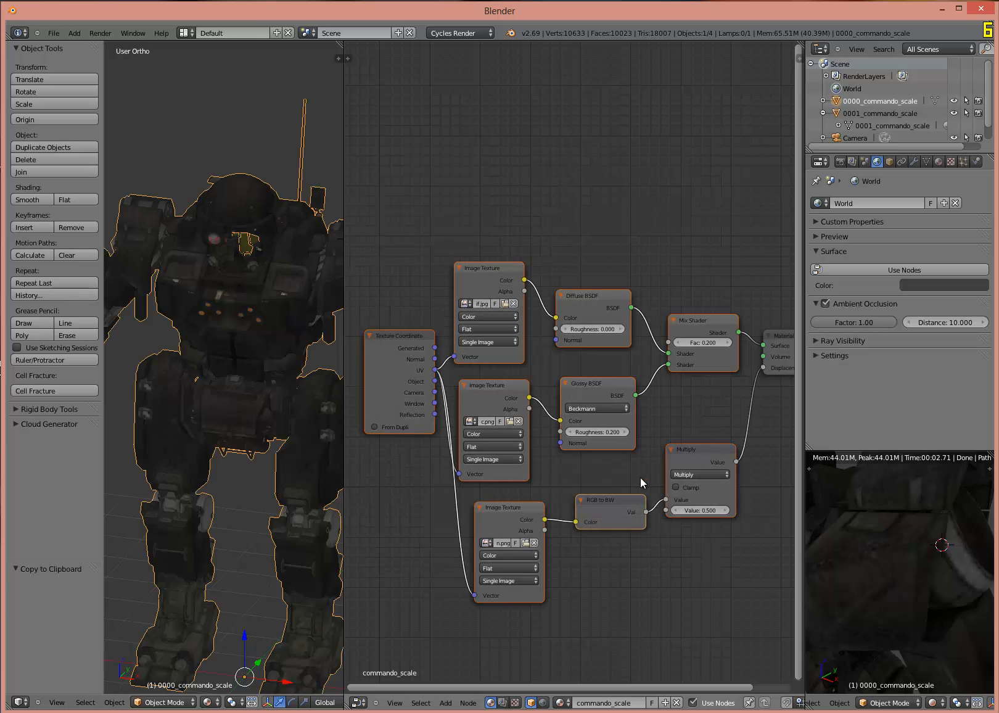
right_click(246, 246)
key(ctrl+v)
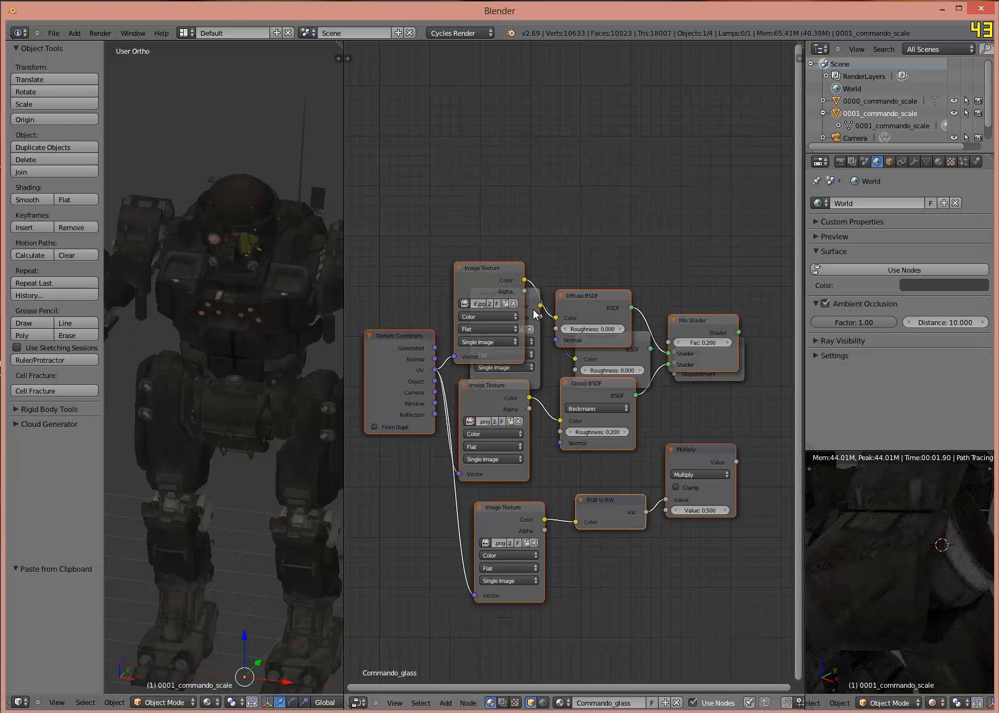
Step: Delete the original Diffuse BSDF and the pasted diffuse image texture, and link the original window texture's Color to the pasted Diffuse BSDF
drag(532, 301, 507, 173)
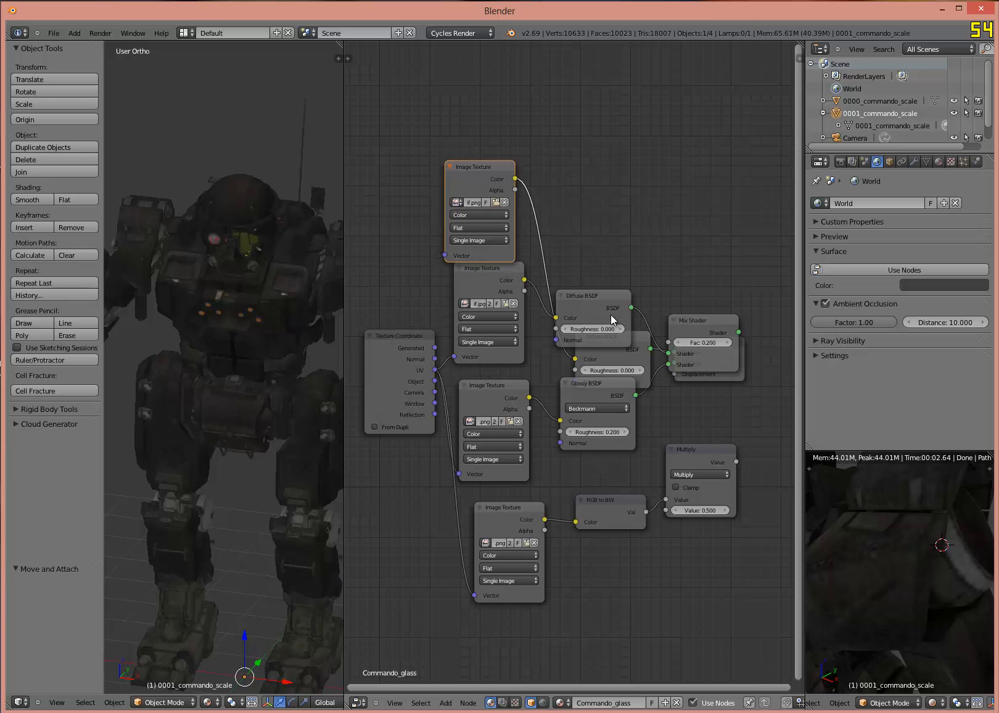
right_click(639, 362)
key(x)
right_click(490, 281)
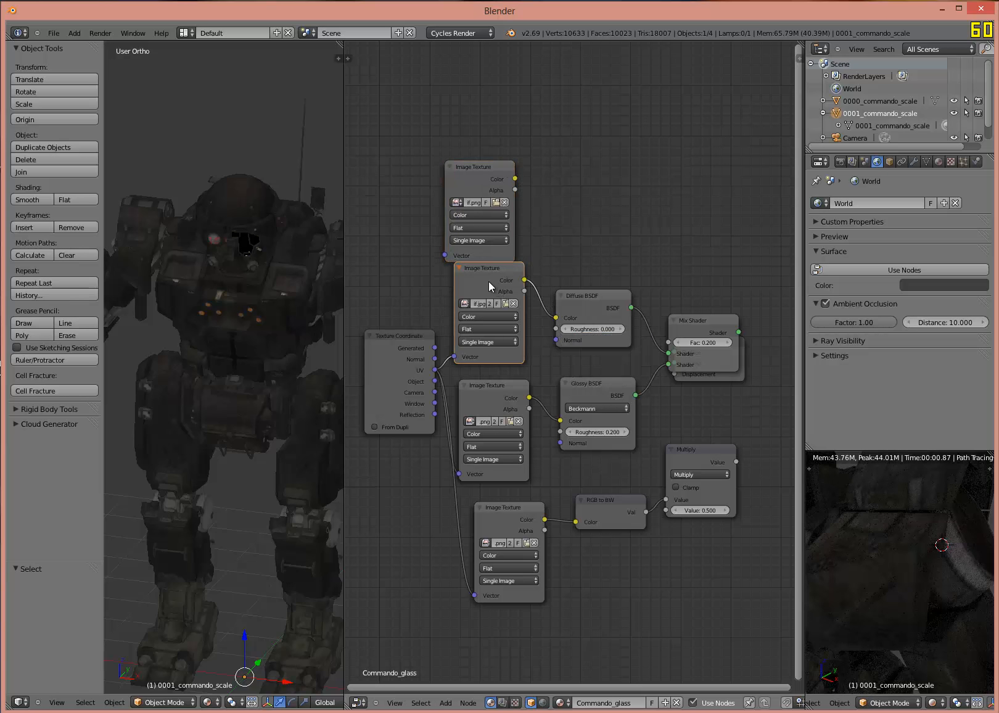
key(x)
drag(515, 179, 555, 317)
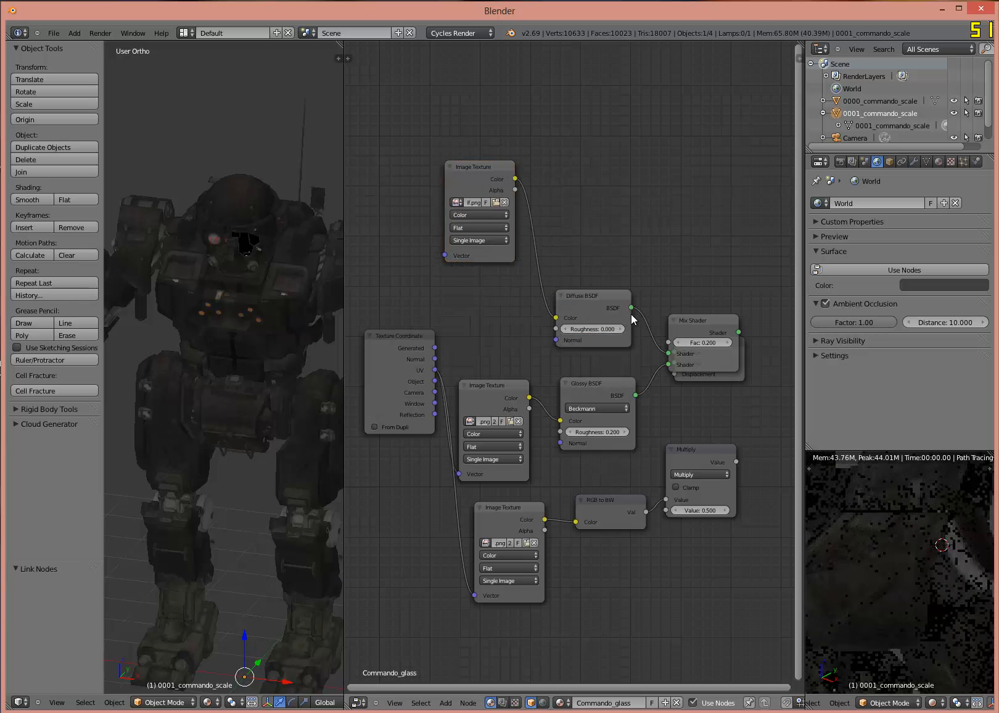
Step: Link the Mix Shader to the Material Output's Surface and the Multiply node's Value to its Displacement
drag(691, 318, 673, 299)
drag(728, 344, 809, 316)
drag(722, 315, 753, 325)
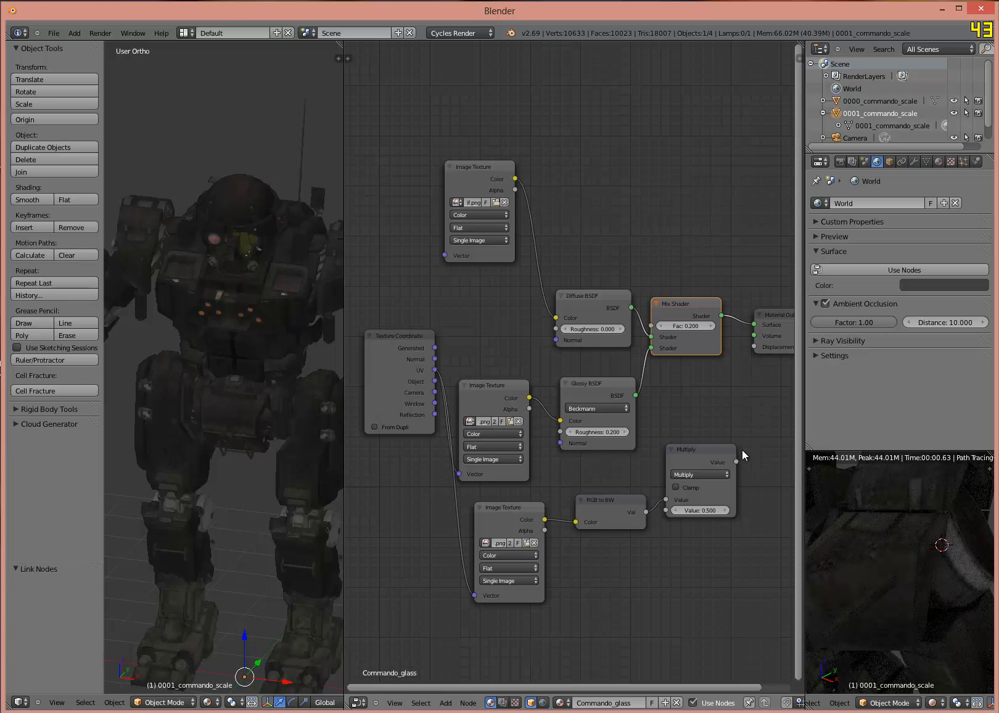
drag(736, 461, 754, 345)
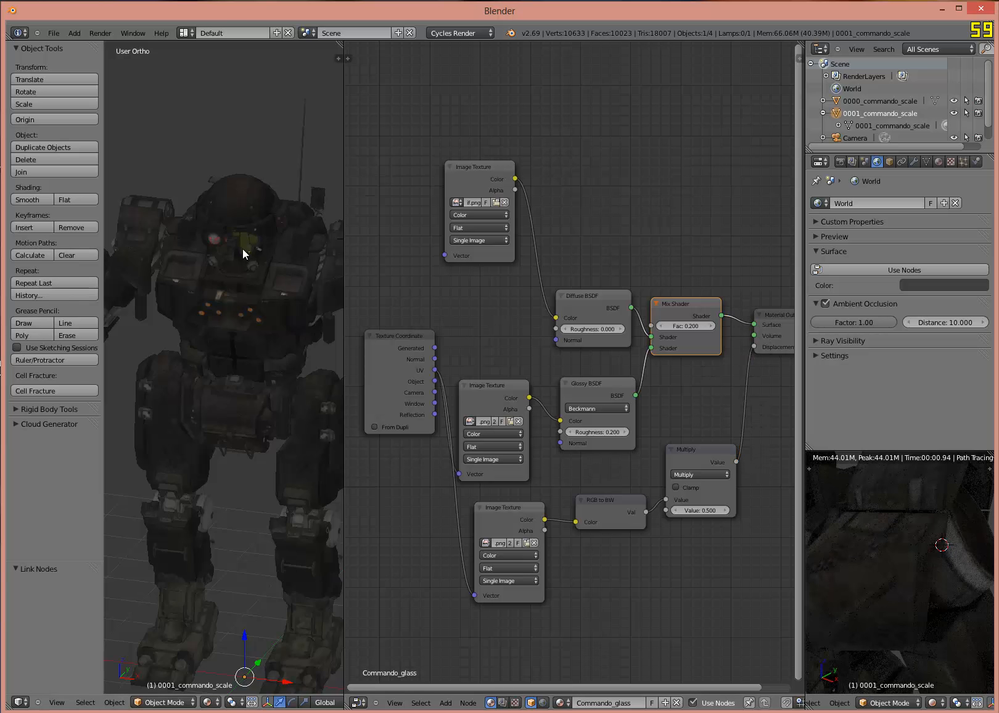
Step: Link the Texture Coordinate's UV output to the window diffuse texture's Vector and line up the three image texture nodes
scroll(244, 243, up, 5)
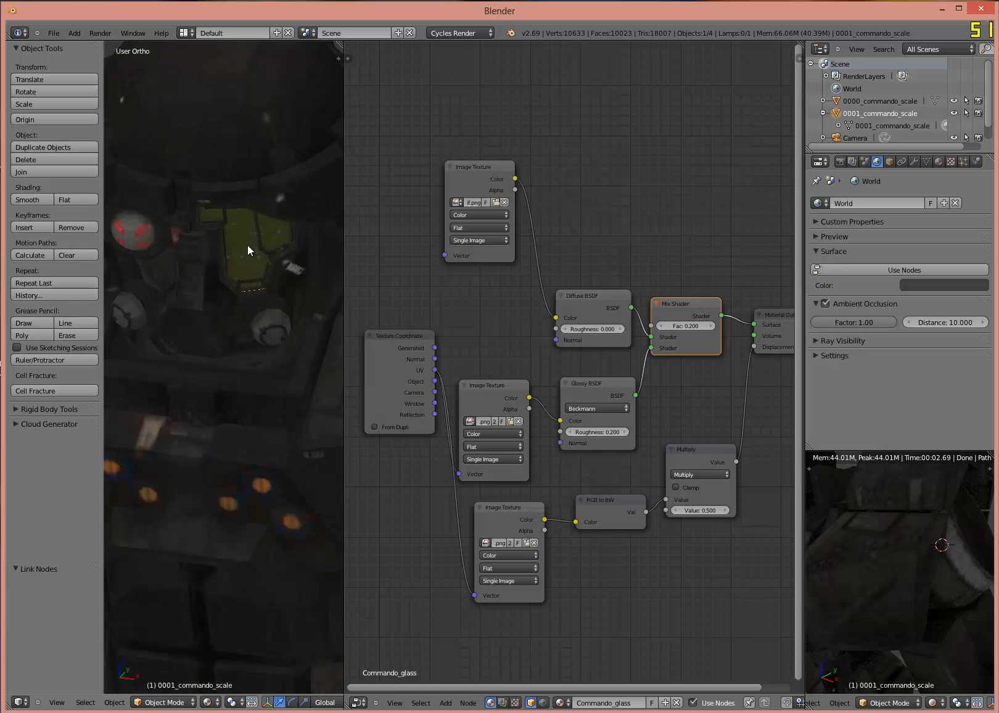
drag(448, 261, 460, 321)
drag(436, 371, 456, 315)
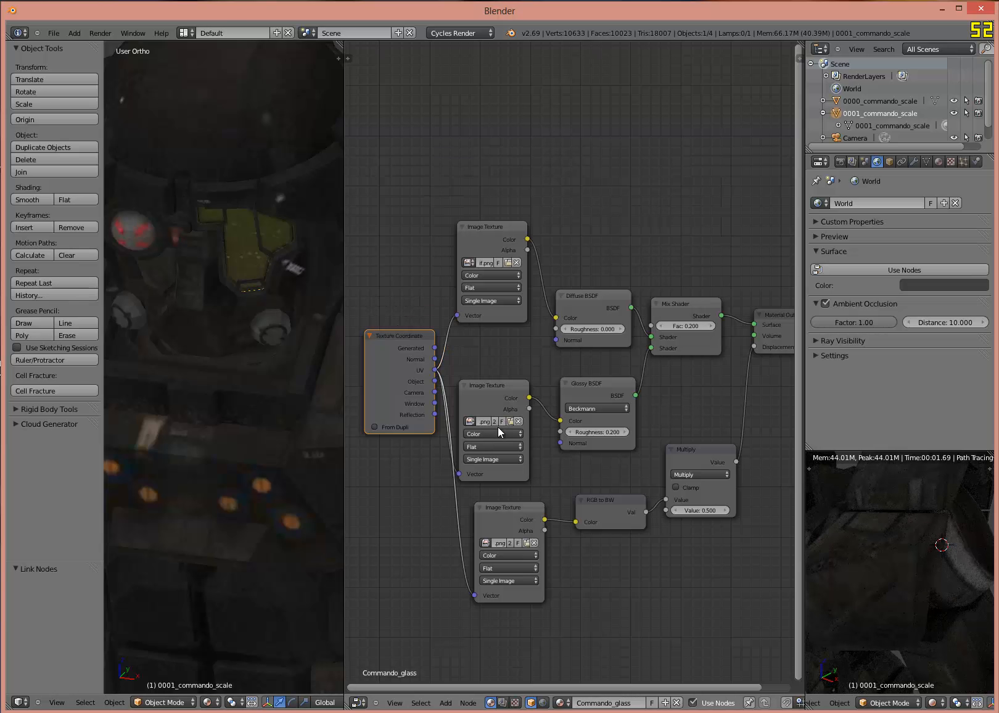
drag(486, 393, 489, 392)
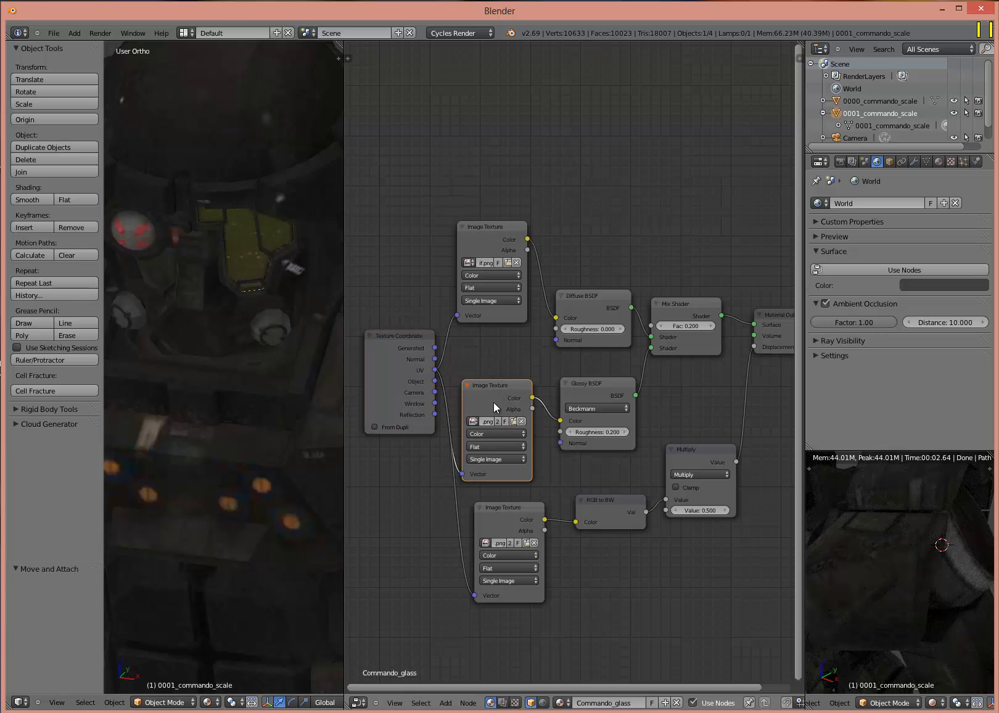
drag(496, 509, 476, 508)
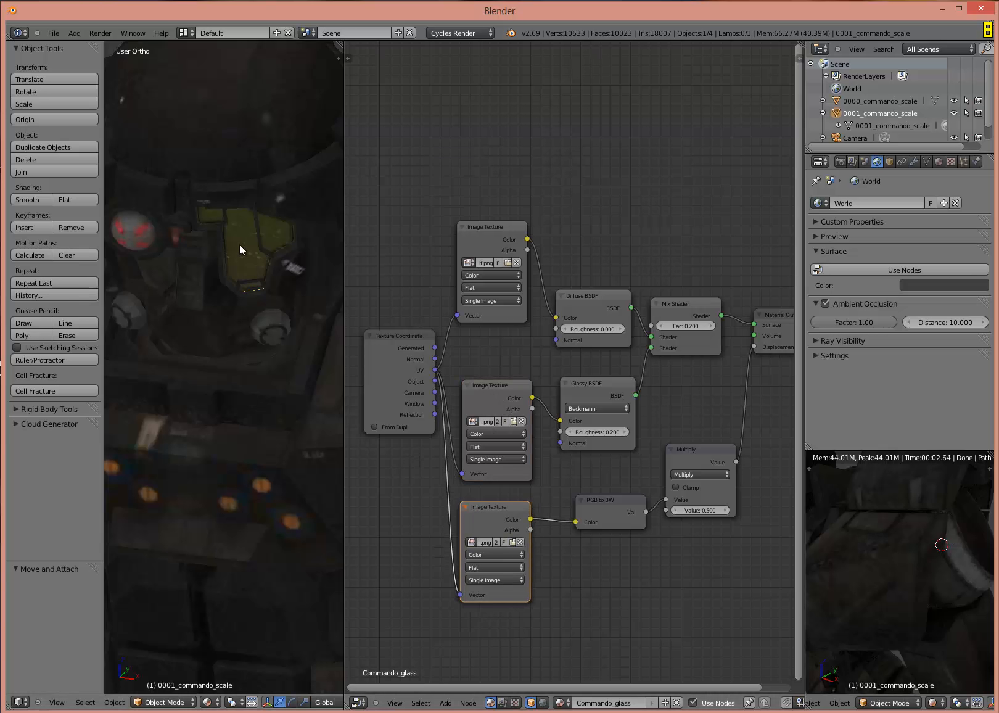
Step: Load commando_window_spc.png into the image texture feeding the Glossy BSDF
click(472, 421)
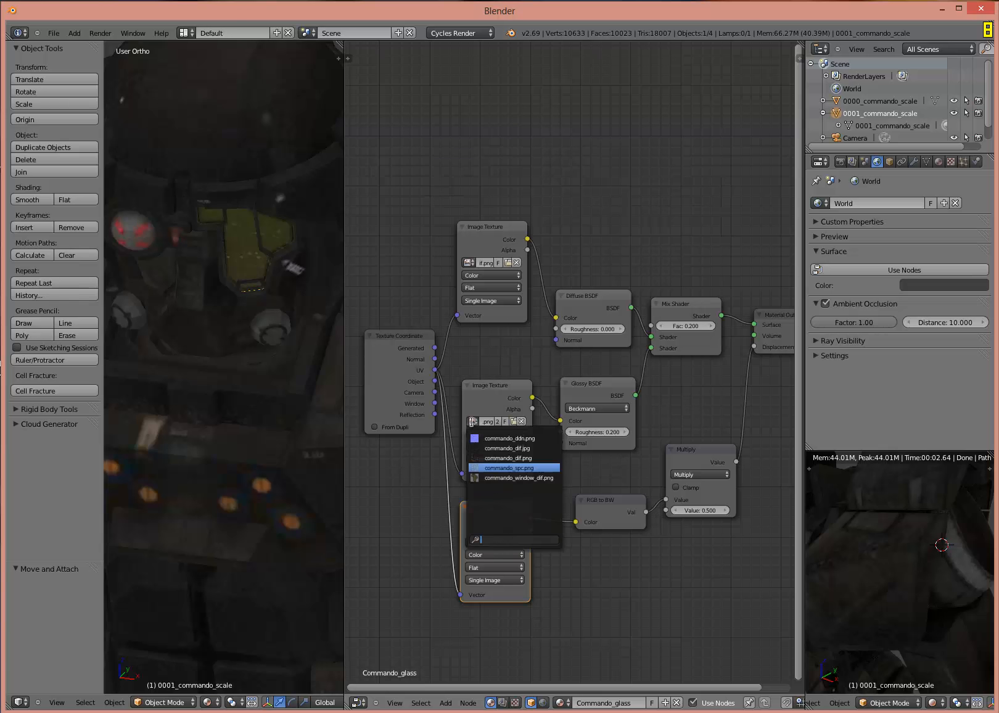
click(473, 422)
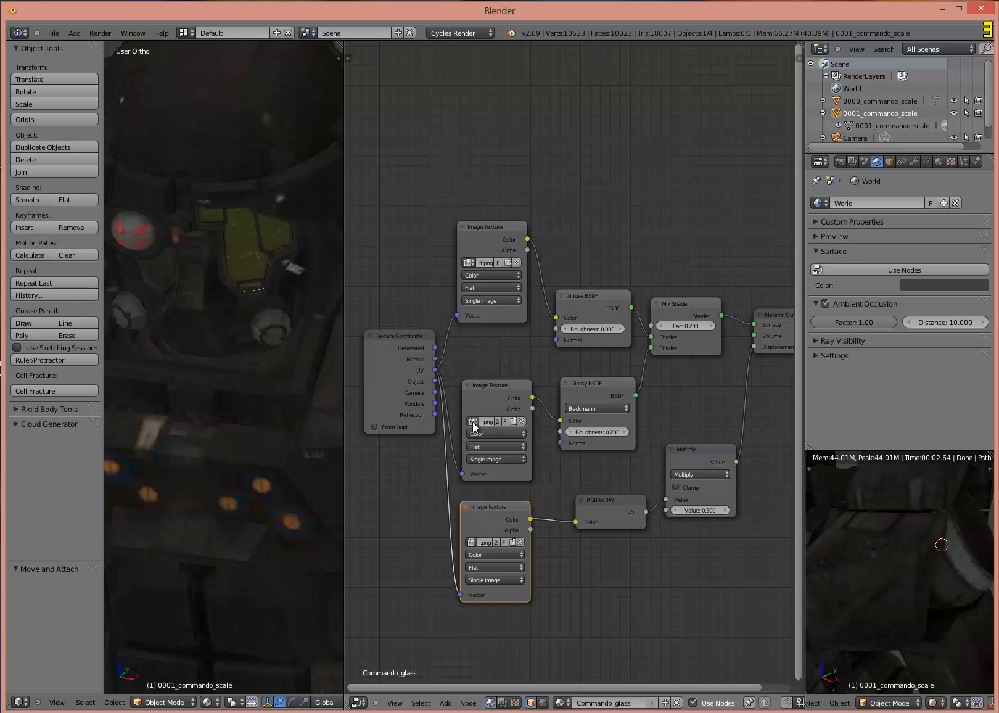
click(513, 421)
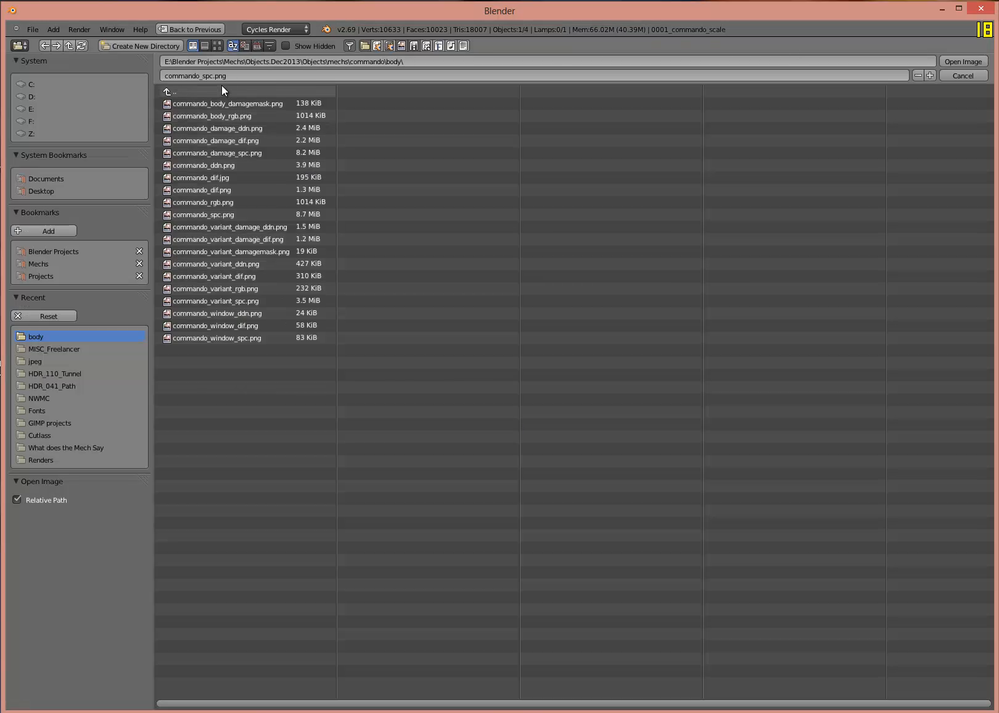
double_click(227, 337)
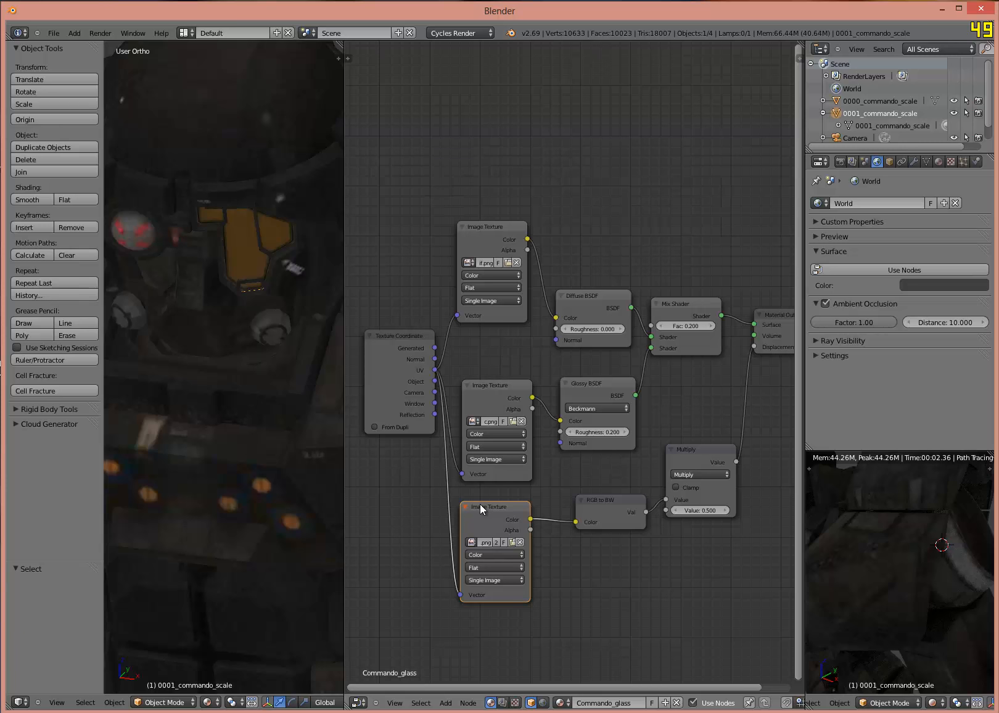
Step: Load commando_window_ddn.png into the image texture feeding the RGB to BW node
drag(485, 515, 492, 511)
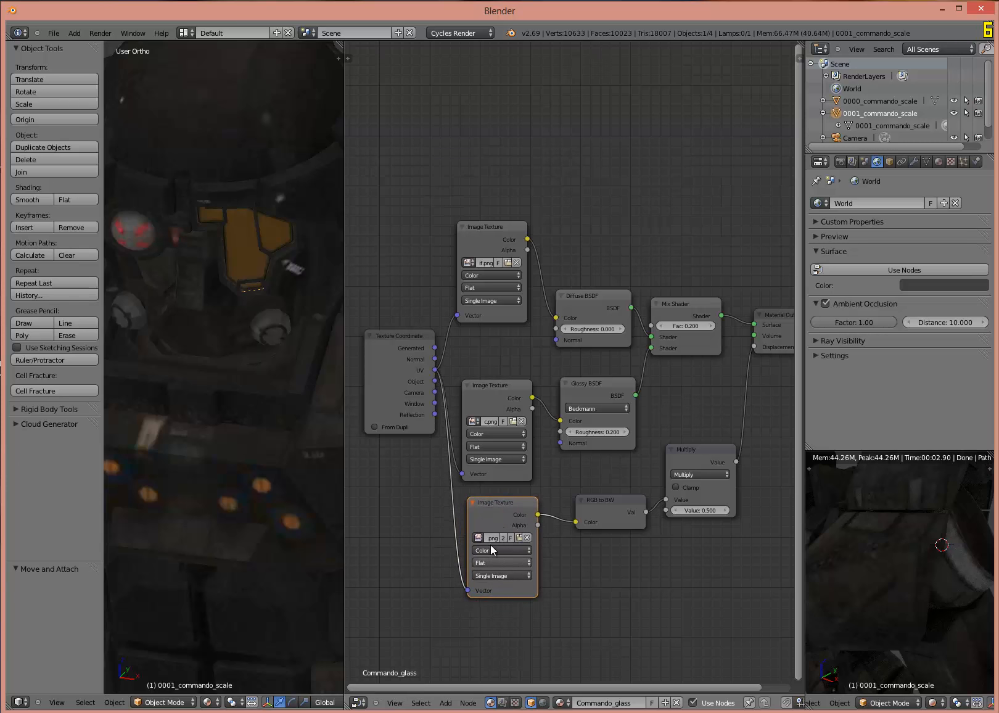
click(518, 537)
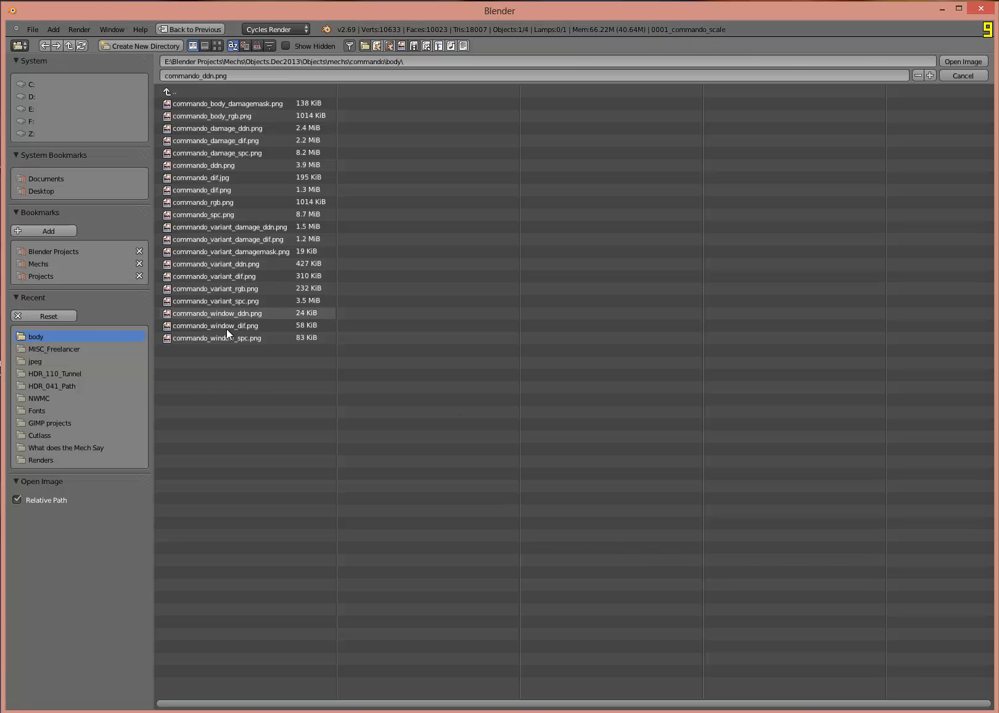
double_click(237, 313)
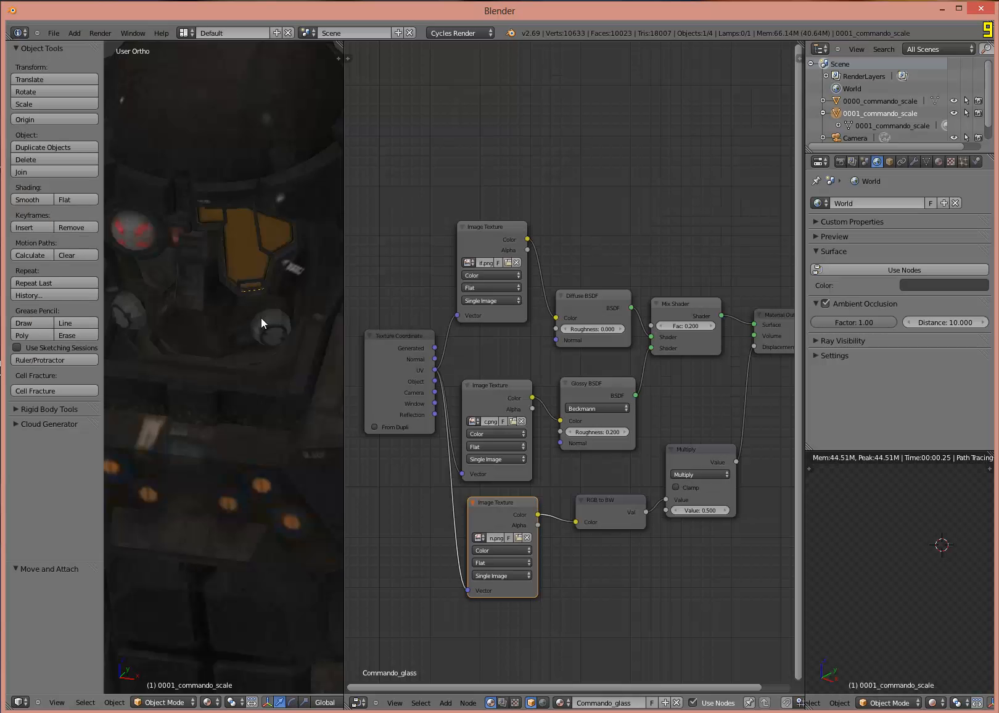
Step: Examine the cockpit glass and the whole mech in the textured view and the rendered preview
scroll(218, 248, down, 4)
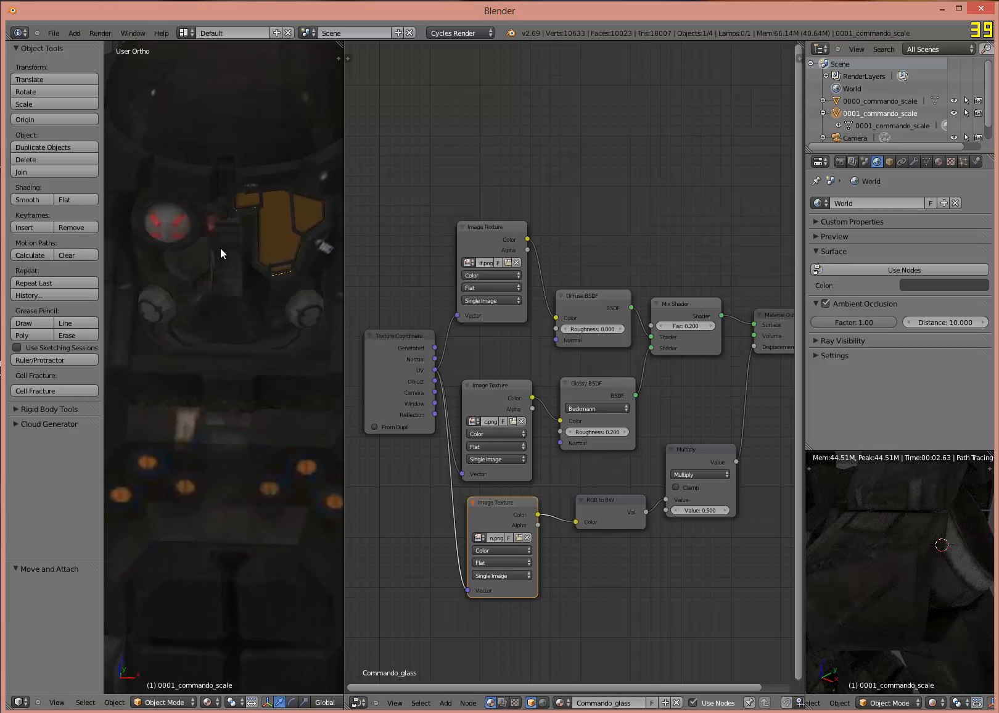
scroll(228, 259, down, 4)
mouse_move(243, 278)
middle_down()
mouse_move(212, 238)
mouse_move(250, 259)
mouse_move(240, 269)
middle_up()
scroll(858, 493, down, 5)
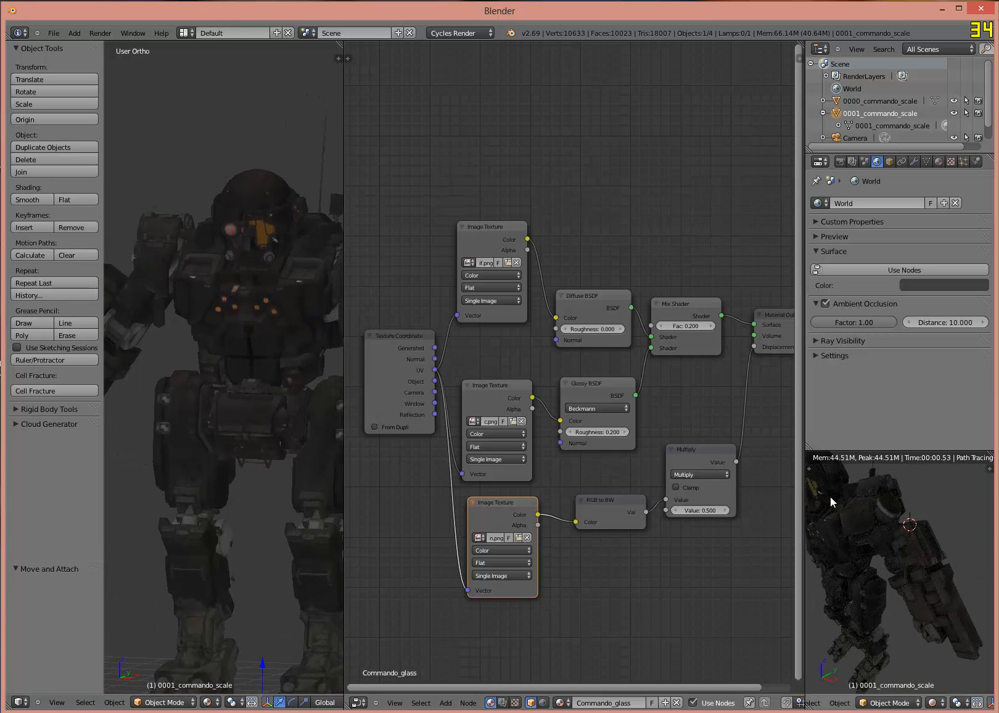
shift+middle_drag(831, 496, 882, 509)
scroll(867, 503, up, 1)
scroll(883, 506, up, 1)
scroll(882, 506, up, 5)
scroll(883, 508, up, 1)
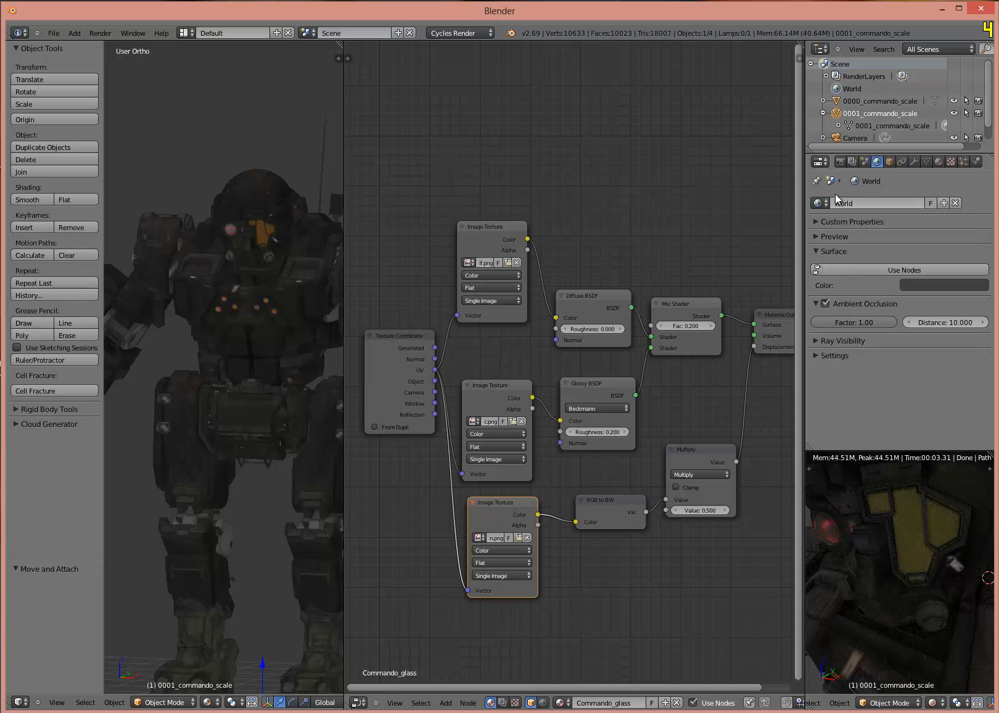
Step: Enable nodes for the World surface and set the Background color to an Environment Texture
click(865, 162)
click(878, 165)
click(891, 270)
click(931, 270)
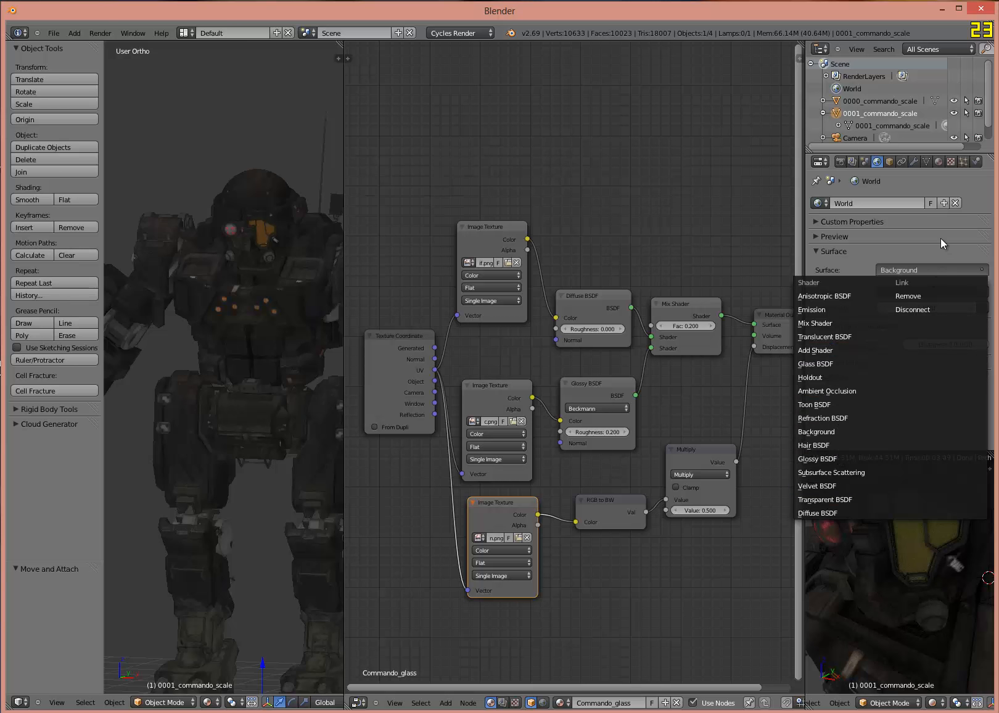
click(981, 291)
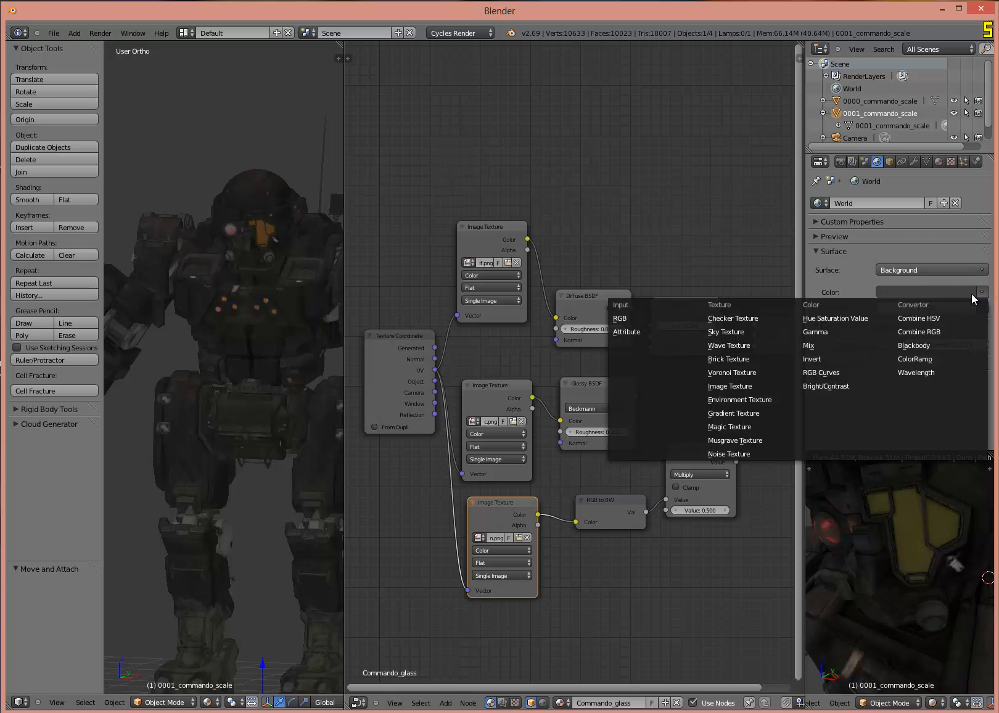
click(757, 399)
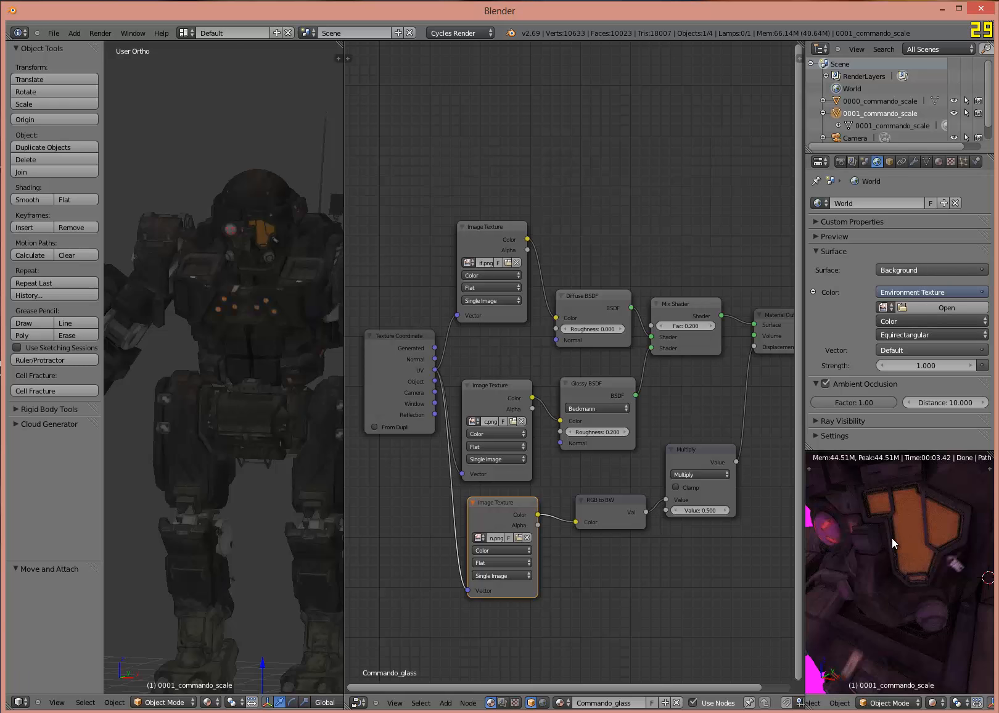
scroll(891, 539, down, 3)
scroll(891, 539, down, 2)
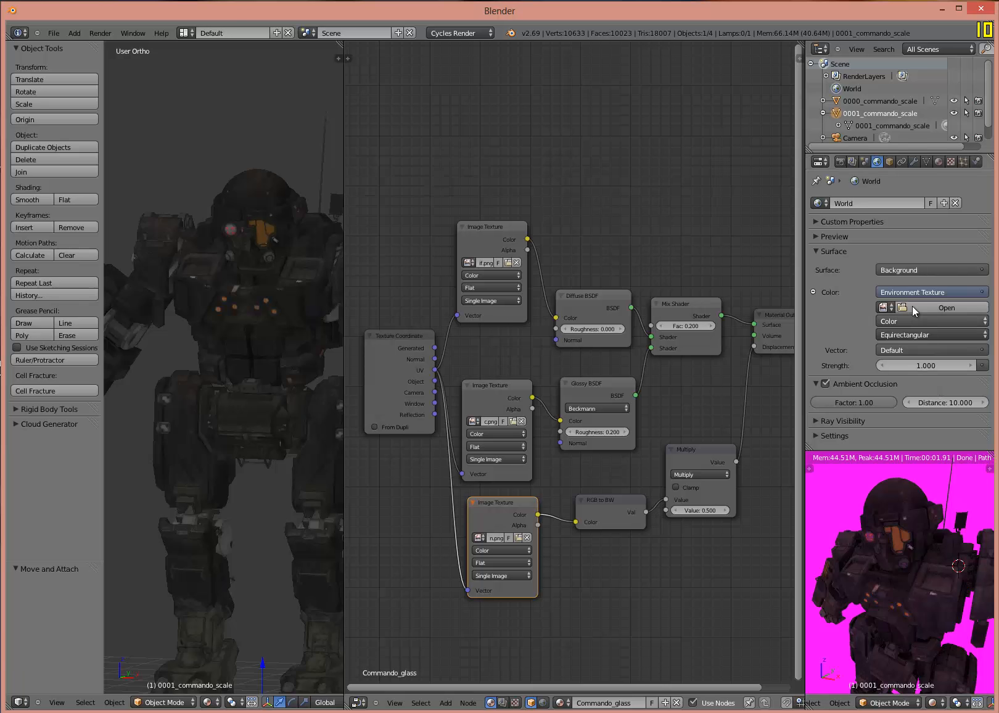
Step: Load HDR_040_Field_Bg.jpg from the textures\HDRI\HDR_040_Field folder into the World's Environment Texture and check it behind the mech
click(943, 307)
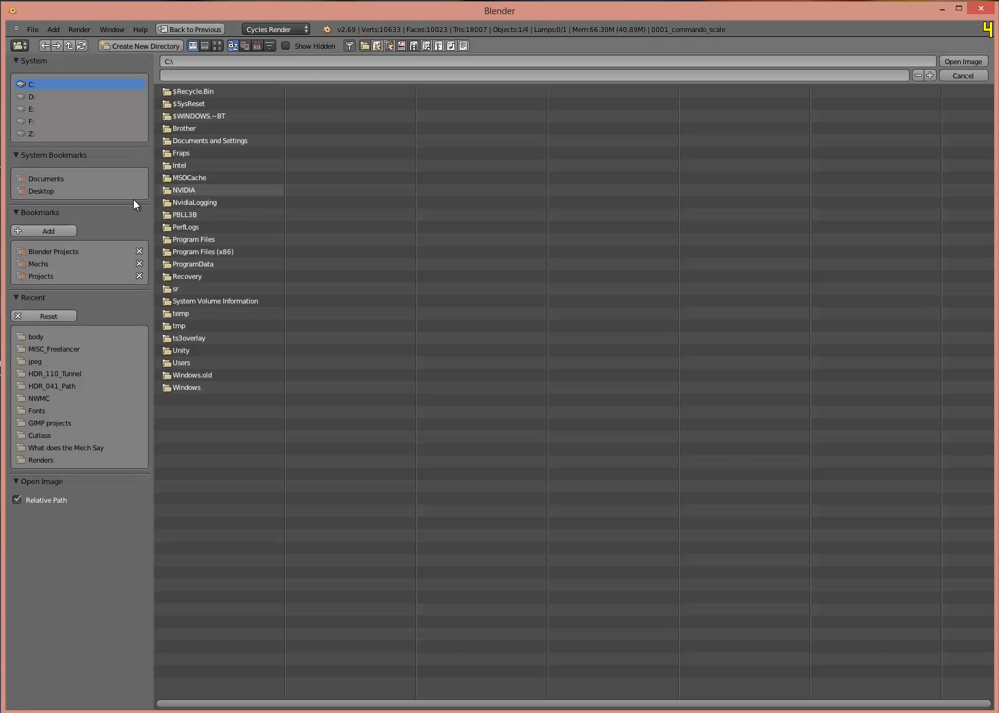
click(47, 251)
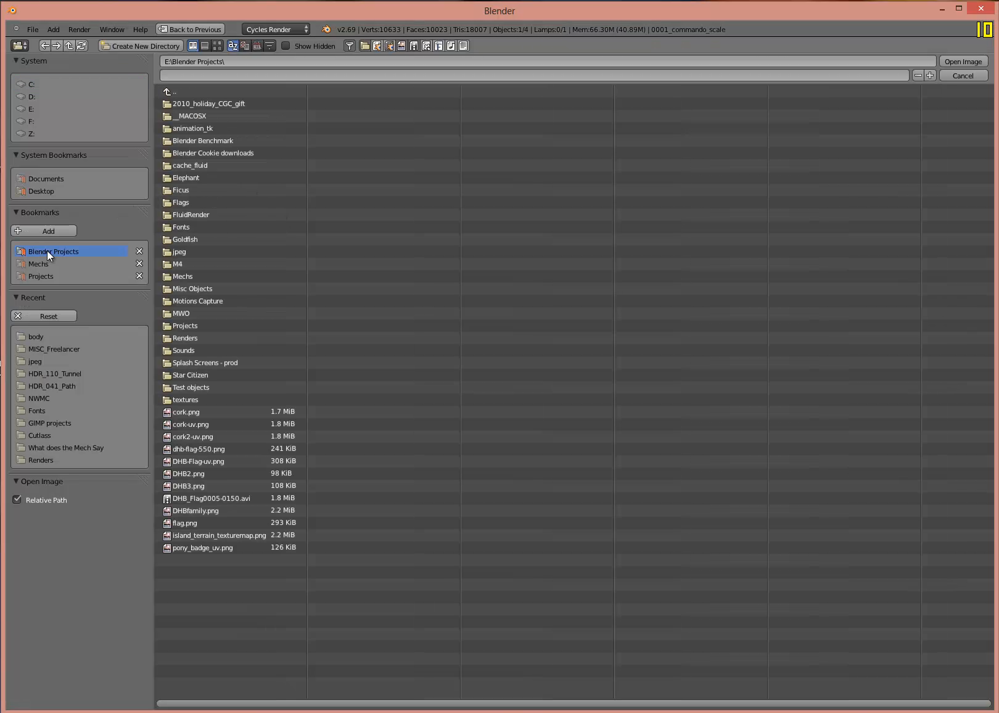
click(185, 400)
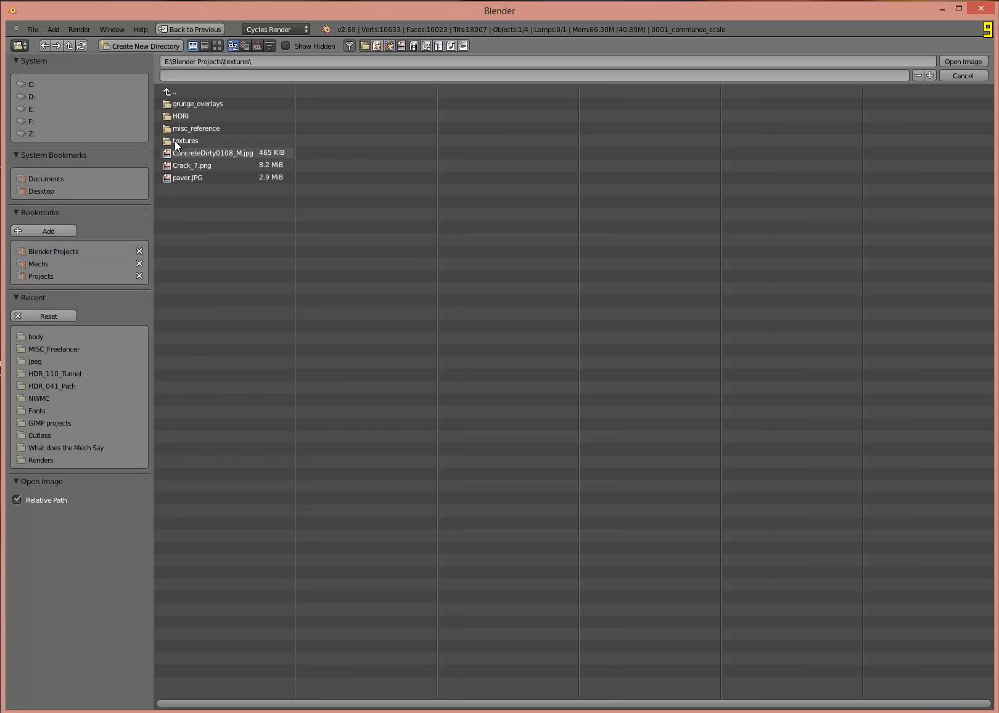
click(183, 115)
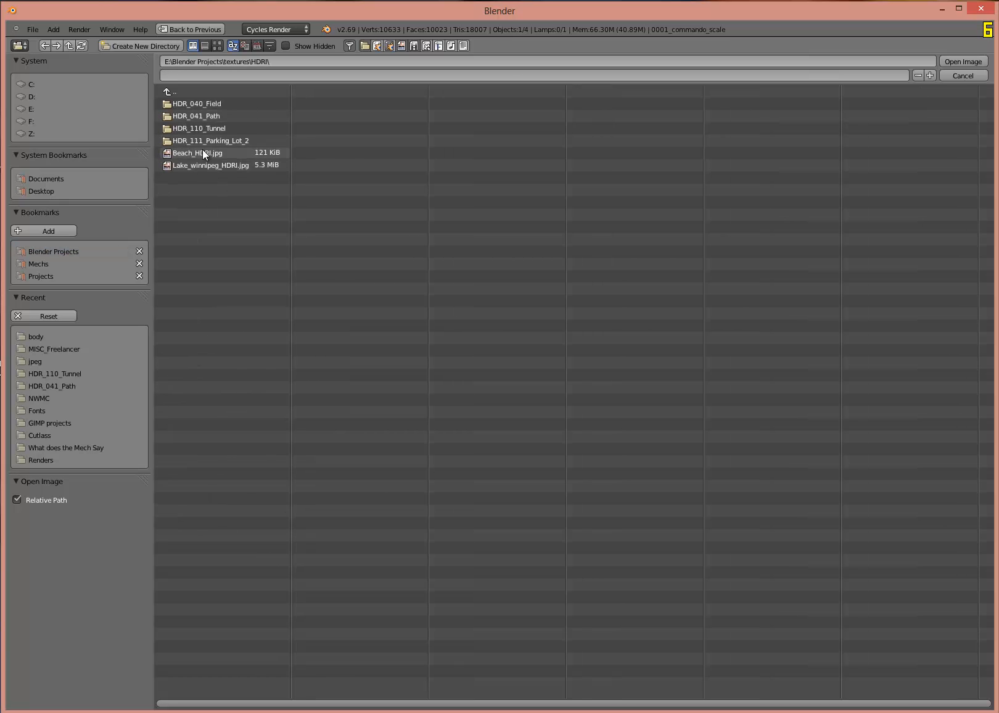
click(203, 105)
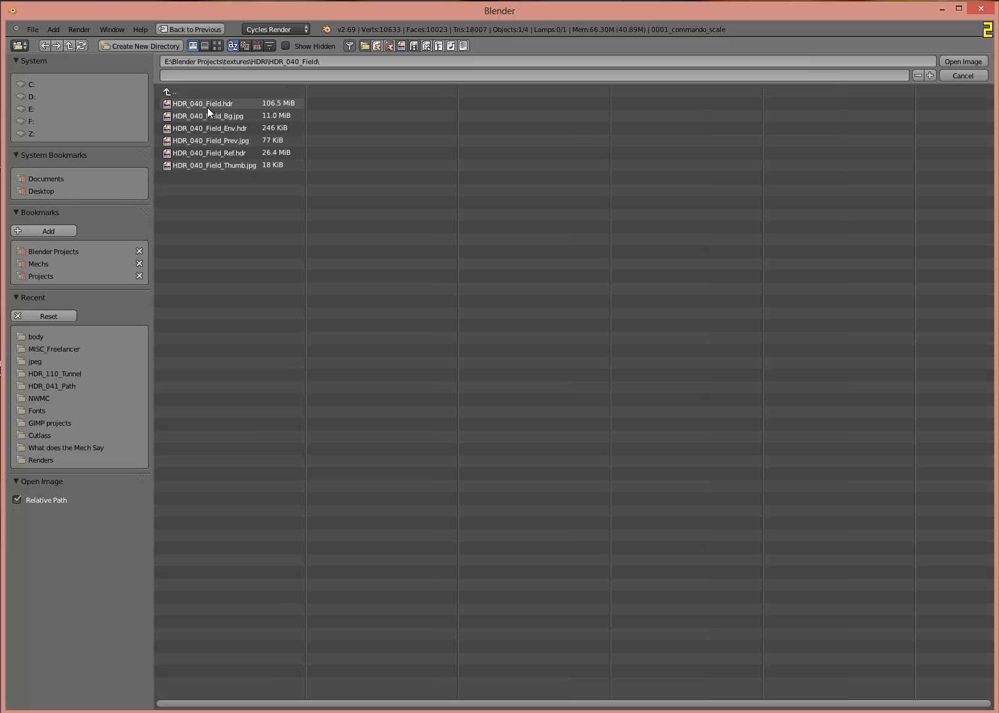
double_click(232, 115)
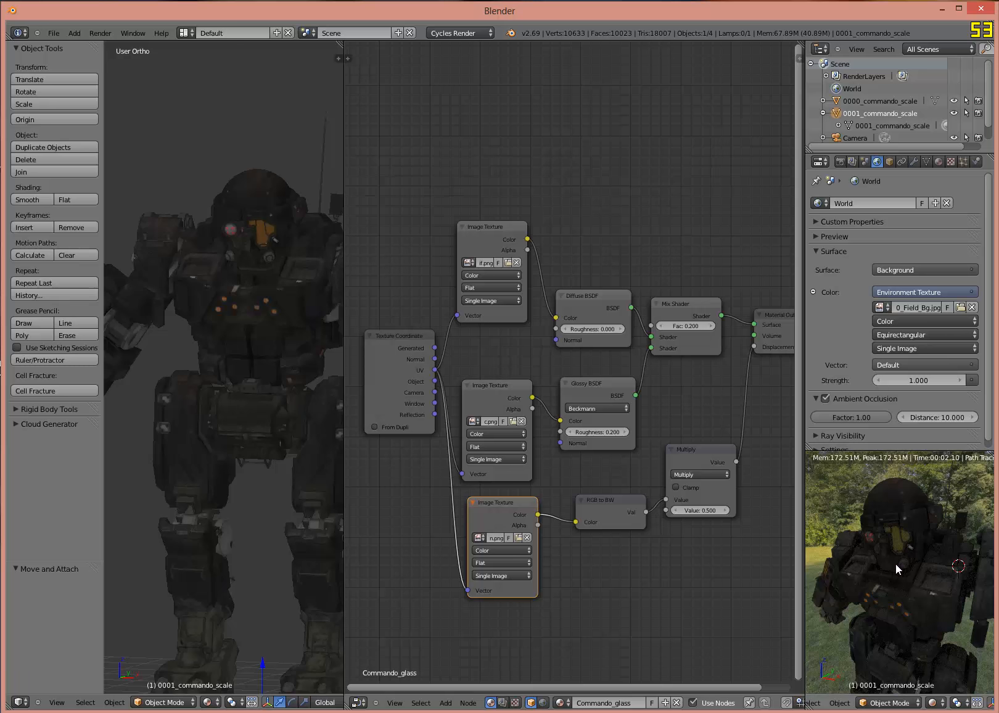
middle_drag(899, 563, 904, 556)
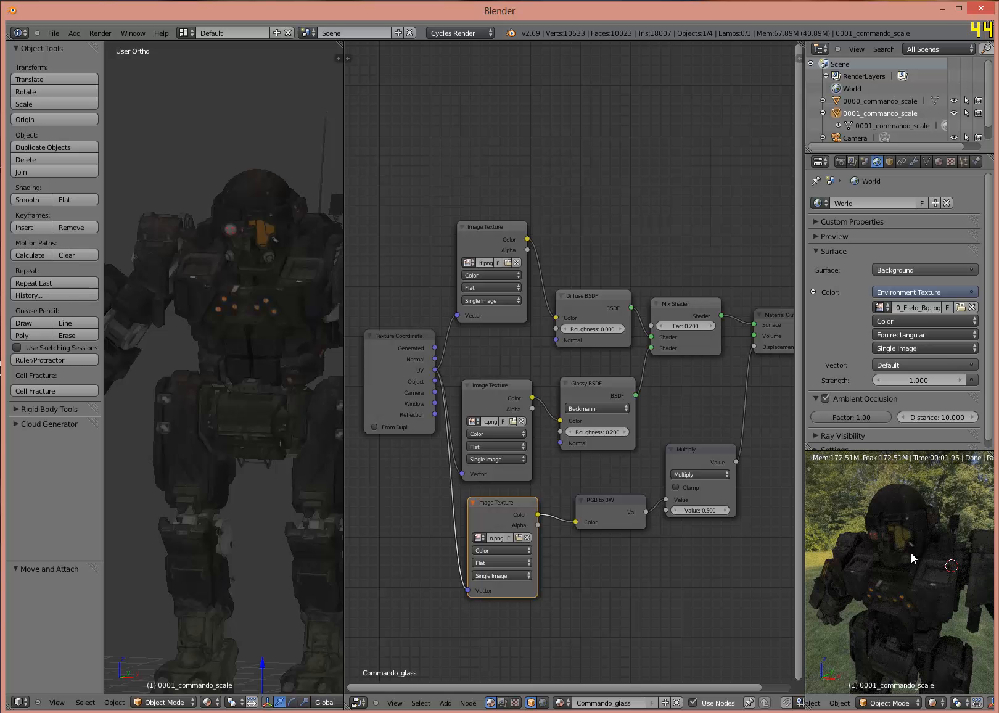
middle_drag(907, 566, 936, 572)
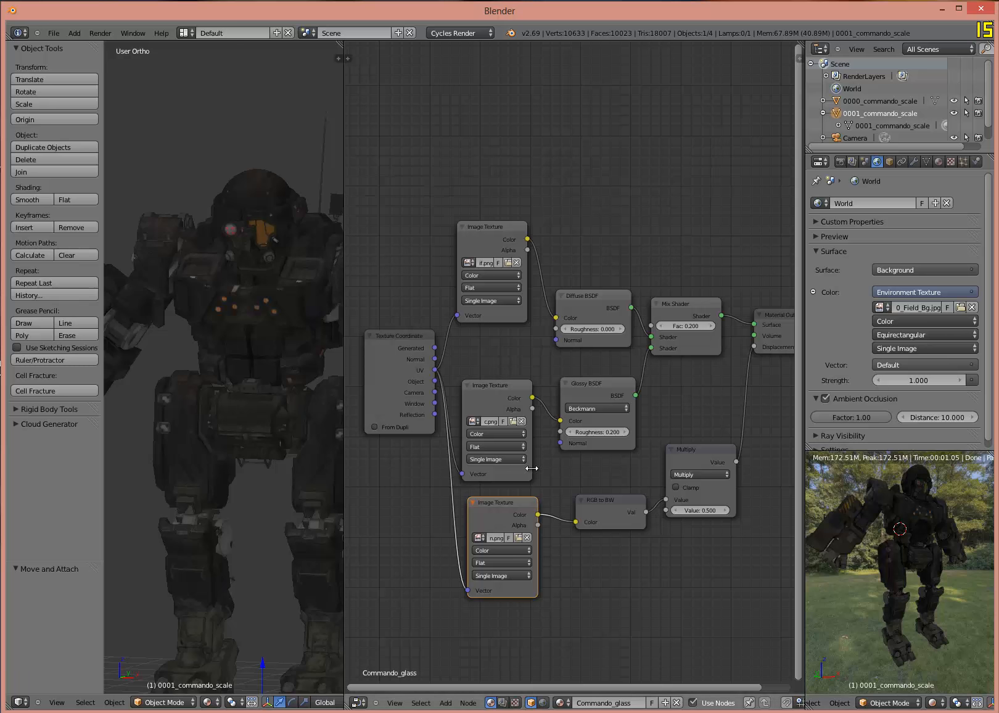
Step: Select the mech body mesh and merge the node editor's area into the 3D view
right_click(272, 320)
drag(502, 386, 508, 386)
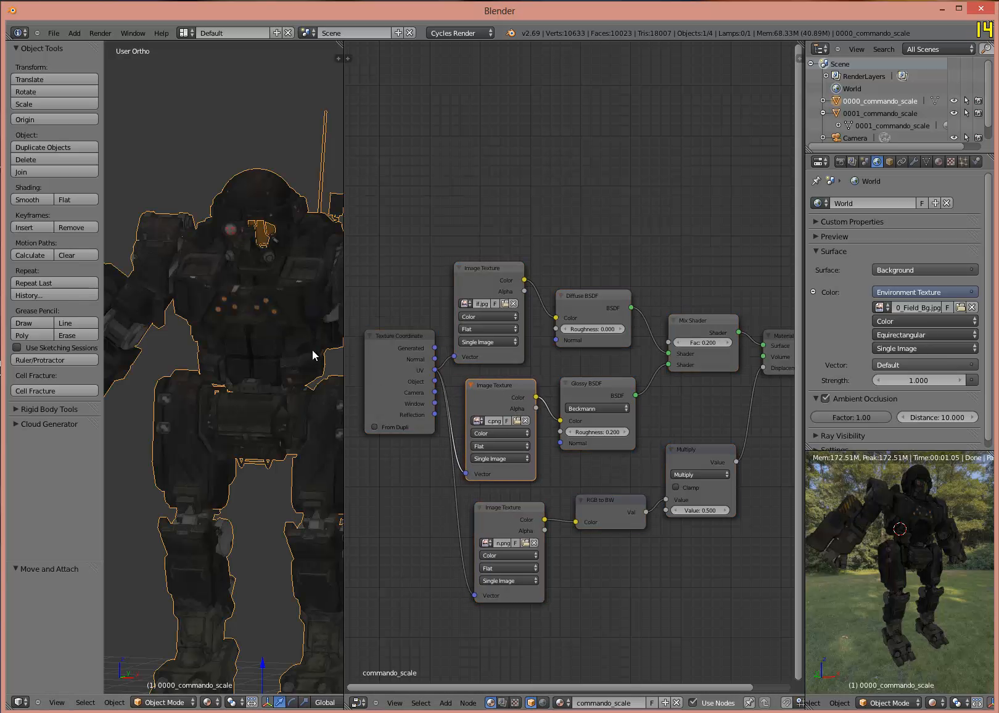
drag(343, 340, 388, 341)
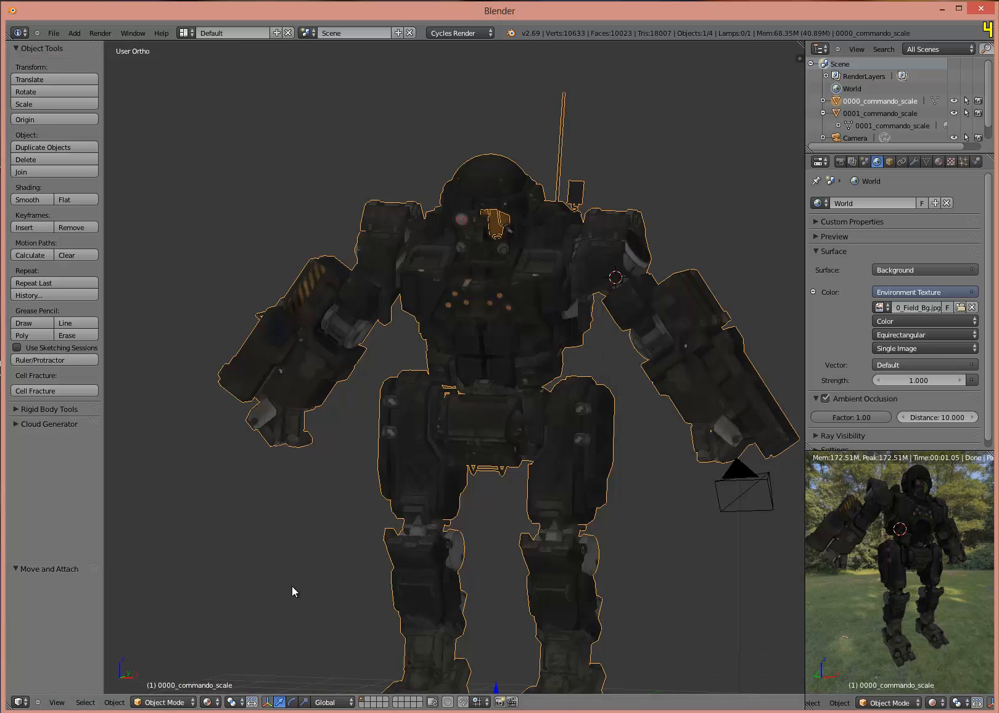
Step: In camera view, pull the camera back along its local Z axis and shift it to frame the whole mech
scroll(424, 531, down, 1)
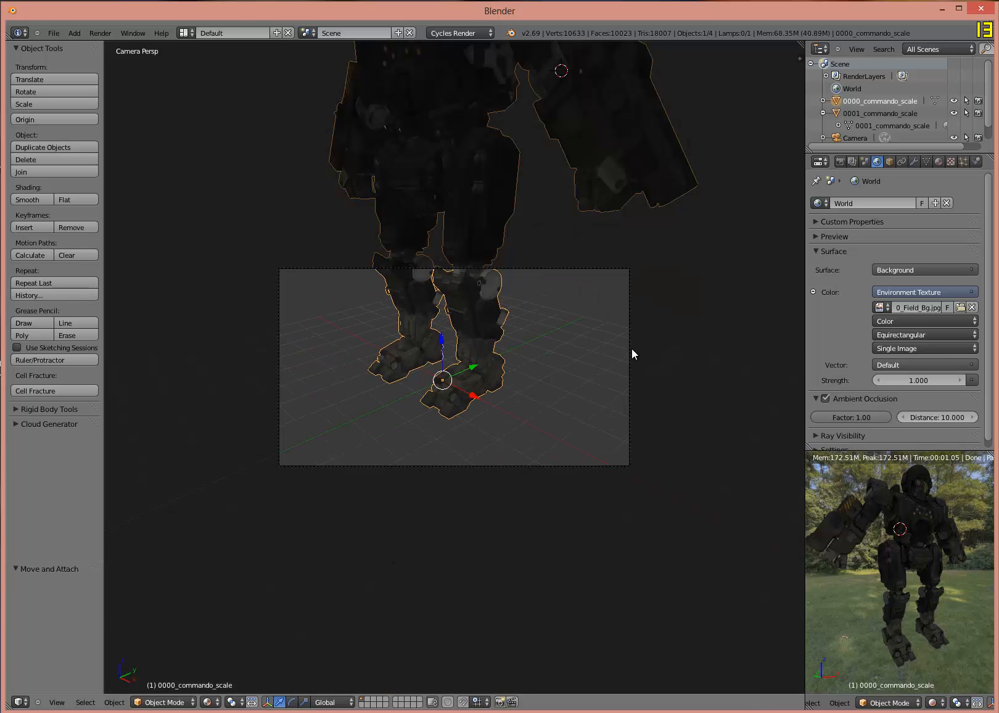
right_click(630, 348)
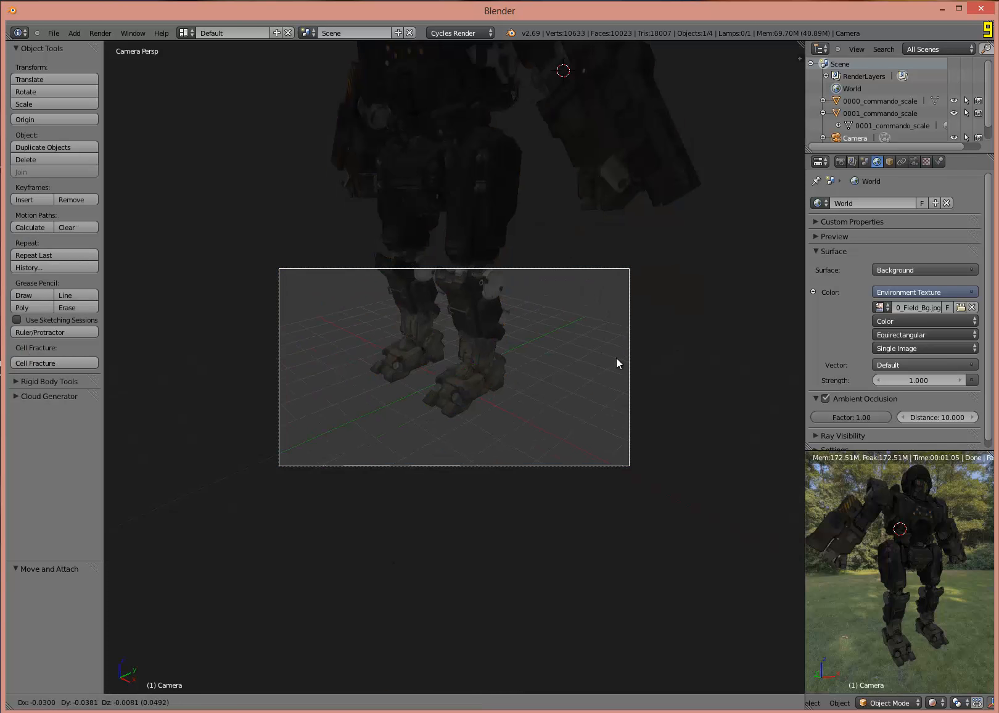
key(g)
key(z)
key(z)
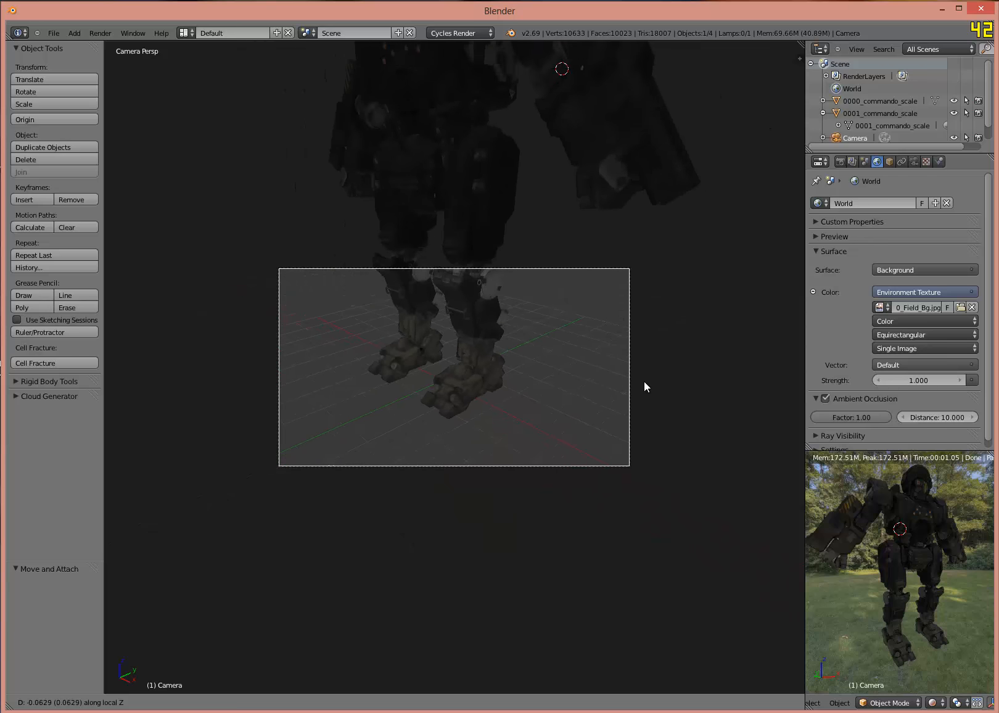
click(621, 486)
key(g)
click(616, 271)
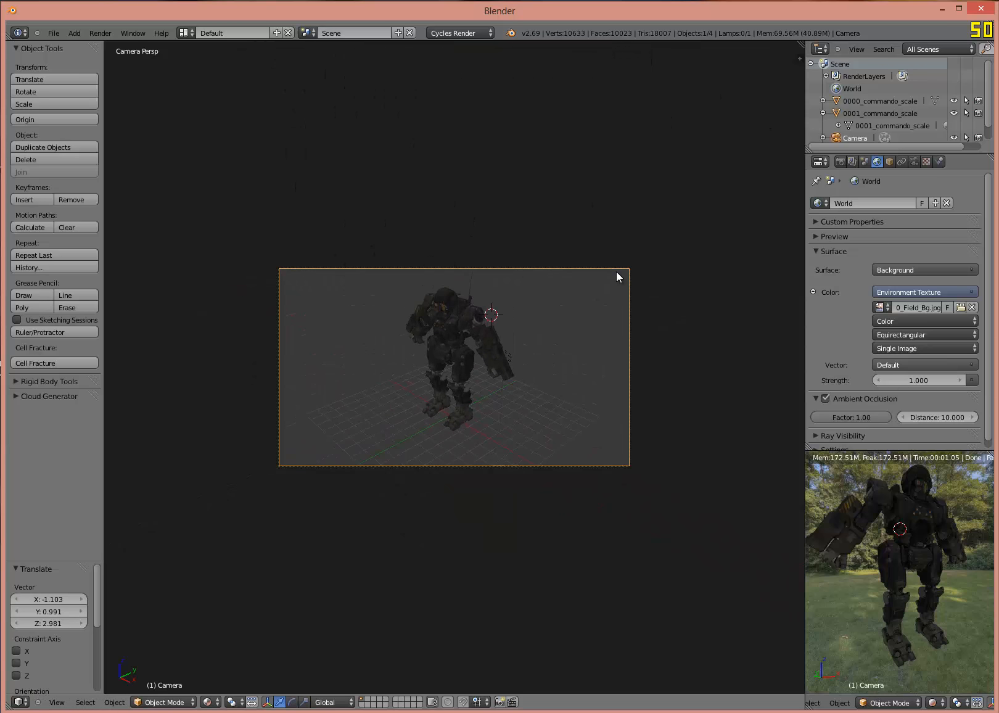
Step: Lower the camera by about 4.2 units and rotate it about 7.4° around its local X axis
key(g)
click(626, 570)
key(r)
key(x)
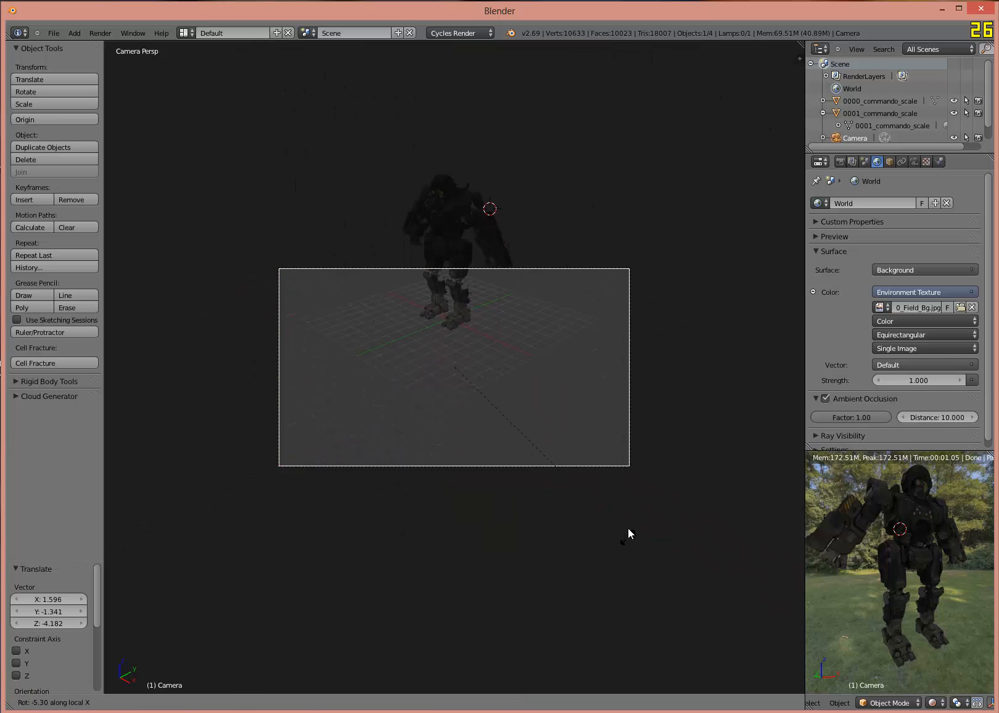
key(x)
click(648, 660)
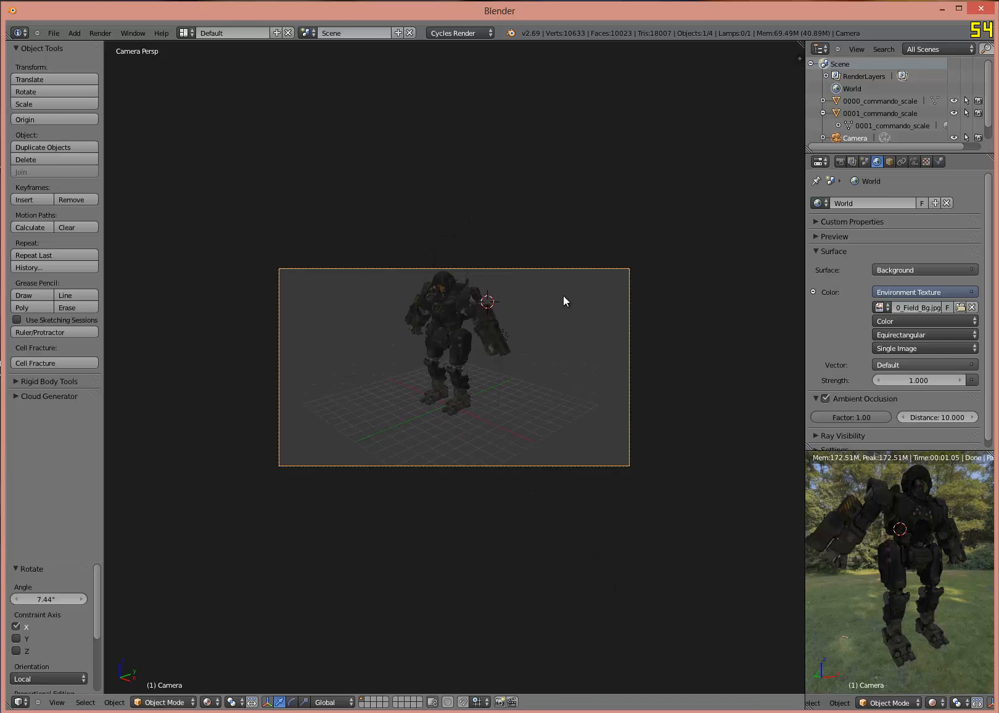
Step: Lower the camera in three moves of about 3.7, 2.4 and 2.9 units and rotate it about 22.9° around its local X axis
key(g)
click(572, 548)
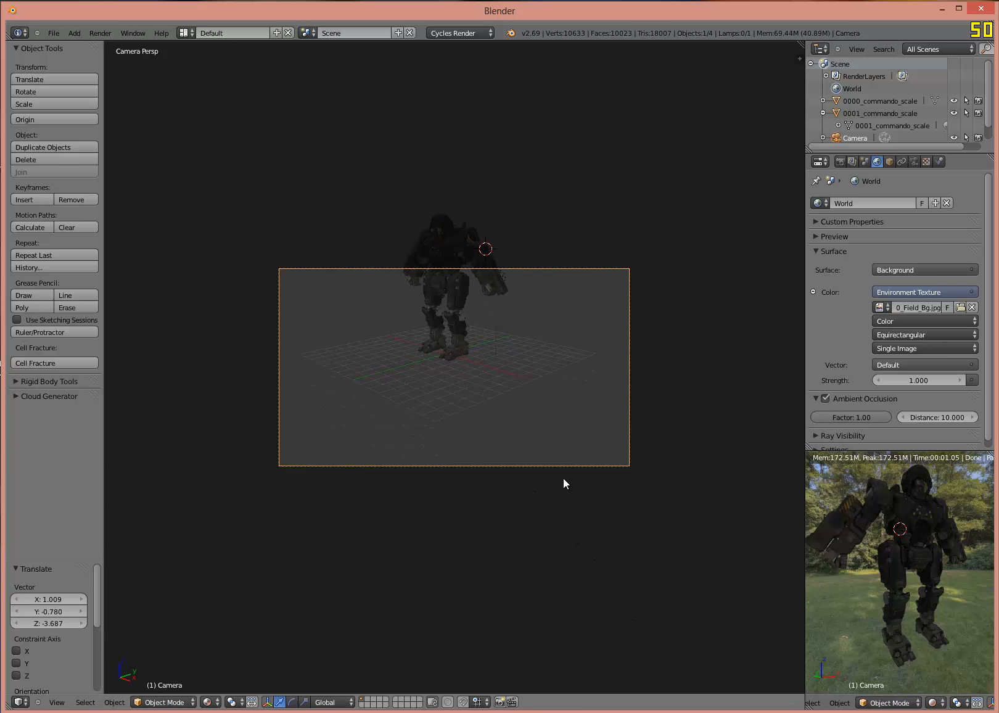
key(g)
click(516, 538)
key(g)
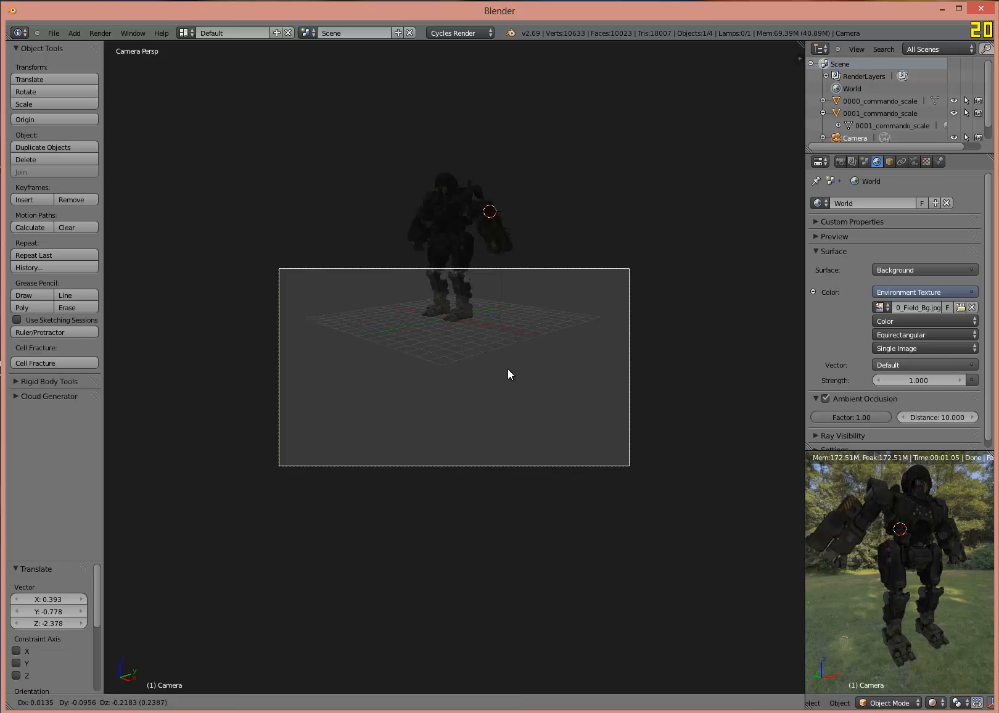
click(511, 513)
key(r)
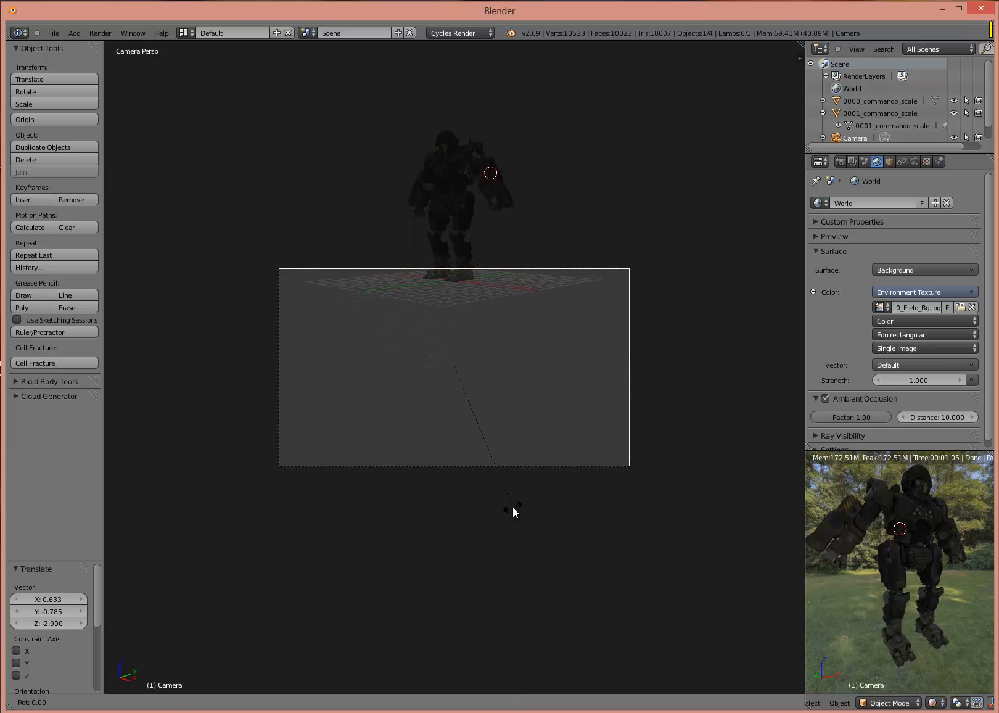
key(x)
key(x)
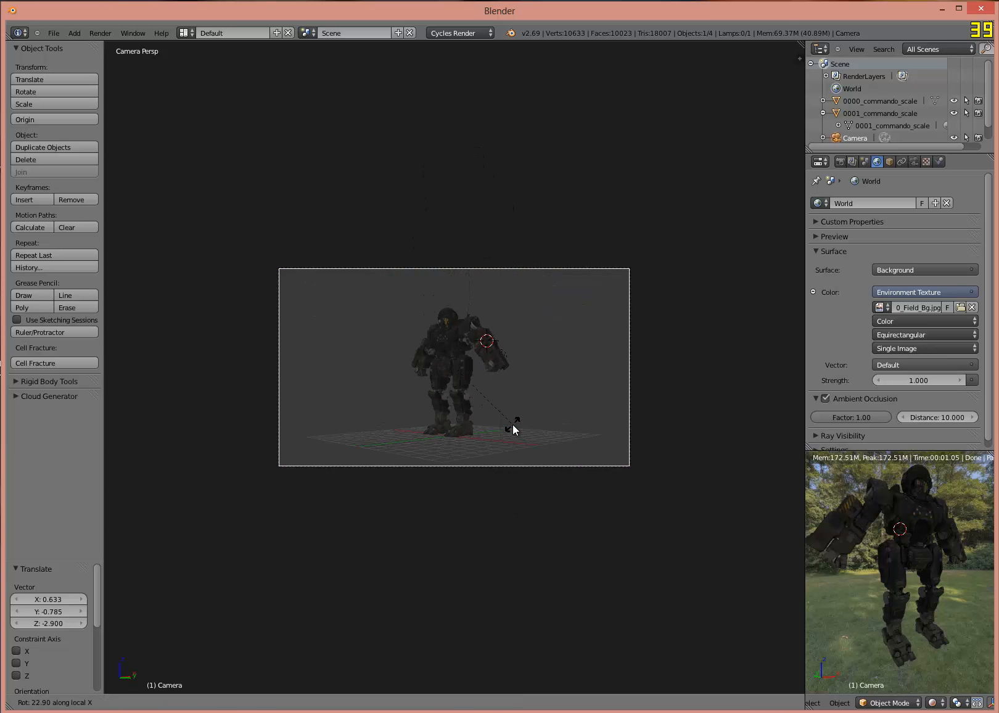
click(513, 432)
Step: Move the camera closer to the mech along its local Z axis
key(g)
key(z)
key(z)
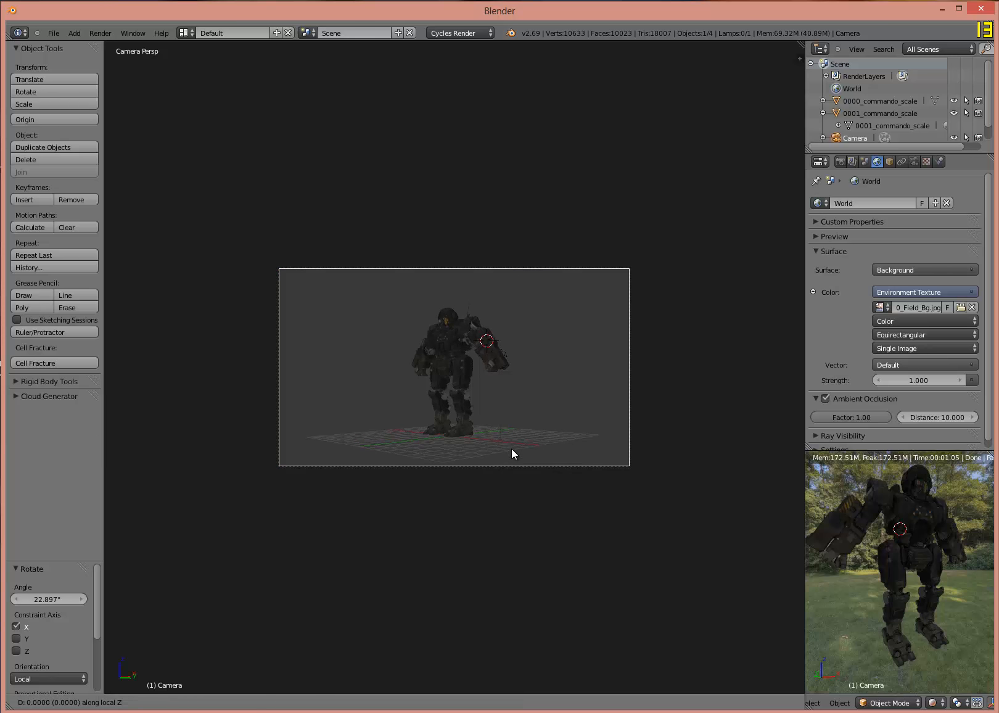
click(498, 349)
Step: Lower the camera by about 3.6 units and rotate it about 7.7° around its local X axis to frame the mech from below
key(g)
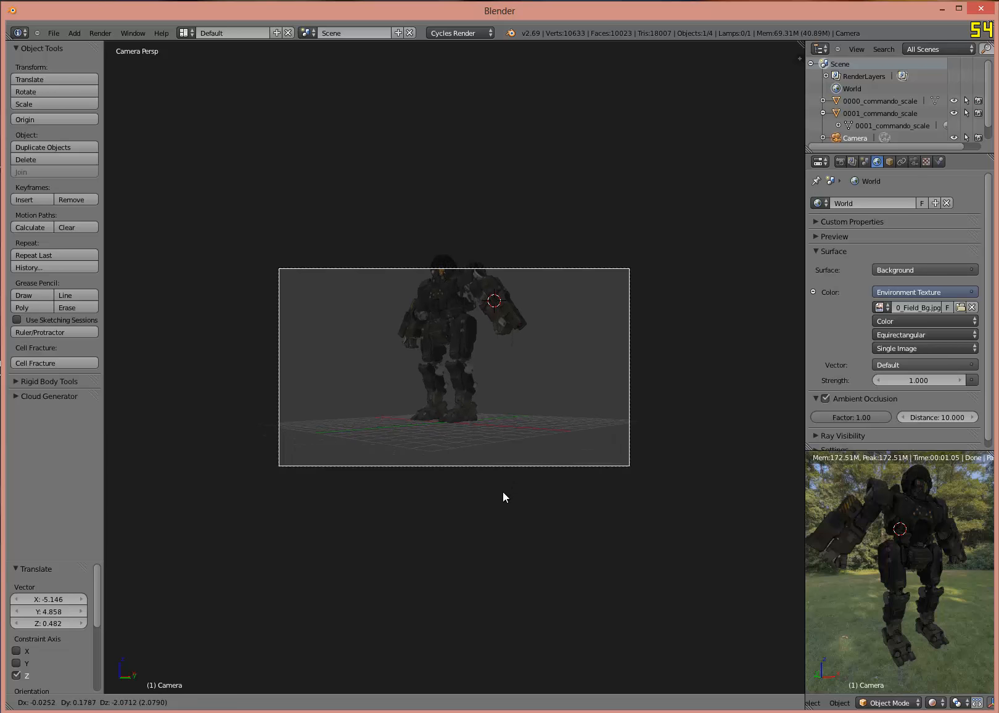
click(493, 573)
key(r)
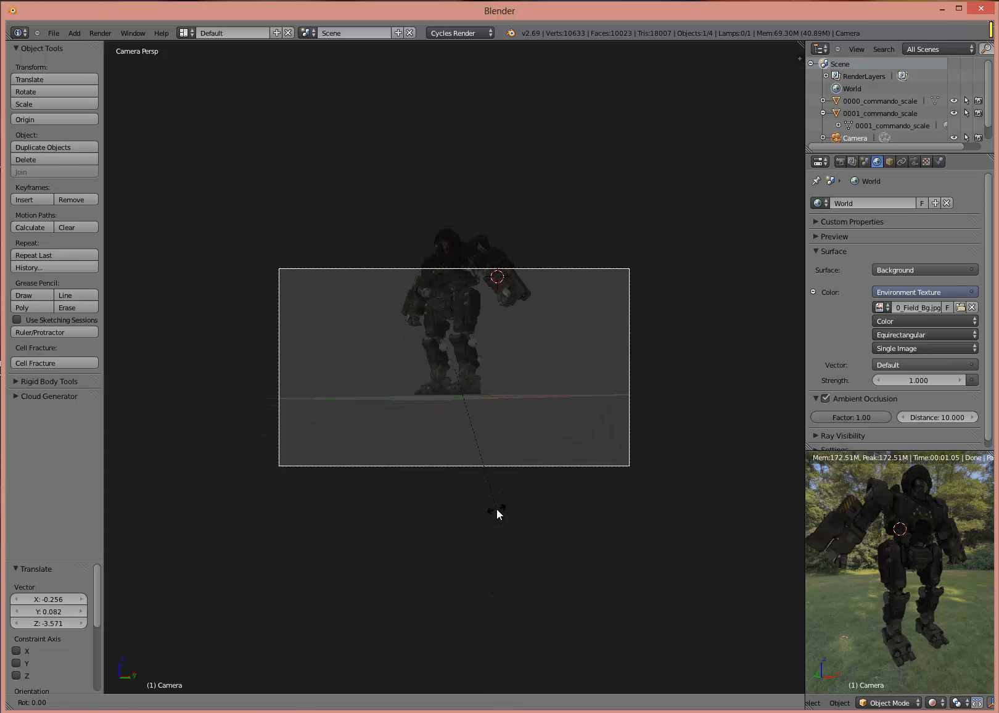
key(x)
key(x)
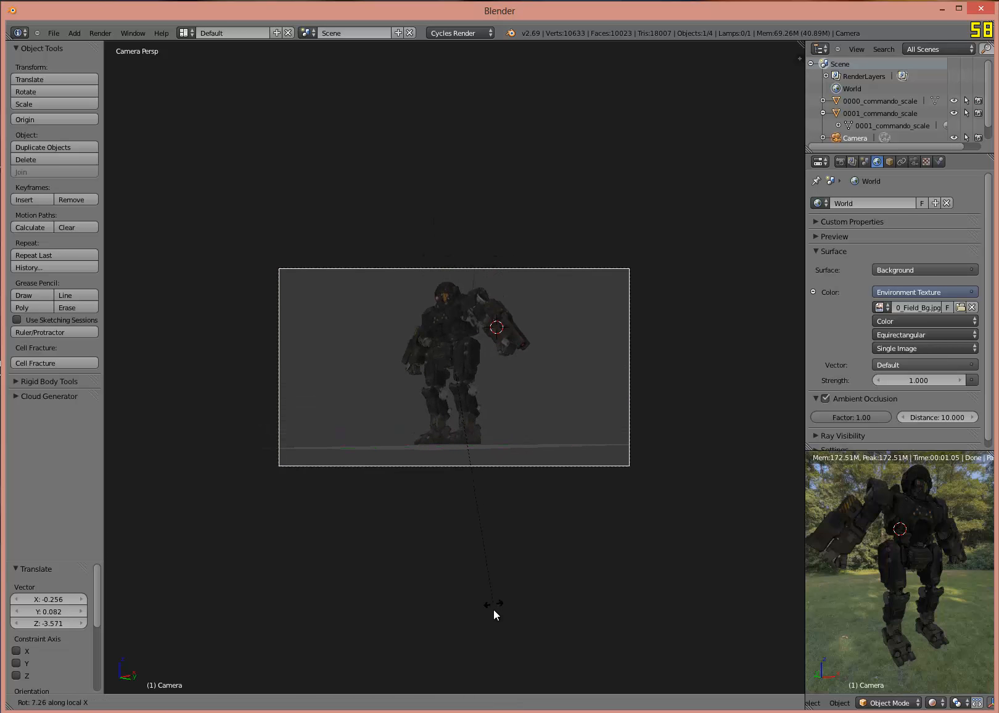
click(498, 596)
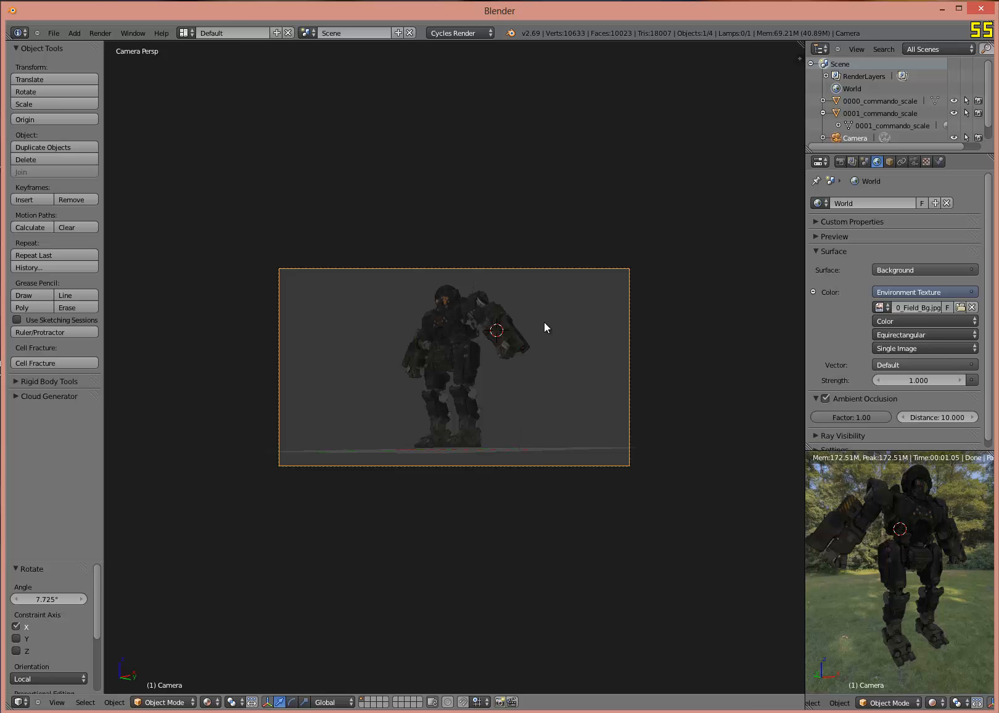
Step: Render the current frame from the camera and inspect the mech in the render result
click(841, 162)
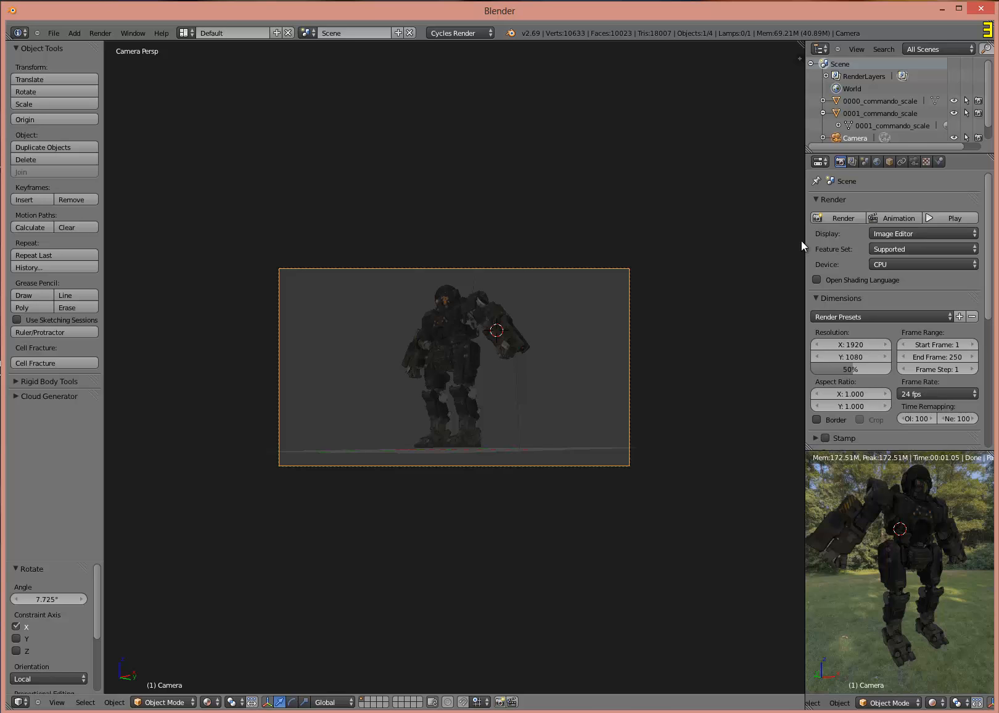
click(845, 217)
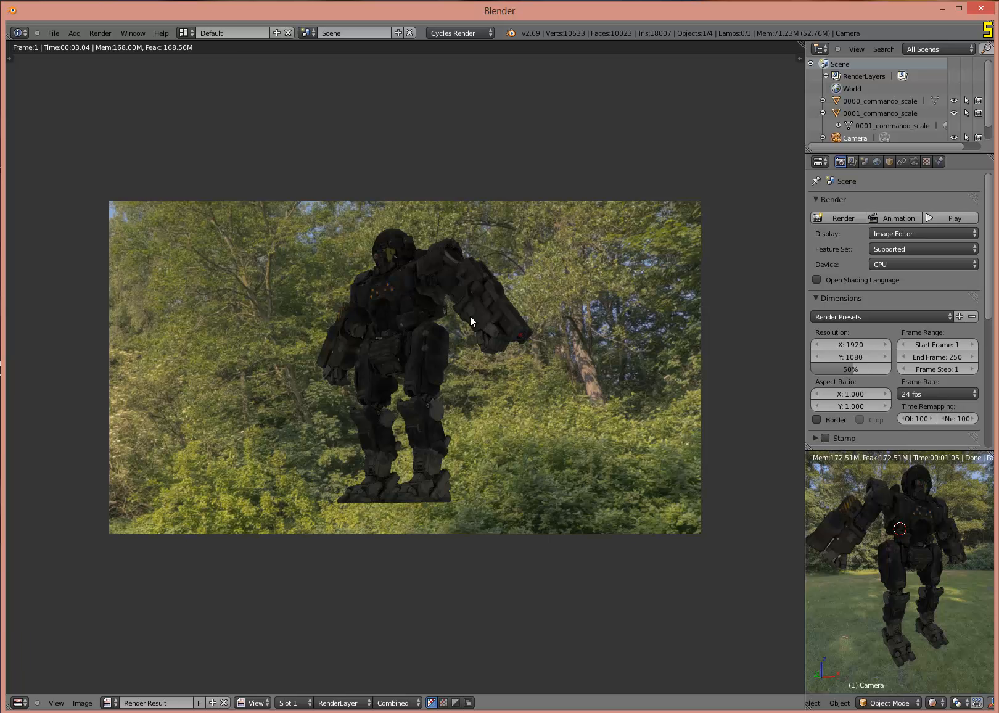
scroll(403, 278, up, 2)
scroll(402, 279, up, 1)
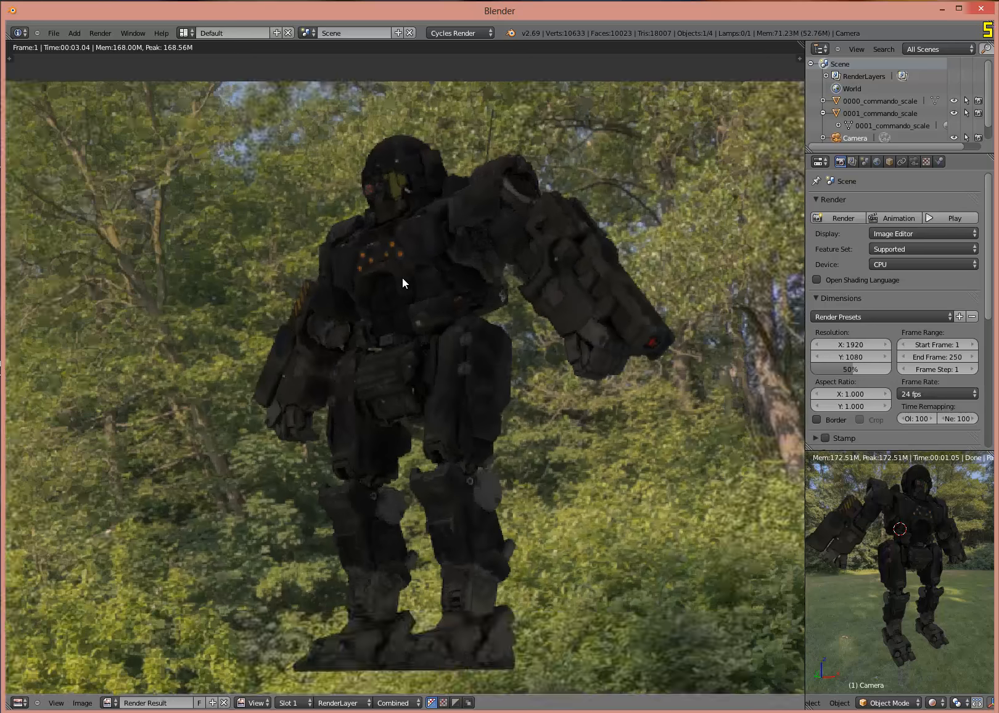
Step: Set the render resolution percentage to 100%, render the current frame at 1920 × 1080, and return to the 3D view
scroll(402, 278, down, 1)
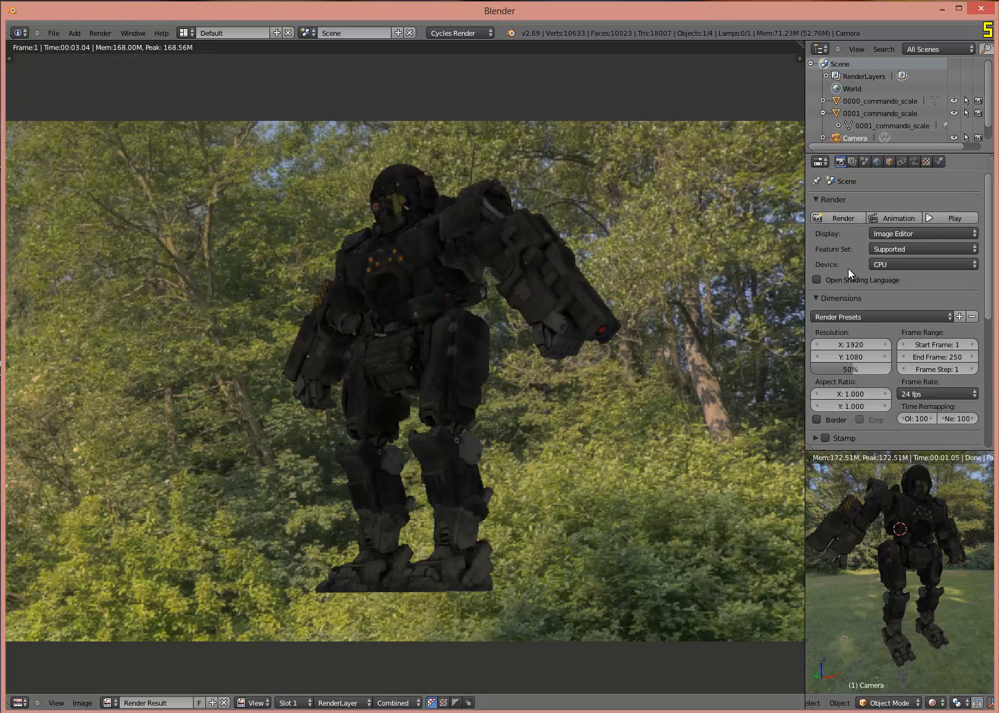
drag(849, 368, 899, 347)
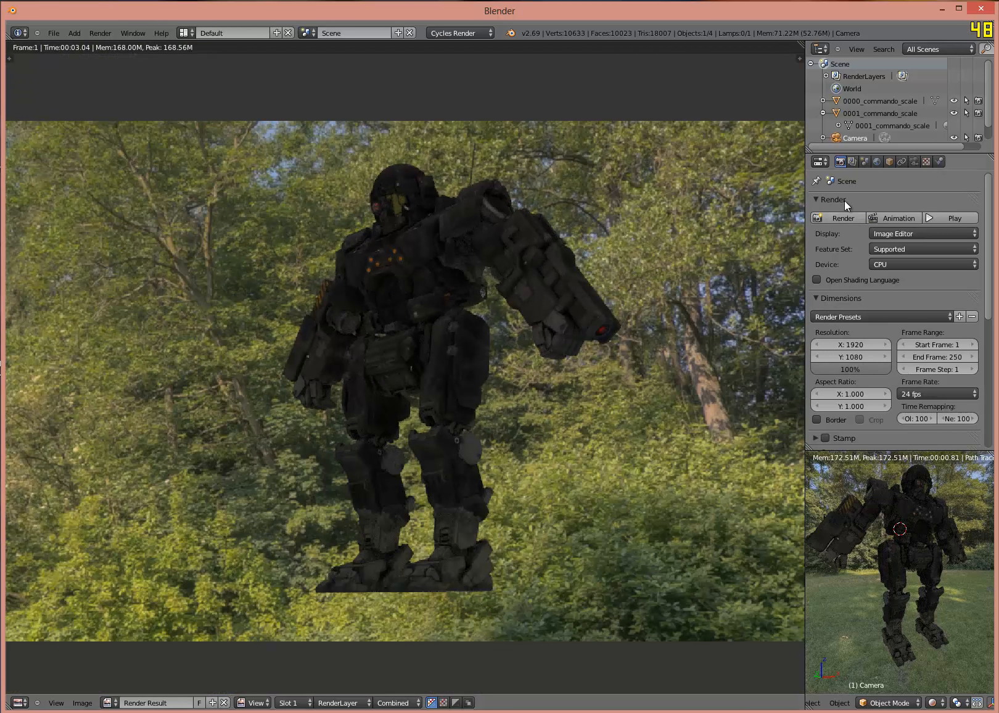
click(845, 218)
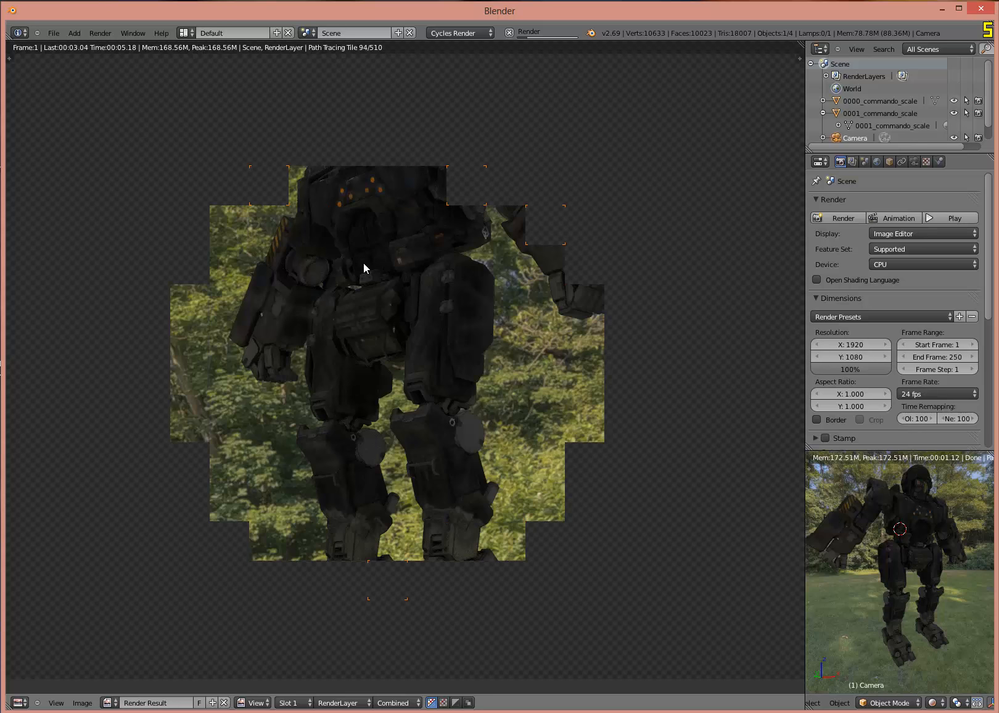
scroll(371, 288, down, 1)
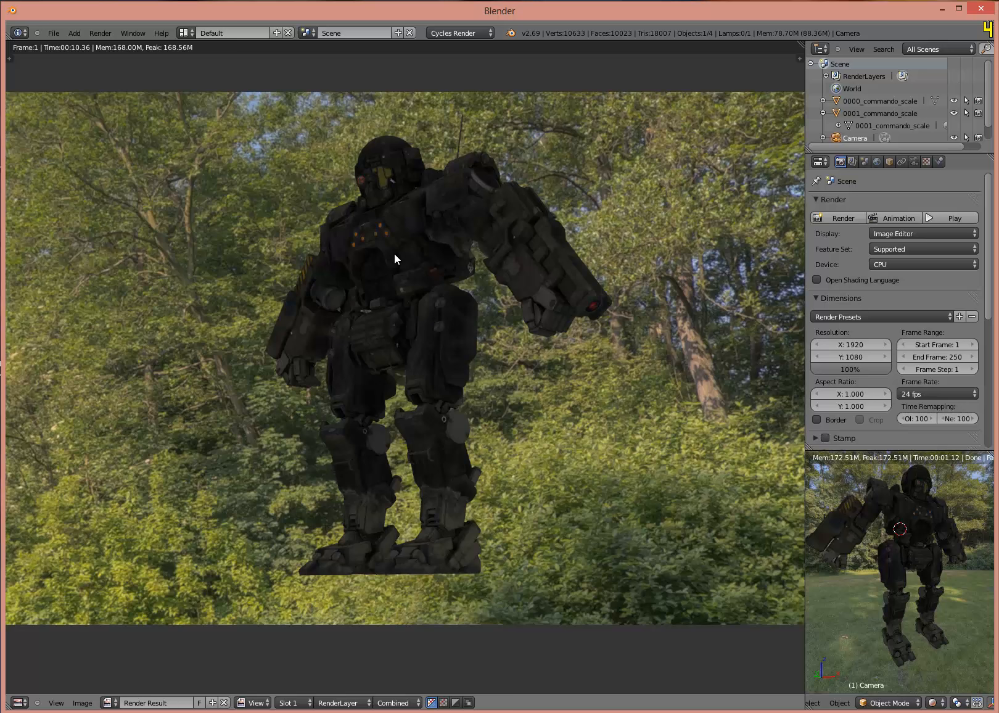
key(Escape)
middle_drag(326, 257, 351, 304)
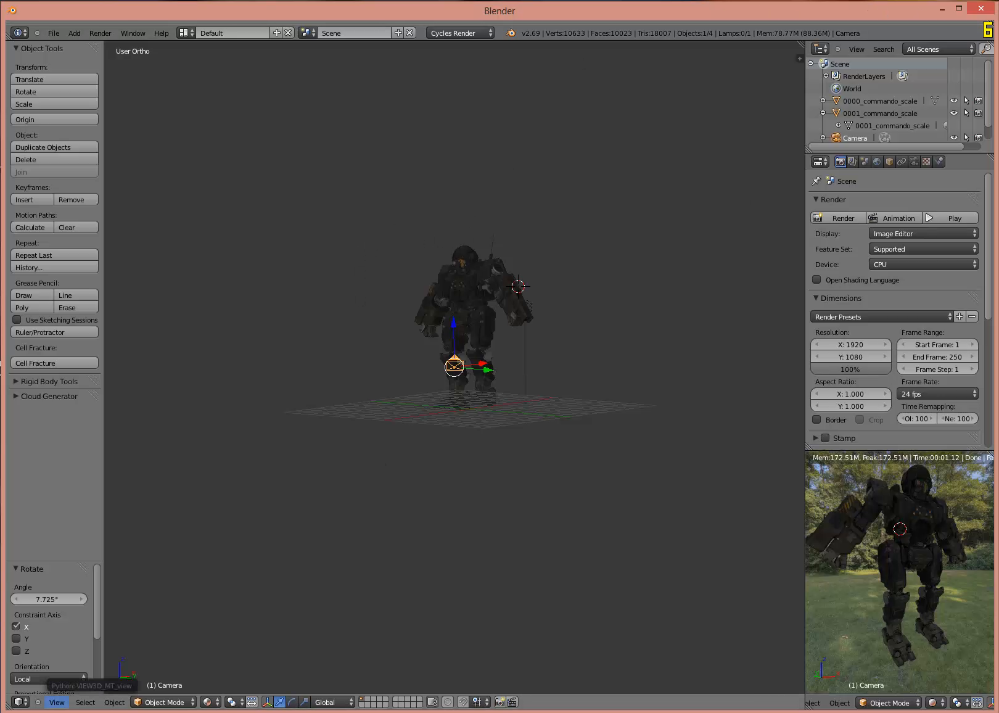
Step: Switch to the Objects window in File Explorer and open the mechs/commando/body folder
click(68, 712)
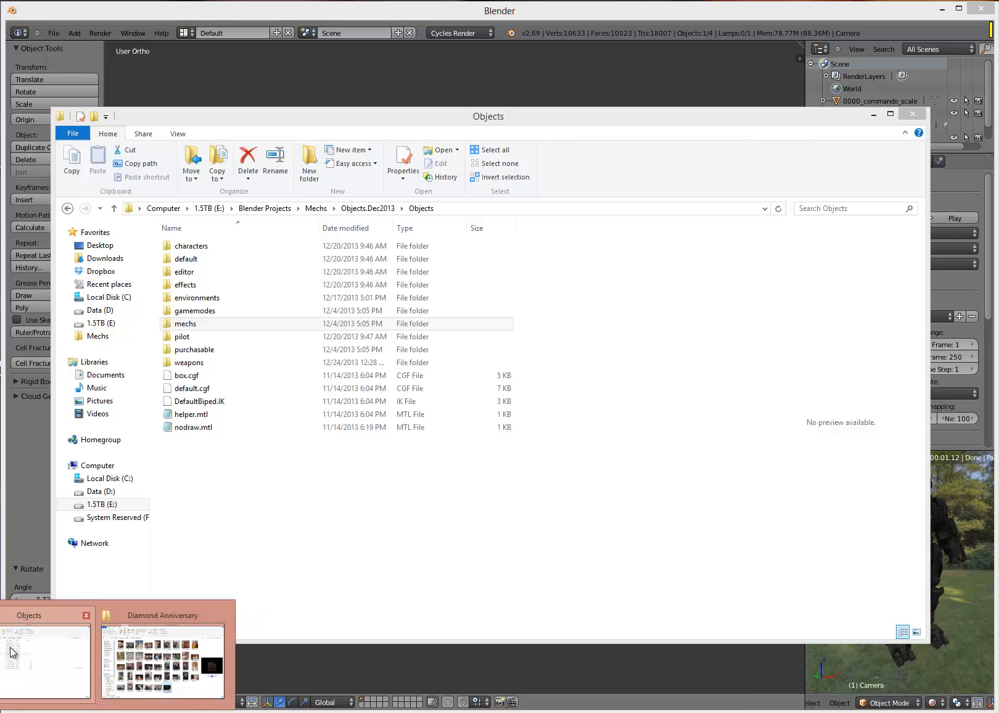
click(13, 654)
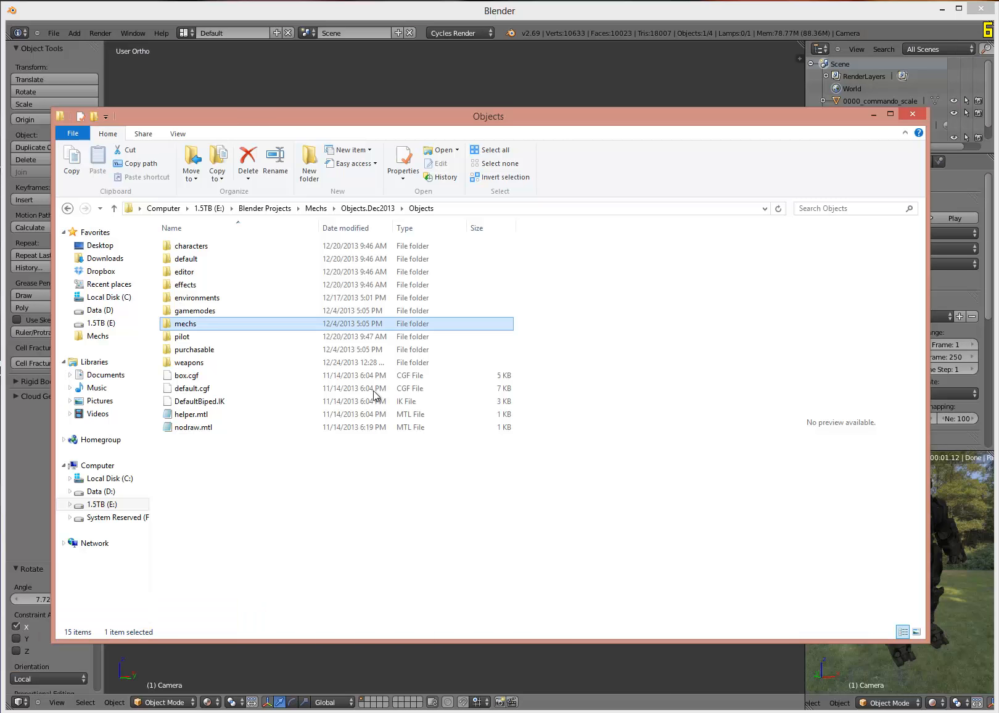
double_click(208, 324)
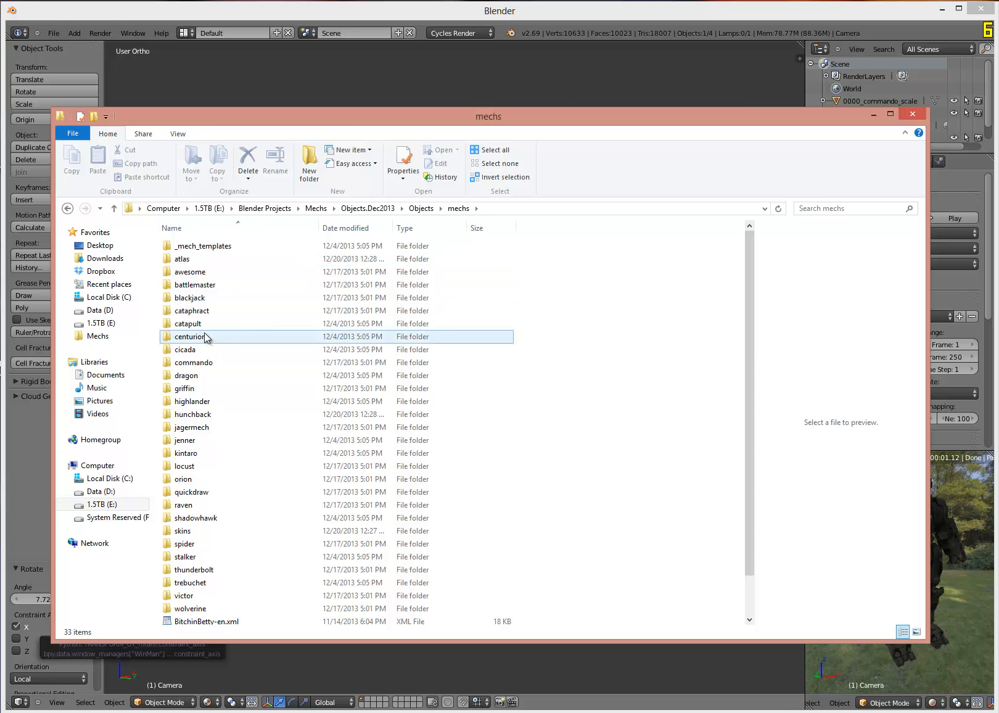
double_click(208, 360)
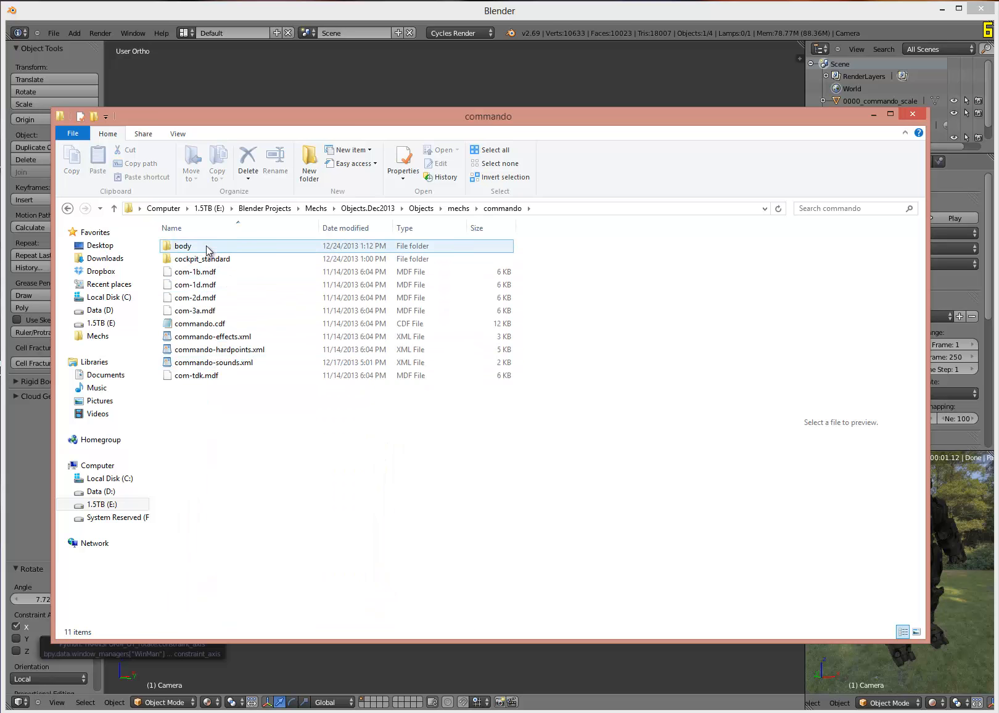
double_click(205, 245)
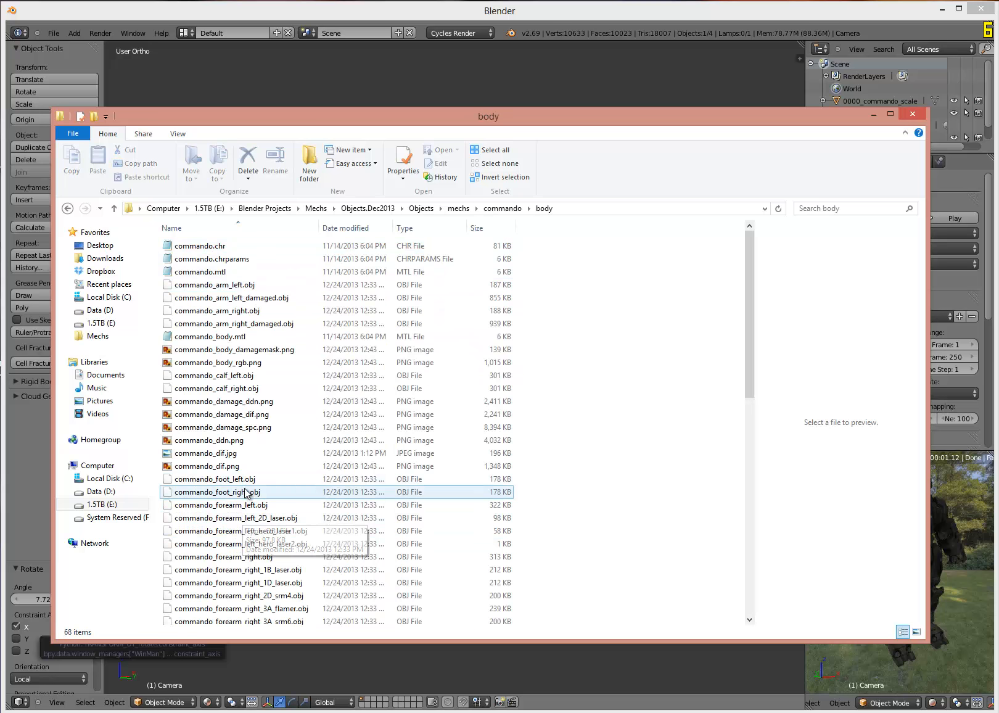